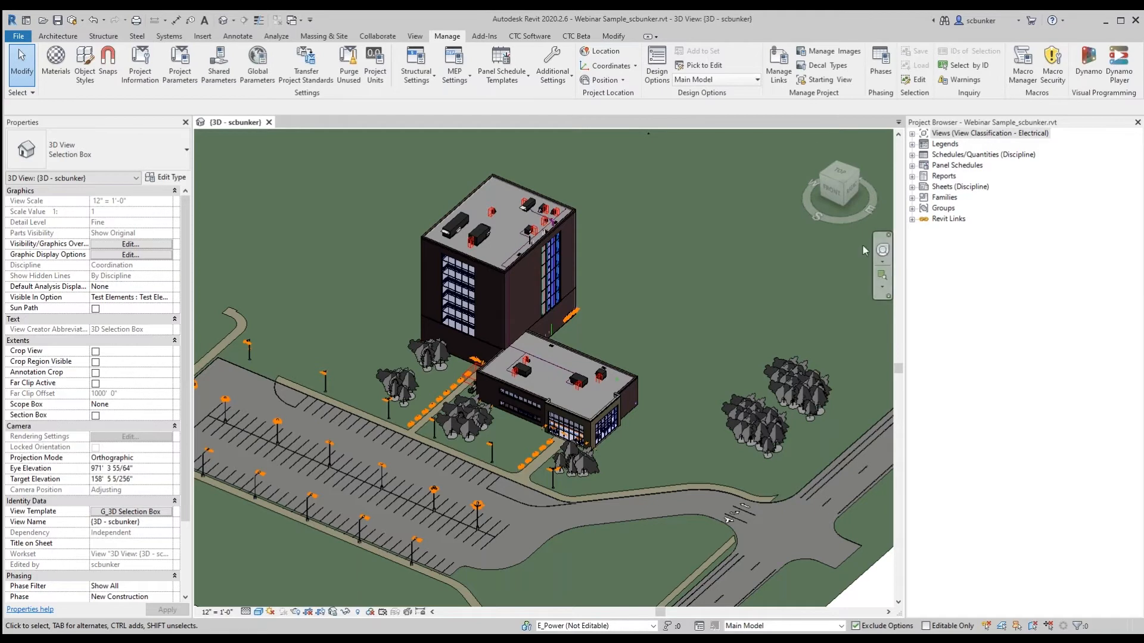
Set the browser organization of the project's views to View Classification - All Disciplines
{"action": "right_click", "coordinate": [1007, 133]}
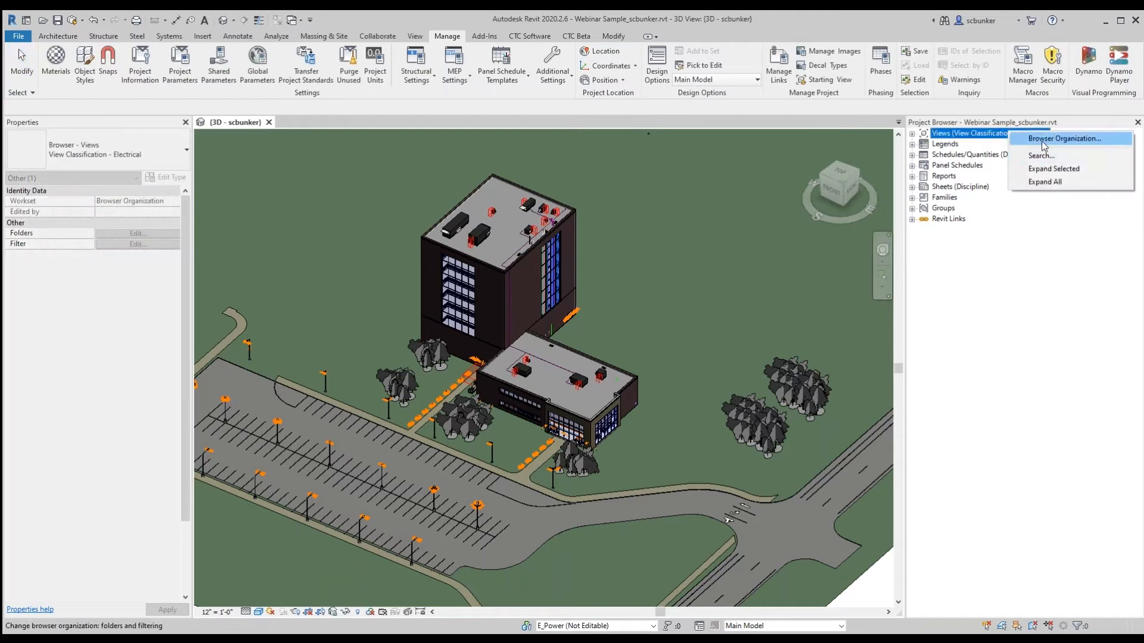
{"action": "left_click", "coordinate": [1064, 139]}
{"action": "left_click", "coordinate": [477, 341]}
{"action": "left_click", "coordinate": [532, 416]}
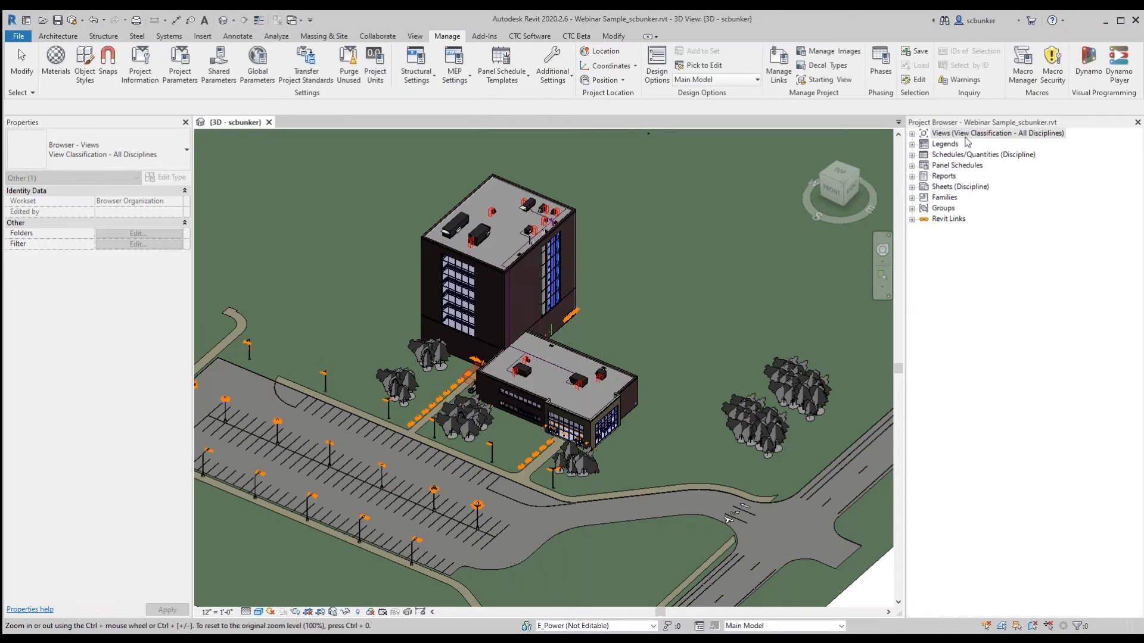
Expand the Views tree and its folders from _3D Selection Box and Analysis through Test Elements and Working to show their sub-disciplines
{"action": "left_click", "coordinate": [912, 134]}
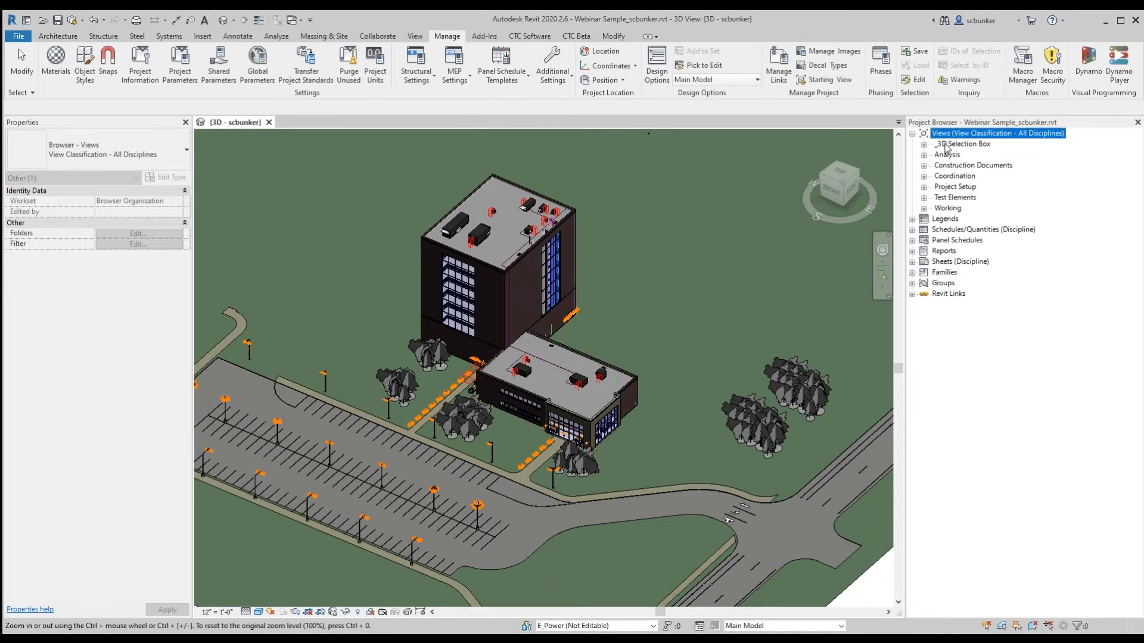
{"action": "left_click", "coordinate": [925, 208]}
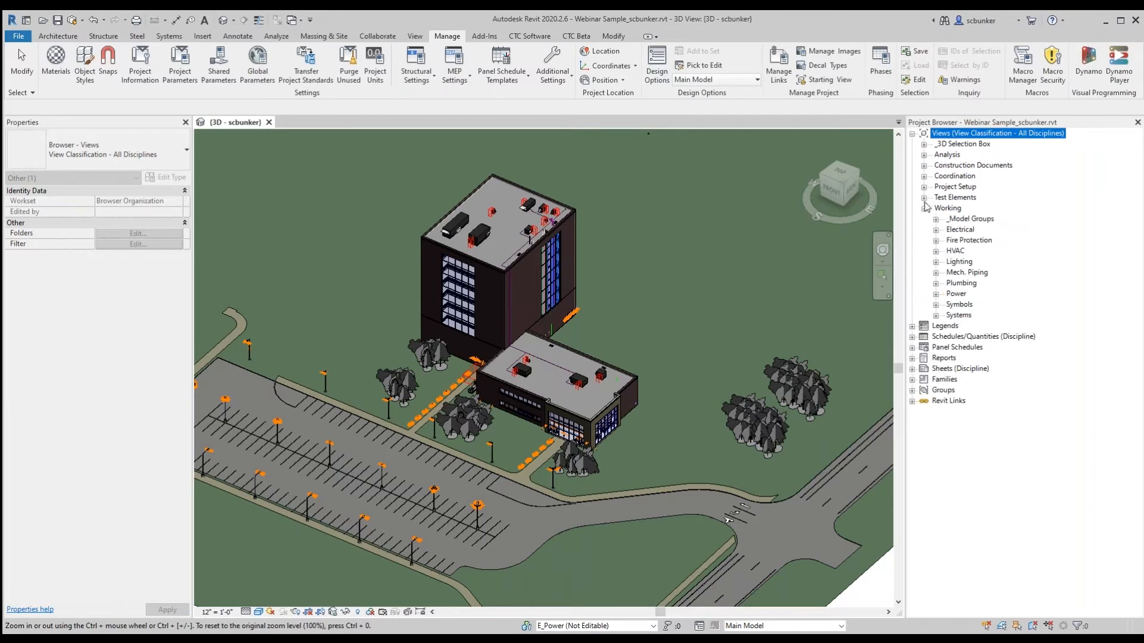
{"action": "left_click", "coordinate": [924, 198]}
{"action": "left_click", "coordinate": [924, 186]}
{"action": "left_click", "coordinate": [924, 176]}
{"action": "left_click", "coordinate": [924, 165]}
{"action": "left_click", "coordinate": [924, 154]}
{"action": "left_click", "coordinate": [924, 143]}
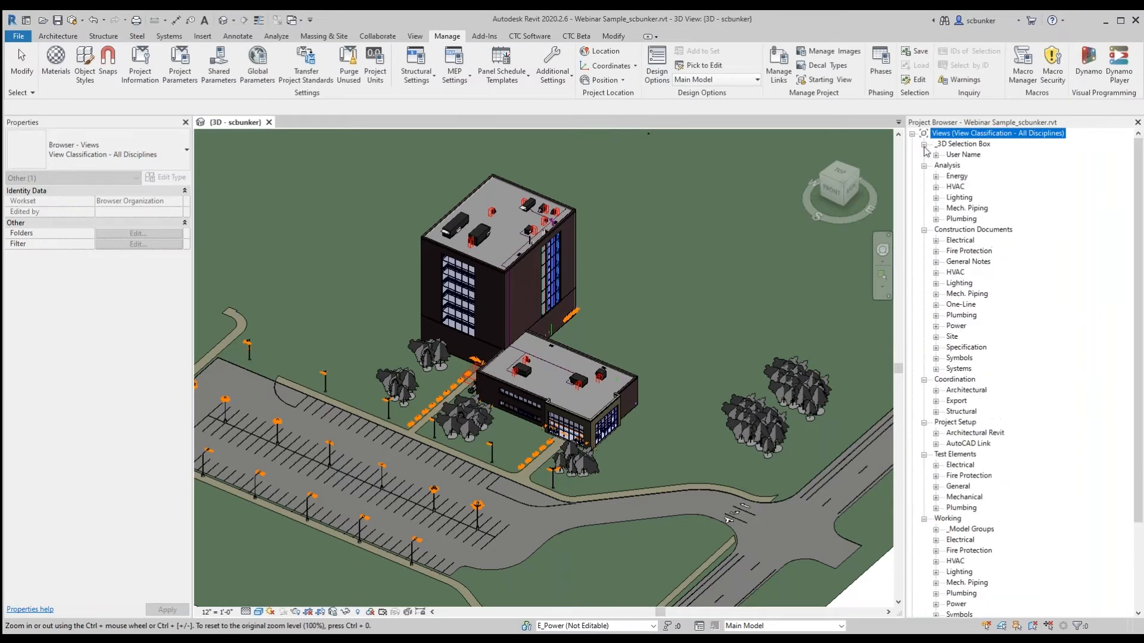
Review the Mech. Piping and Plumbing folders, the rooftop DOAS unit on the taller building, and the _3D Selection Box and Analysis folders
{"action": "left_click", "coordinate": [971, 295]}
{"action": "left_click", "coordinate": [970, 315]}
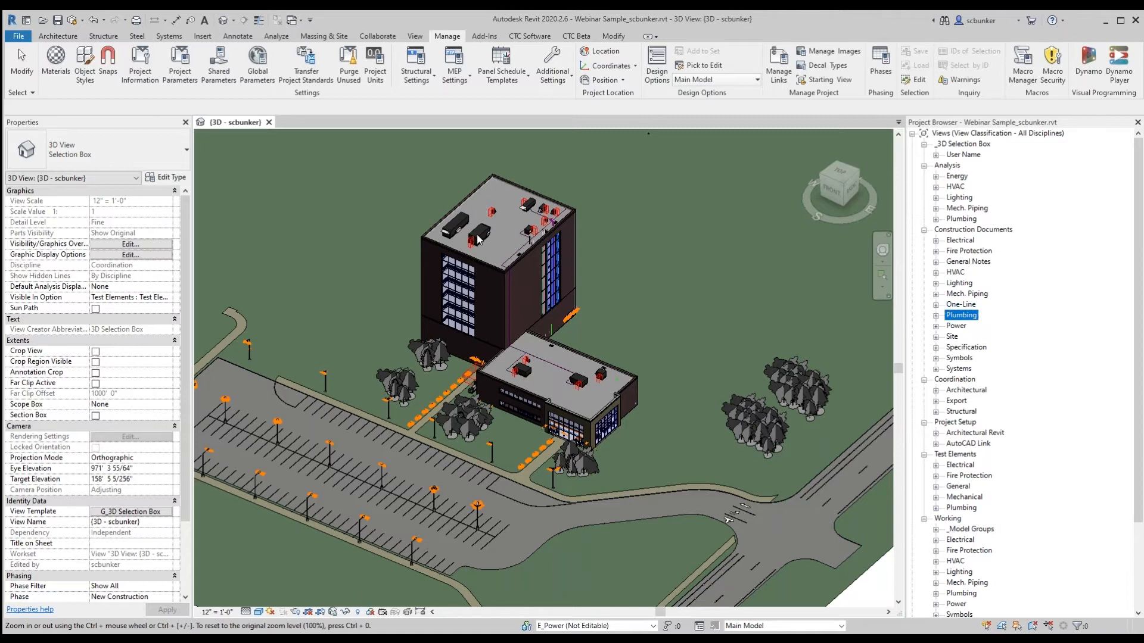
{"action": "left_click", "coordinate": [478, 255]}
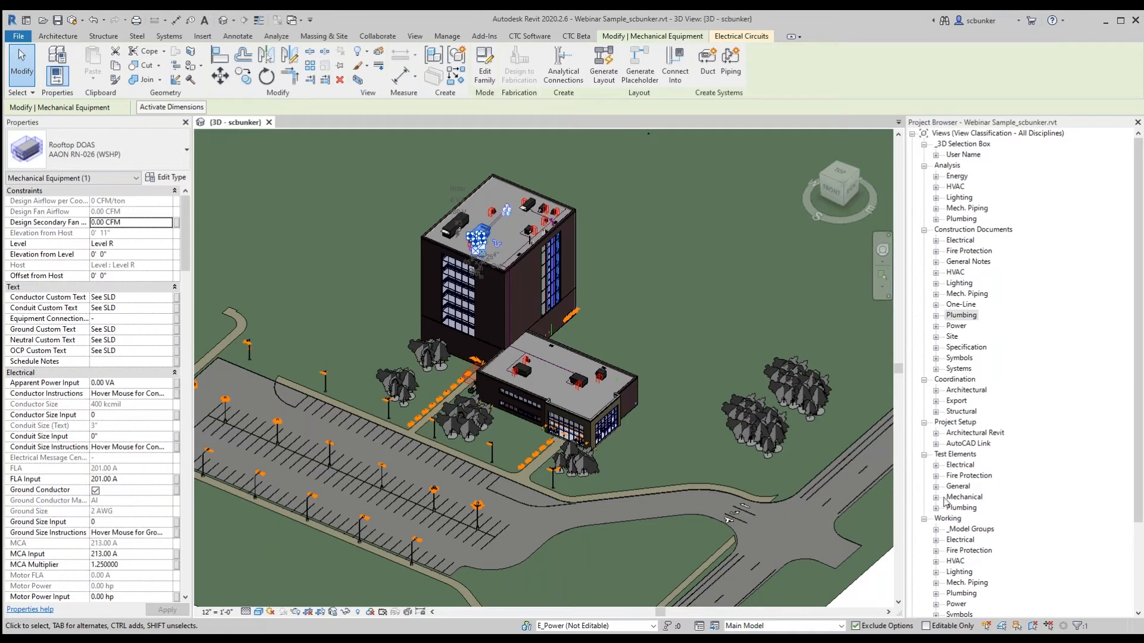
{"action": "left_click", "coordinate": [962, 144]}
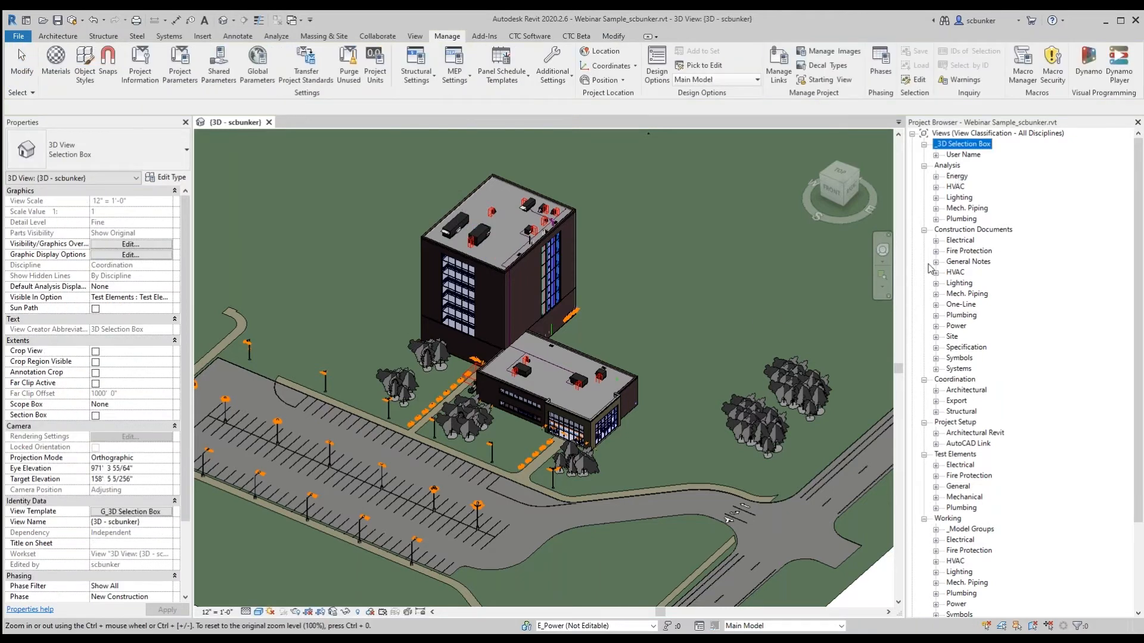
{"action": "left_click", "coordinate": [950, 166]}
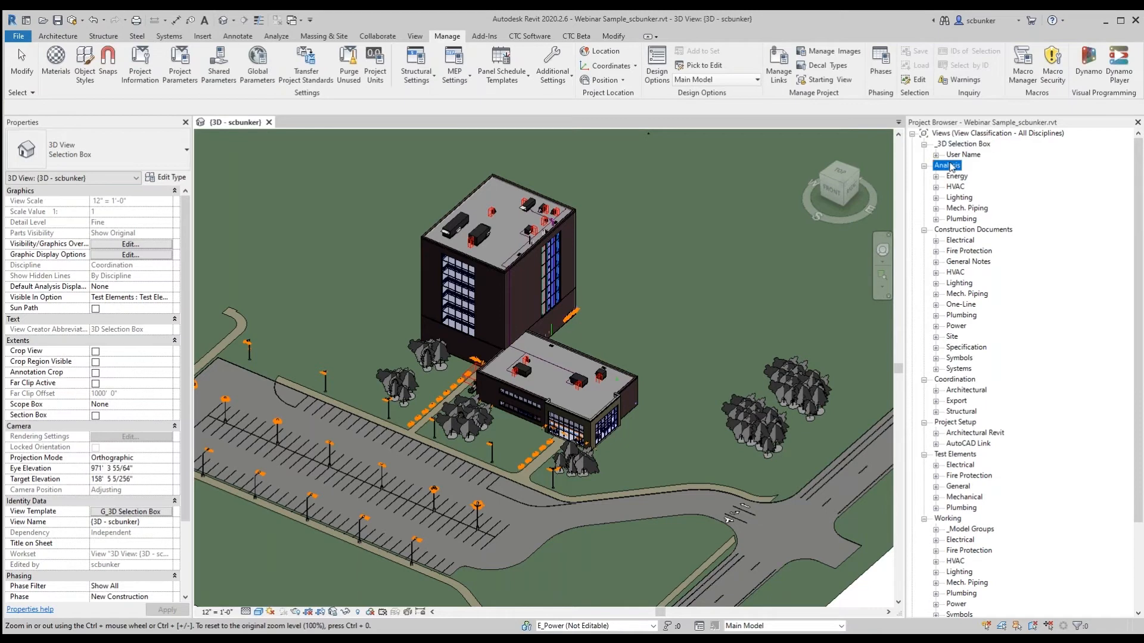
Switch the browser organization of the views to View Classification - Electrical
{"action": "right_click", "coordinate": [1024, 136]}
{"action": "left_click", "coordinate": [1051, 142]}
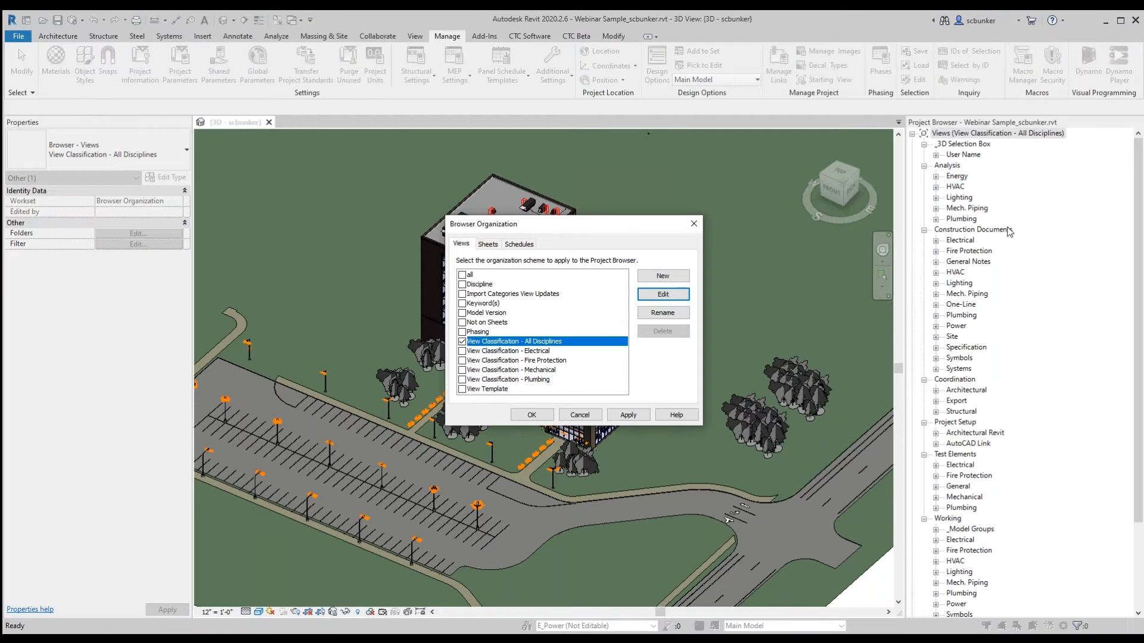
{"action": "left_click", "coordinate": [463, 352]}
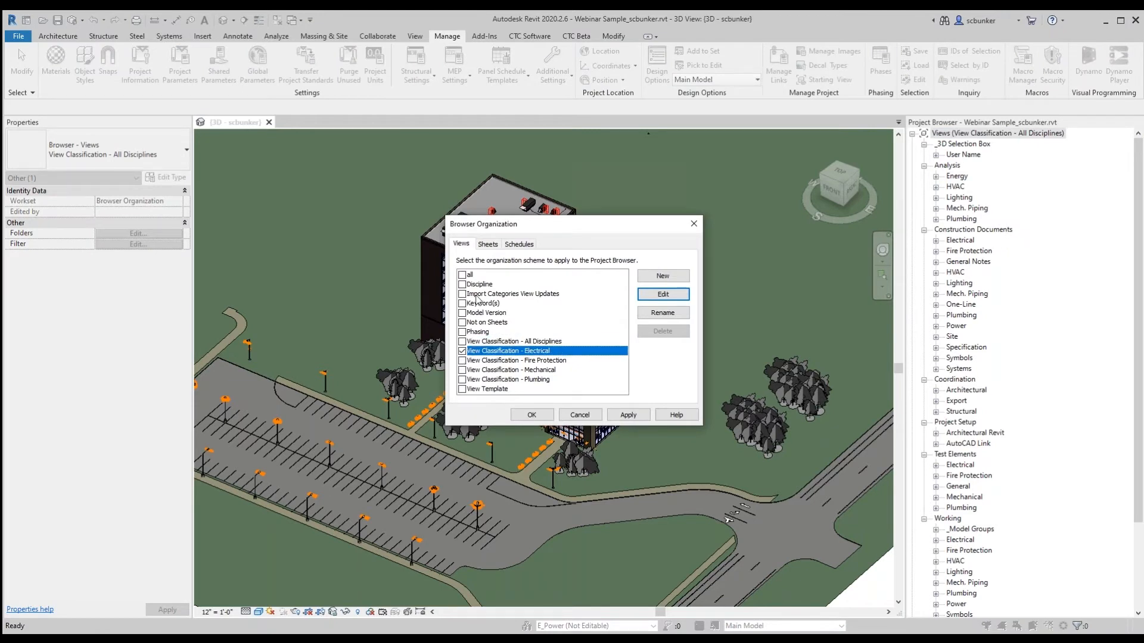
{"action": "left_click", "coordinate": [531, 414]}
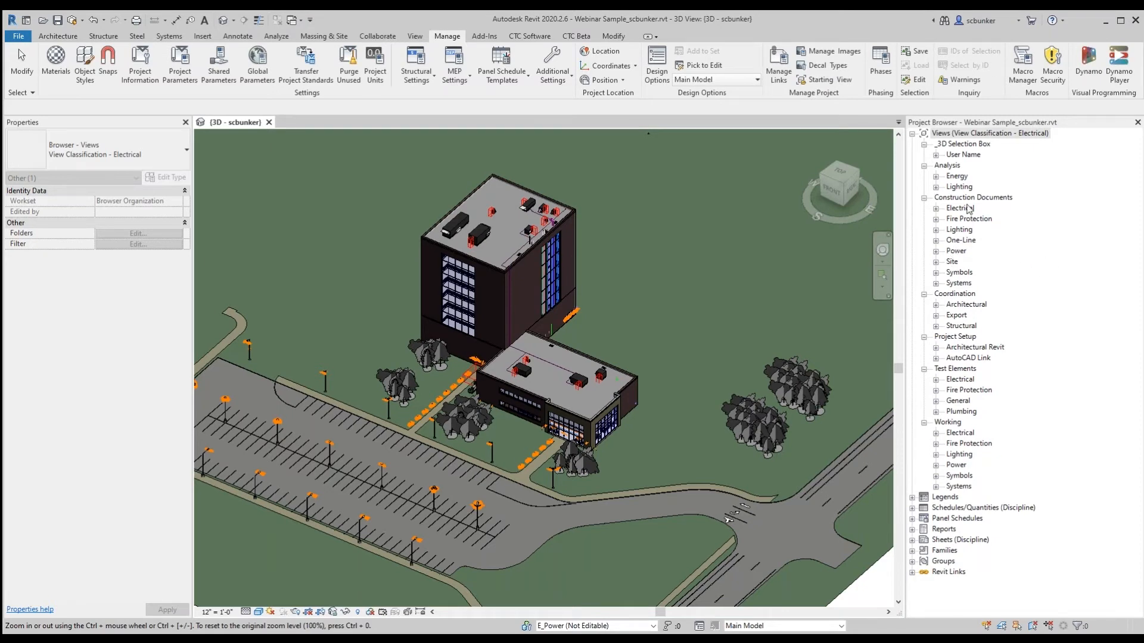
Look through the Lighting floor plans in the Analysis folder, collapsing the Lighting folder again
{"action": "left_click", "coordinate": [956, 166]}
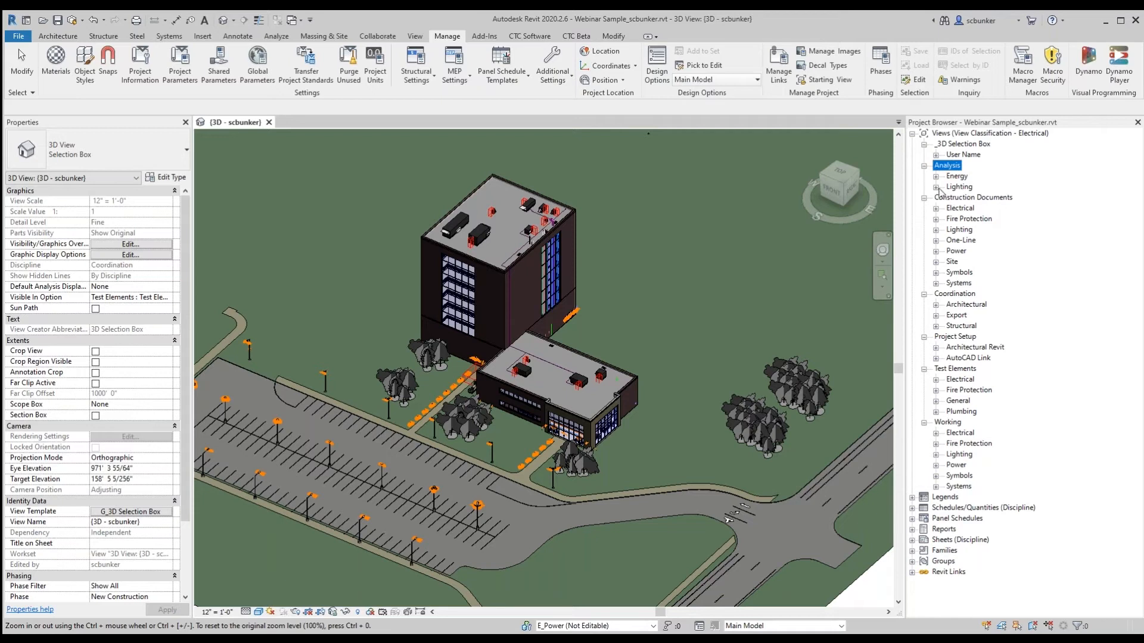
{"action": "left_click", "coordinate": [937, 188]}
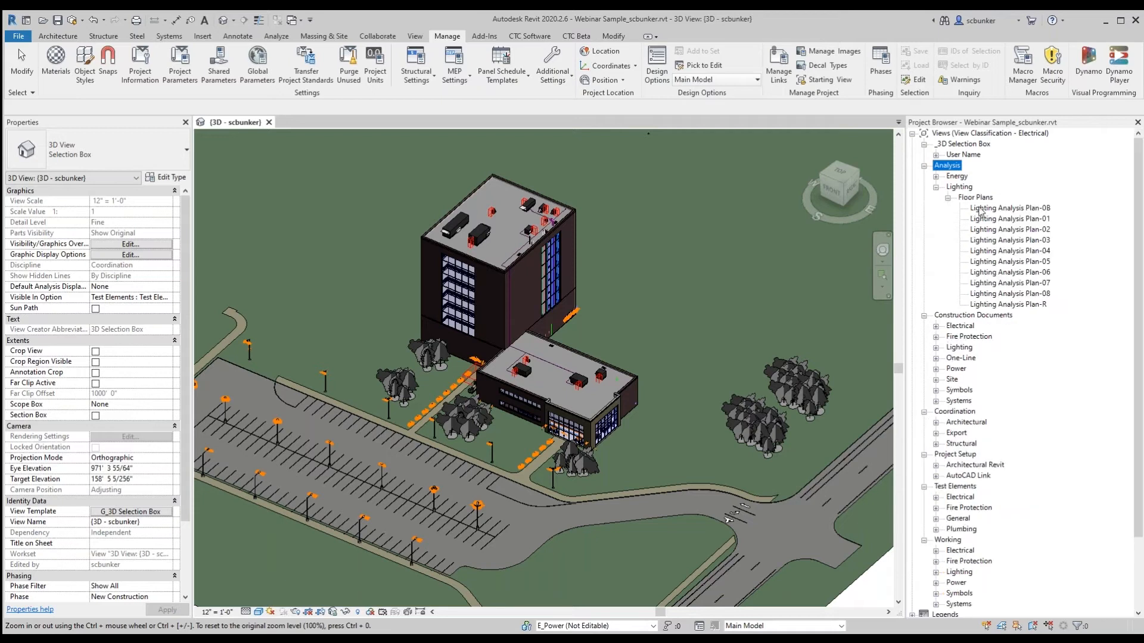
{"action": "left_click", "coordinate": [936, 187]}
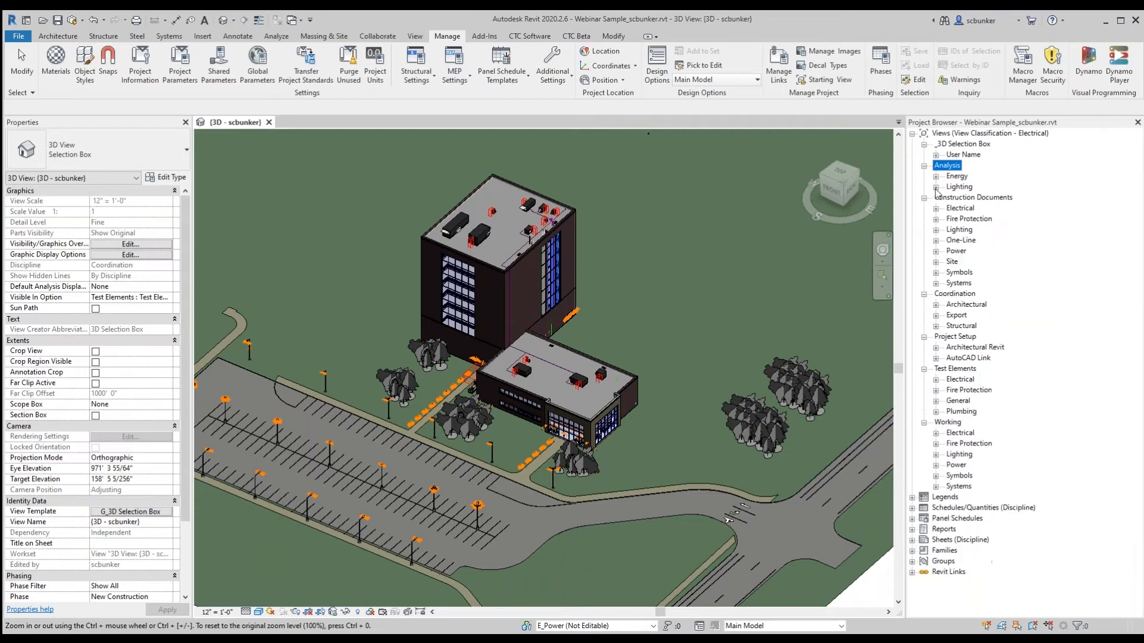
Expand the Power folder under Construction Documents and select the Power Plan-0B floor plan
{"action": "left_click", "coordinate": [966, 200]}
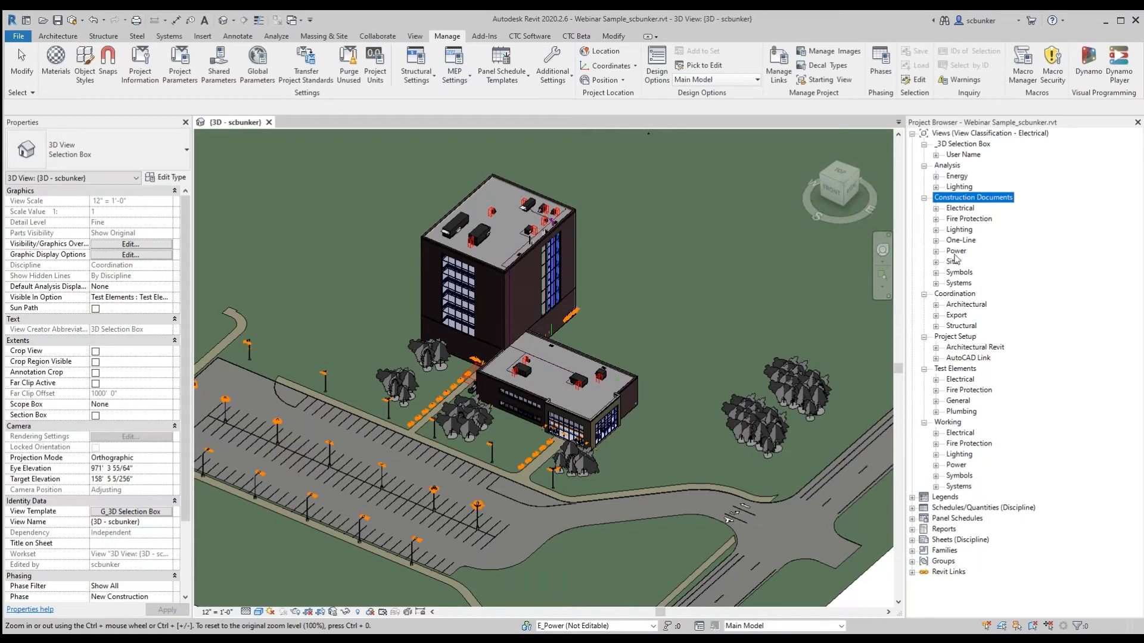
{"action": "left_click", "coordinate": [936, 252]}
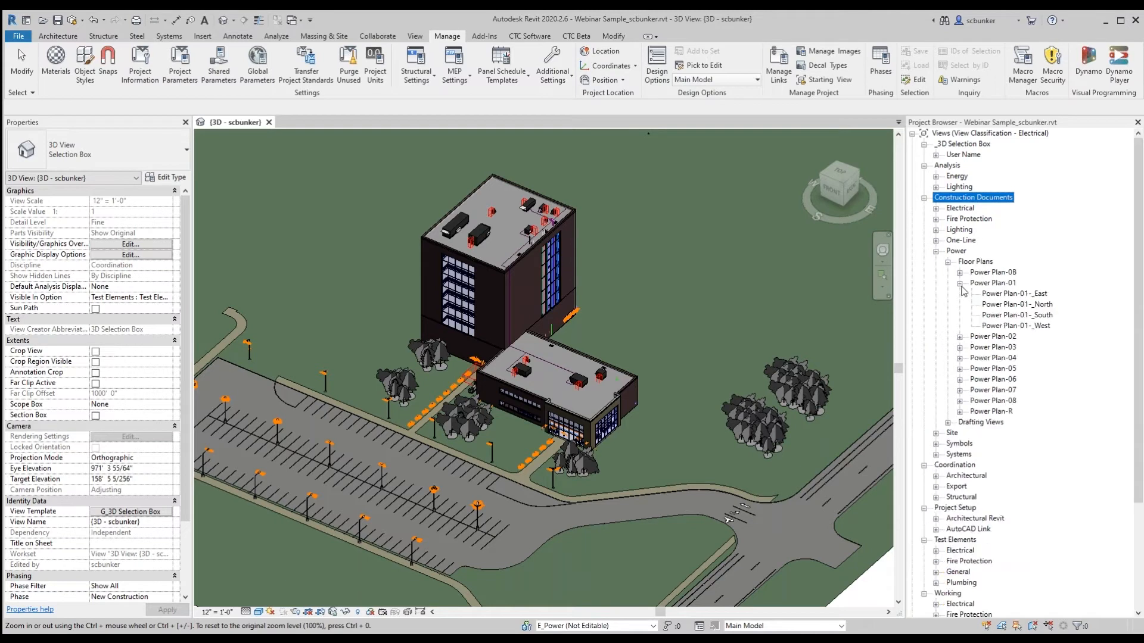
{"action": "left_click", "coordinate": [960, 273]}
{"action": "left_click", "coordinate": [975, 273]}
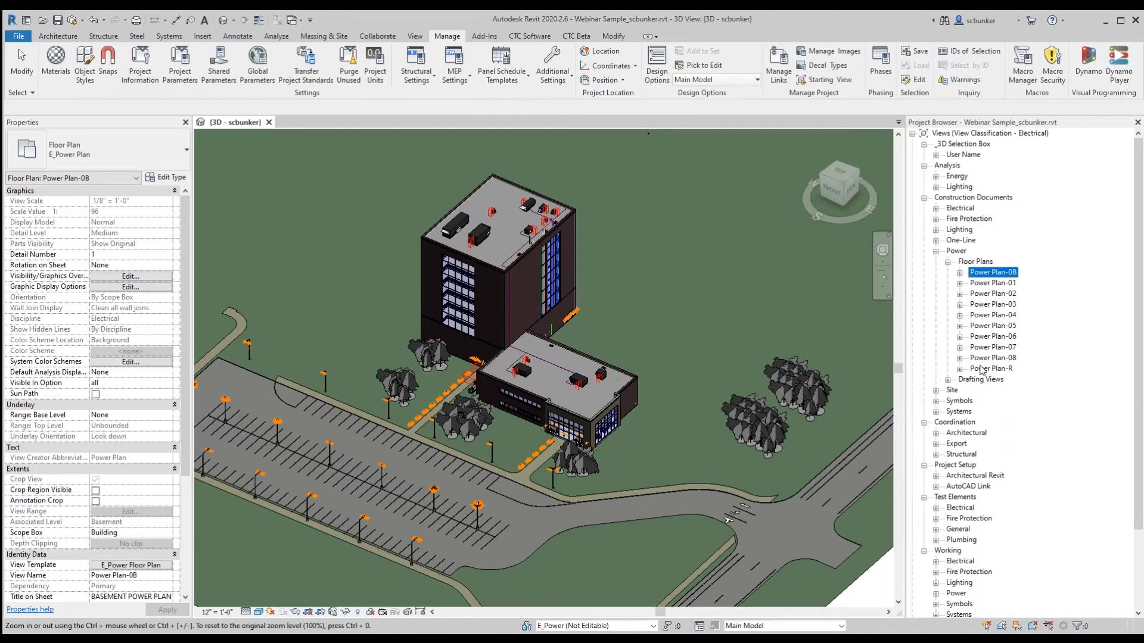
View the dependent East, North, South and West views of Power Plan-01 and Power Plan-02, collapsing each plan again
{"action": "left_click", "coordinate": [960, 283]}
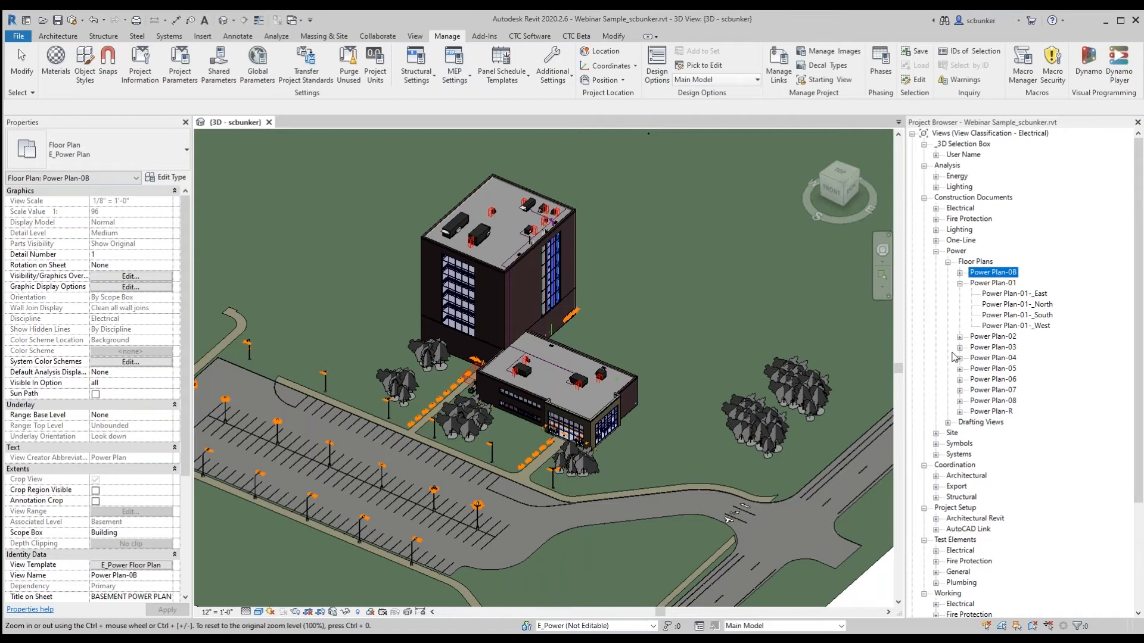
{"action": "left_click", "coordinate": [960, 284]}
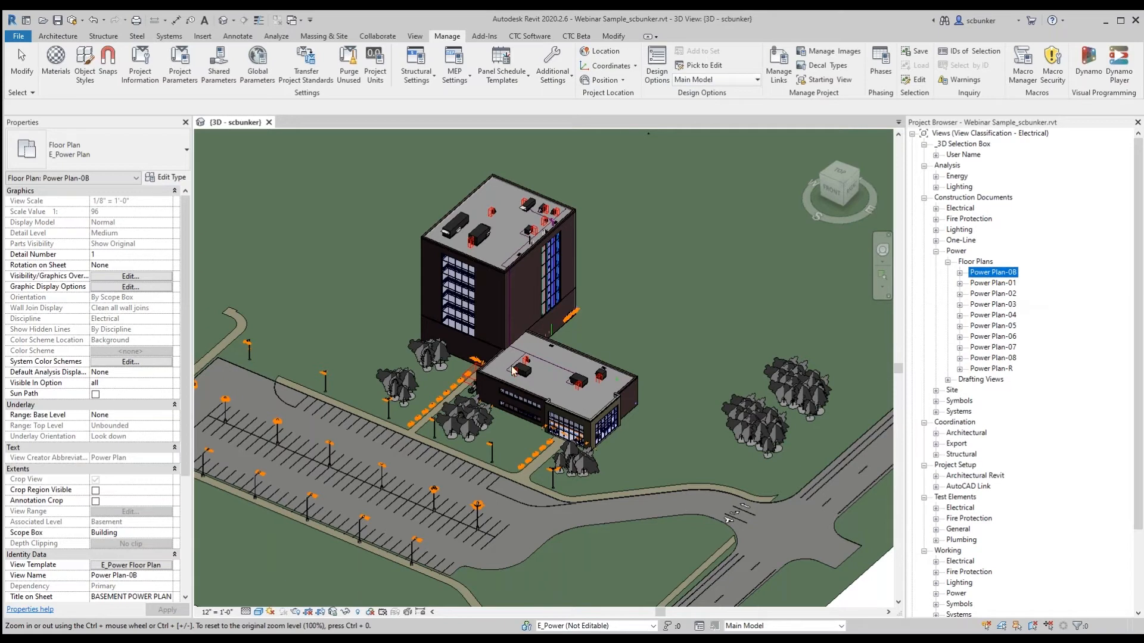
{"action": "left_click", "coordinate": [959, 294]}
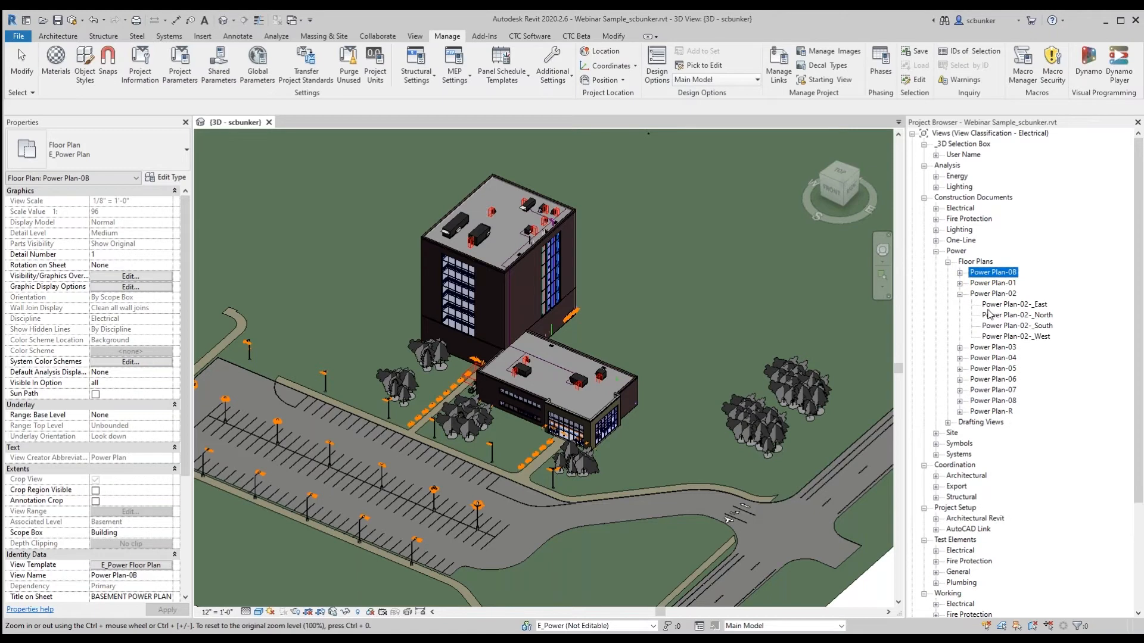
{"action": "left_click", "coordinate": [960, 294]}
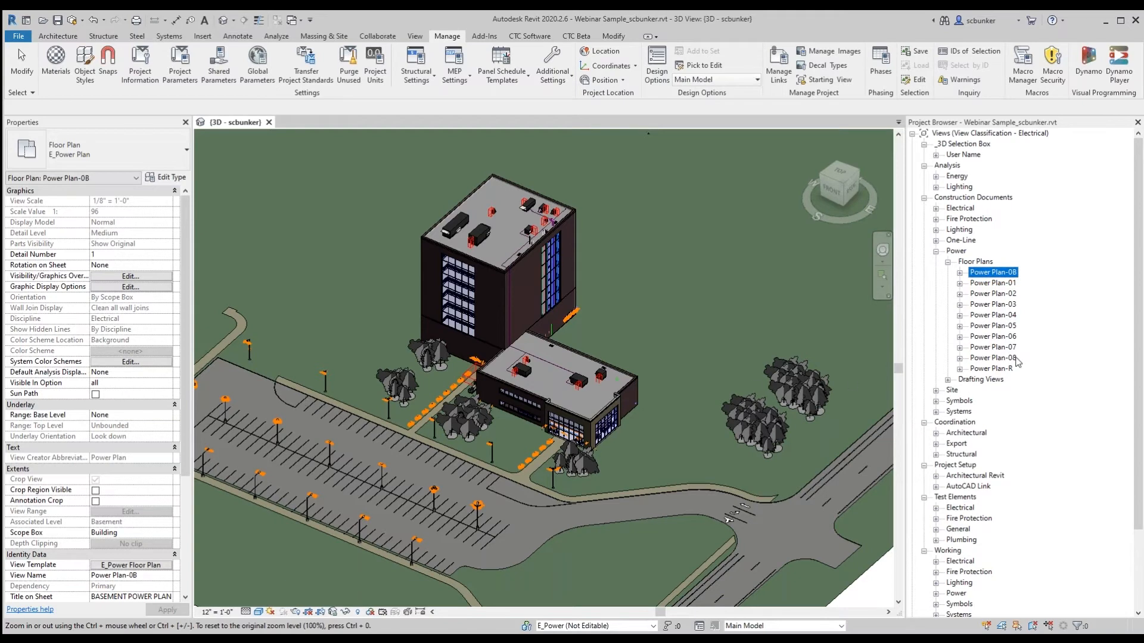
Select the Coordination, Project Setup and Working folders together for review, leaving only Project Setup selected
{"action": "scroll", "coordinate": [1096, 334], "scroll_direction": "down", "scroll_amount": 2}
{"action": "scroll", "coordinate": [1093, 344], "scroll_direction": "down", "scroll_amount": 1}
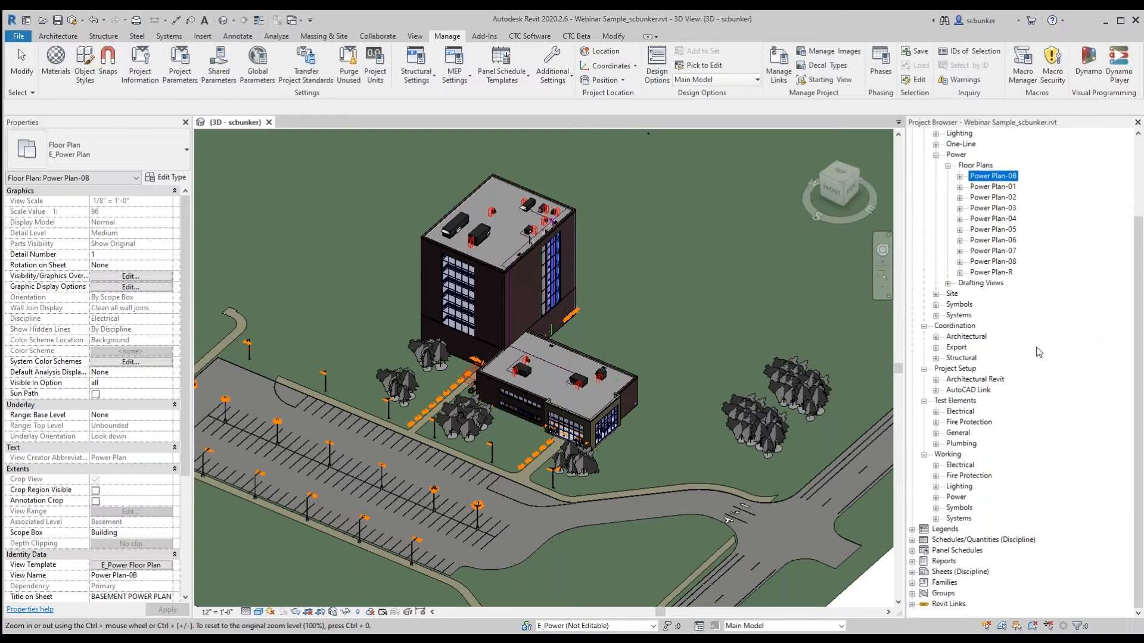
{"action": "left_click", "coordinate": [964, 332]}
{"action": "left_click", "coordinate": [960, 369], "text": "ctrl"}
{"action": "left_click", "coordinate": [943, 455], "text": "ctrl"}
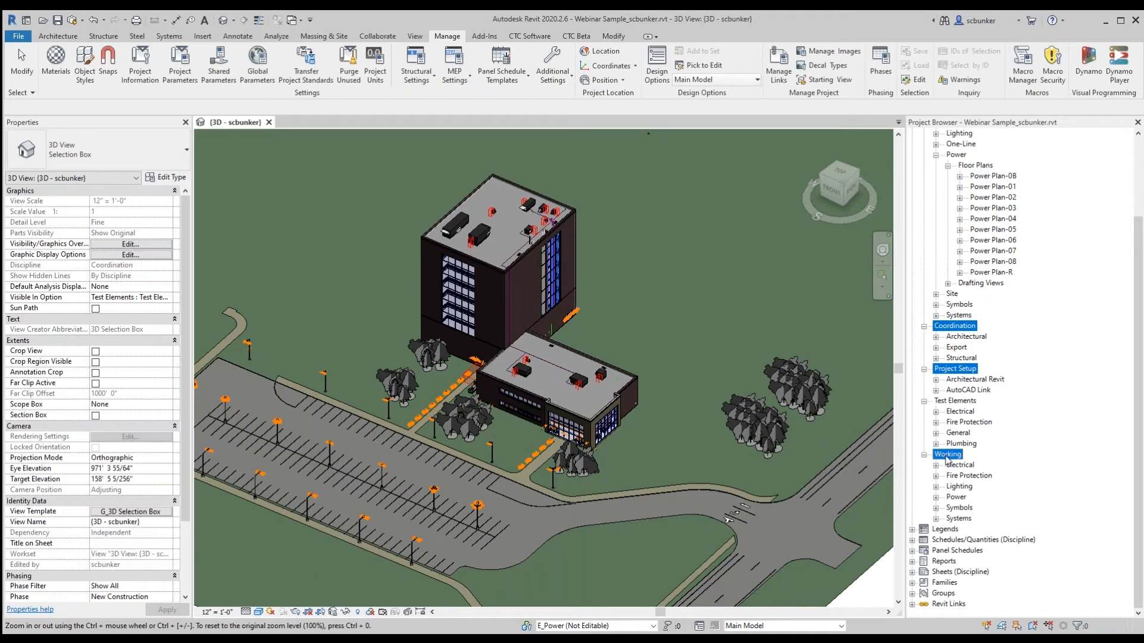
{"action": "left_click", "coordinate": [961, 370]}
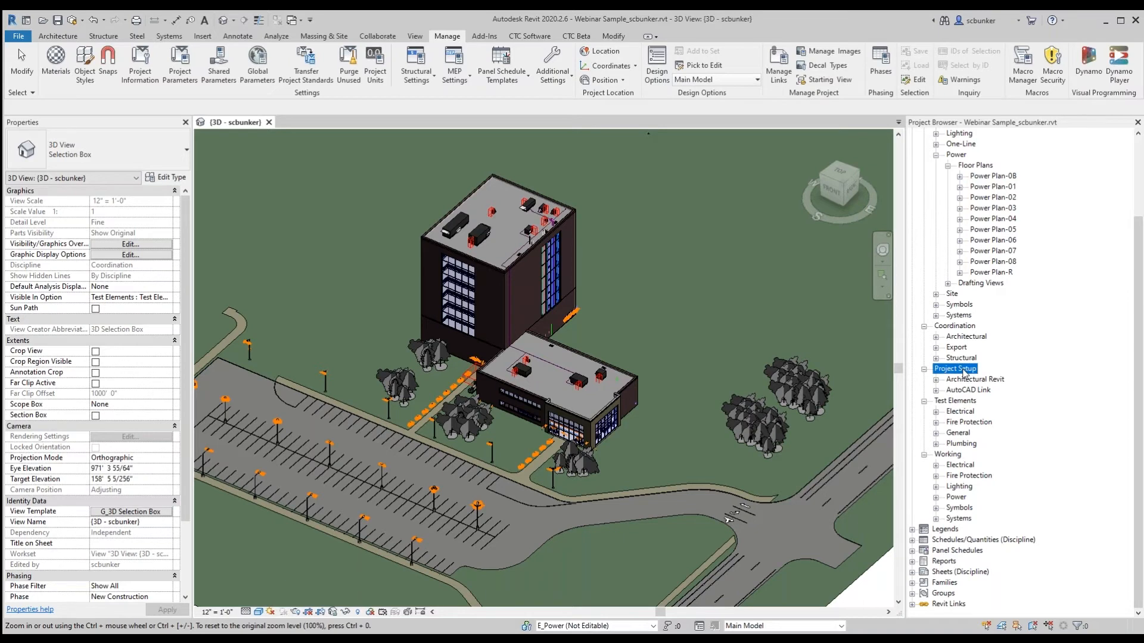
Open the Electrical Equipment floor plan from the electrical floor plans in the Test Elements folder
{"action": "left_click", "coordinate": [970, 403]}
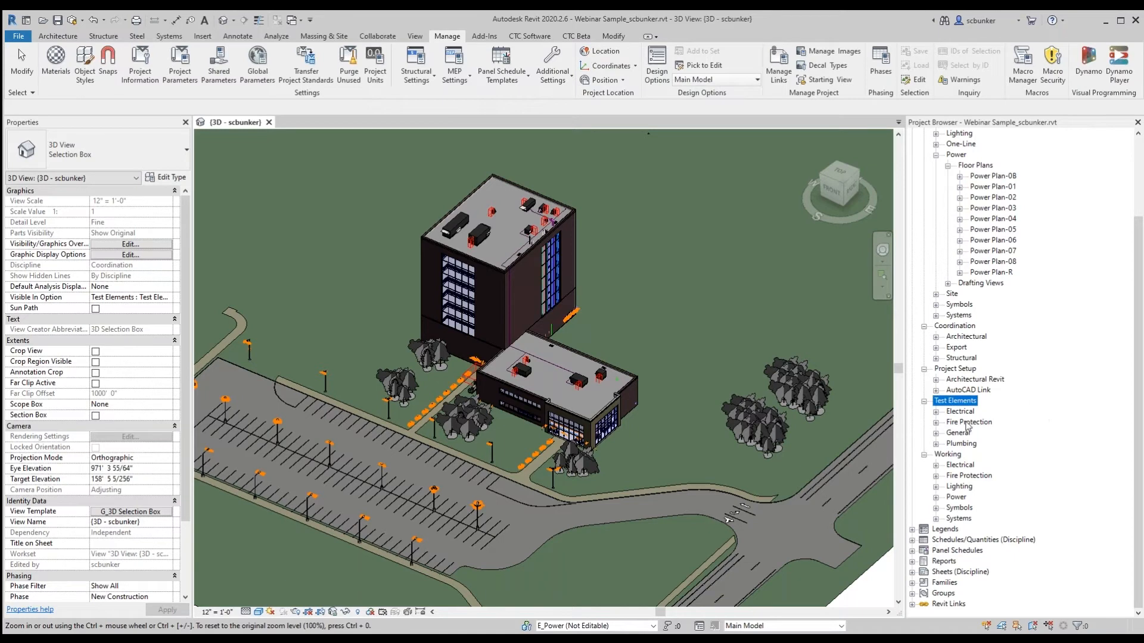
{"action": "left_click", "coordinate": [936, 412]}
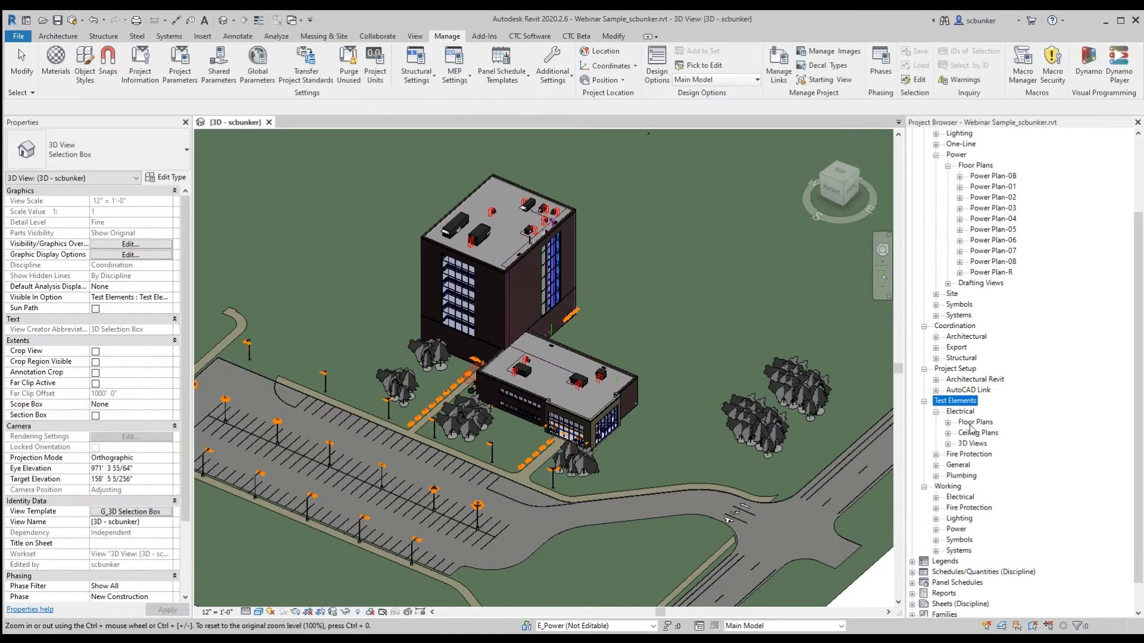
{"action": "left_click", "coordinate": [948, 423]}
{"action": "left_click", "coordinate": [960, 434]}
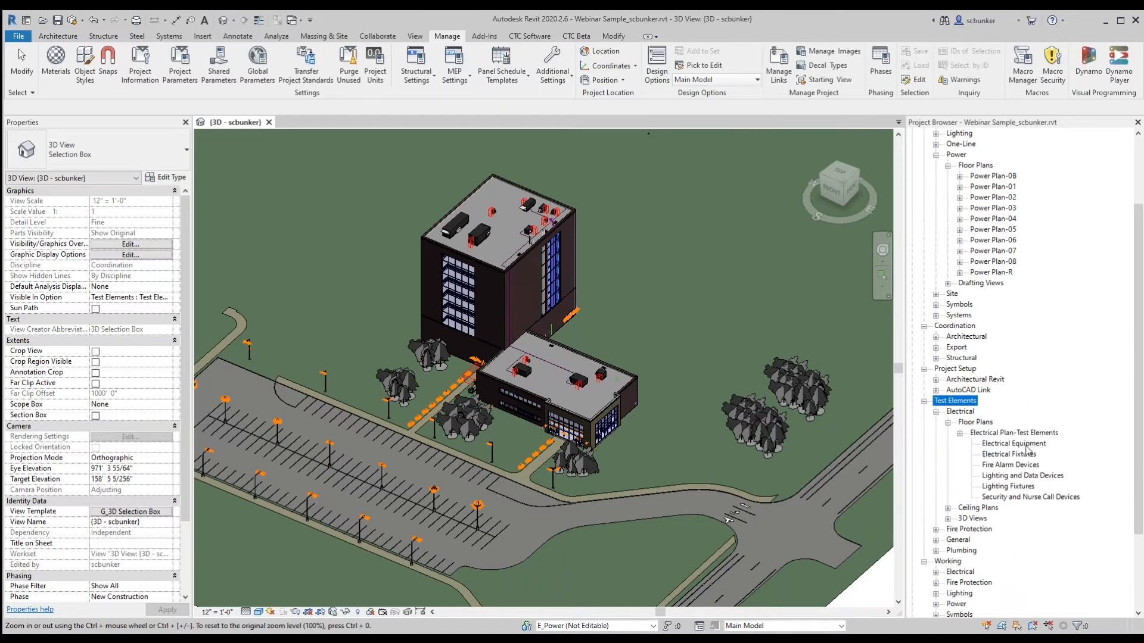
{"action": "double_click", "coordinate": [1026, 446]}
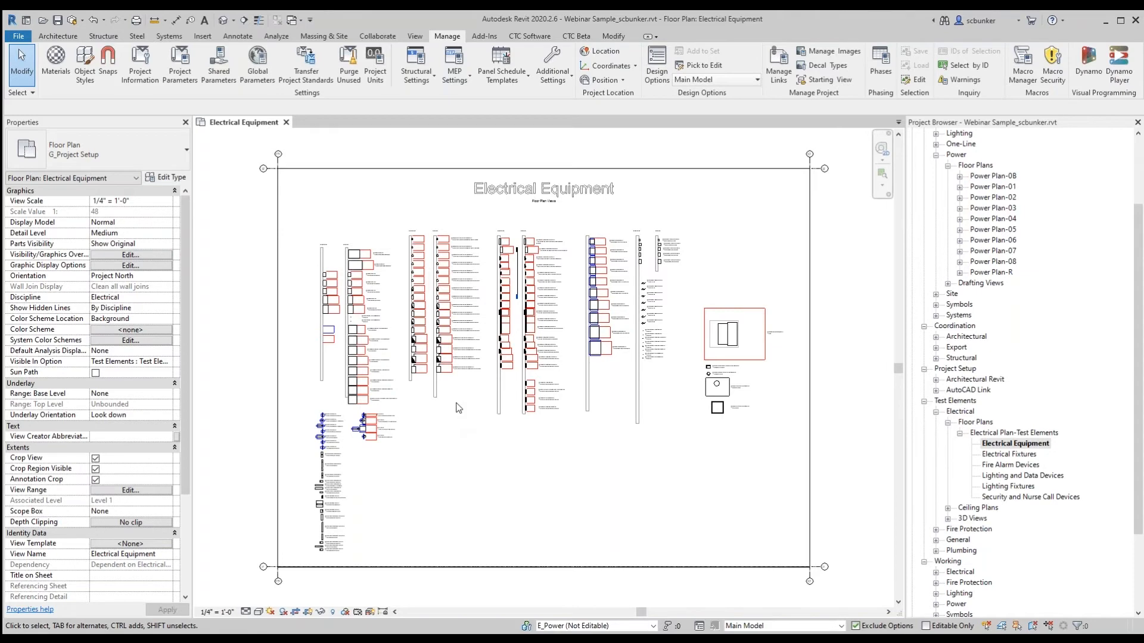
Examine the hosted and non-hosted equipment families laid out in the Electrical Equipment plan, from switchboards across to transformers
{"action": "scroll", "coordinate": [428, 313], "scroll_direction": "up", "scroll_amount": 5}
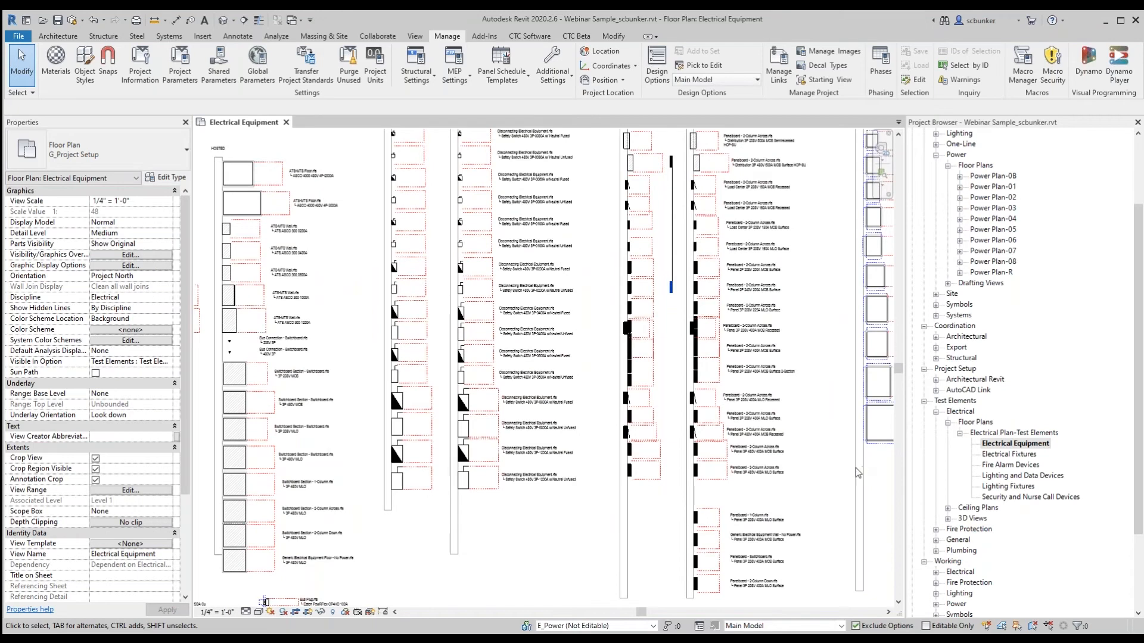
{"action": "middle_click_drag", "start_coordinate": [834, 472], "coordinate": [457, 475]}
{"action": "scroll", "coordinate": [457, 474], "scroll_direction": "down", "scroll_amount": 1}
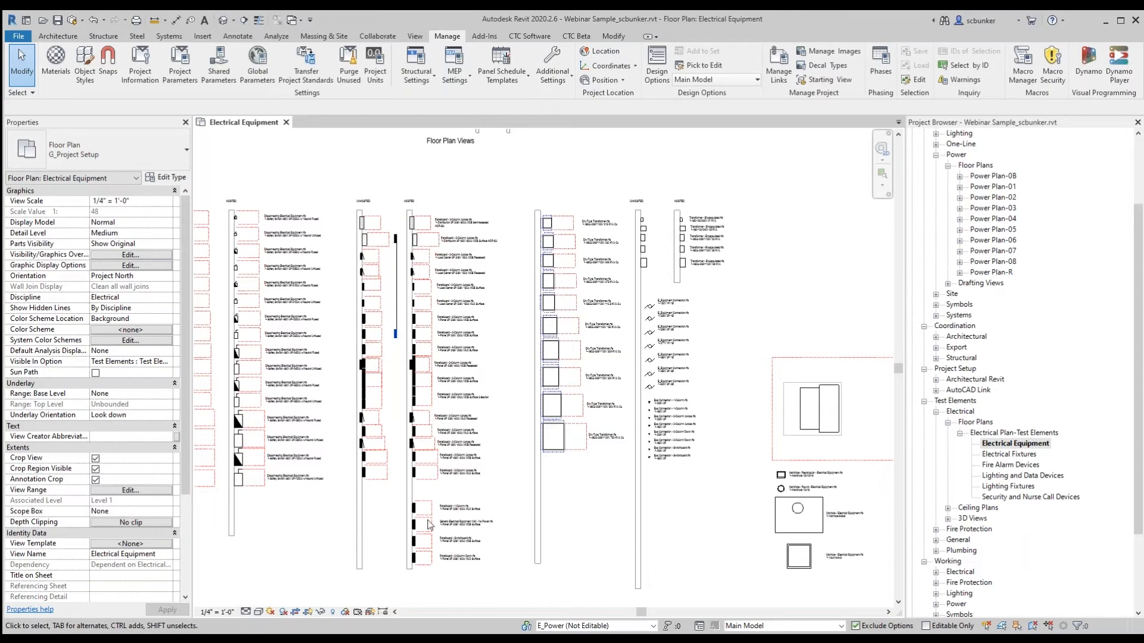
Expand the Legends and Sheets (Discipline) branches in the project tree to show their contents
{"action": "scroll", "coordinate": [980, 424], "scroll_direction": "down", "scroll_amount": 1}
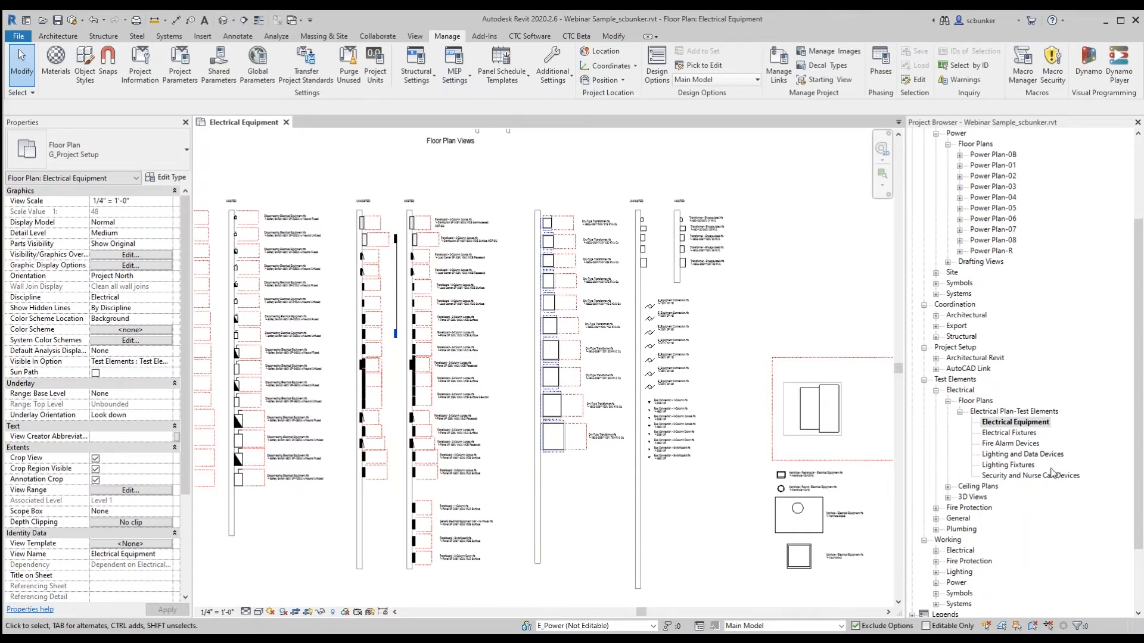
{"action": "scroll", "coordinate": [1053, 474], "scroll_direction": "down", "scroll_amount": 5}
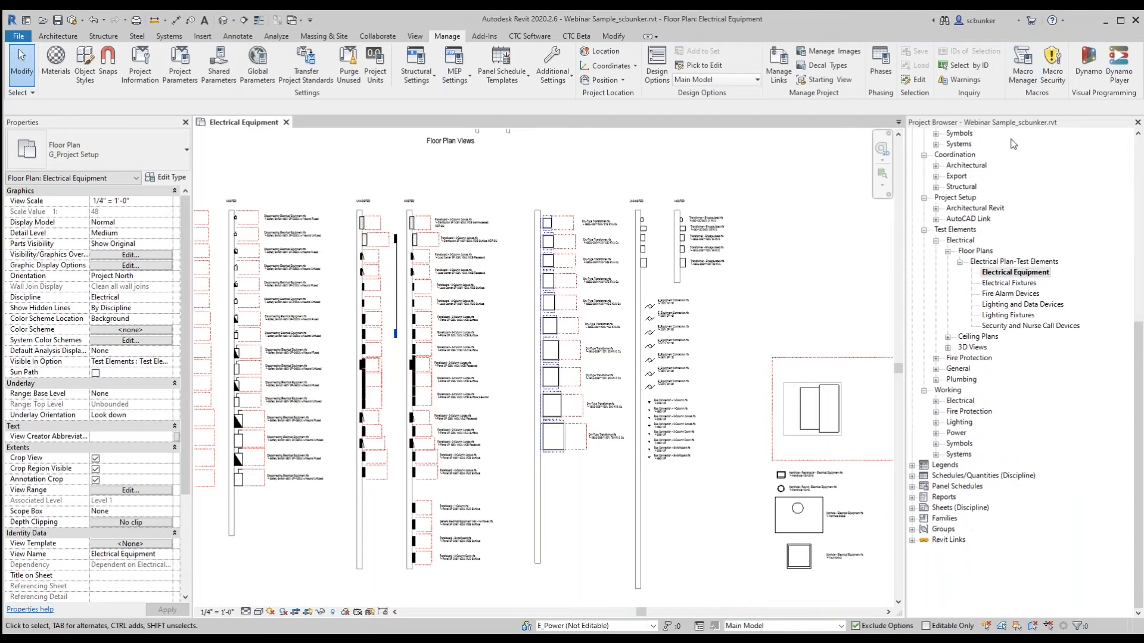
{"action": "left_click", "coordinate": [913, 466]}
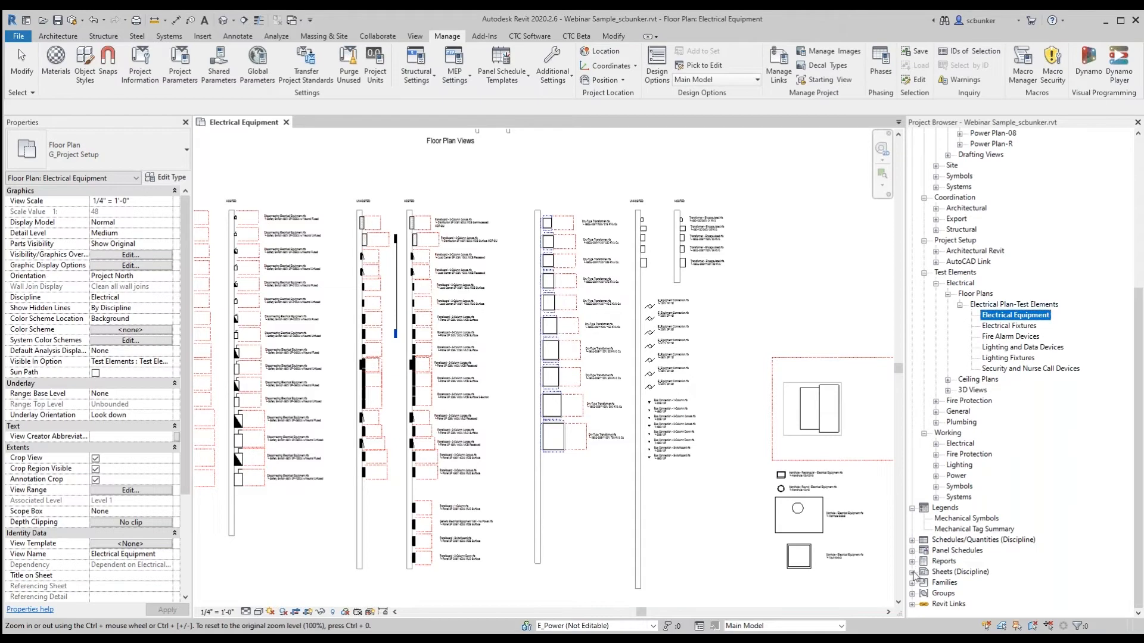
{"action": "left_click", "coordinate": [913, 572]}
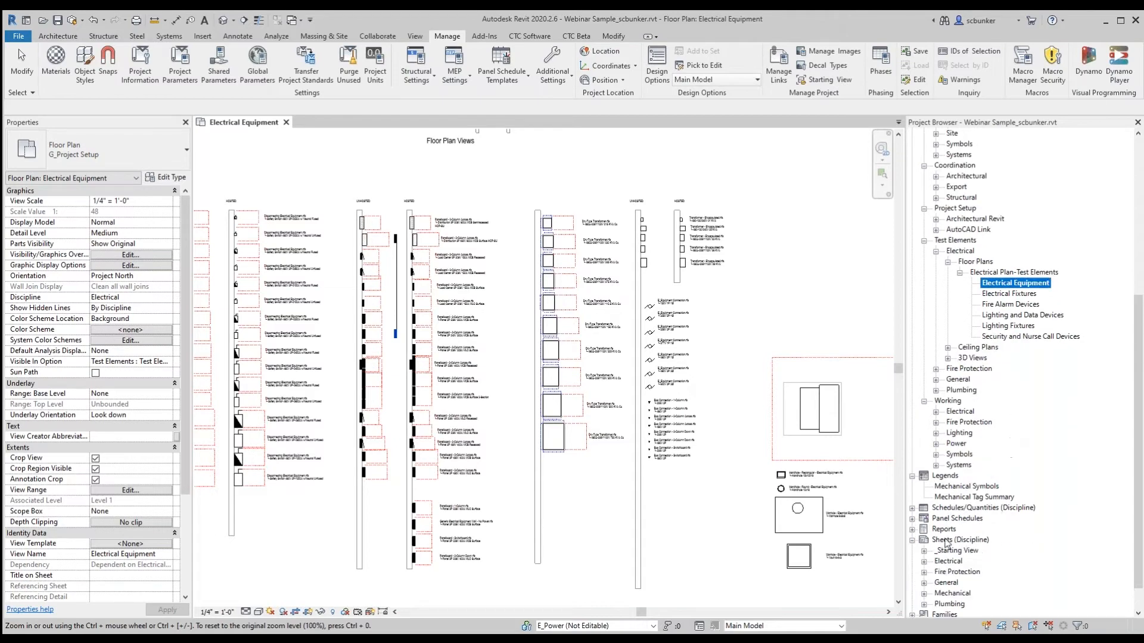
Expand the Electrical branch of the sheets and open sheet E000 - ELECTRICAL TITLE SHEET
{"action": "left_click", "coordinate": [924, 561]}
{"action": "double_click", "coordinate": [992, 144]}
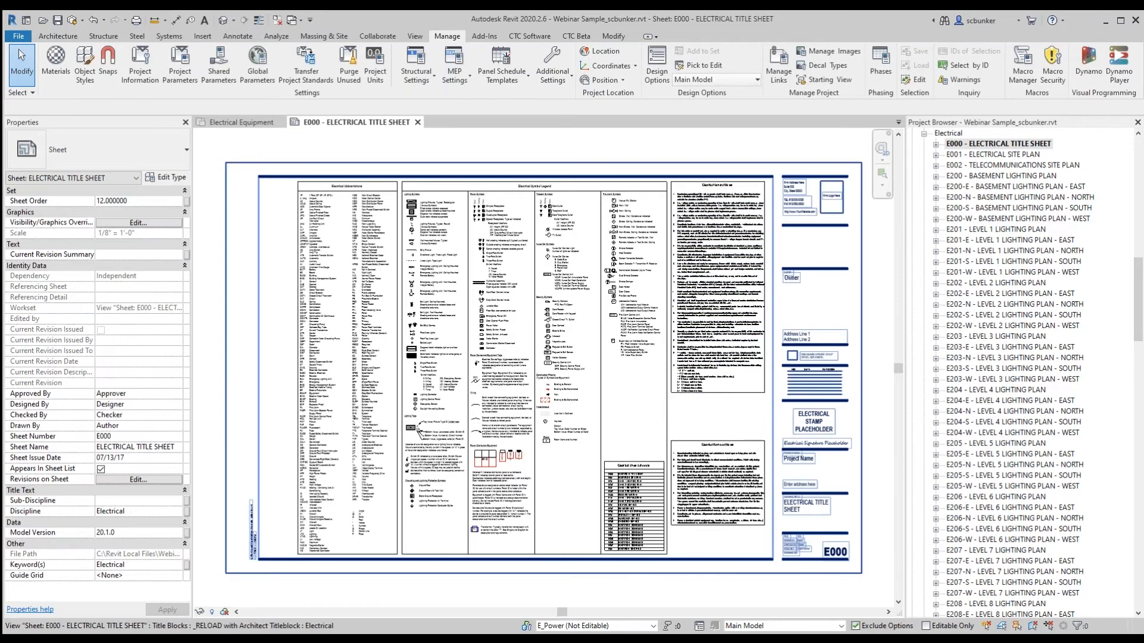
Expand the Panel Schedules branch and select all panel schedules from EH1 through T1
{"action": "left_click_drag", "start_coordinate": [1139, 320], "coordinate": [1137, 280]}
{"action": "left_click", "coordinate": [912, 177]}
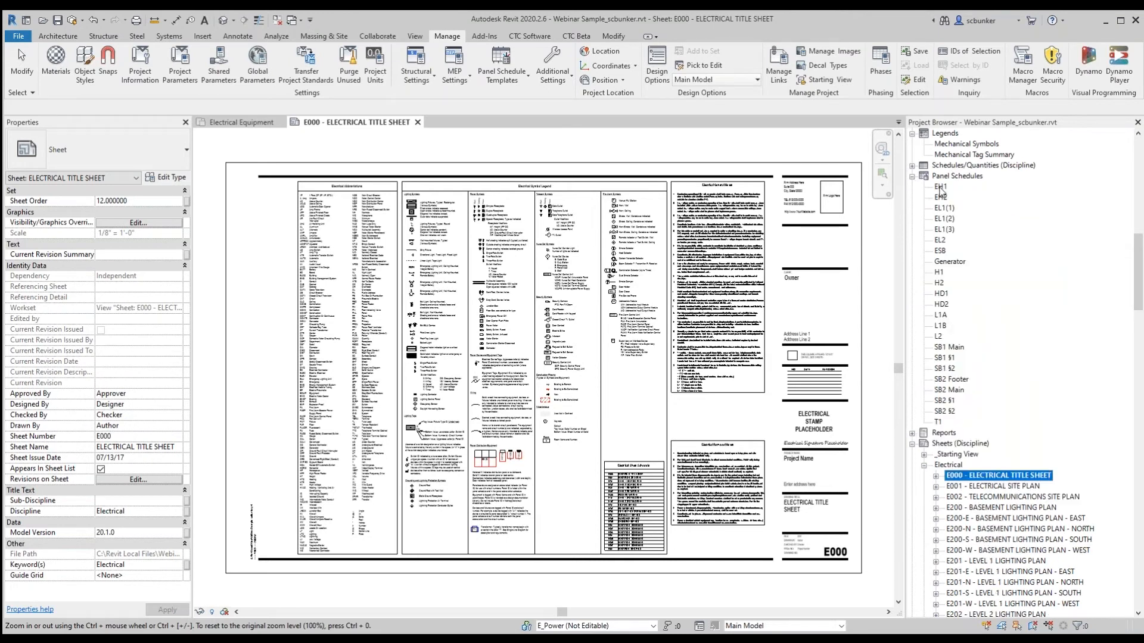
{"action": "left_click", "coordinate": [941, 187]}
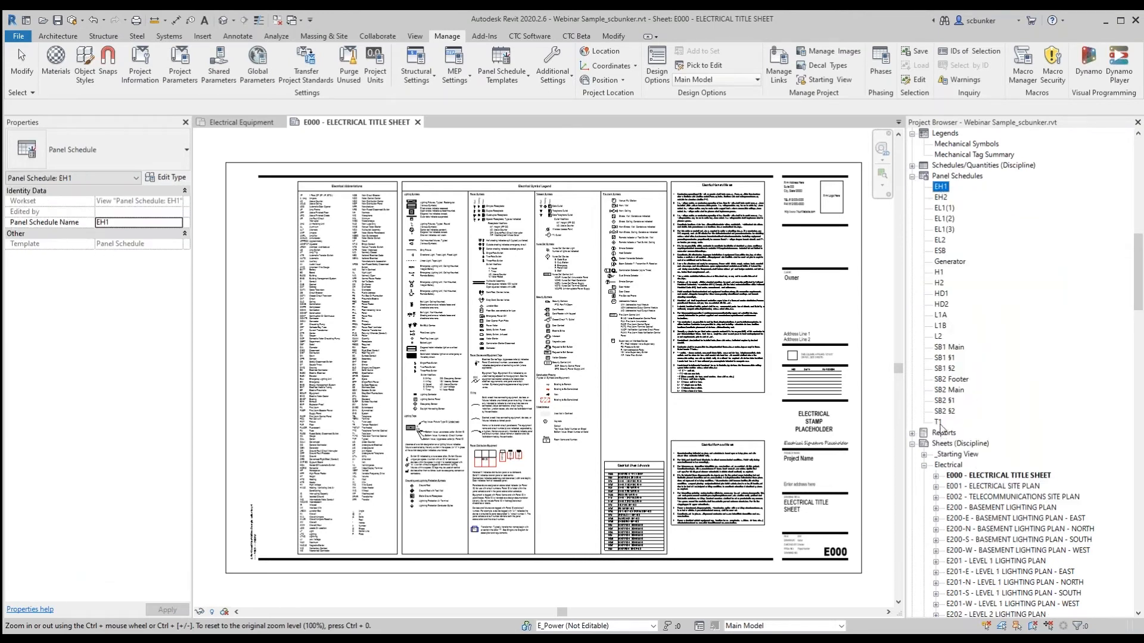
{"action": "left_click", "coordinate": [939, 422], "text": "shift"}
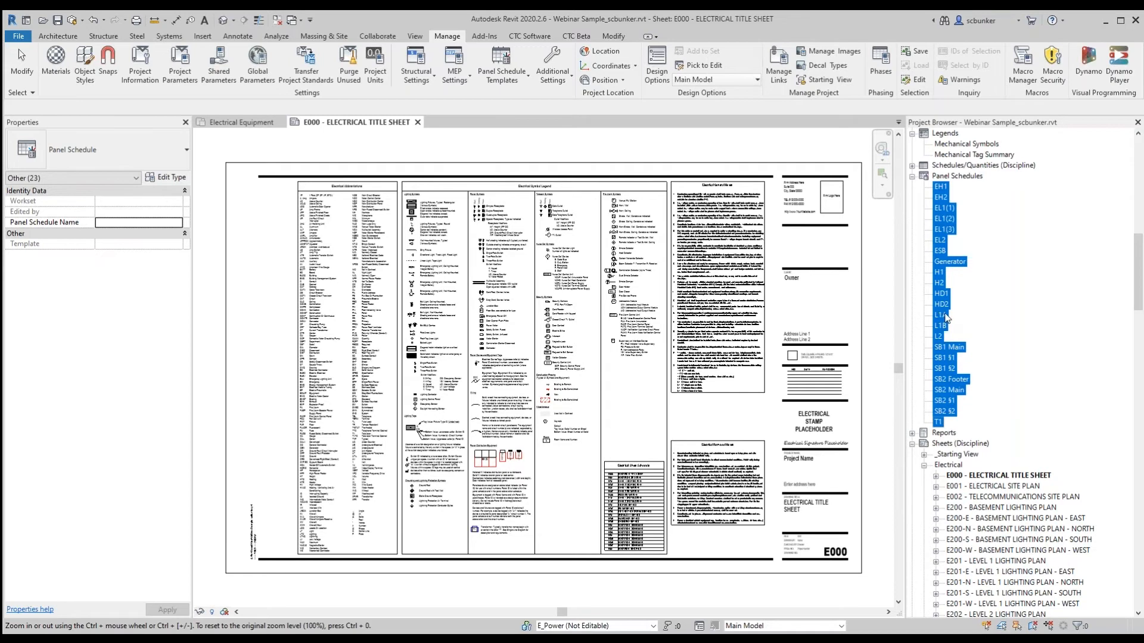
Bring the Electrical Equipment plan forward and open the ELECTRICAL SCHEDULES sheets E801, E802 and E803
{"action": "left_click", "coordinate": [241, 123]}
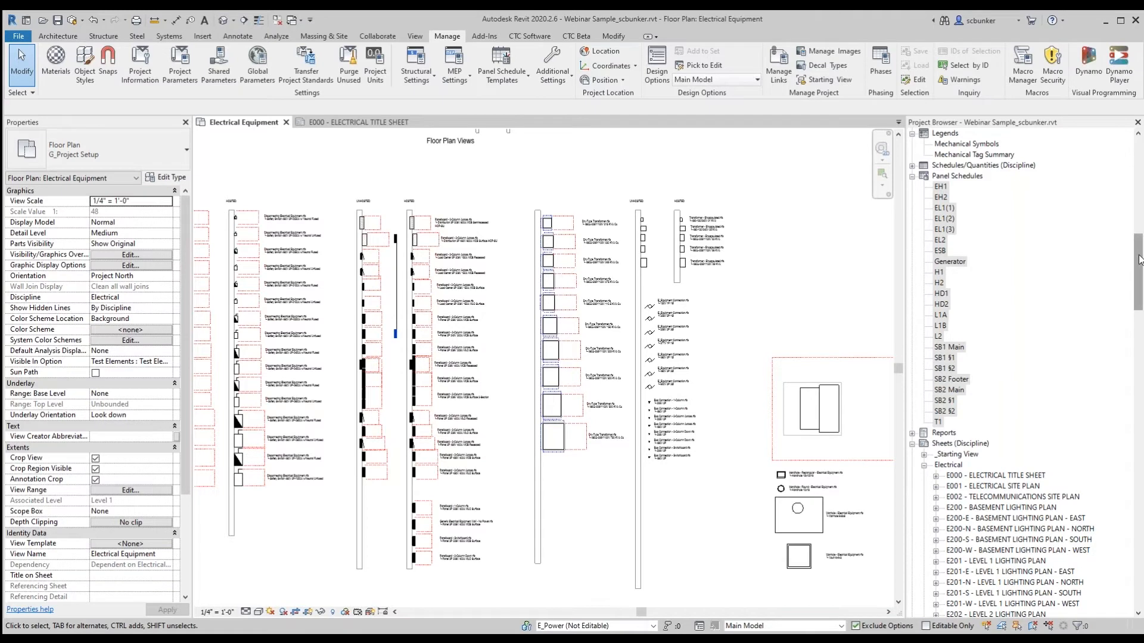
{"action": "left_click_drag", "start_coordinate": [1138, 259], "coordinate": [1130, 548]}
{"action": "left_click", "coordinate": [998, 423]}
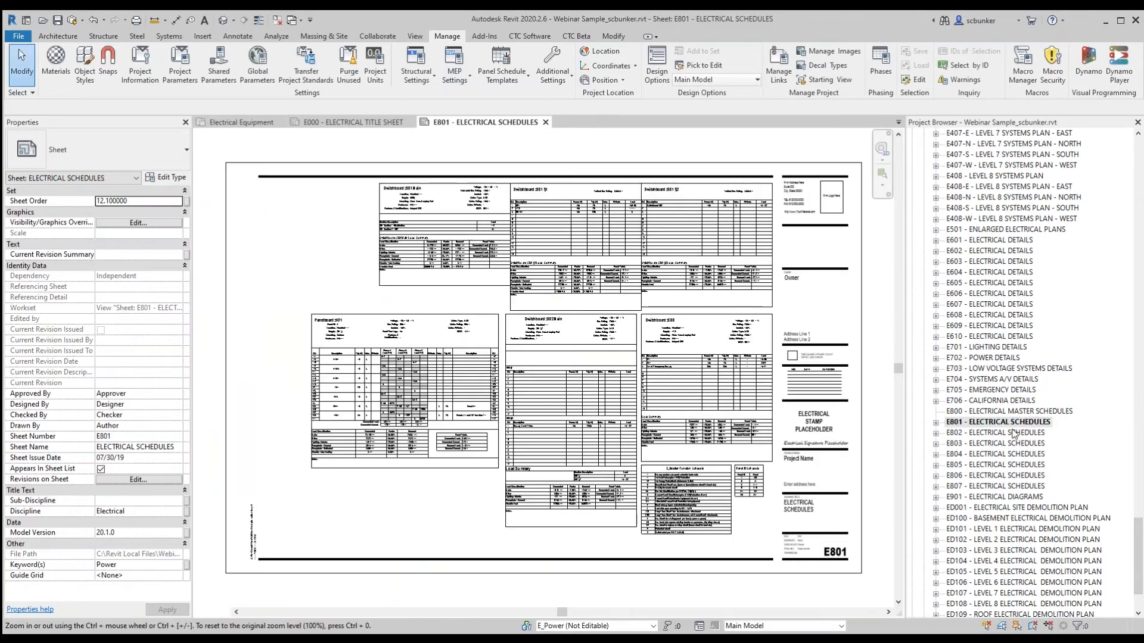
{"action": "left_click", "coordinate": [1013, 433]}
{"action": "double_click", "coordinate": [1013, 436]}
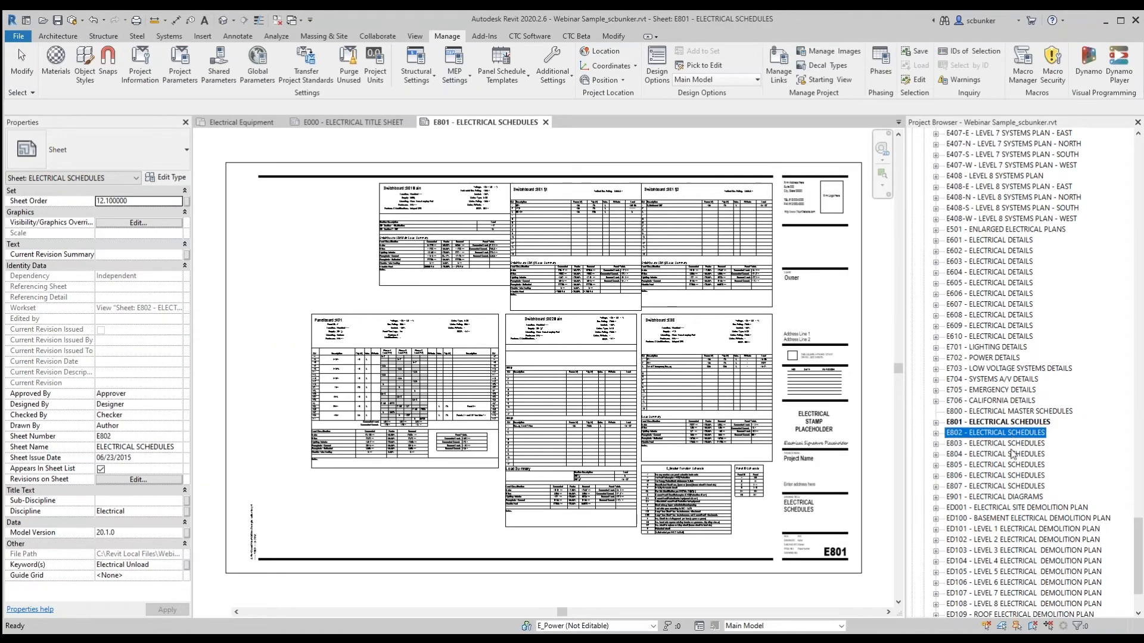
{"action": "left_click", "coordinate": [1011, 443]}
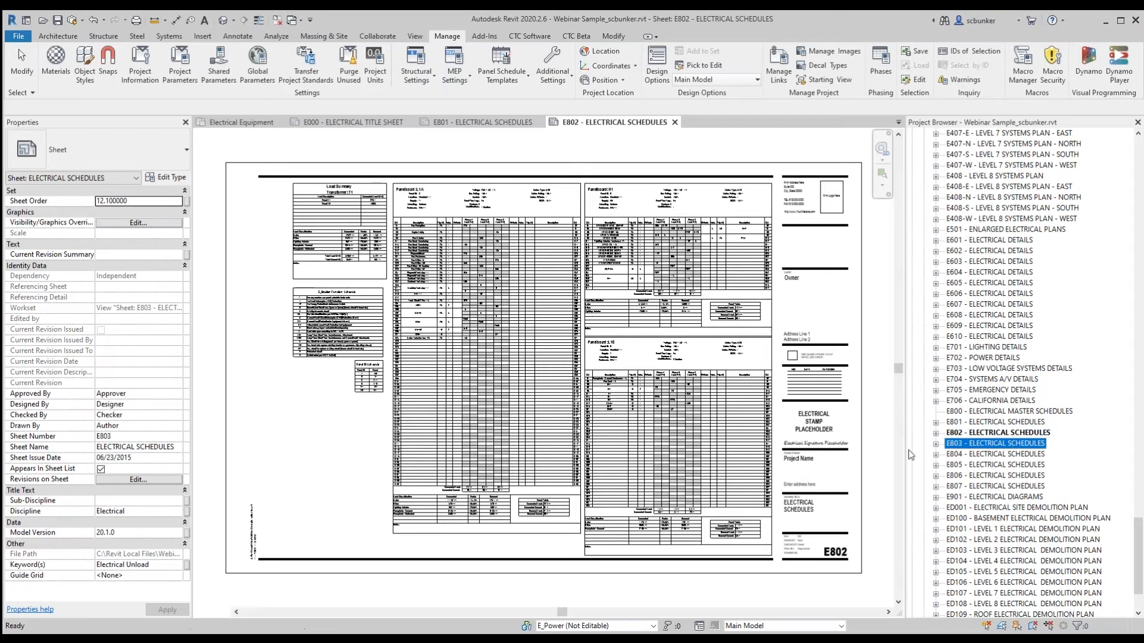
Bring sheet E801 forward and review the Branch Panel templates in the panel schedule template manager, accepting them as they are
{"action": "left_click", "coordinate": [456, 123]}
{"action": "scroll", "coordinate": [353, 264], "scroll_direction": "up", "scroll_amount": 4}
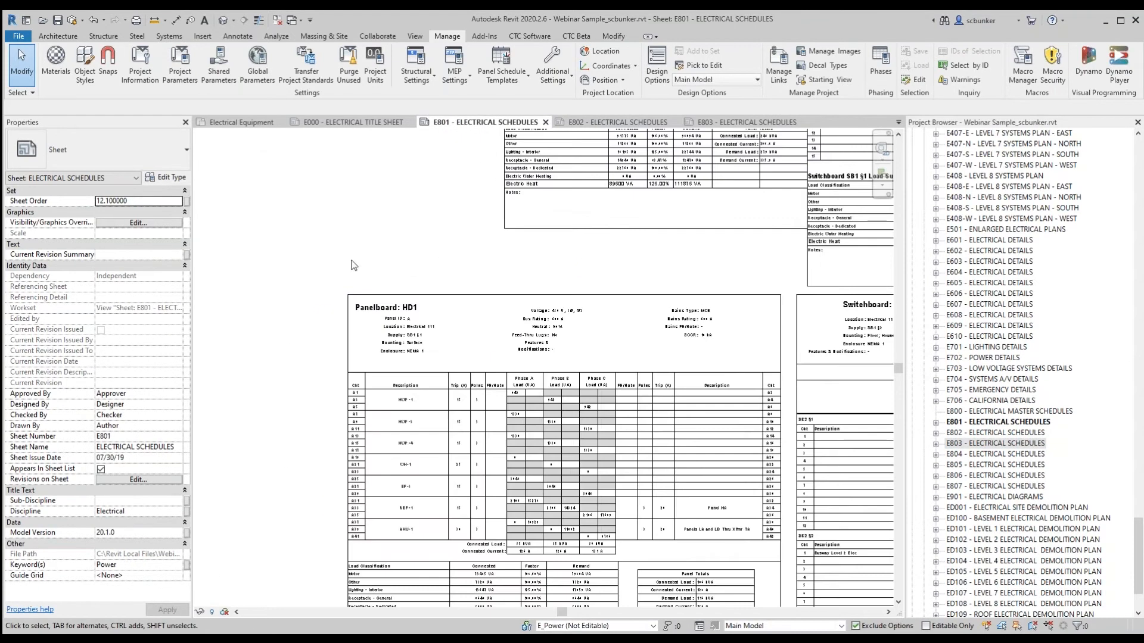
{"action": "left_click", "coordinate": [501, 73]}
{"action": "left_click", "coordinate": [507, 119]}
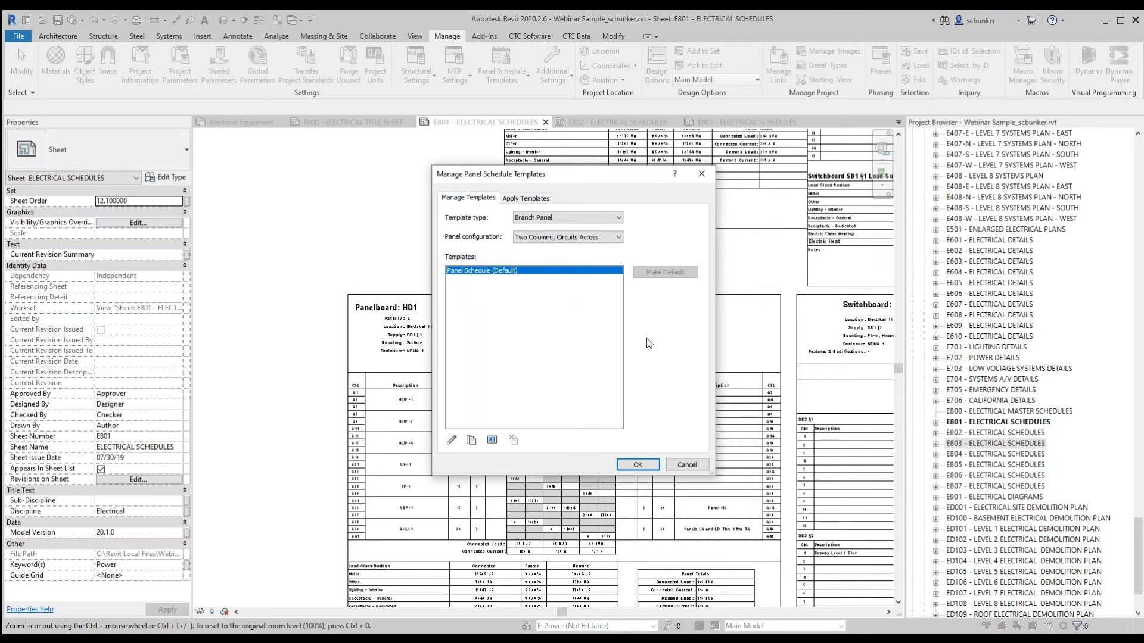
{"action": "left_click", "coordinate": [637, 465]}
Examine the Panelboard HD1 schedule on sheet E801, including its header data, mains information and overall circuit layout
{"action": "middle_click_drag", "start_coordinate": [531, 410], "coordinate": [497, 286]}
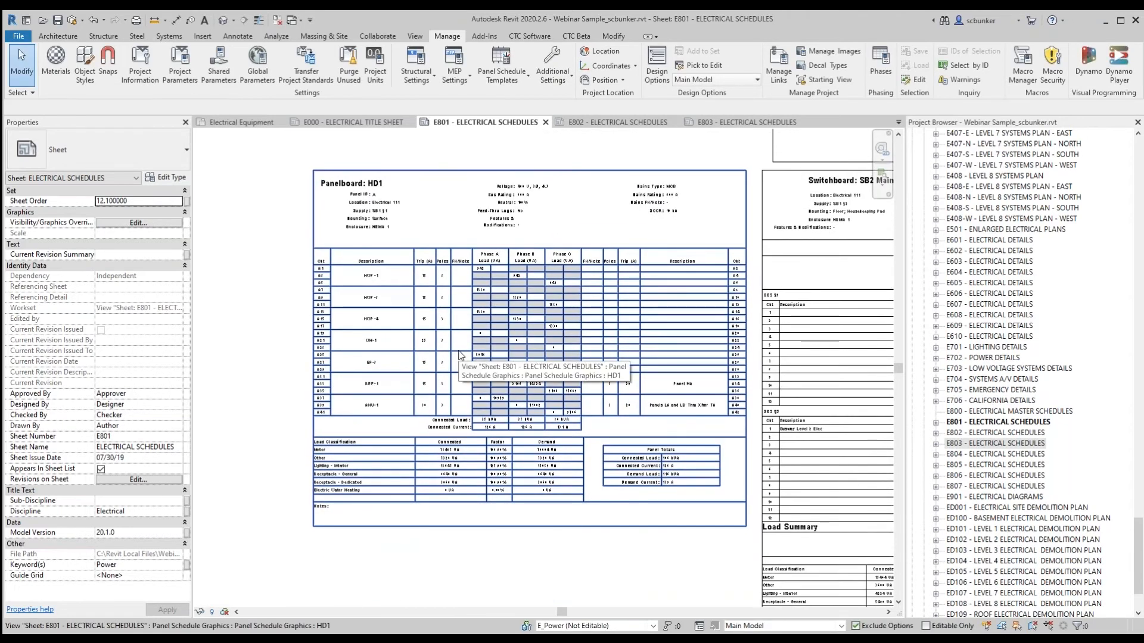
{"action": "scroll", "coordinate": [357, 208], "scroll_direction": "up", "scroll_amount": 5}
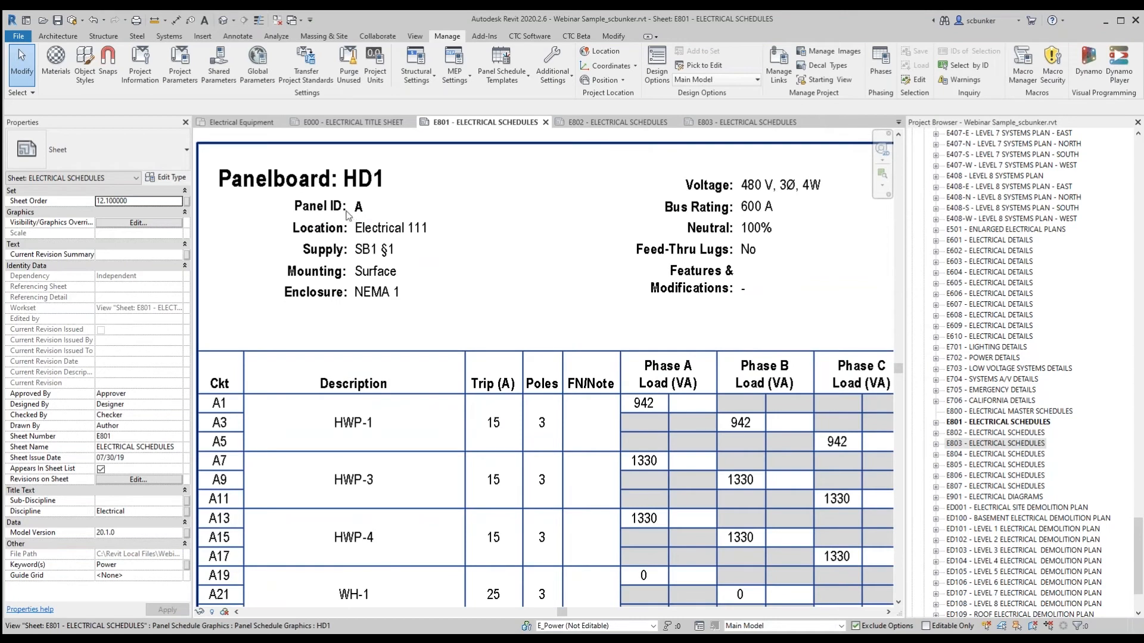
{"action": "middle_click_drag", "start_coordinate": [677, 260], "coordinate": [475, 249]}
{"action": "middle_click_drag", "start_coordinate": [573, 261], "coordinate": [527, 261]}
{"action": "middle_click_drag", "start_coordinate": [753, 270], "coordinate": [656, 224]}
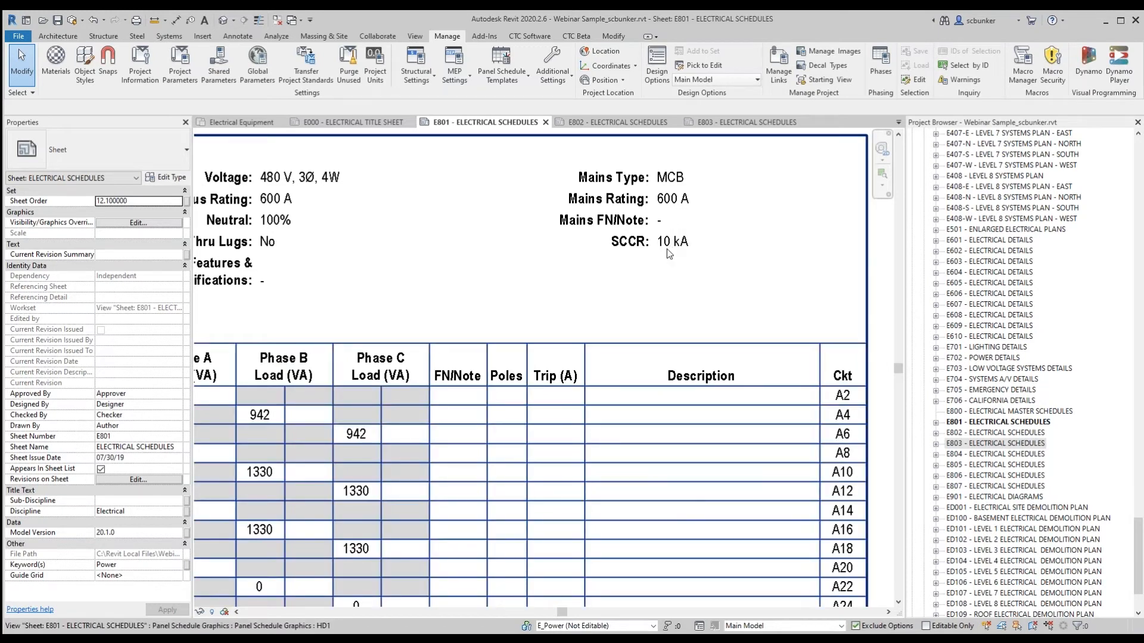
{"action": "scroll", "coordinate": [672, 249], "scroll_direction": "down", "scroll_amount": 4}
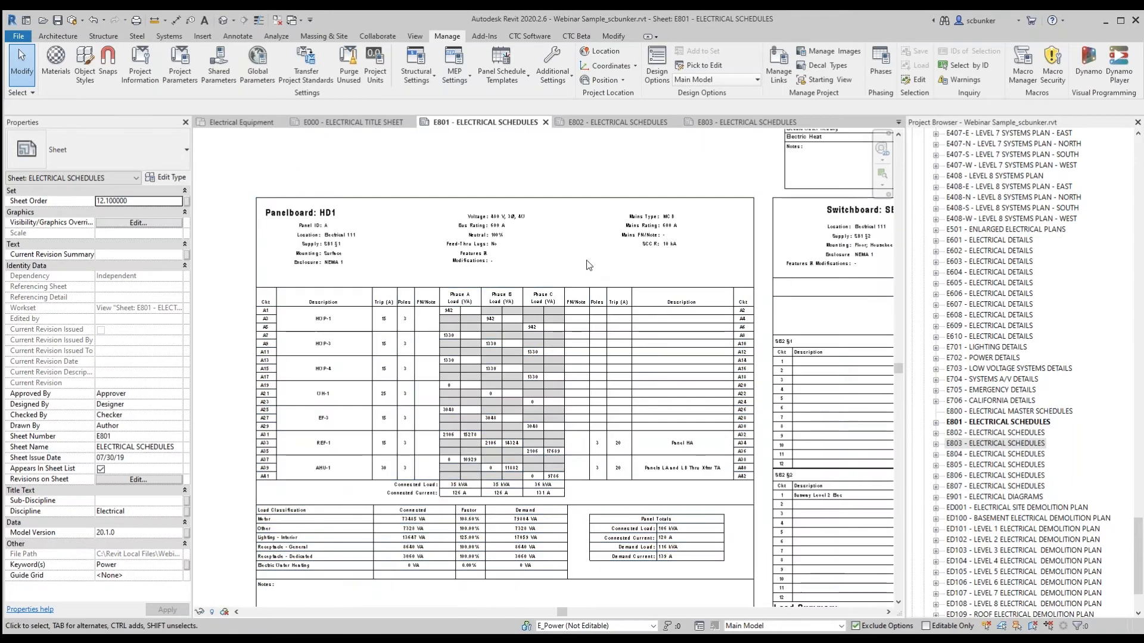
{"action": "scroll", "coordinate": [588, 265], "scroll_direction": "down", "scroll_amount": 3}
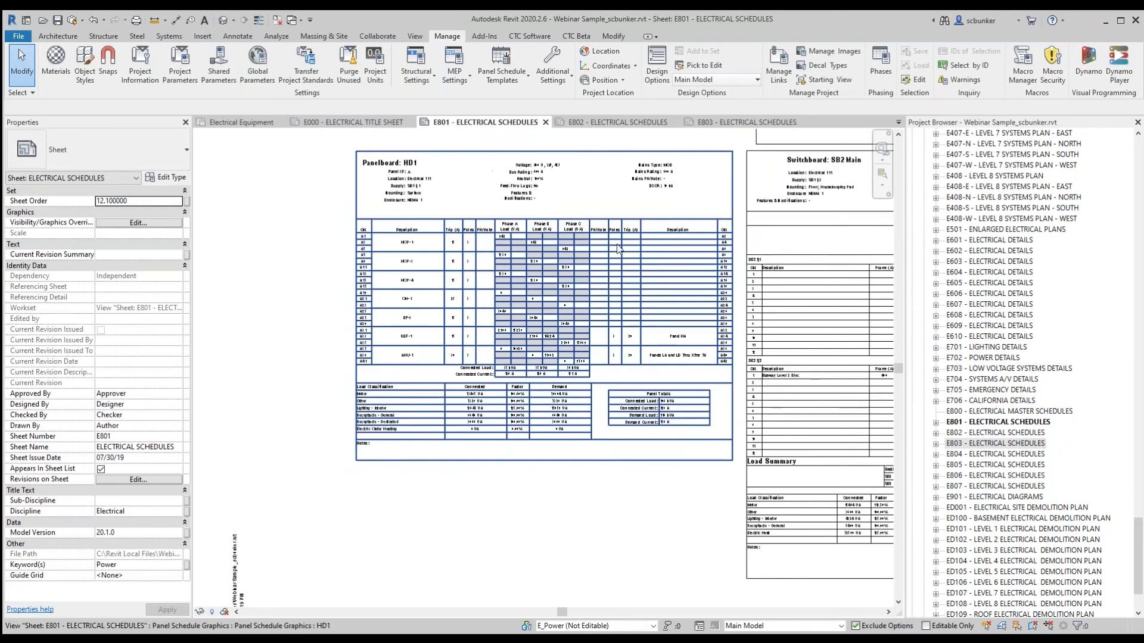
{"action": "scroll", "coordinate": [618, 249], "scroll_direction": "down", "scroll_amount": 5}
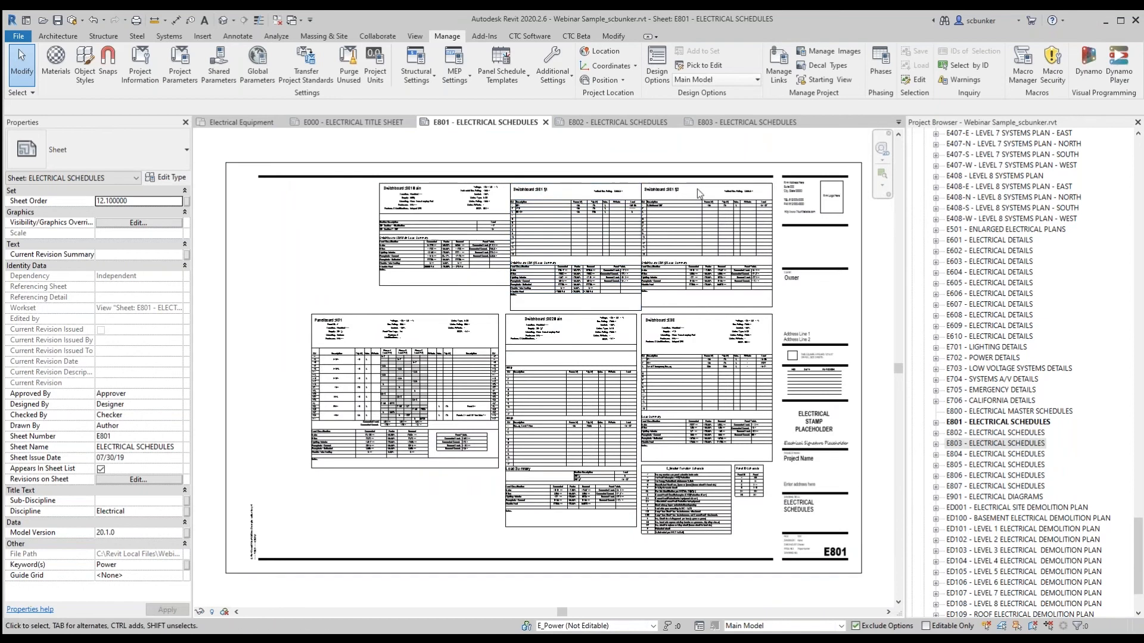
Bring sheets E802 and E803 forward in turn and examine the first Panelboard EL1 schedule's feed-thru lugs and section entries
{"action": "left_click", "coordinate": [626, 123]}
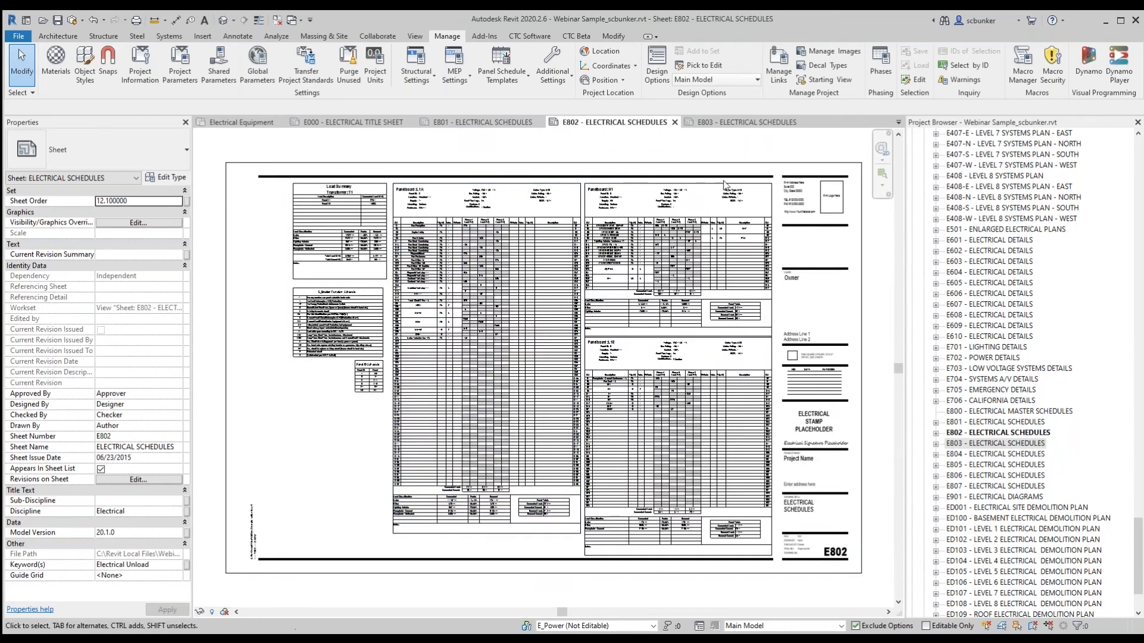
{"action": "left_click", "coordinate": [741, 122]}
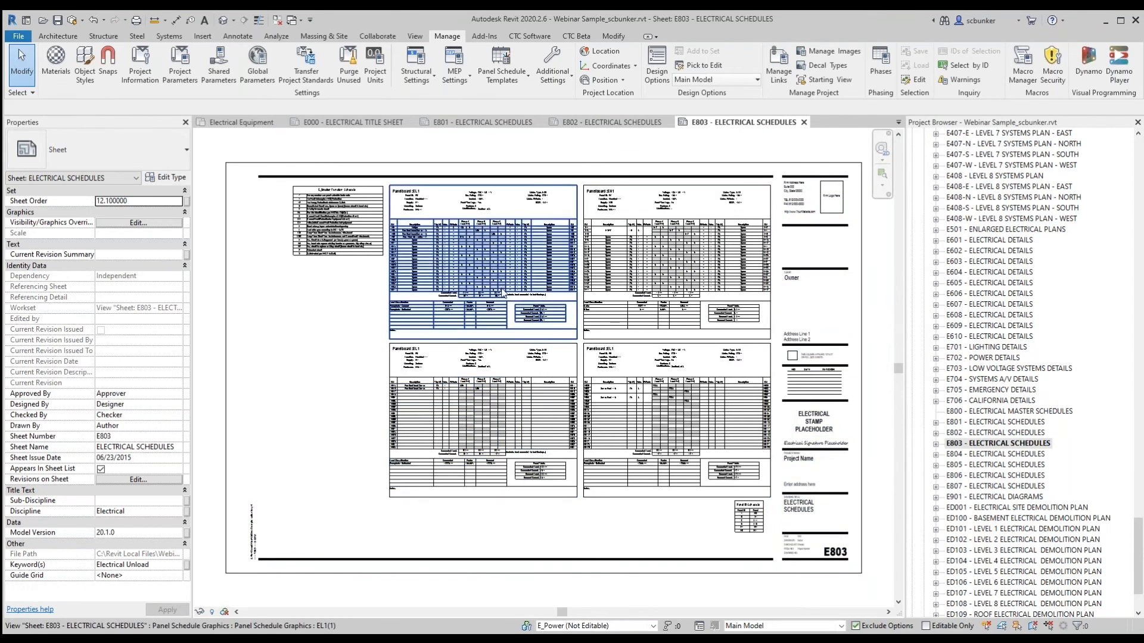
{"action": "scroll", "coordinate": [495, 295], "scroll_direction": "up", "scroll_amount": 5}
{"action": "middle_click_drag", "start_coordinate": [523, 255], "coordinate": [531, 477]}
{"action": "scroll", "coordinate": [531, 476], "scroll_direction": "down", "scroll_amount": 1}
{"action": "scroll", "coordinate": [509, 224], "scroll_direction": "up", "scroll_amount": 2}
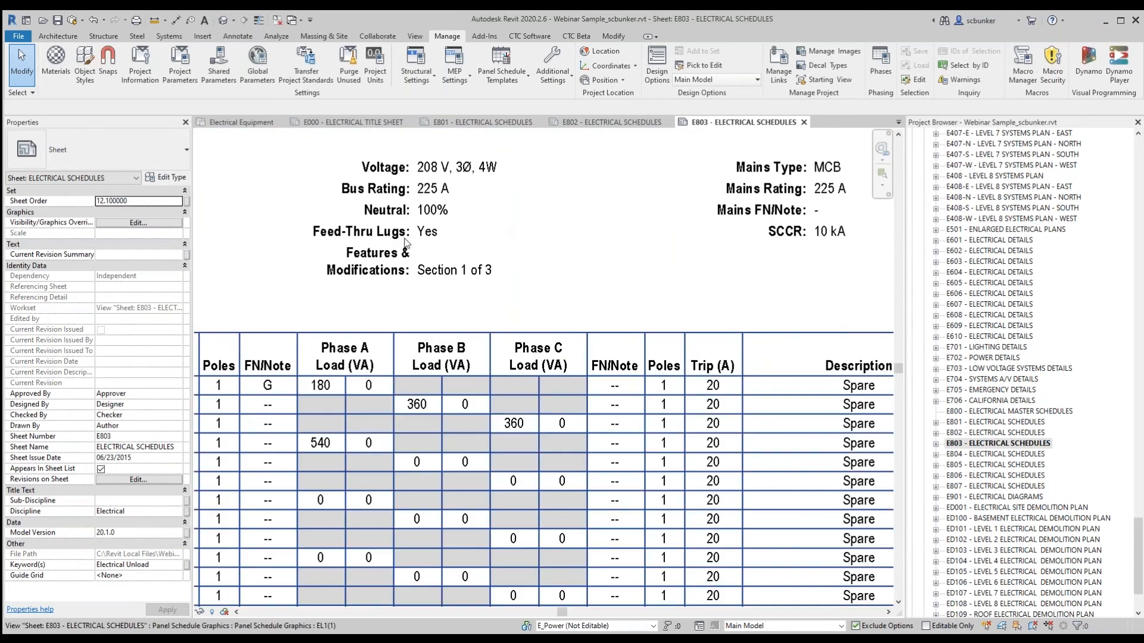
{"action": "middle_click_drag", "start_coordinate": [592, 266], "coordinate": [588, 146]}
{"action": "middle_click_drag", "start_coordinate": [589, 526], "coordinate": [602, 606]}
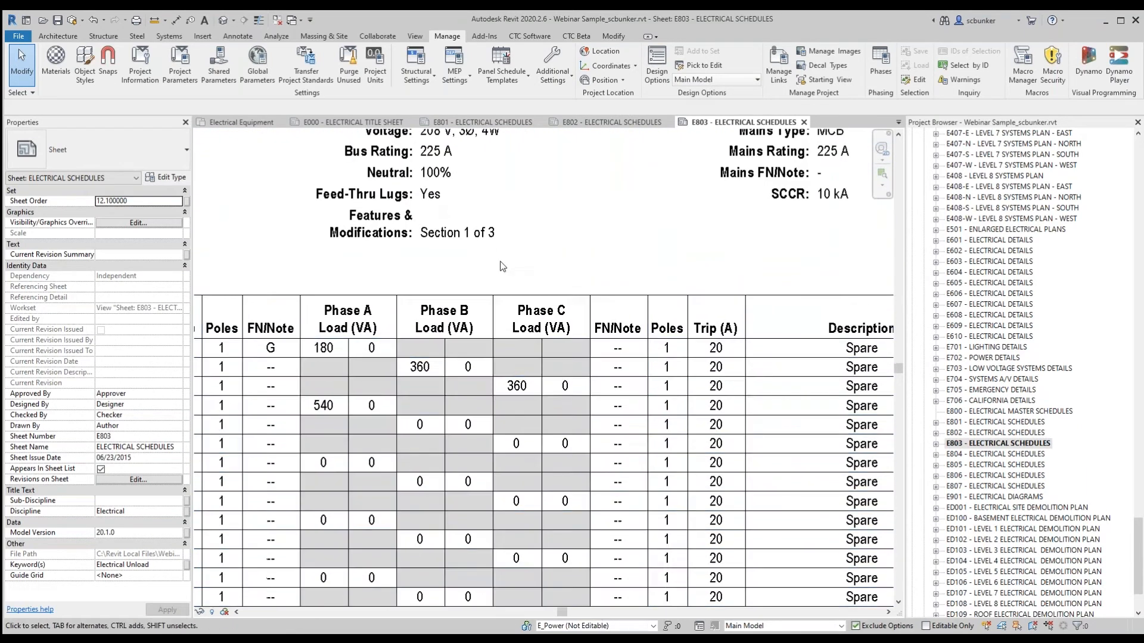
Examine the connected loads, feed-thru lugs note and panel totals below the EL1 circuit table on sheet E803
{"action": "middle_click_drag", "start_coordinate": [508, 572], "coordinate": [493, 244]}
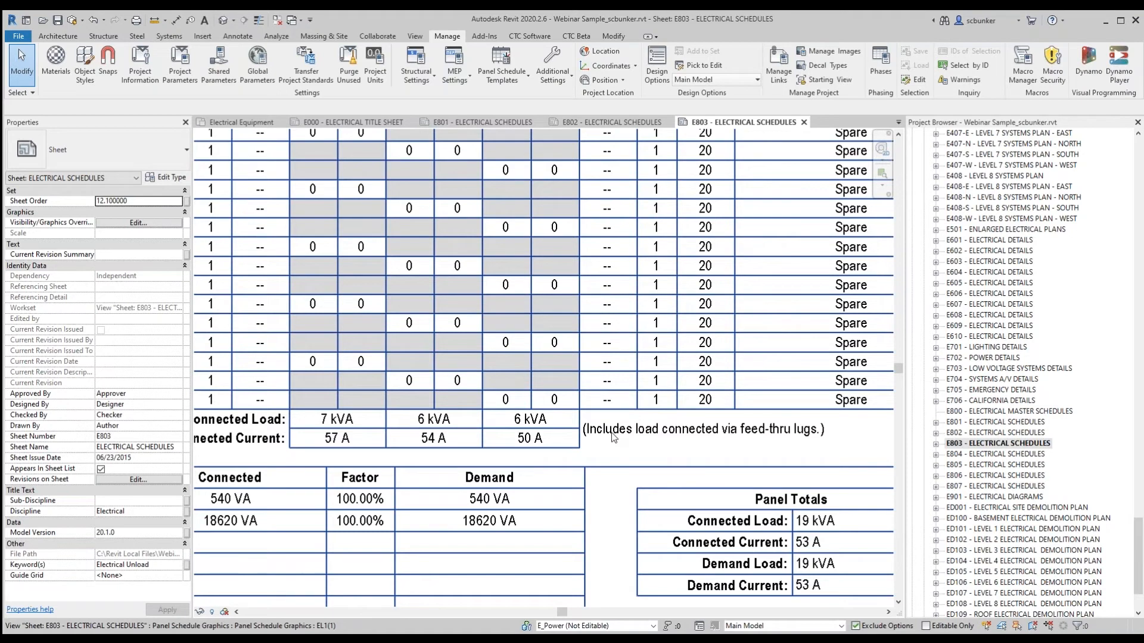
{"action": "middle_click_drag", "start_coordinate": [623, 447], "coordinate": [669, 453]}
{"action": "scroll", "coordinate": [669, 452], "scroll_direction": "down", "scroll_amount": 1}
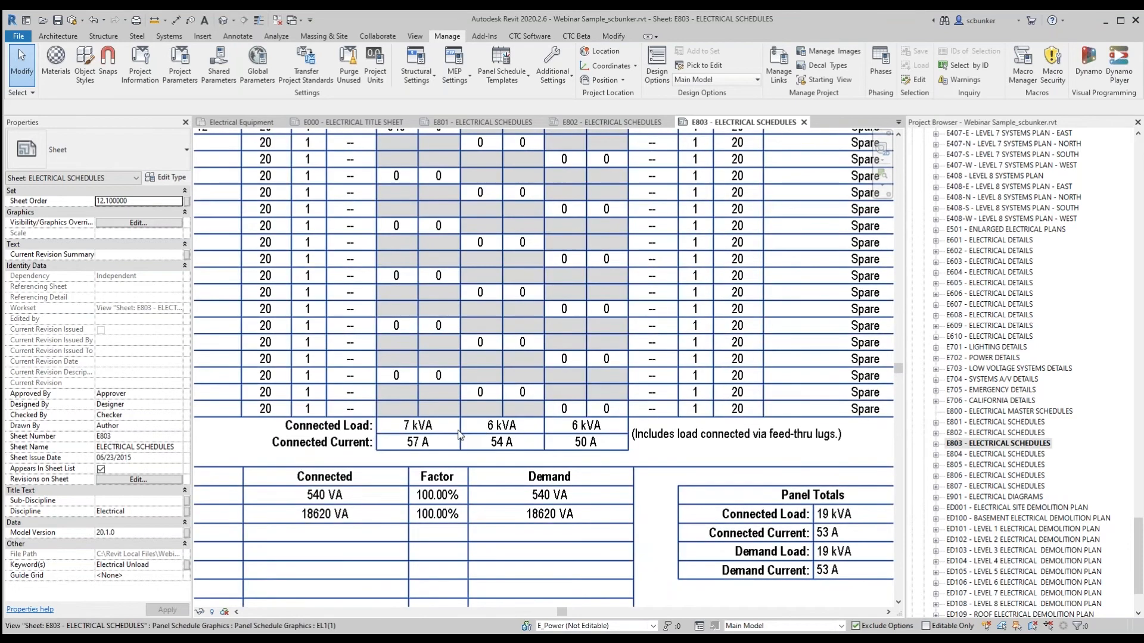
{"action": "scroll", "coordinate": [459, 435], "scroll_direction": "down", "scroll_amount": 2}
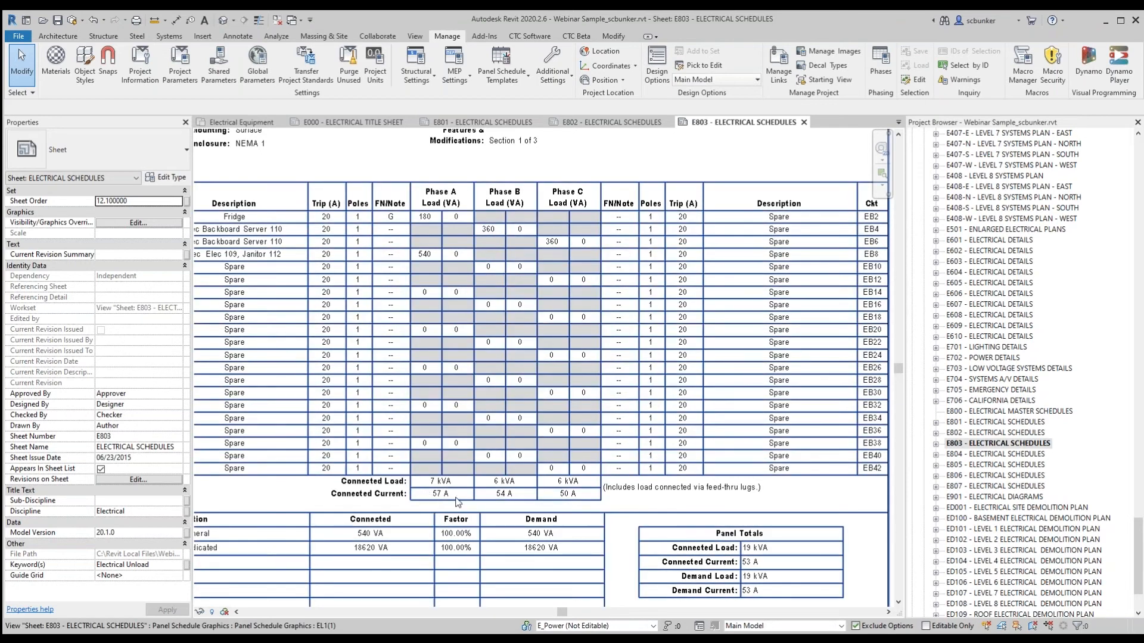
{"action": "scroll", "coordinate": [489, 496], "scroll_direction": "down", "scroll_amount": 4}
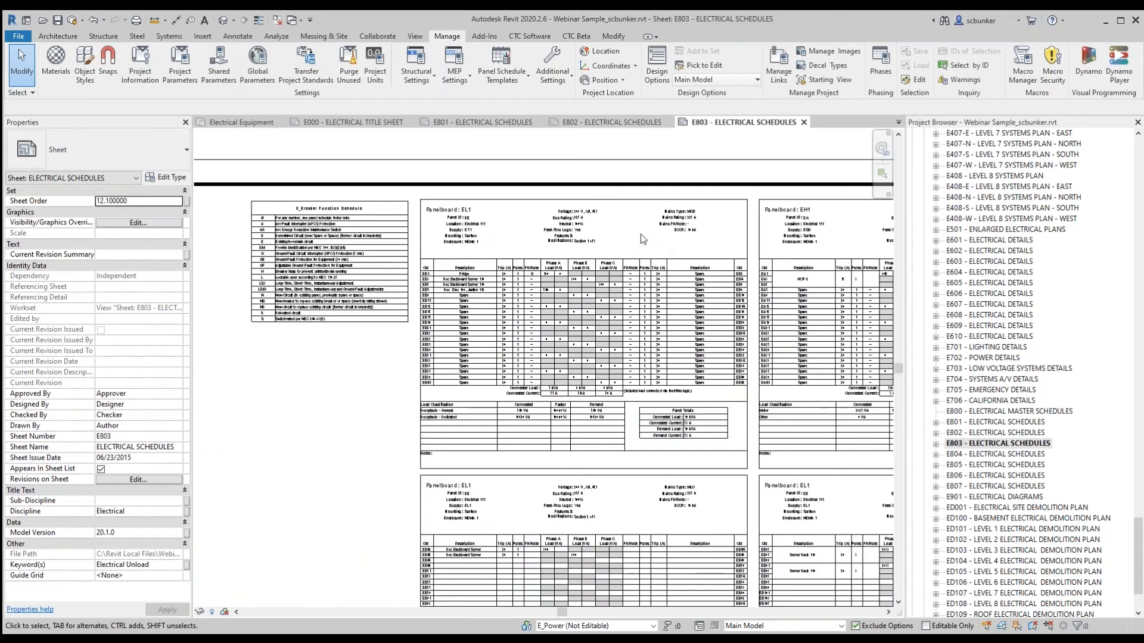
Bring sheet E802 forward, look at the panel schedule template commands and return to sheet E801
{"action": "left_click", "coordinate": [628, 124]}
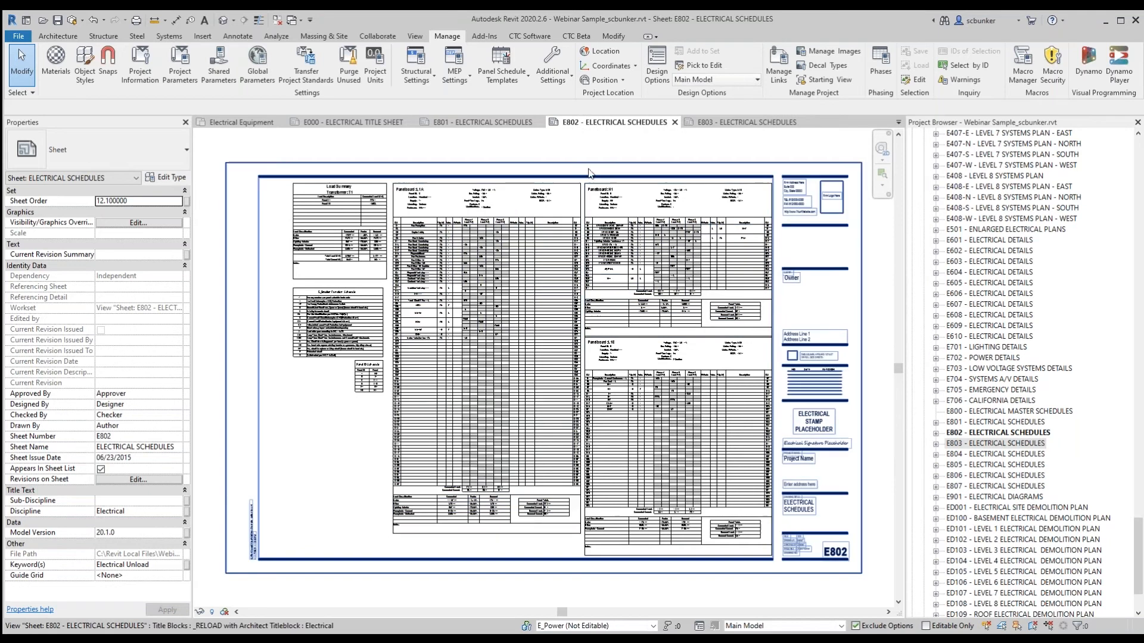
{"action": "left_click", "coordinate": [499, 72]}
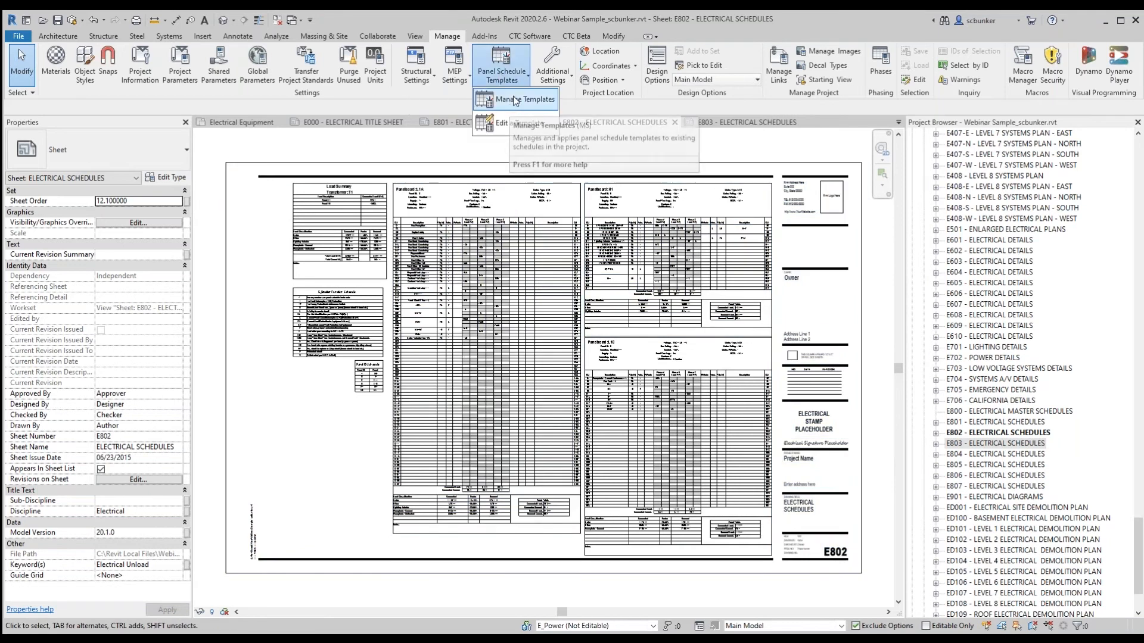
{"action": "left_click", "coordinate": [471, 122]}
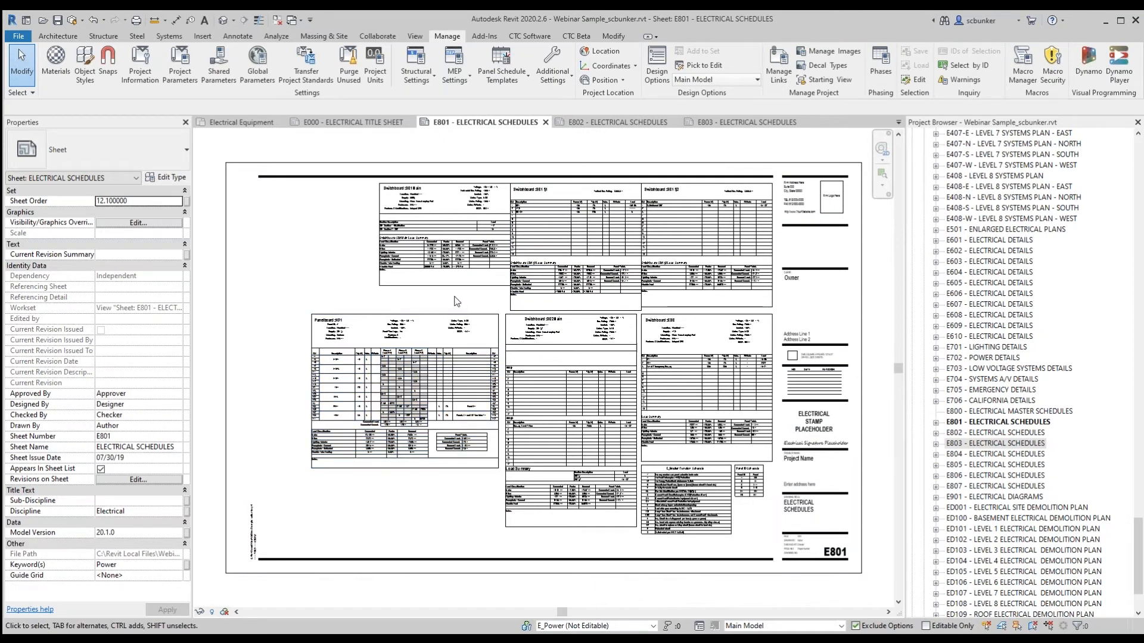
Examine the horizontal bus rating of Switchboard SB1 Main and the vertical bus rating of Switchboard SB1 §1 on sheet E801
{"action": "scroll", "coordinate": [480, 226], "scroll_direction": "up", "scroll_amount": 3}
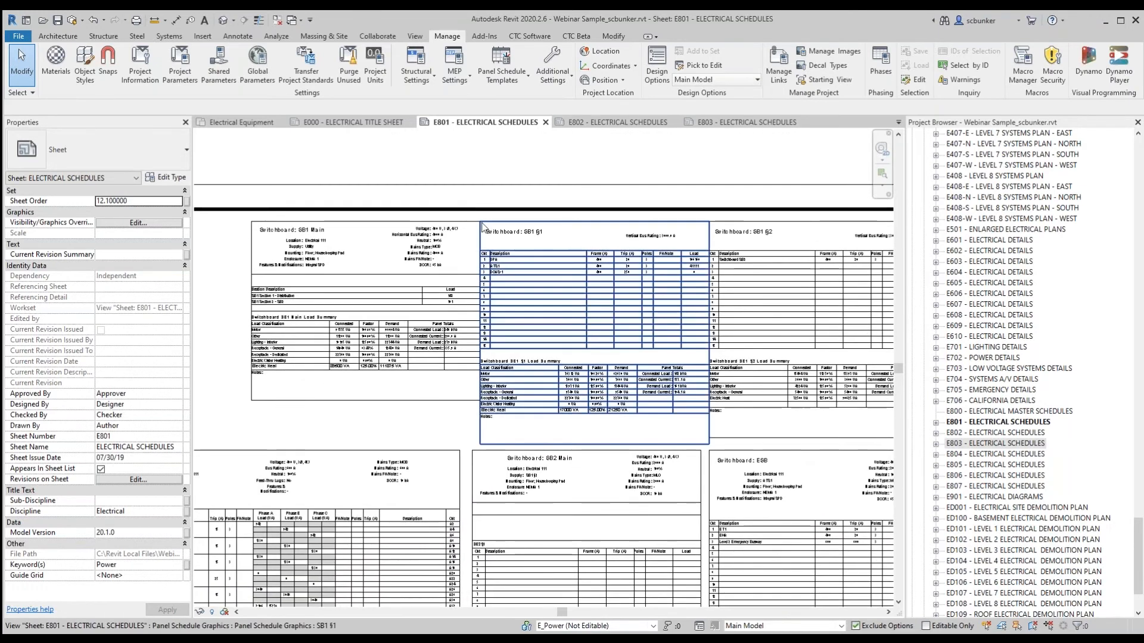
{"action": "scroll", "coordinate": [483, 226], "scroll_direction": "up", "scroll_amount": 2}
{"action": "scroll", "coordinate": [388, 263], "scroll_direction": "down", "scroll_amount": 1}
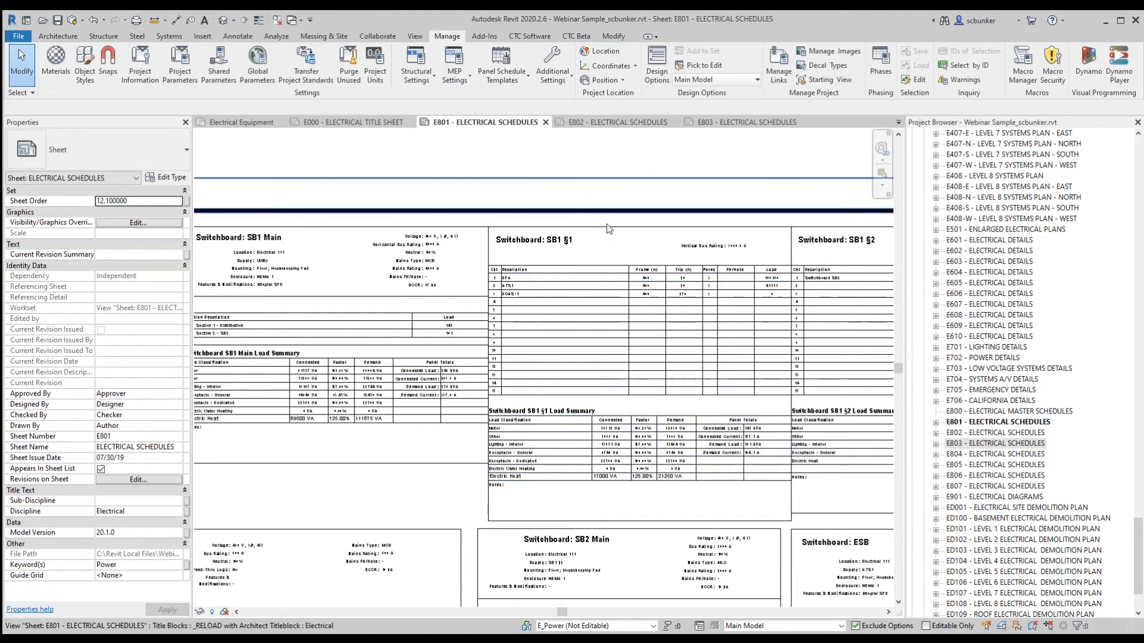
{"action": "scroll", "coordinate": [482, 249], "scroll_direction": "up", "scroll_amount": 4}
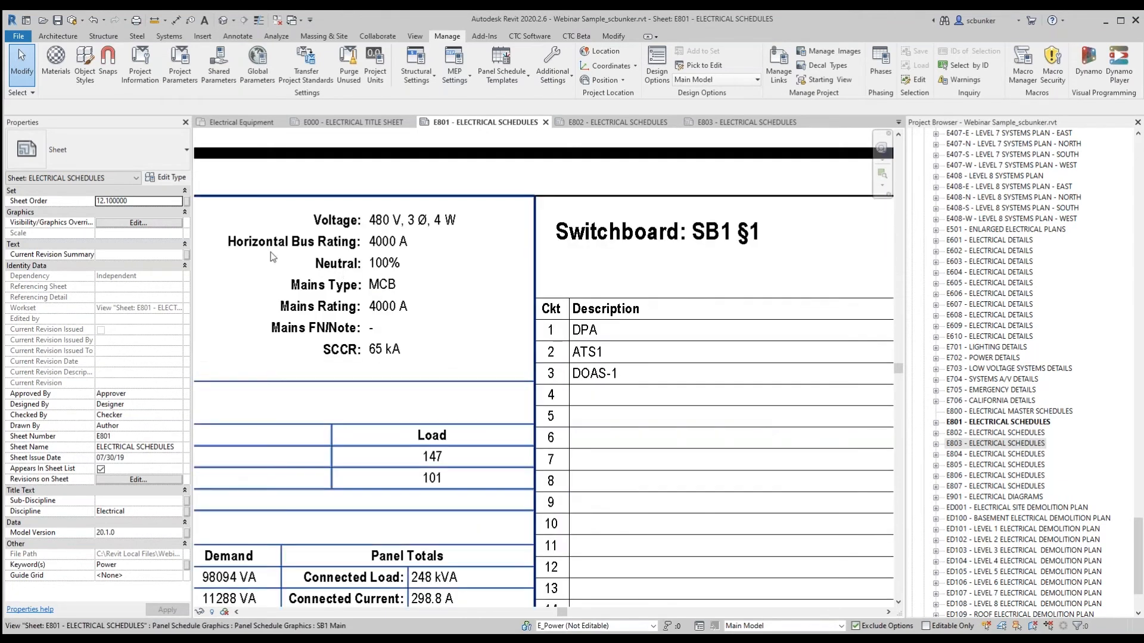
{"action": "scroll", "coordinate": [386, 255], "scroll_direction": "down", "scroll_amount": 1}
{"action": "middle_click_drag", "start_coordinate": [784, 266], "coordinate": [330, 287]}
{"action": "scroll", "coordinate": [464, 277], "scroll_direction": "up", "scroll_amount": 2}
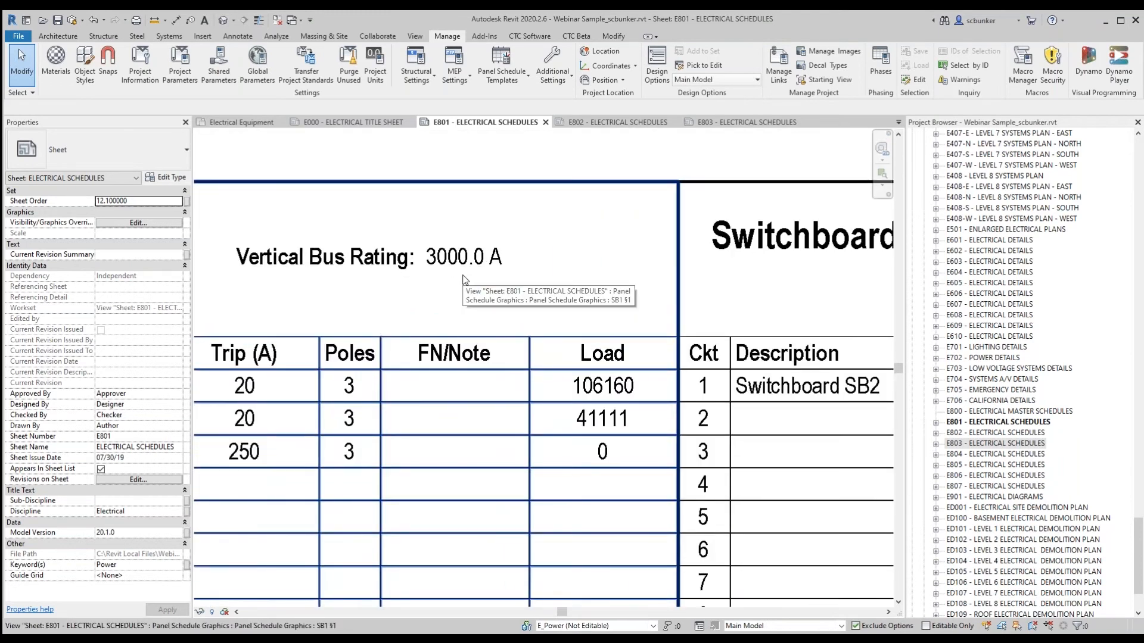
Compare the circuit tables and load summaries of Switchboards SB1 §1 and SB1 §2 on sheet E801
{"action": "scroll", "coordinate": [566, 248], "scroll_direction": "down", "scroll_amount": 3}
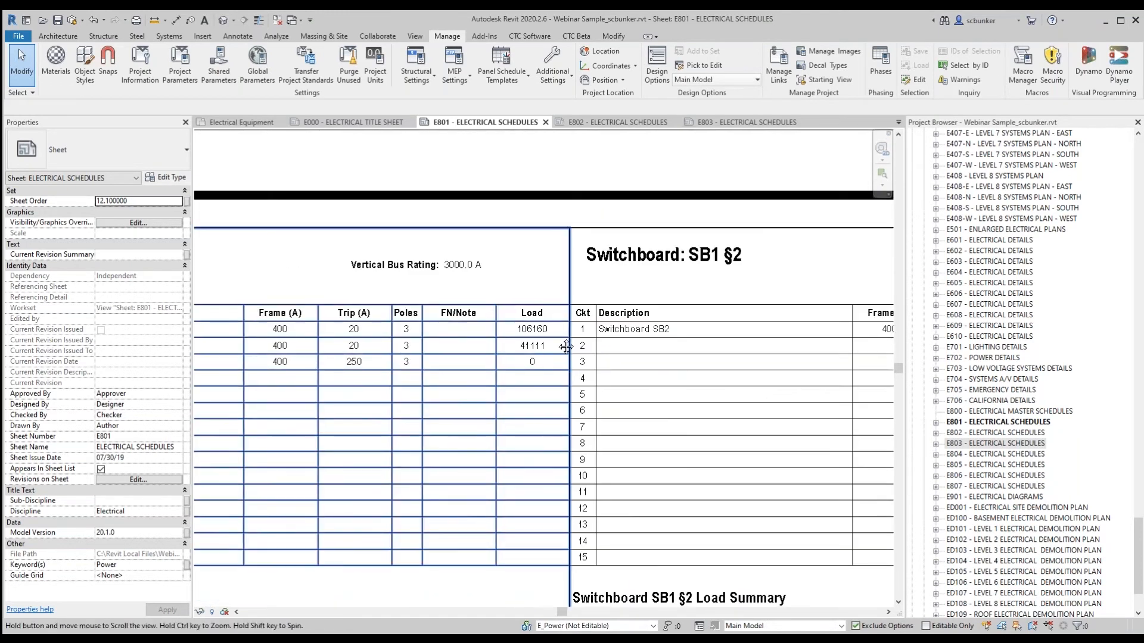
{"action": "scroll", "coordinate": [557, 320], "scroll_direction": "down", "scroll_amount": 3}
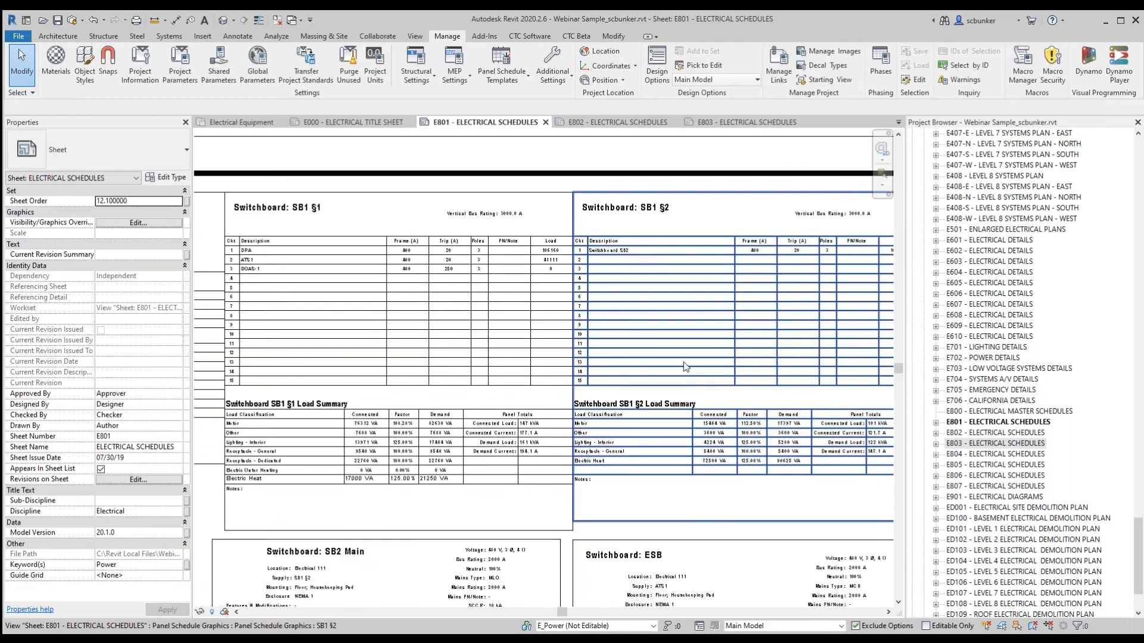
{"action": "middle_click_drag", "start_coordinate": [685, 364], "coordinate": [633, 268]}
{"action": "scroll", "coordinate": [642, 388], "scroll_direction": "down", "scroll_amount": 1}
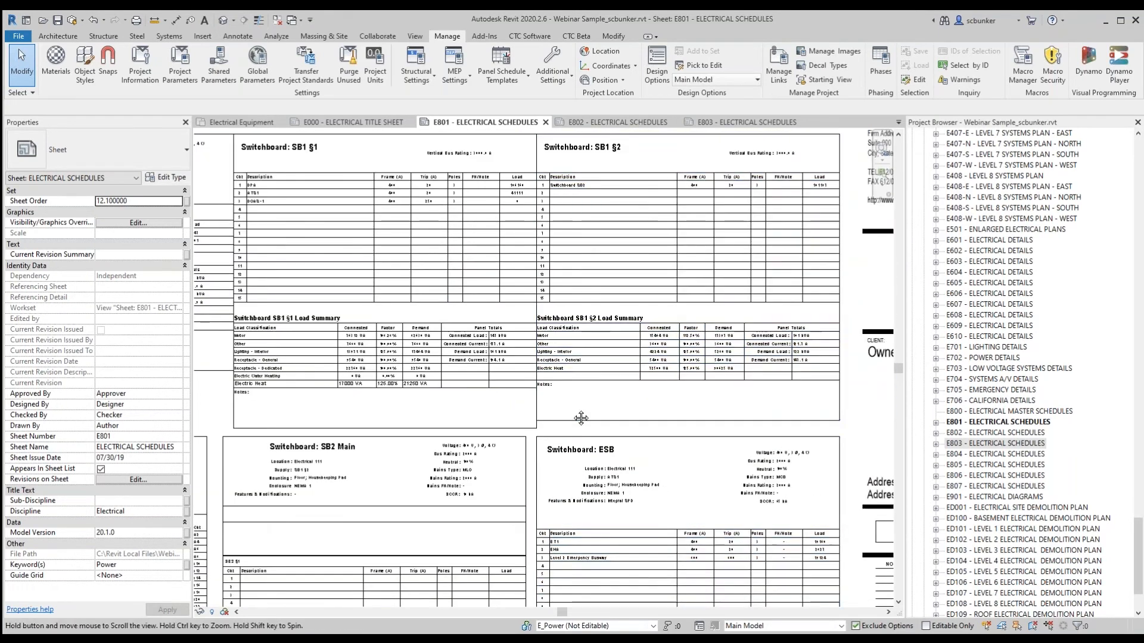
{"action": "scroll", "coordinate": [582, 416], "scroll_direction": "up", "scroll_amount": 2}
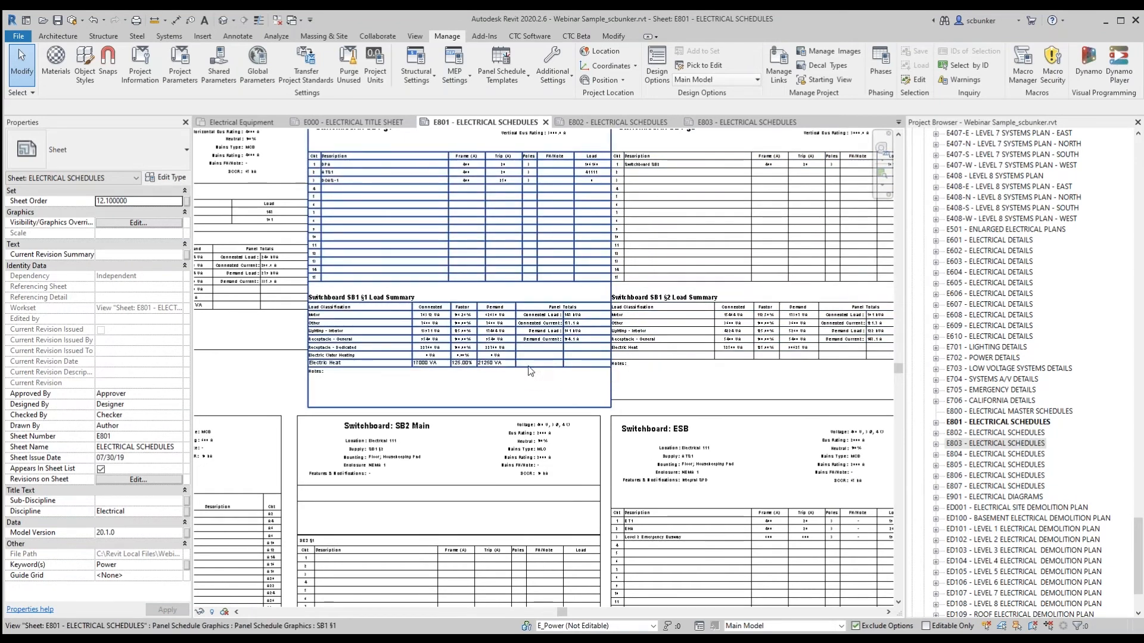
Examine the section loads and load summary of Switchboard SB1 Main on sheet E801
{"action": "scroll", "coordinate": [713, 375], "scroll_direction": "down", "scroll_amount": 2}
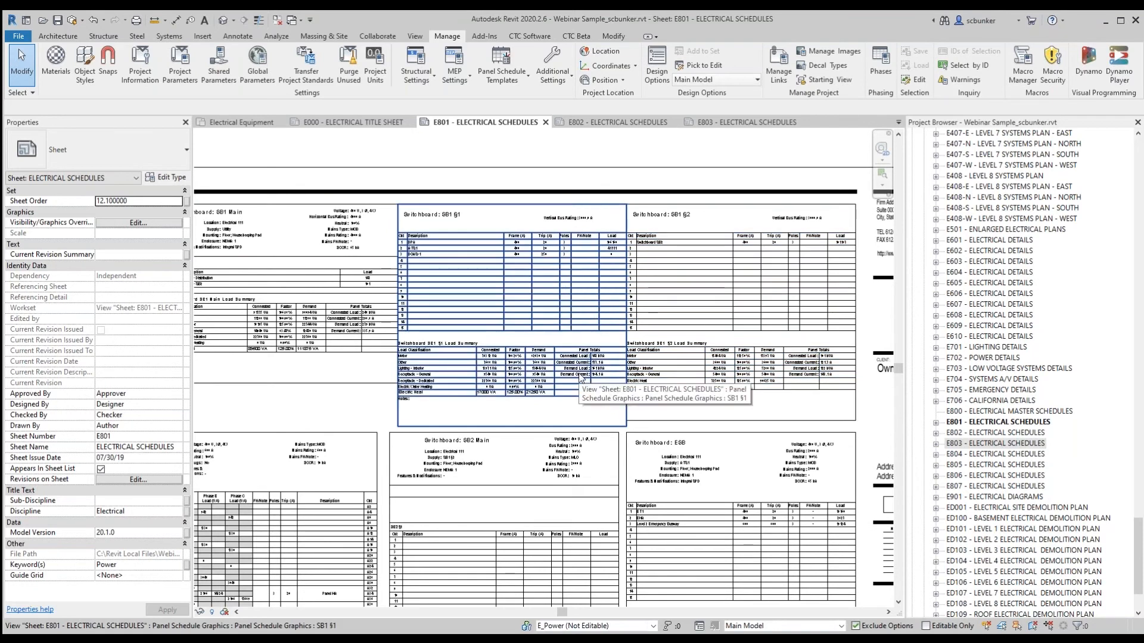
{"action": "scroll", "coordinate": [458, 343], "scroll_direction": "up", "scroll_amount": 2}
{"action": "scroll", "coordinate": [457, 343], "scroll_direction": "up", "scroll_amount": 3}
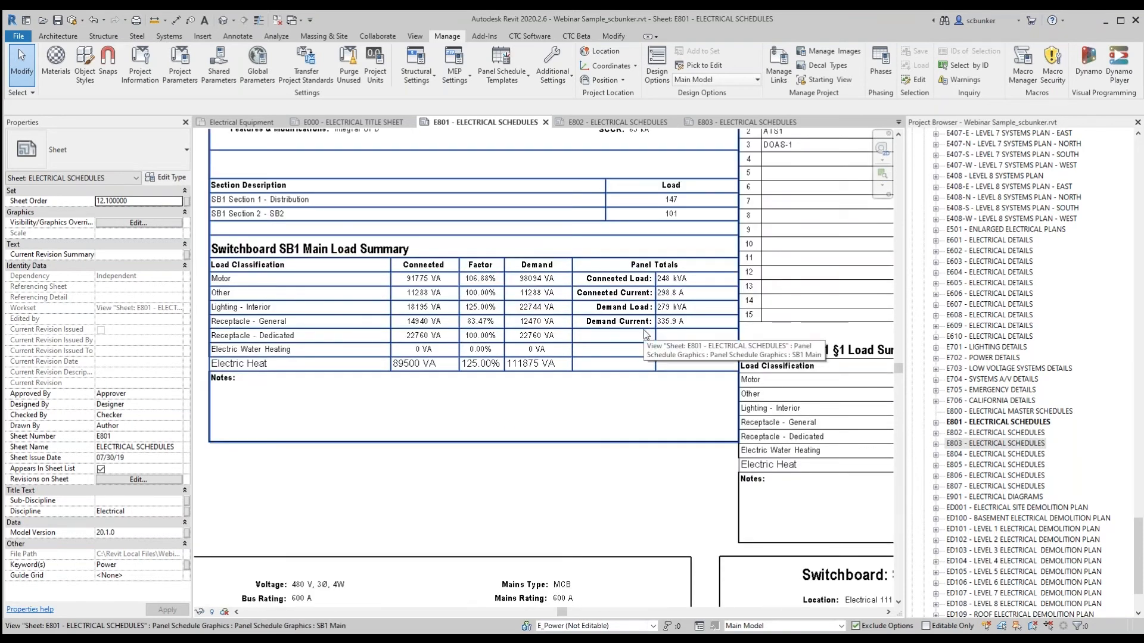
{"action": "scroll", "coordinate": [643, 331], "scroll_direction": "down", "scroll_amount": 1}
{"action": "scroll", "coordinate": [643, 338], "scroll_direction": "down", "scroll_amount": 3}
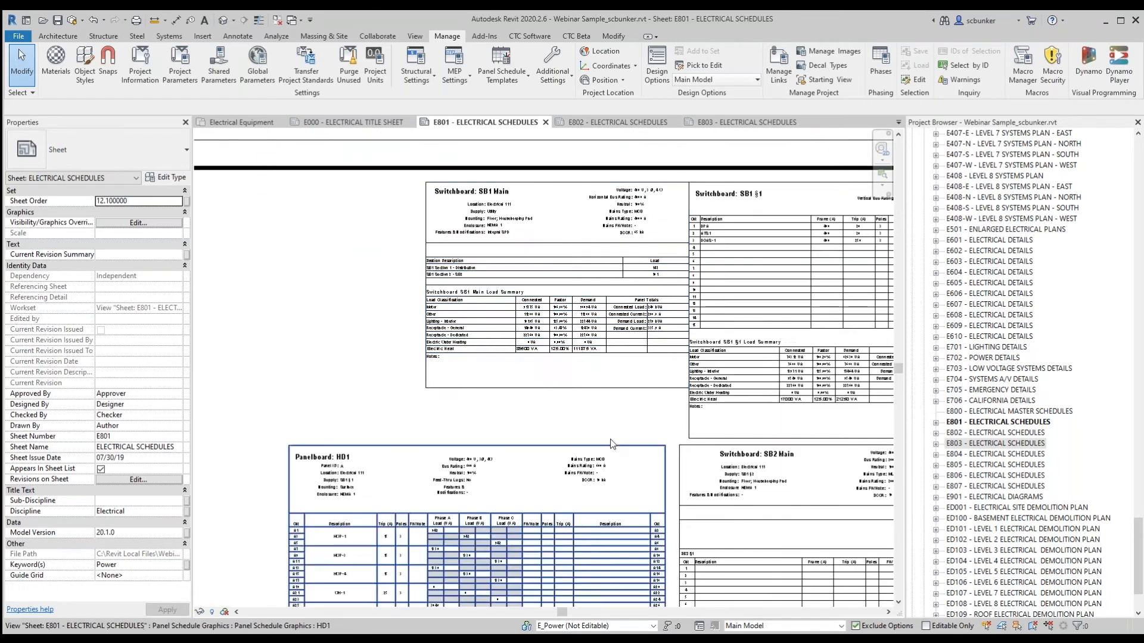
Examine the Switchboard SB2 Main and Switchboard ESB schedules, including ESB's circuit table and load summary, on sheet E801
{"action": "middle_click_drag", "start_coordinate": [507, 488], "coordinate": [384, 282]}
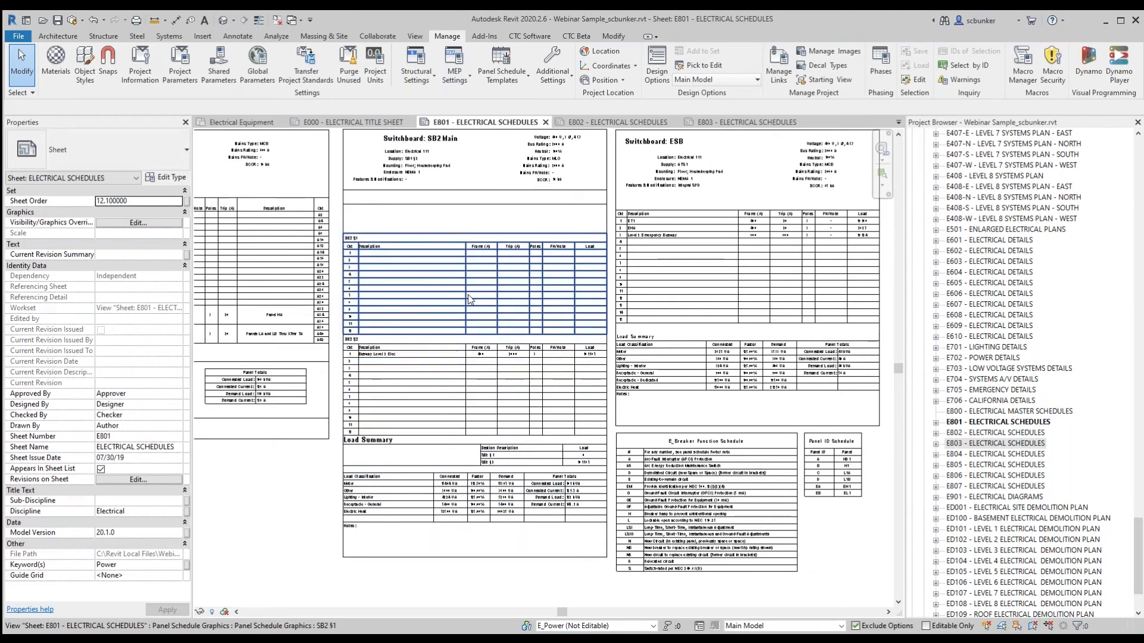
{"action": "middle_click_drag", "start_coordinate": [545, 300], "coordinate": [360, 338]}
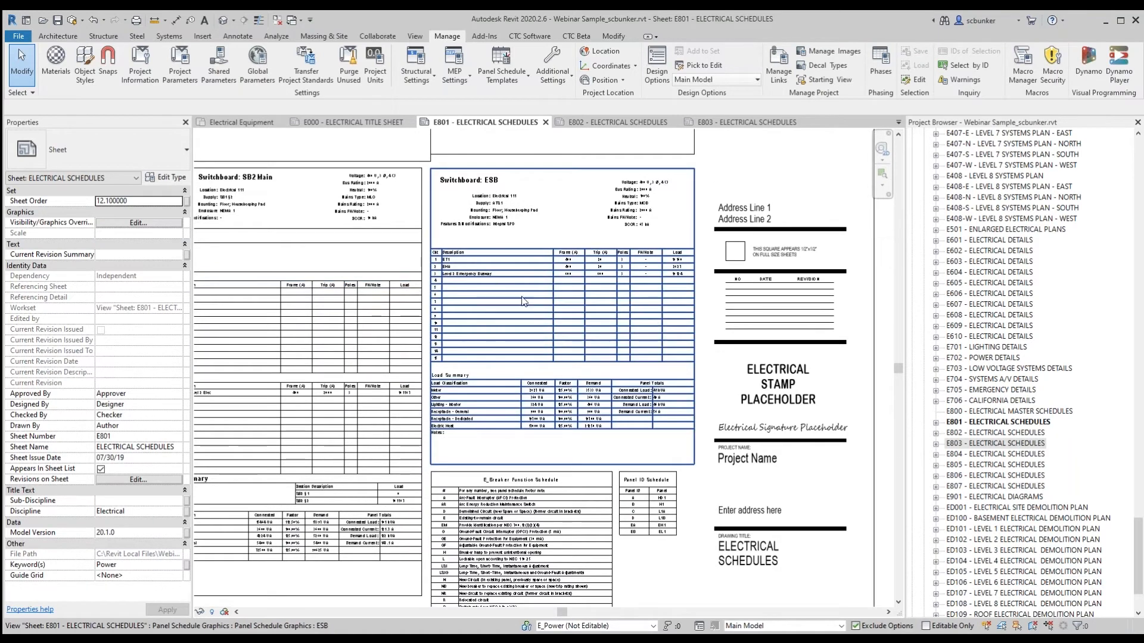
{"action": "scroll", "coordinate": [494, 269], "scroll_direction": "up", "scroll_amount": 4}
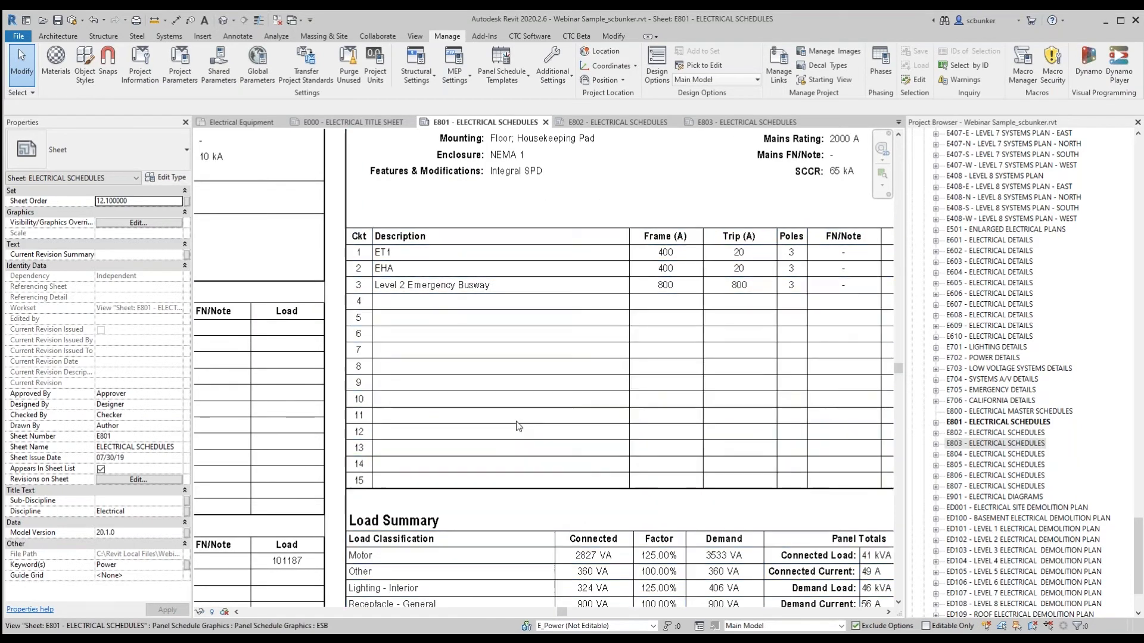
{"action": "scroll", "coordinate": [518, 425], "scroll_direction": "down", "scroll_amount": 5}
{"action": "middle_click_drag", "start_coordinate": [447, 301], "coordinate": [787, 296]}
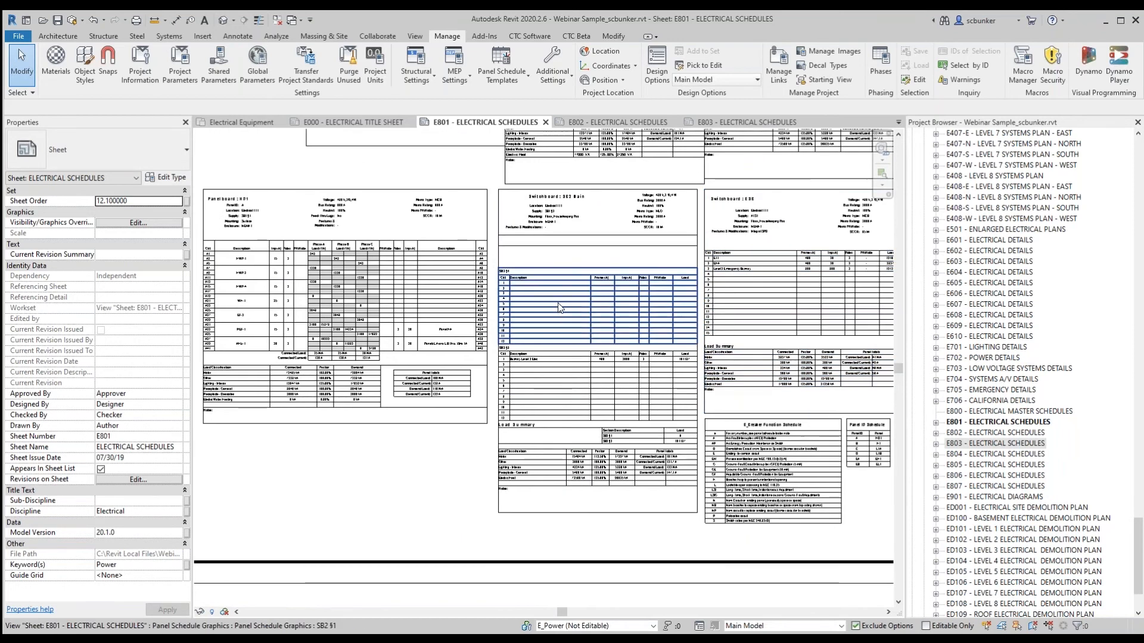
Look through the project's list of Electrical sheets from E000 to ED109 and the other discipline groups below it
{"action": "left_click_drag", "start_coordinate": [1131, 531], "coordinate": [1128, 253]}
{"action": "middle_click_drag", "start_coordinate": [472, 477], "coordinate": [335, 466]}
{"action": "left_click_drag", "start_coordinate": [1138, 270], "coordinate": [1139, 302]}
{"action": "left_click", "coordinate": [943, 209]}
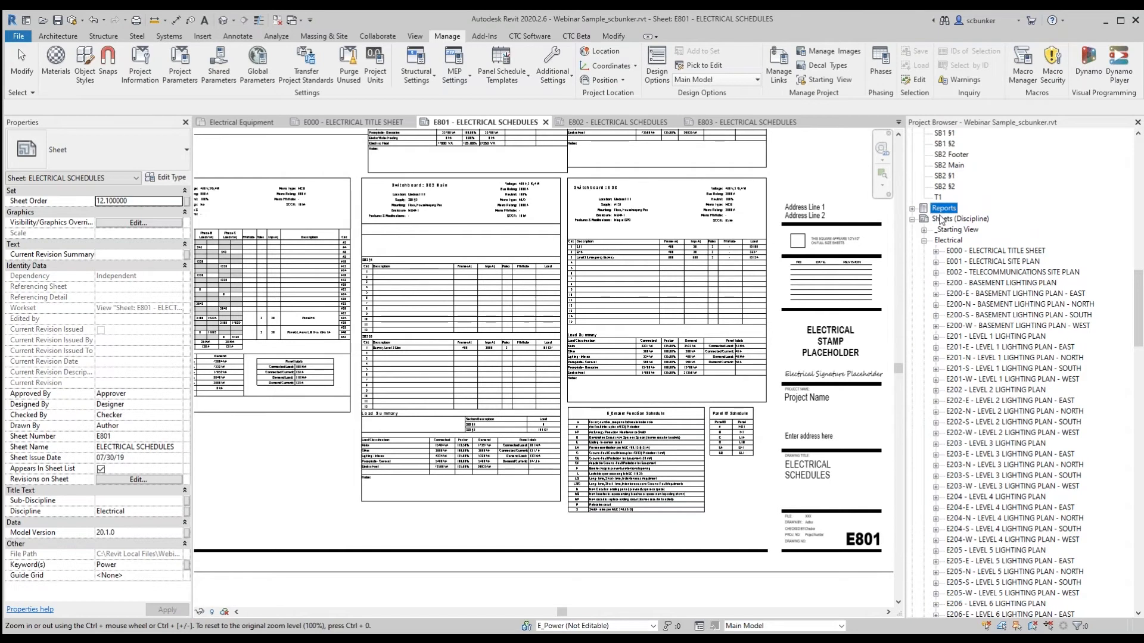
{"action": "left_click", "coordinate": [956, 251]}
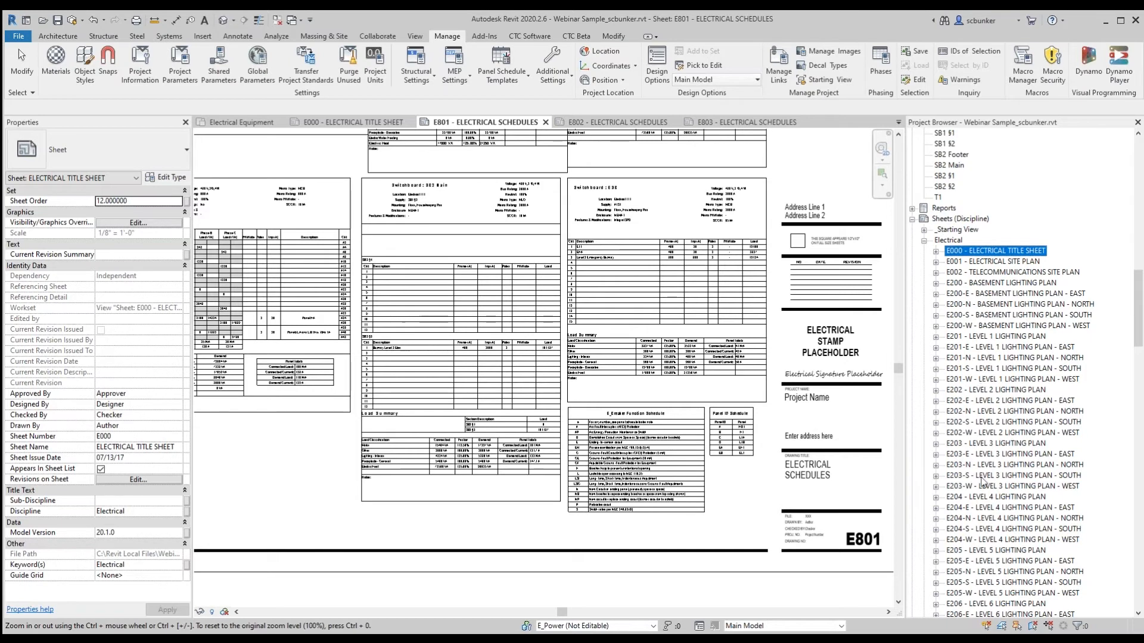
{"action": "scroll", "coordinate": [1008, 444], "scroll_direction": "down", "scroll_amount": 4}
{"action": "scroll", "coordinate": [1009, 433], "scroll_direction": "down", "scroll_amount": 20}
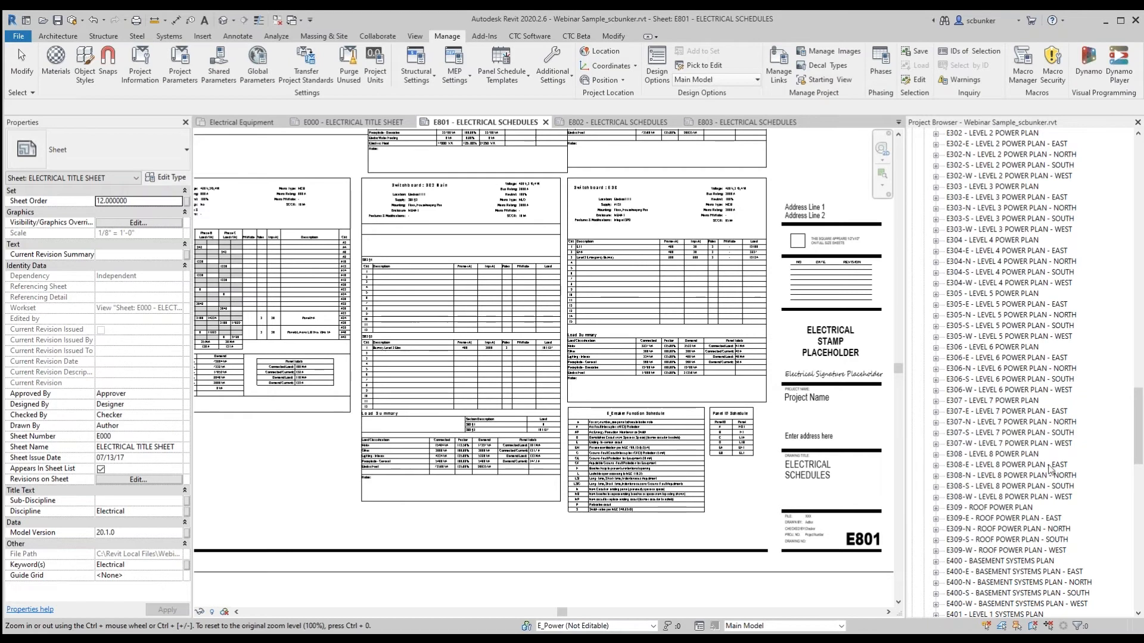
{"action": "left_click_drag", "start_coordinate": [1139, 425], "coordinate": [1130, 588]}
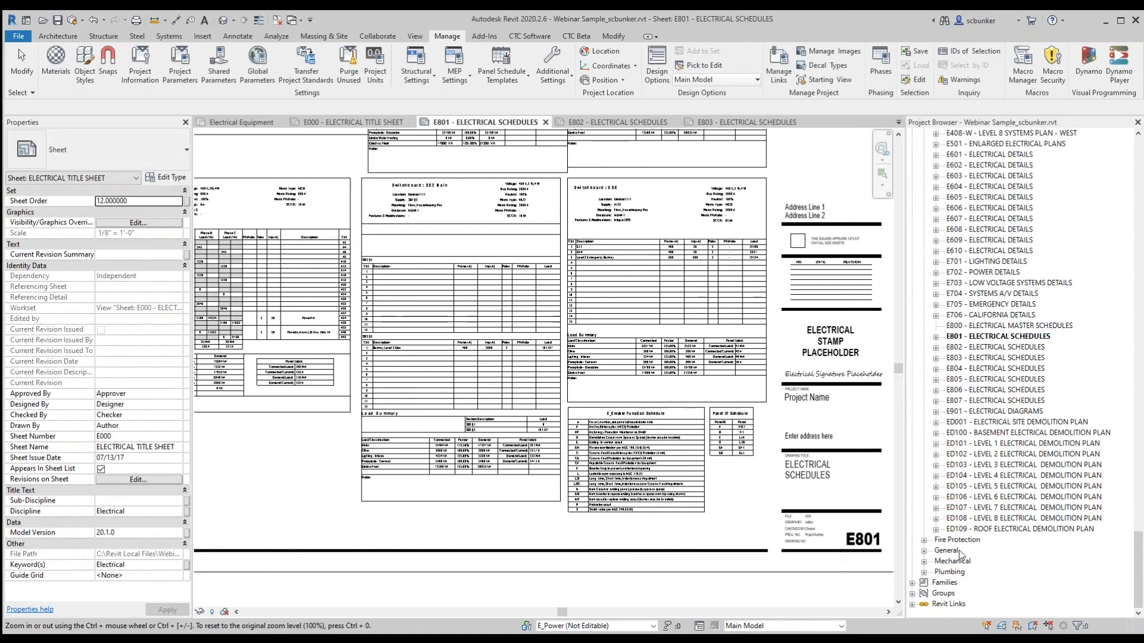
Expand the Families, Groups and Revit Links branches of the project and select the link I20_Interiors Placeholder.rvt
{"action": "left_click", "coordinate": [913, 583]}
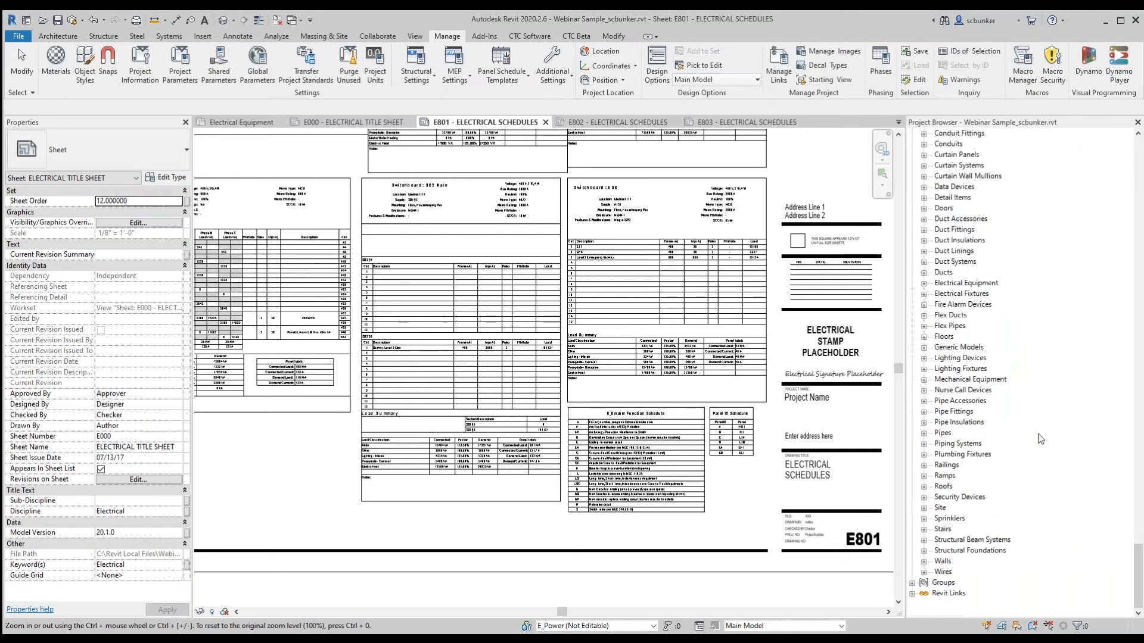
{"action": "left_click", "coordinate": [913, 583]}
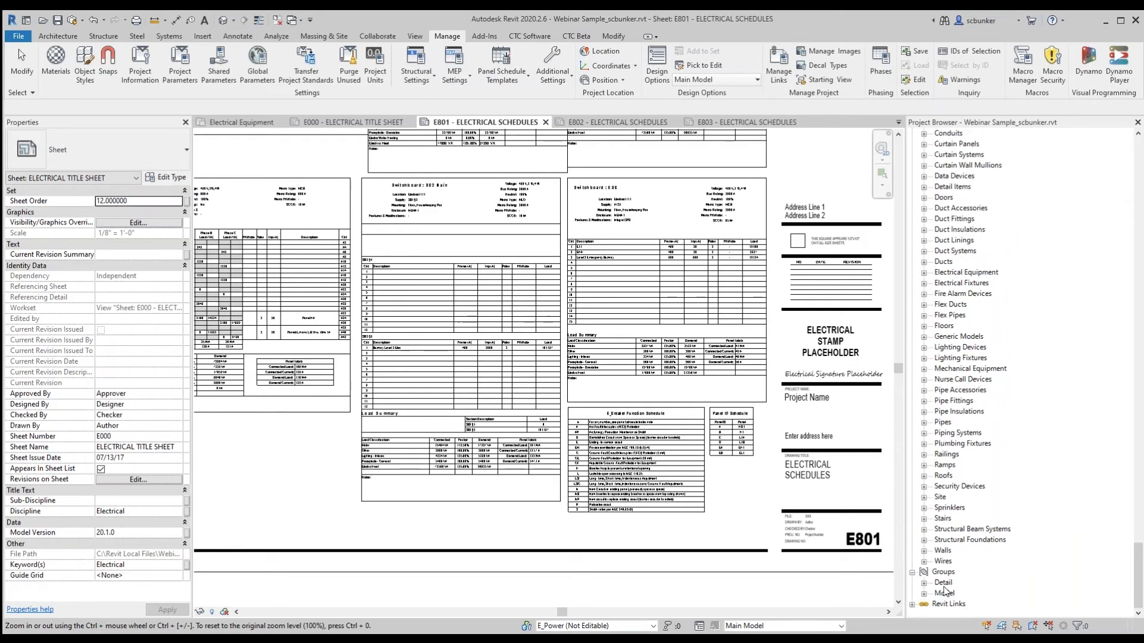
{"action": "left_click", "coordinate": [912, 605]}
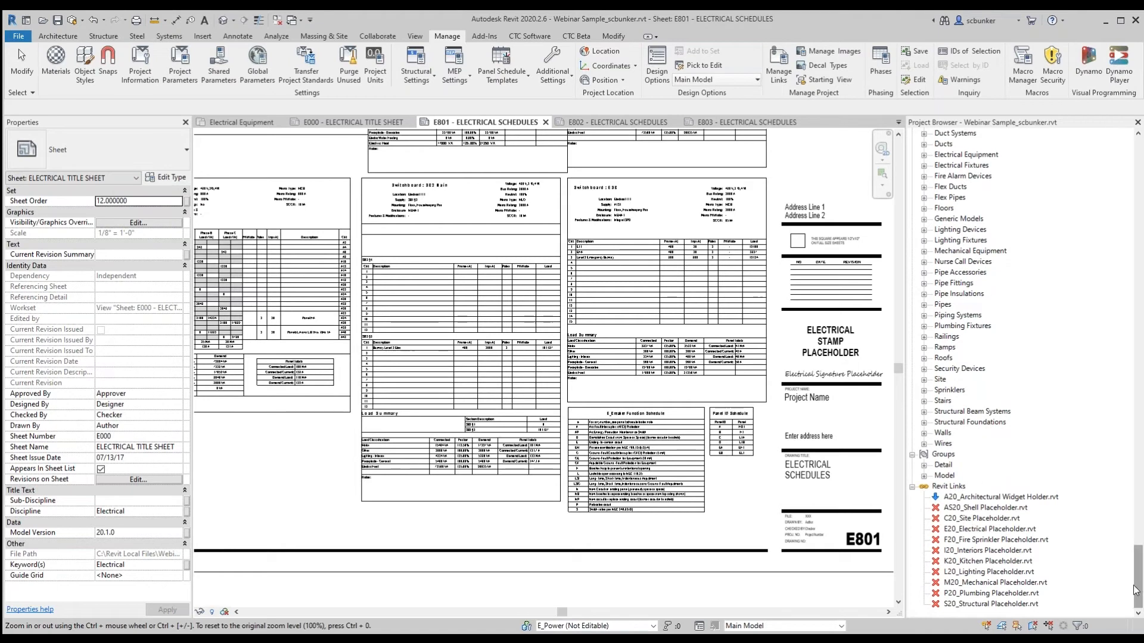
{"action": "left_click", "coordinate": [1009, 553]}
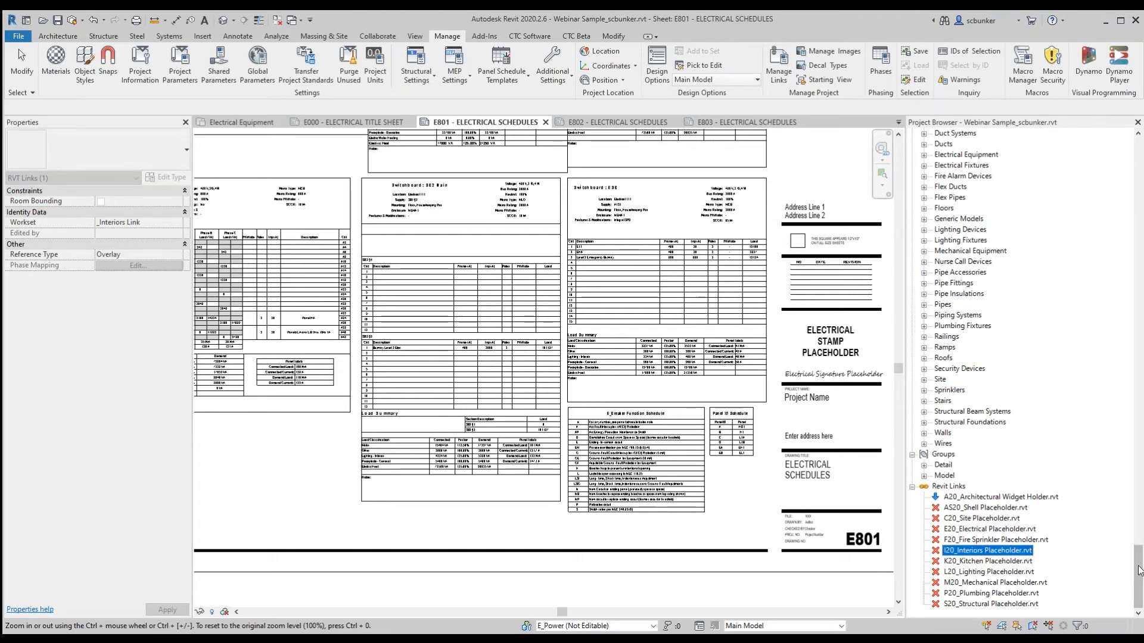
Bring the Electrical Equipment floor plan of the test elements forward and close all inactive views
{"action": "left_click_drag", "start_coordinate": [1139, 570], "coordinate": [1139, 504]}
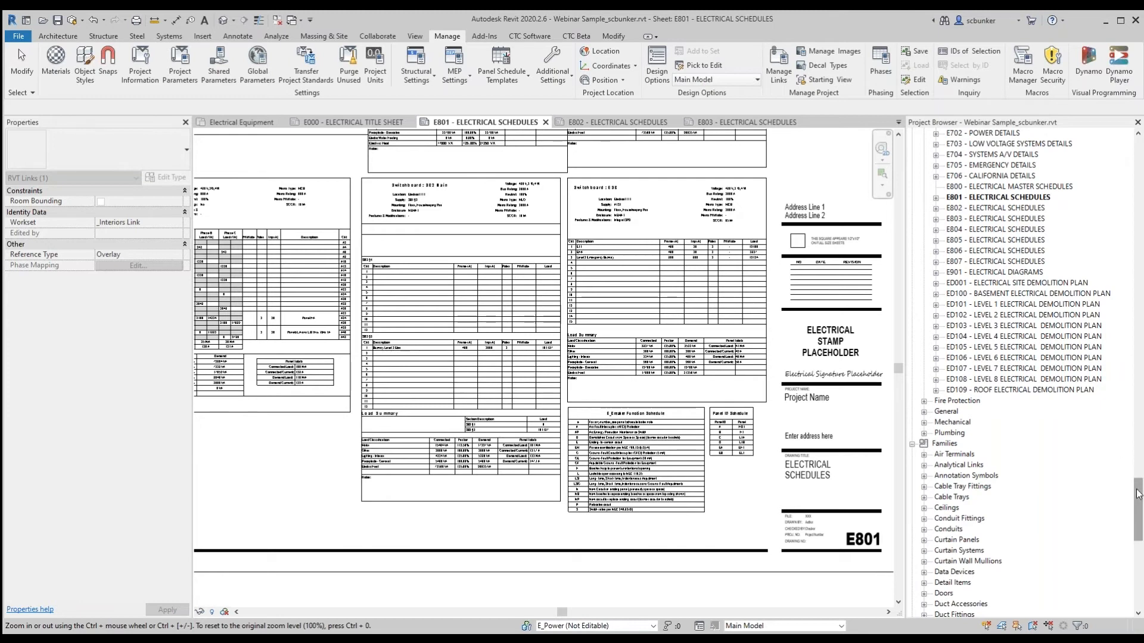
{"action": "left_click_drag", "start_coordinate": [1138, 493], "coordinate": [1124, 223]}
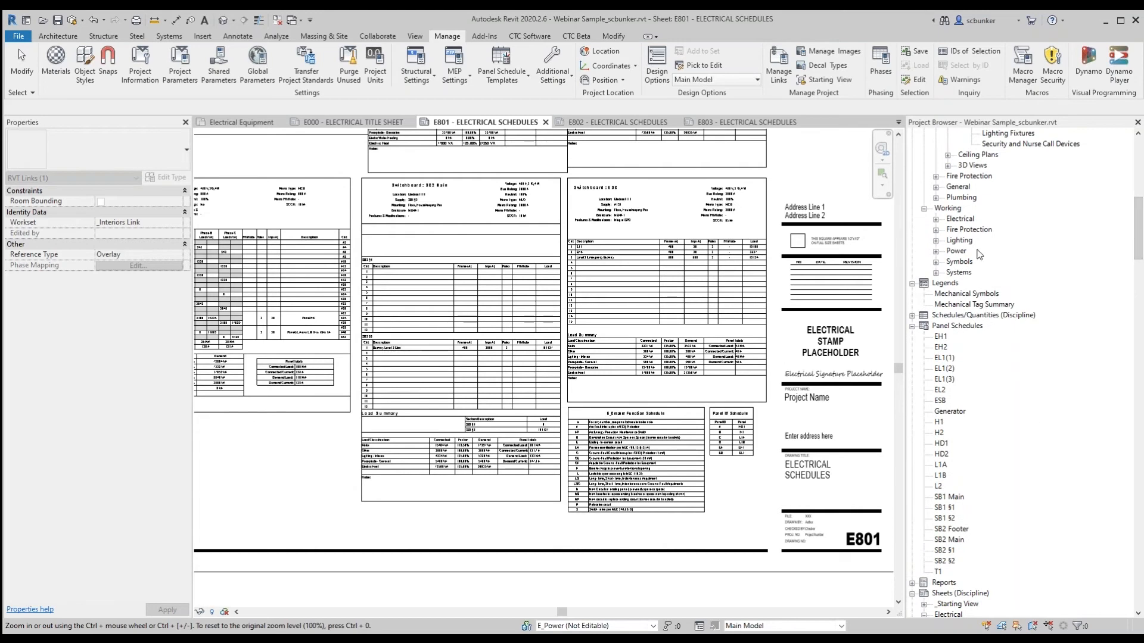
{"action": "scroll", "coordinate": [1041, 295], "scroll_direction": "up", "scroll_amount": 6}
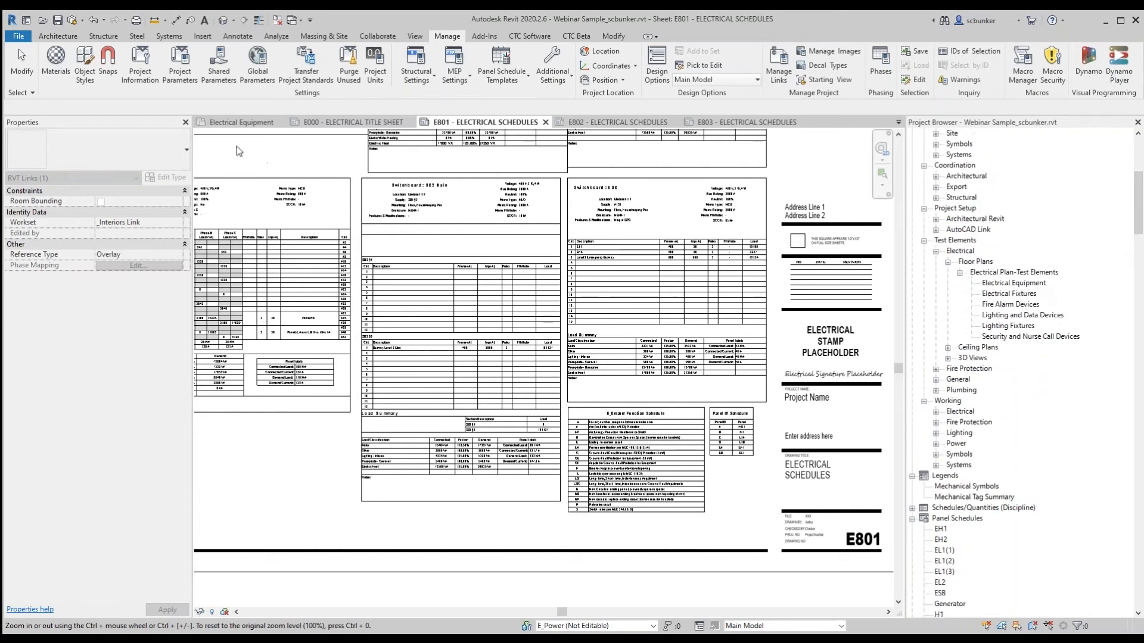
{"action": "left_click", "coordinate": [235, 124]}
{"action": "middle_click", "coordinate": [745, 305]}
{"action": "middle_click", "coordinate": [745, 305]}
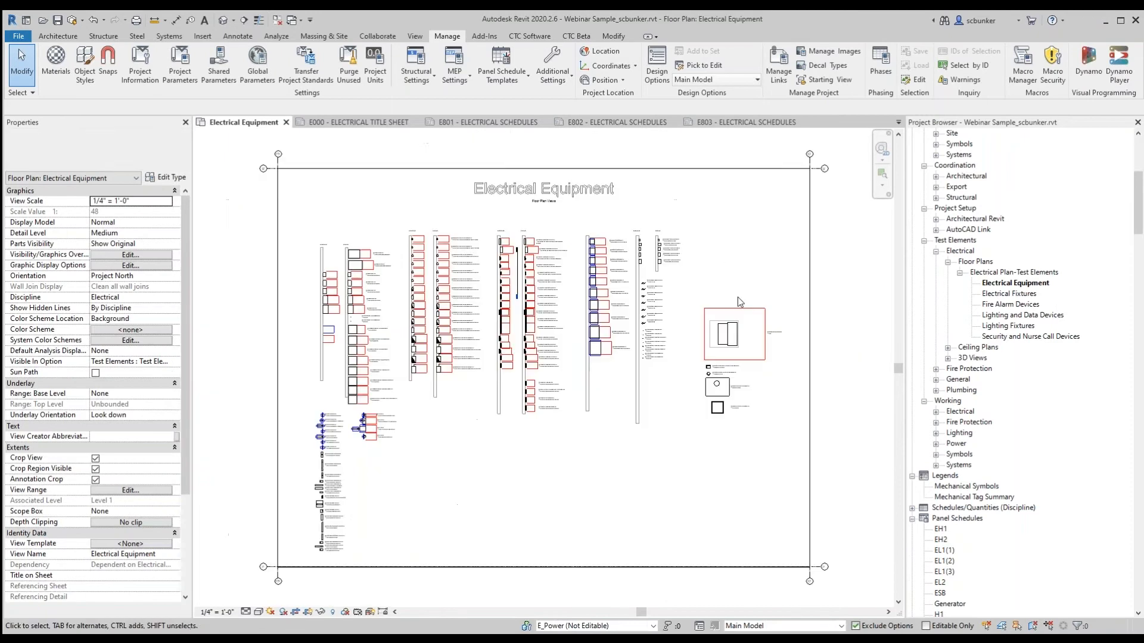
{"action": "left_click", "coordinate": [277, 21]}
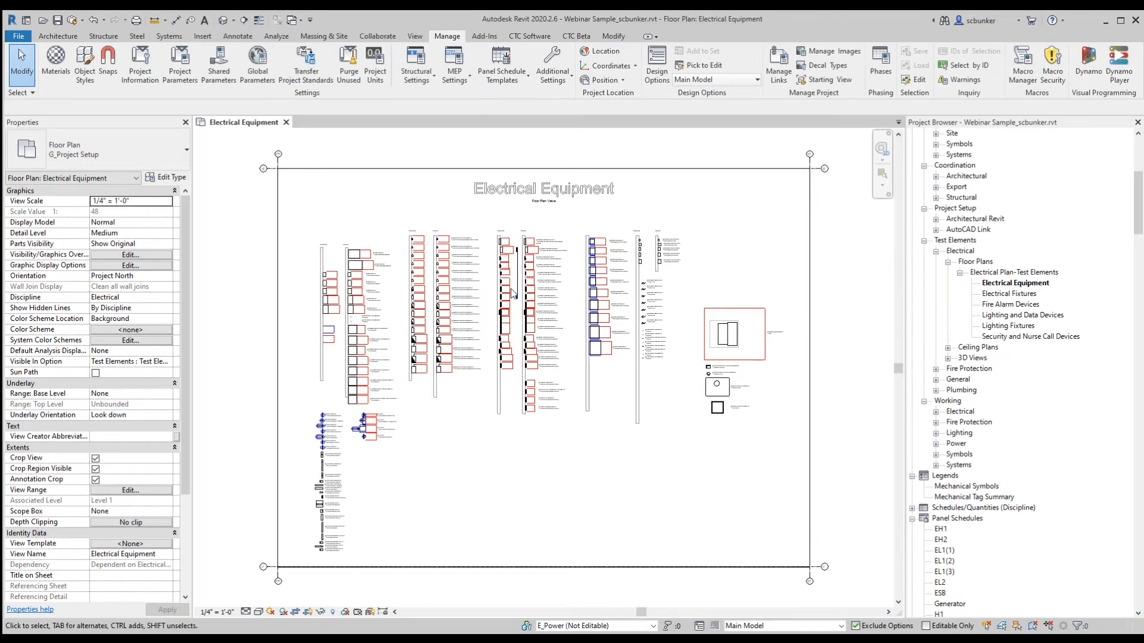
Inspect the hosted and unhosted panelboards in the Electrical Equipment plan and make Test Elements the active design option
{"action": "scroll", "coordinate": [515, 280], "scroll_direction": "up", "scroll_amount": 5}
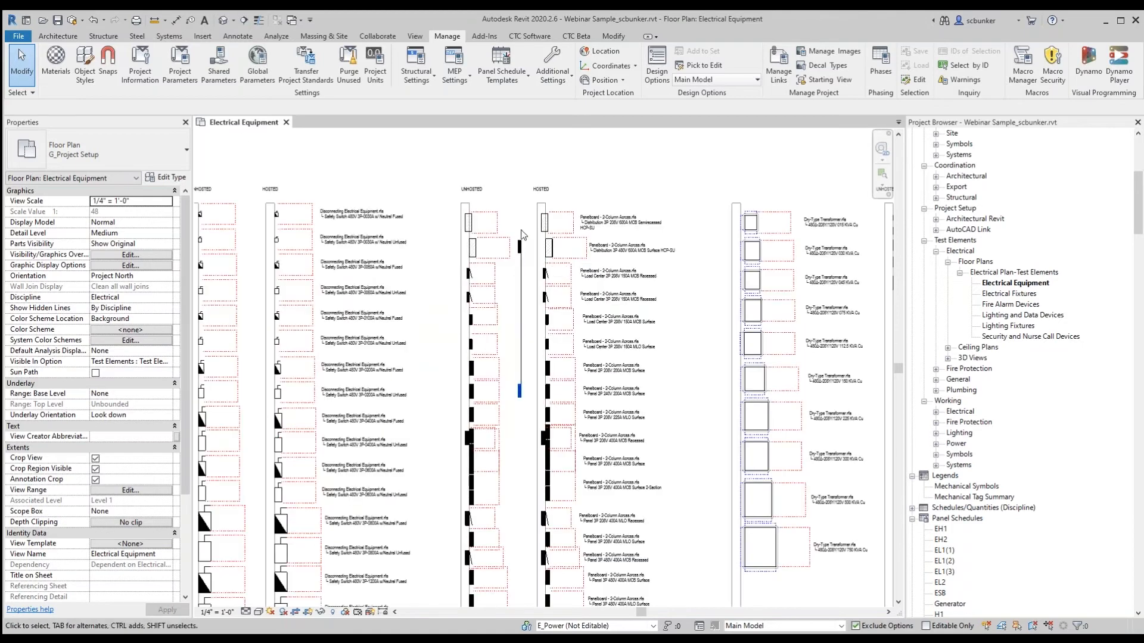
{"action": "middle_click_drag", "start_coordinate": [519, 317], "coordinate": [608, 249]}
{"action": "scroll", "coordinate": [512, 242], "scroll_direction": "up", "scroll_amount": 5}
{"action": "scroll", "coordinate": [590, 254], "scroll_direction": "down", "scroll_amount": 3}
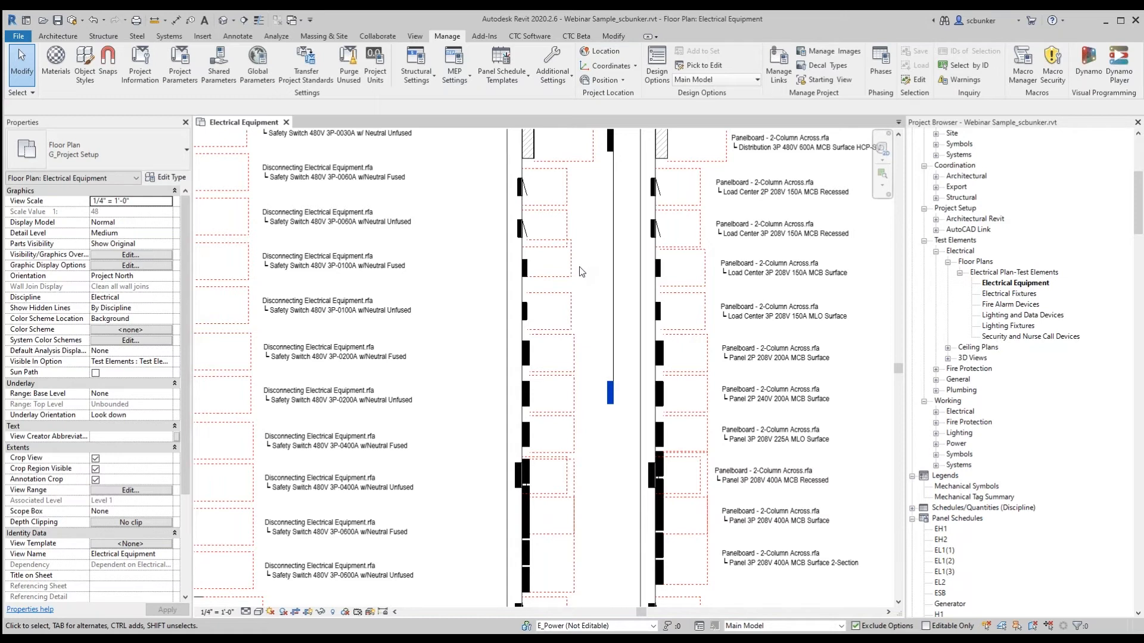
{"action": "left_click", "coordinate": [840, 627]}
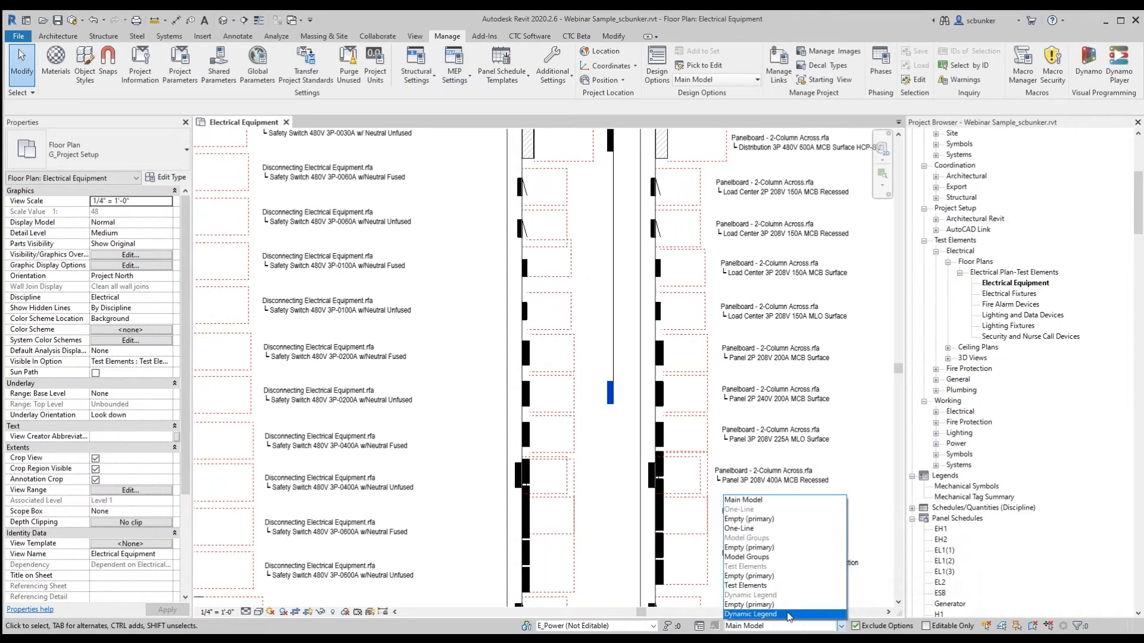
{"action": "left_click", "coordinate": [788, 588]}
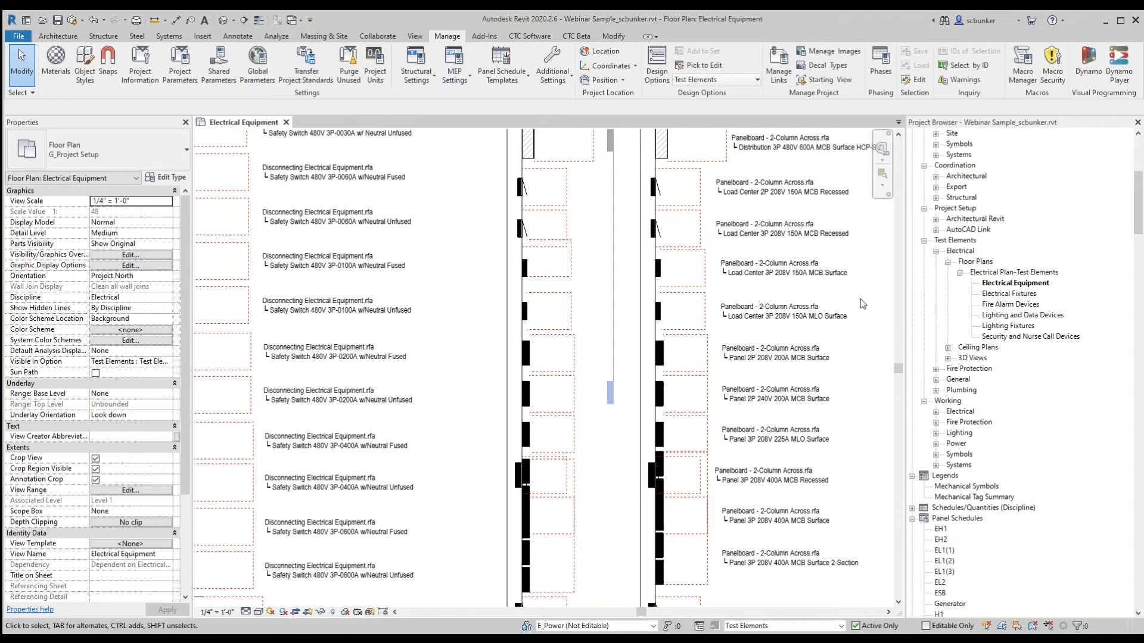
View the sample panelboards at the column's lower end and select the loaded families Panelboard - 1-Column through Panelboard - Switchboard
{"action": "middle_click_drag", "start_coordinate": [699, 333], "coordinate": [620, 129]}
{"action": "middle_click_drag", "start_coordinate": [646, 401], "coordinate": [656, 294]}
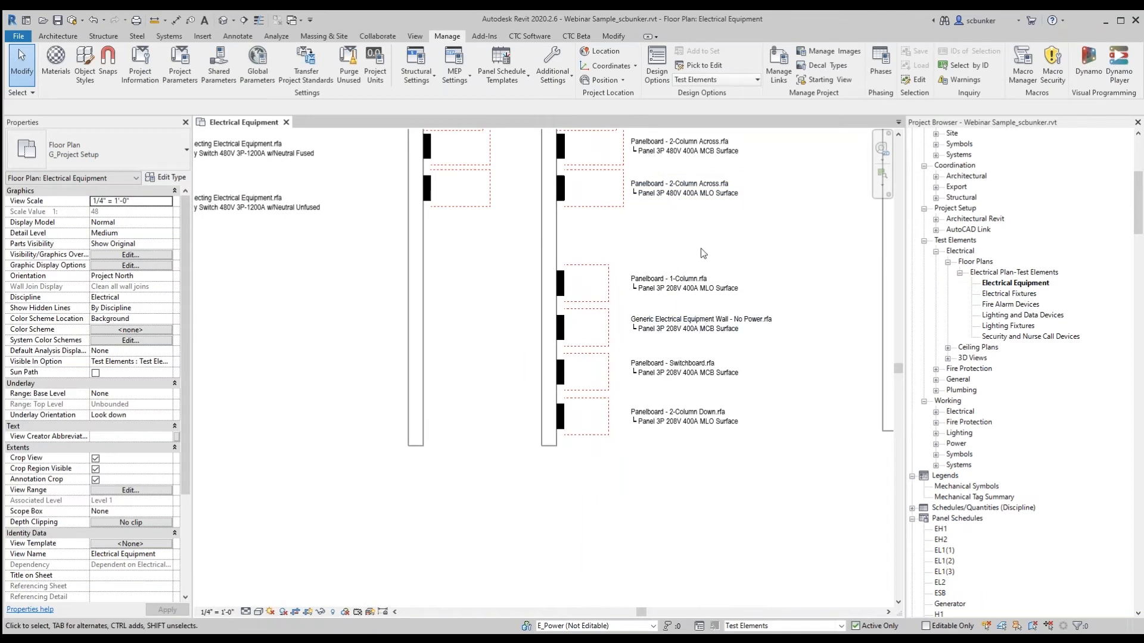
{"action": "left_click_drag", "start_coordinate": [1136, 203], "coordinate": [1136, 564]}
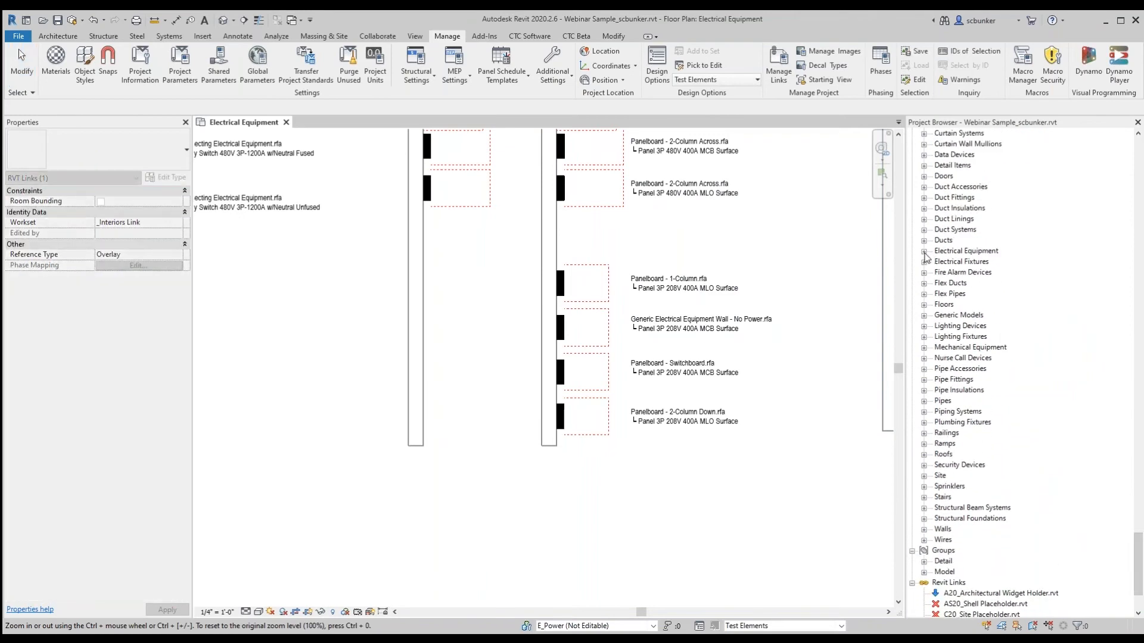
{"action": "left_click", "coordinate": [924, 251]}
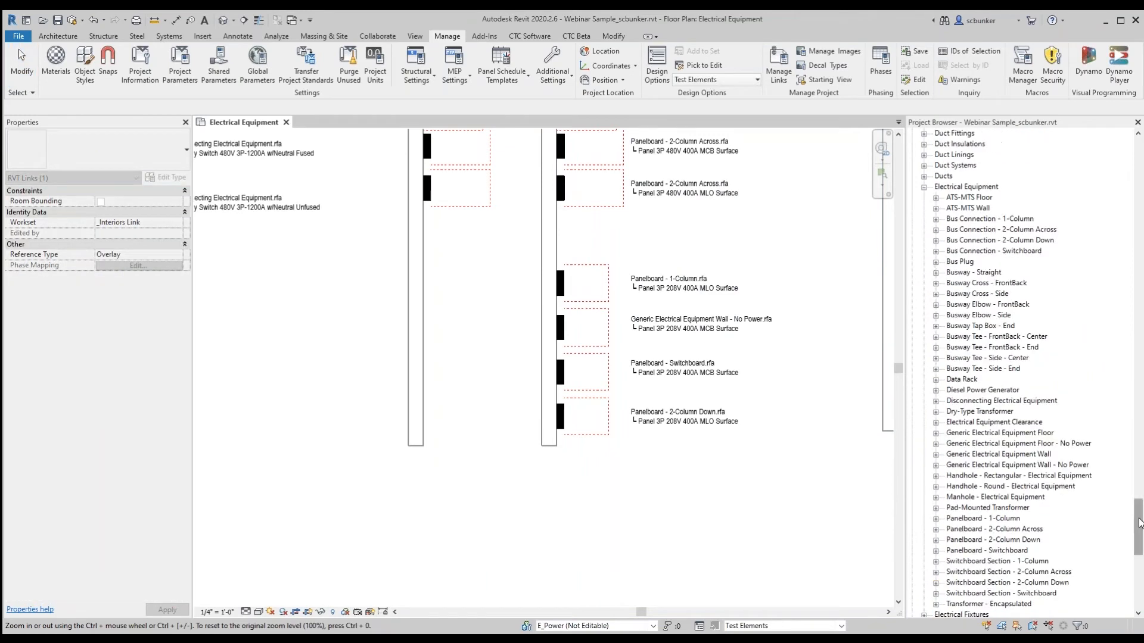
{"action": "left_click_drag", "start_coordinate": [1139, 522], "coordinate": [1139, 527]}
{"action": "left_click", "coordinate": [996, 476]}
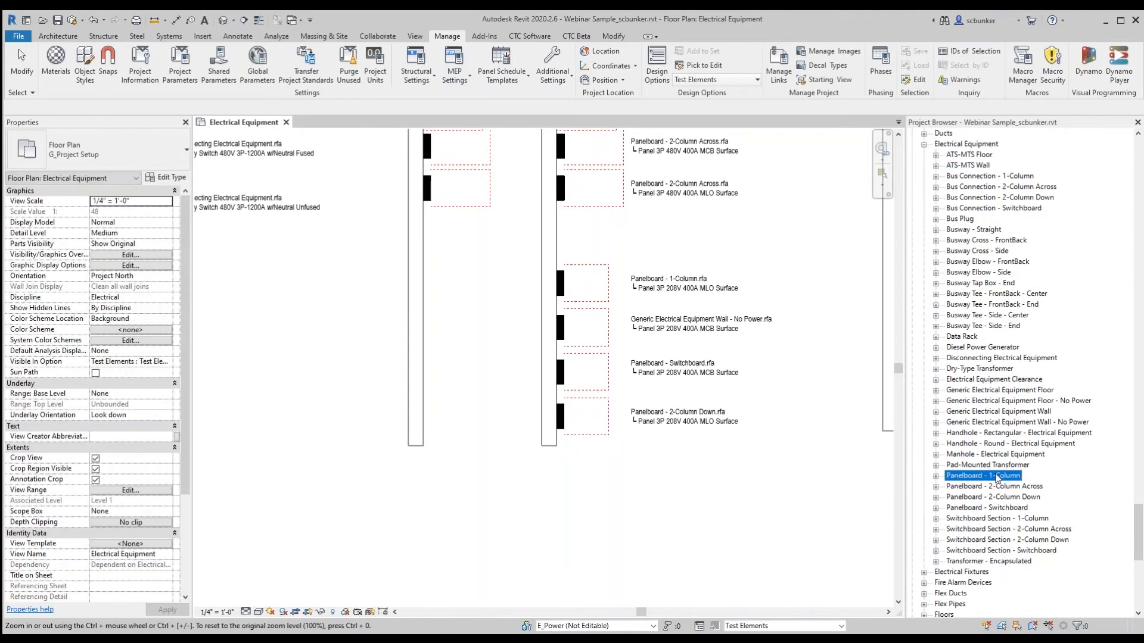
{"action": "left_click", "coordinate": [971, 508], "text": "shift"}
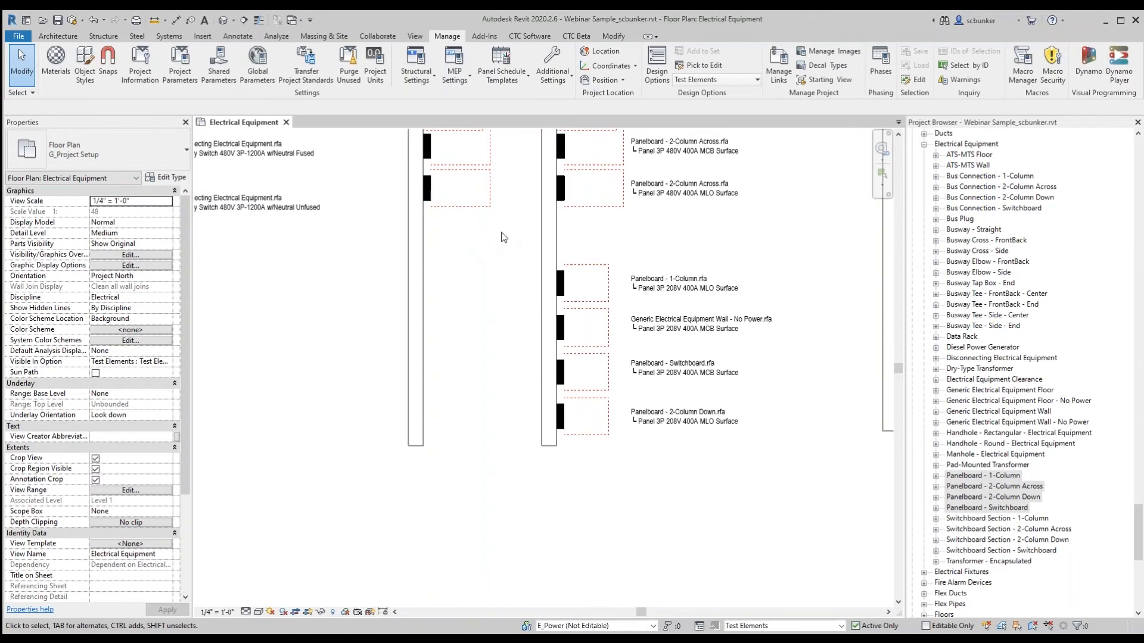
Select the hosted and unhosted distribution panels and load centers, check their family and type properties, and clear the selection
{"action": "mouse_move", "coordinate": [507, 228]}
{"action": "middle_mouse_down"}
{"action": "mouse_move", "coordinate": [518, 480]}
{"action": "mouse_move", "coordinate": [539, 479]}
{"action": "mouse_move", "coordinate": [543, 579]}
{"action": "middle_mouse_up"}
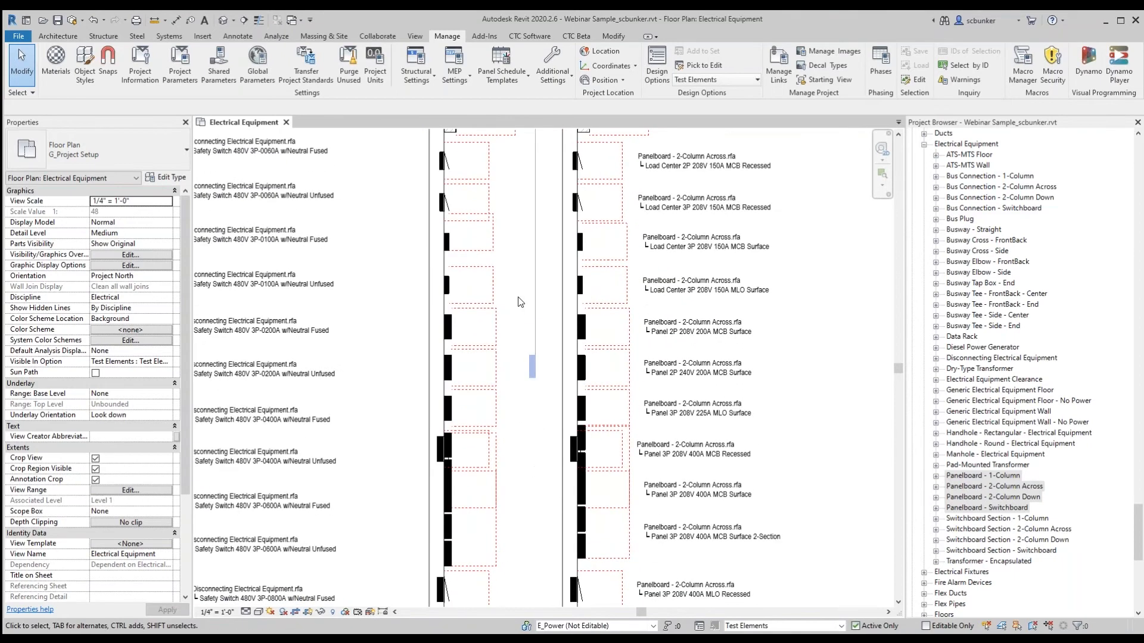
{"action": "middle_click_drag", "start_coordinate": [518, 301], "coordinate": [519, 455]}
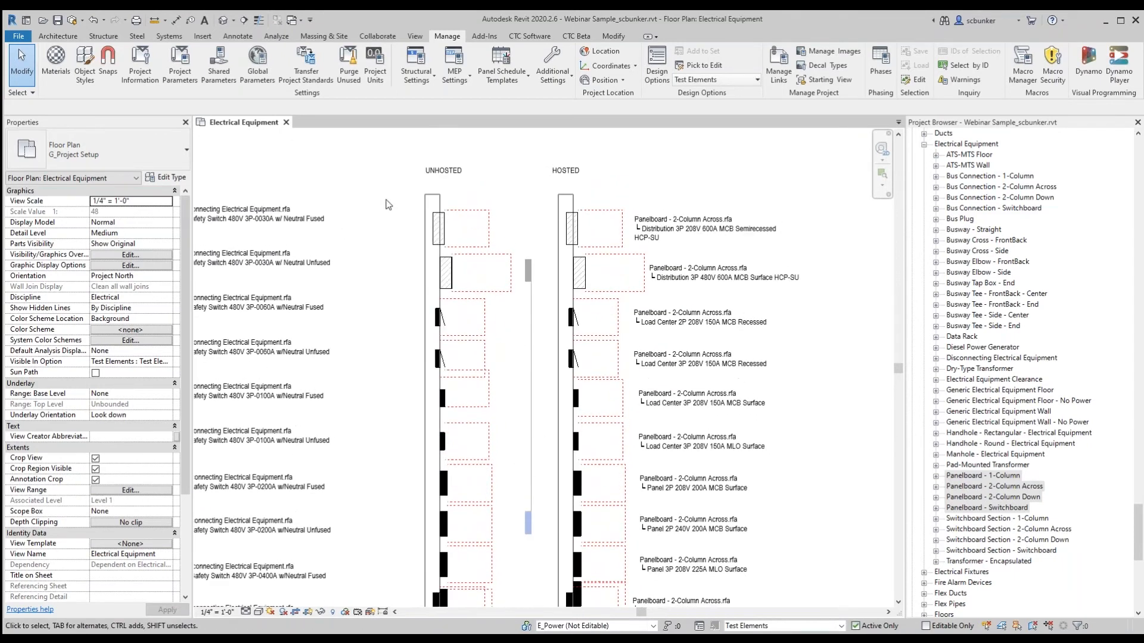
{"action": "mouse_move", "coordinate": [510, 357]}
{"action": "middle_mouse_down"}
{"action": "mouse_move", "coordinate": [492, 264]}
{"action": "mouse_move", "coordinate": [500, 285]}
{"action": "middle_mouse_up"}
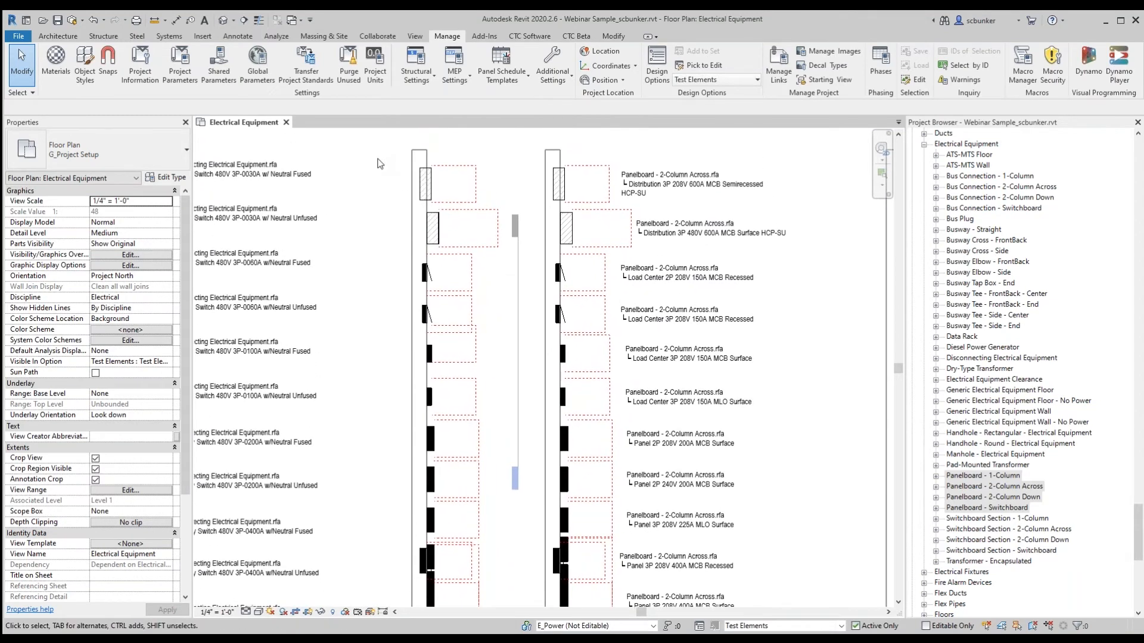
{"action": "mouse_move", "coordinate": [377, 158]}
{"action": "left_mouse_down"}
{"action": "mouse_move", "coordinate": [415, 202]}
{"action": "mouse_move", "coordinate": [592, 261]}
{"action": "mouse_move", "coordinate": [641, 305]}
{"action": "mouse_move", "coordinate": [690, 446]}
{"action": "left_mouse_up"}
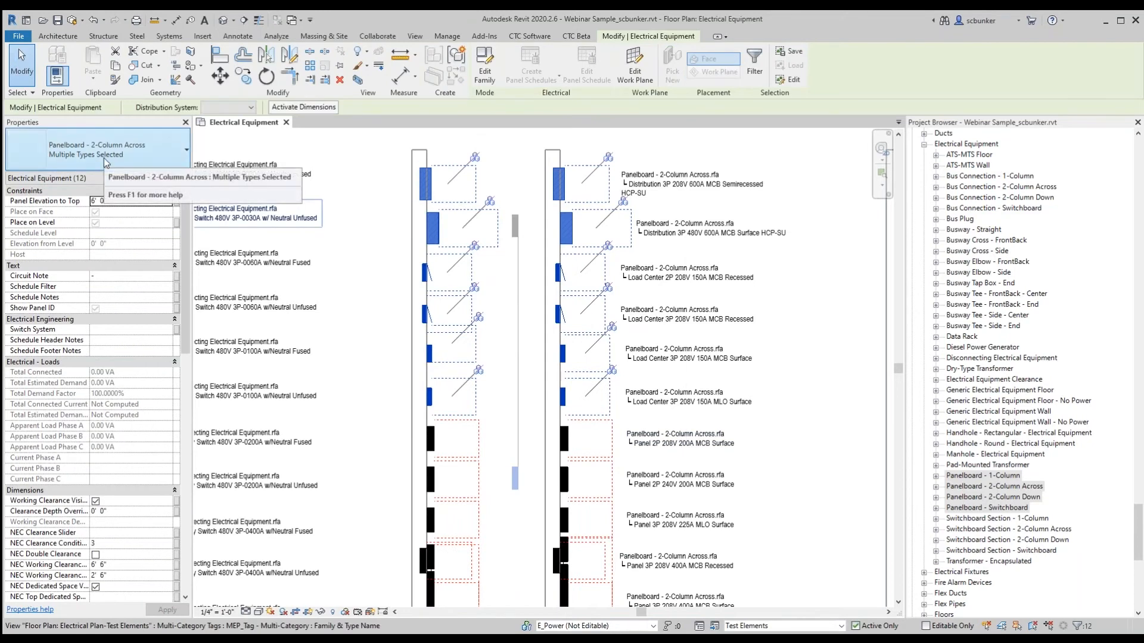
{"action": "left_click", "coordinate": [384, 251]}
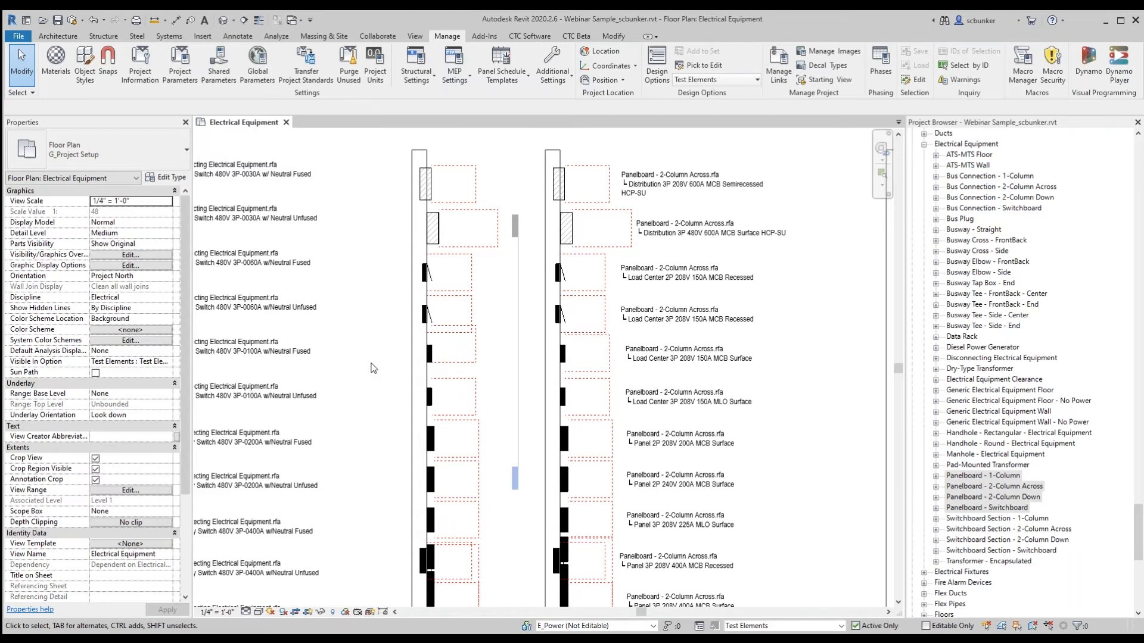
Examine the load centers and panels down both columns and select the wall-hosted Panel 2P 208V 200A MCB Surface
{"action": "scroll", "coordinate": [456, 246], "scroll_direction": "up", "scroll_amount": 4}
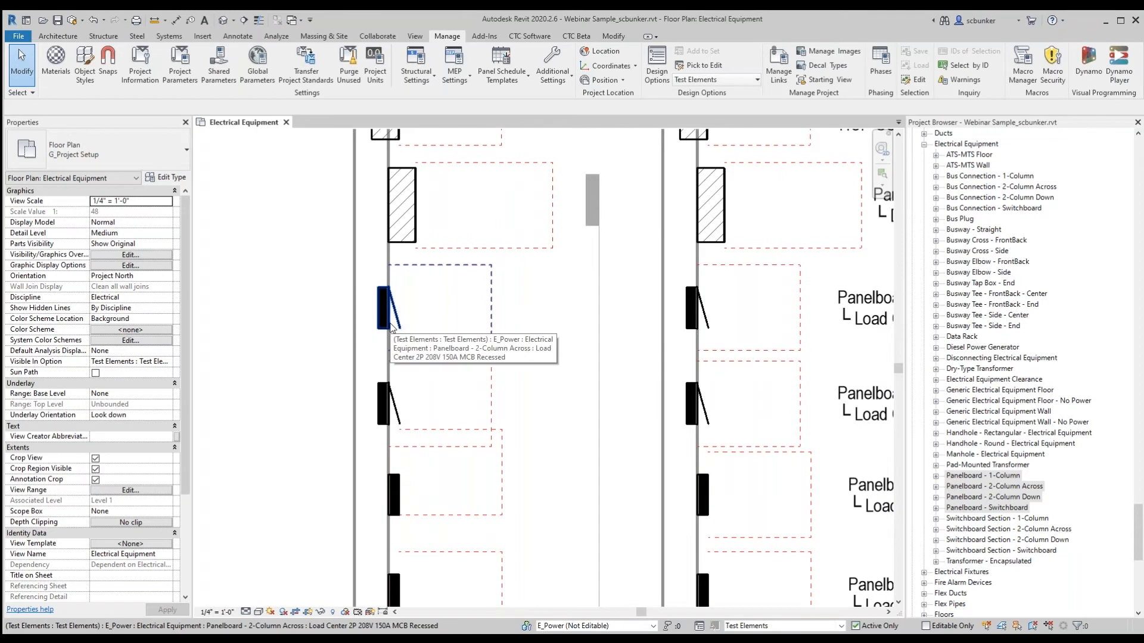
{"action": "middle_click_drag", "start_coordinate": [456, 369], "coordinate": [464, 449]}
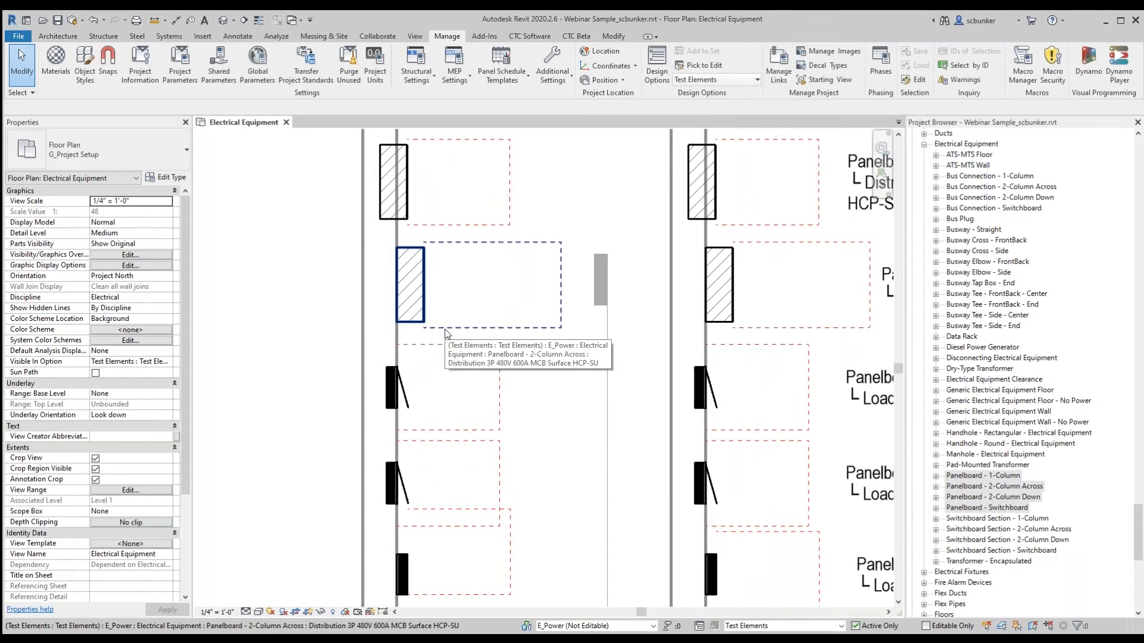
{"action": "middle_click_drag", "start_coordinate": [497, 457], "coordinate": [481, 222]}
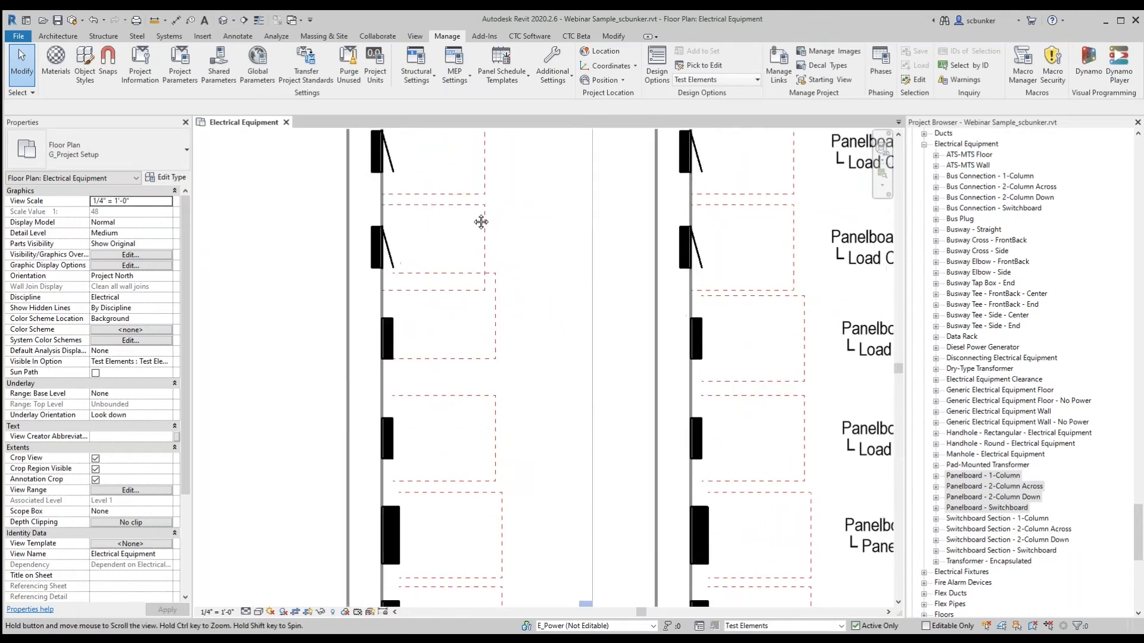
{"action": "scroll", "coordinate": [489, 274], "scroll_direction": "down", "scroll_amount": 3}
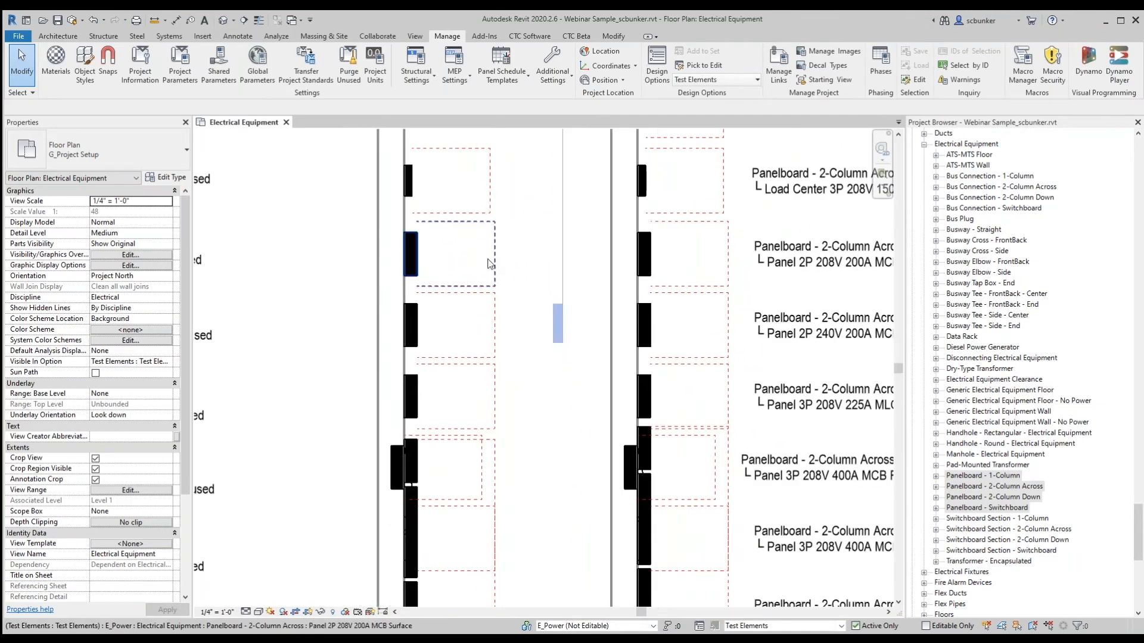
{"action": "left_click", "coordinate": [489, 267]}
{"action": "middle_click_drag", "start_coordinate": [487, 409], "coordinate": [491, 219]}
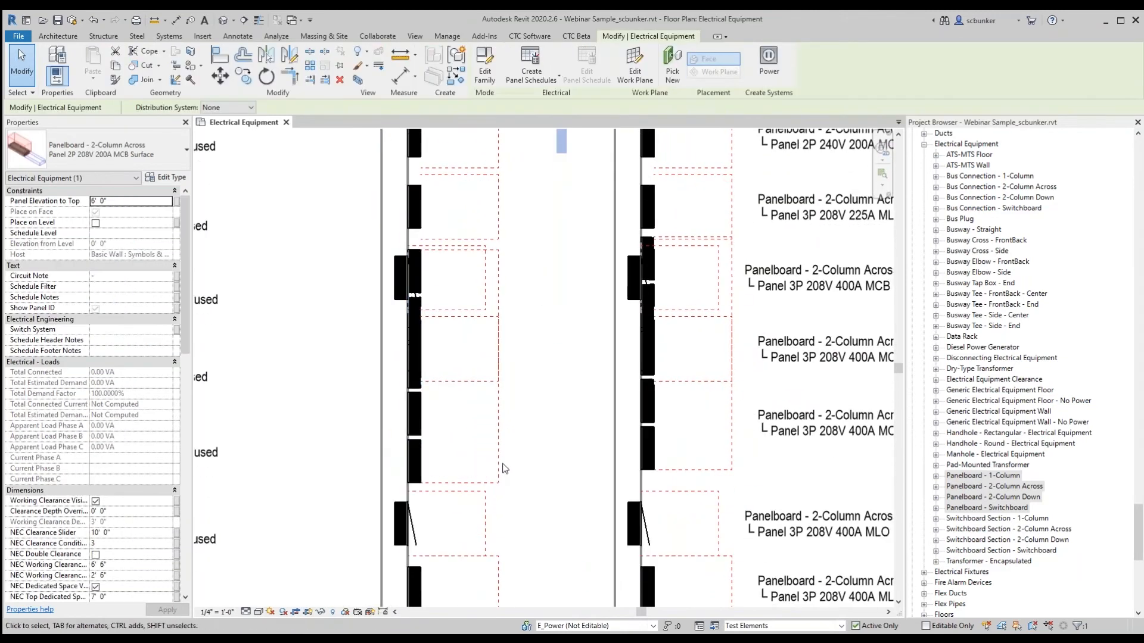
Select the level-placed Panel 3P 208V 400A MCB Surface 2-Section and move it away from the wall
{"action": "left_click", "coordinate": [495, 464]}
{"action": "left_click", "coordinate": [730, 469]}
{"action": "middle_click_drag", "start_coordinate": [730, 469], "coordinate": [533, 422]}
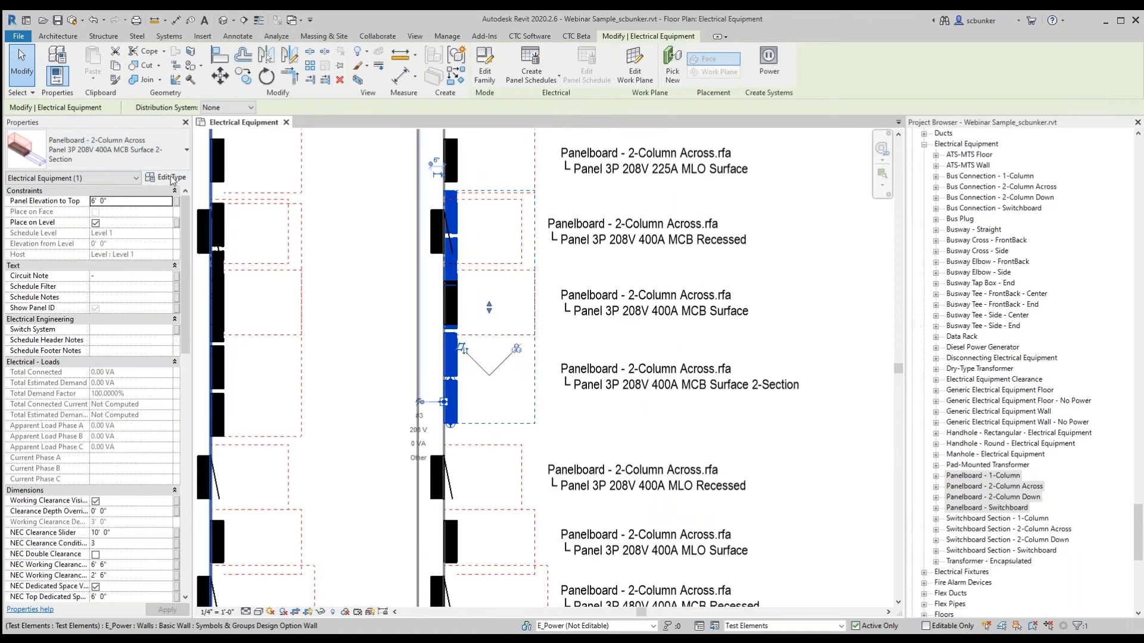
{"action": "left_click_drag", "start_coordinate": [546, 389], "coordinate": [600, 408]}
{"action": "left_click", "coordinate": [587, 430]}
{"action": "left_click", "coordinate": [585, 450]}
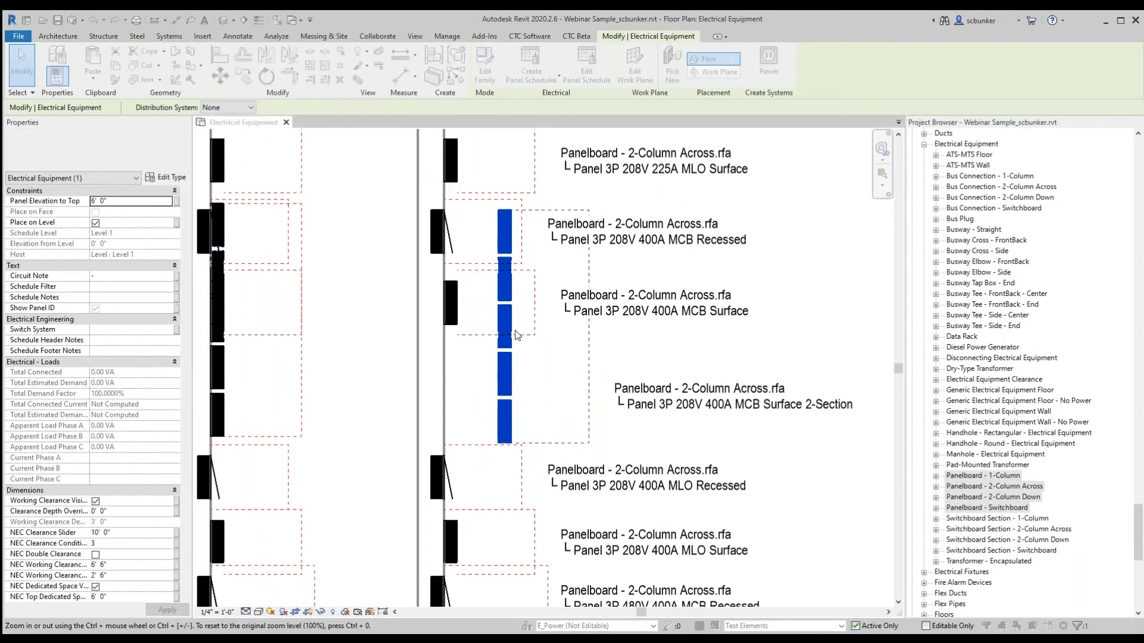
Set the Number of Sections of the Panel 3P 208V 400A MCB Surface 2-Section type to 2 and clear the selection
{"action": "left_click", "coordinate": [165, 177]}
{"action": "left_click", "coordinate": [422, 540]}
{"action": "type", "text": "2"}
{"action": "key", "text": "Return"}
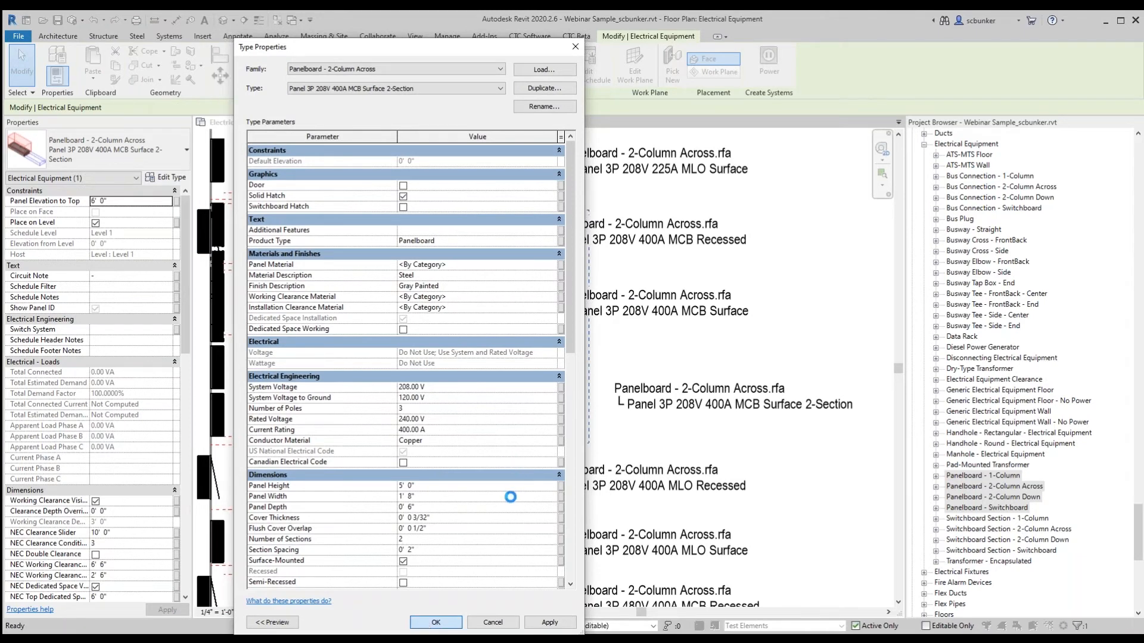
{"action": "key", "text": "Escape"}
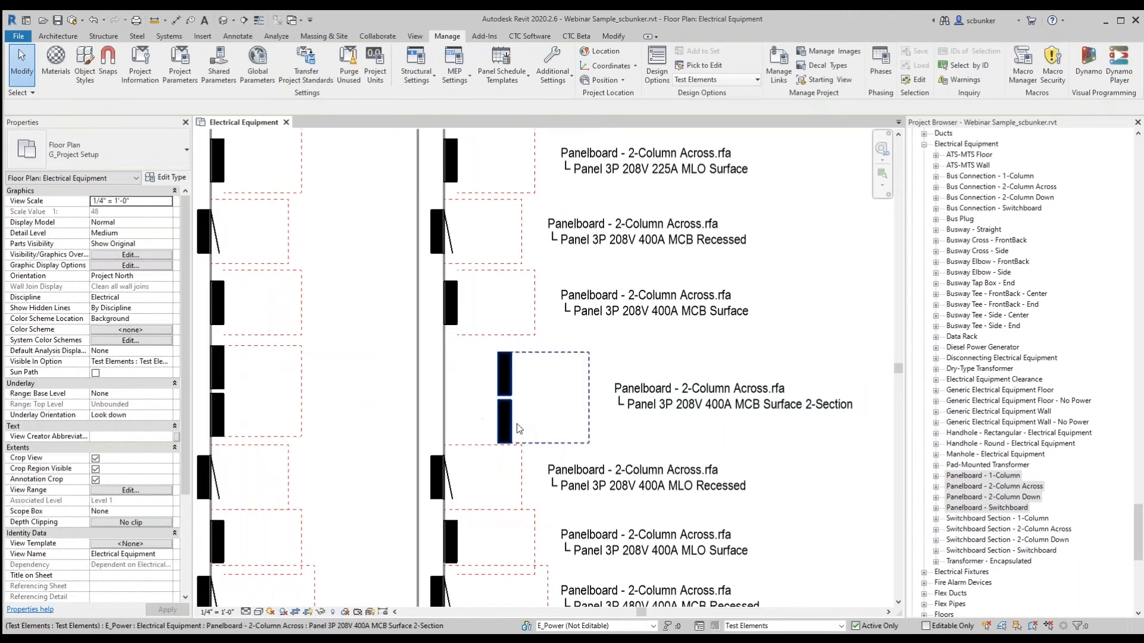
Select the 200A to 400A panels in both columns, and highlight the loaded families Panelboard - 1-Column through Panelboard - Switchboard
{"action": "scroll", "coordinate": [512, 424], "scroll_direction": "down", "scroll_amount": 3}
{"action": "left_click_drag", "start_coordinate": [300, 174], "coordinate": [653, 529]}
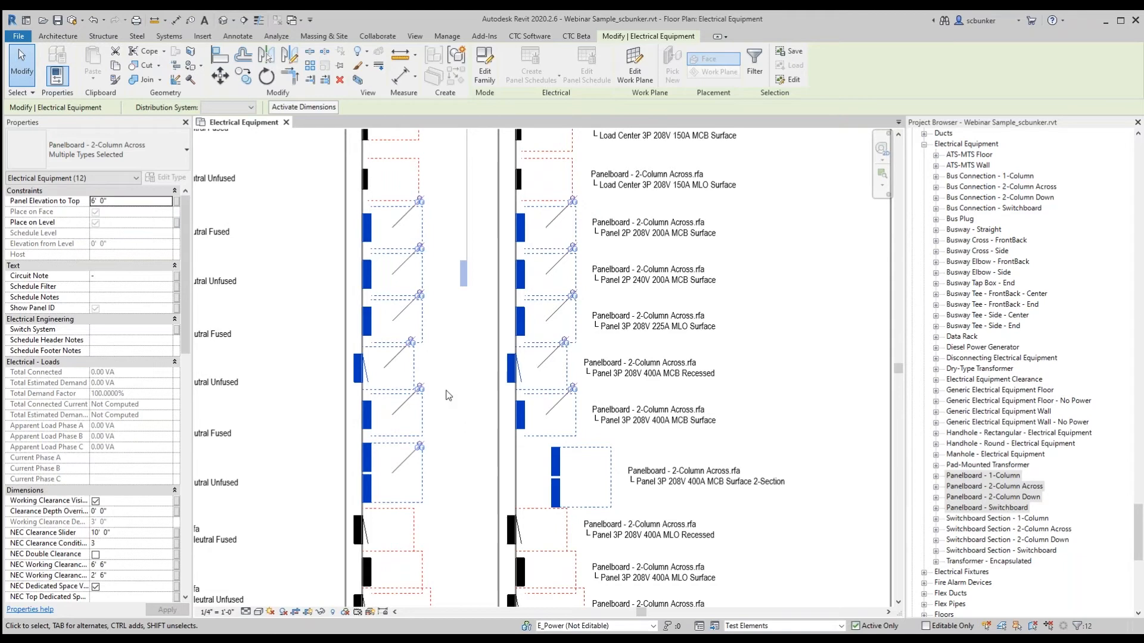
{"action": "left_click", "coordinate": [999, 487]}
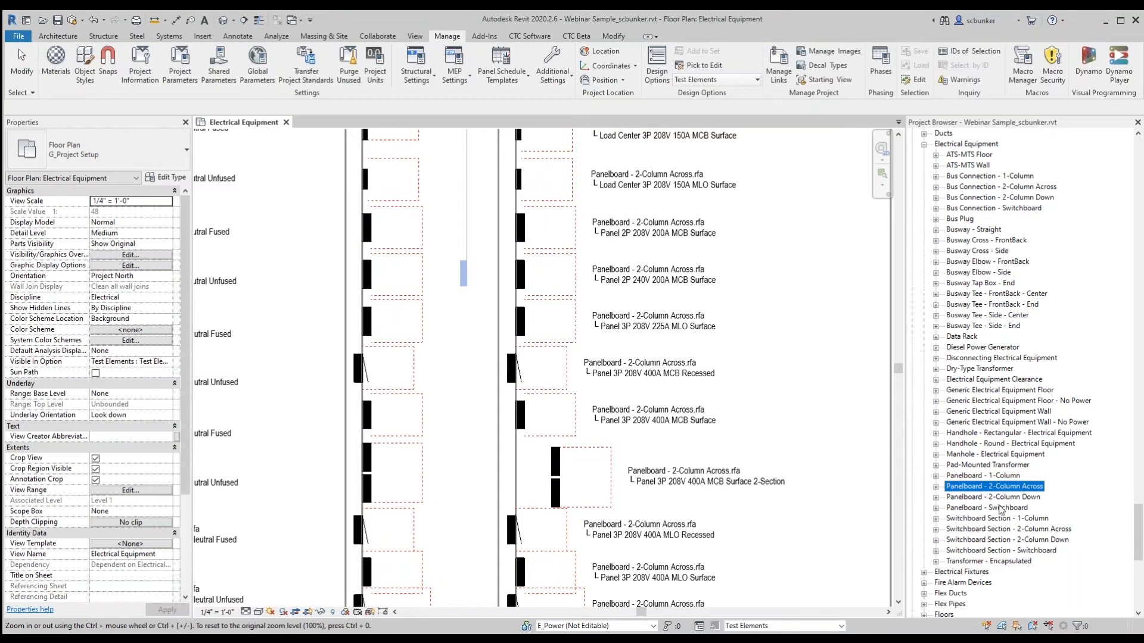
{"action": "left_click", "coordinate": [1001, 507]}
{"action": "left_click", "coordinate": [998, 479], "text": "shift"}
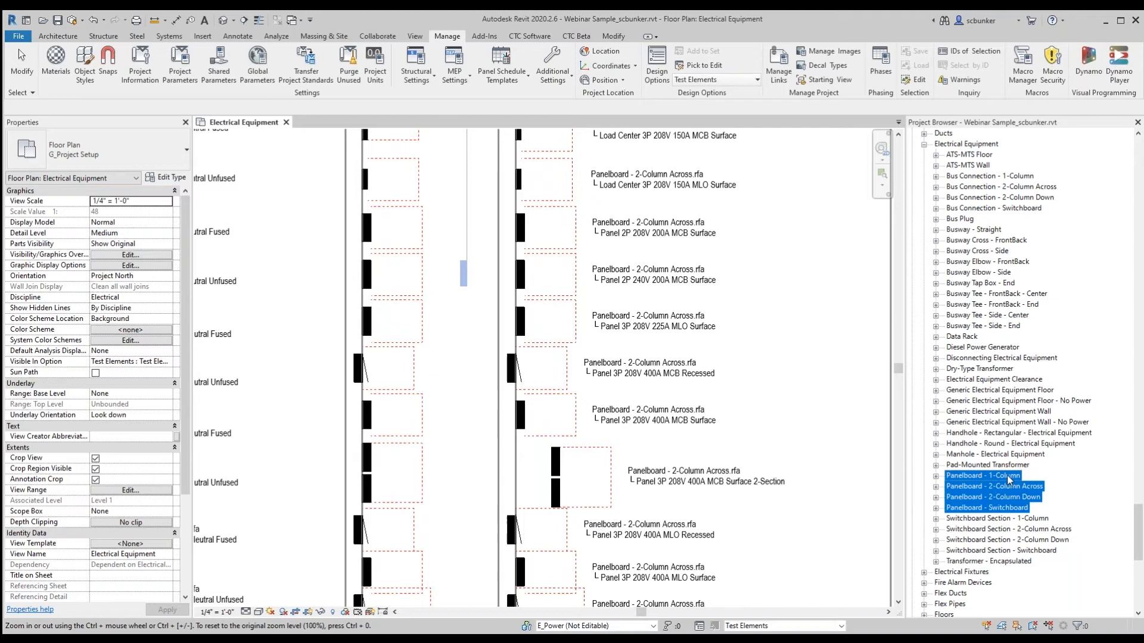
Reselect the panel group, check the wall-hosted Distribution 3P 480V 600A MCB Surface HCP-SU, and clear the selection
{"action": "left_click_drag", "start_coordinate": [566, 232], "coordinate": [405, 465]}
{"action": "middle_click_drag", "start_coordinate": [417, 179], "coordinate": [417, 495]}
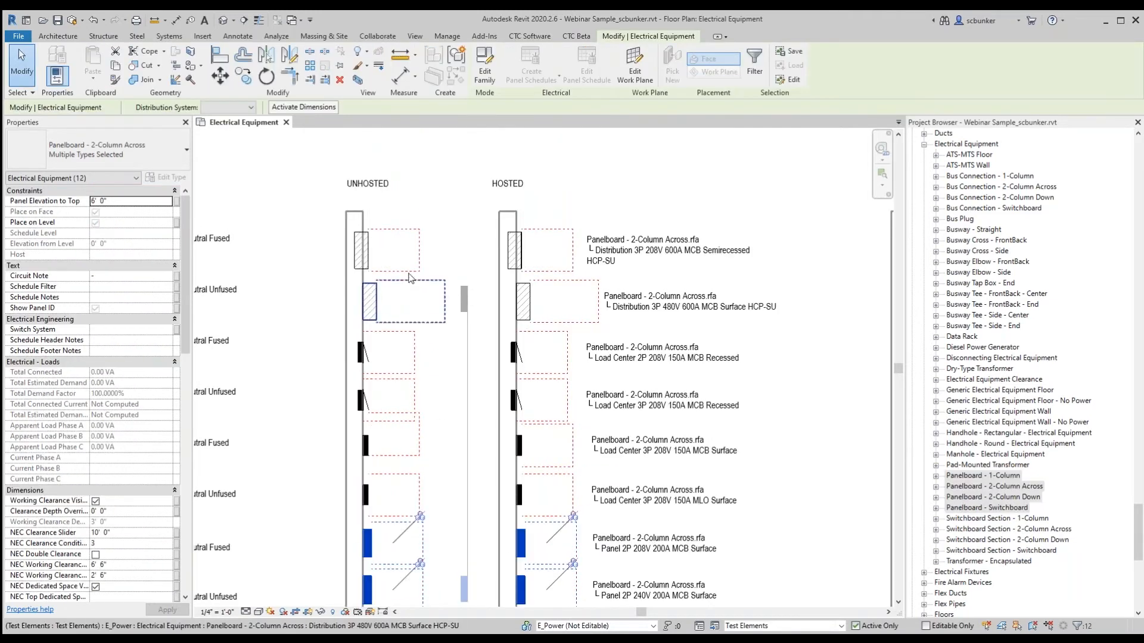
{"action": "key", "text": "Escape"}
{"action": "left_click", "coordinate": [402, 295]}
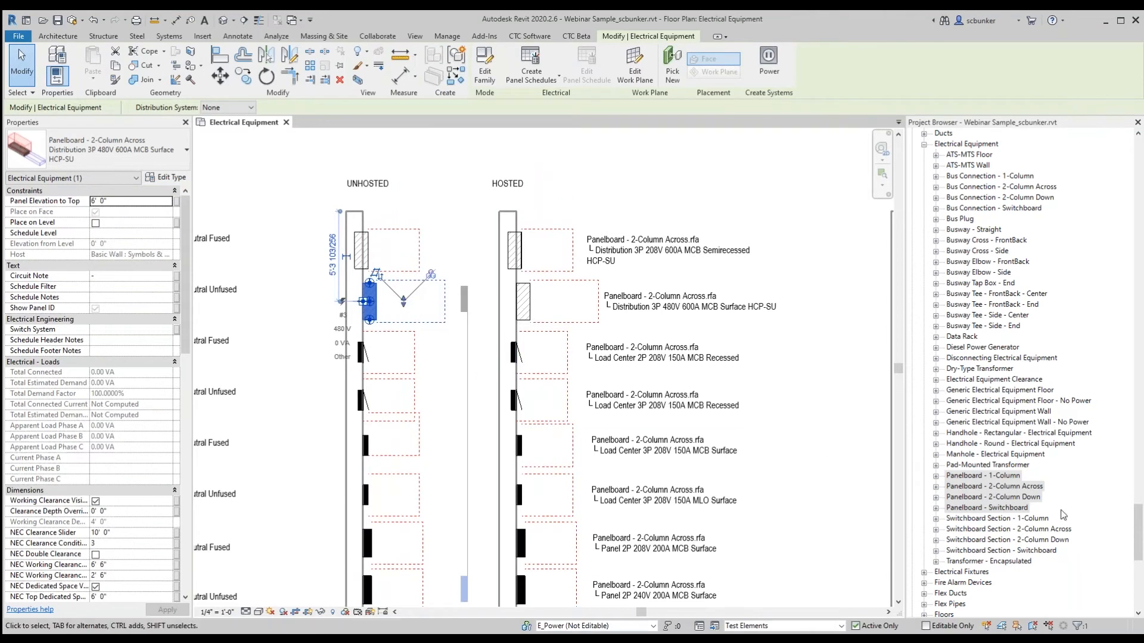
{"action": "left_click", "coordinate": [442, 498]}
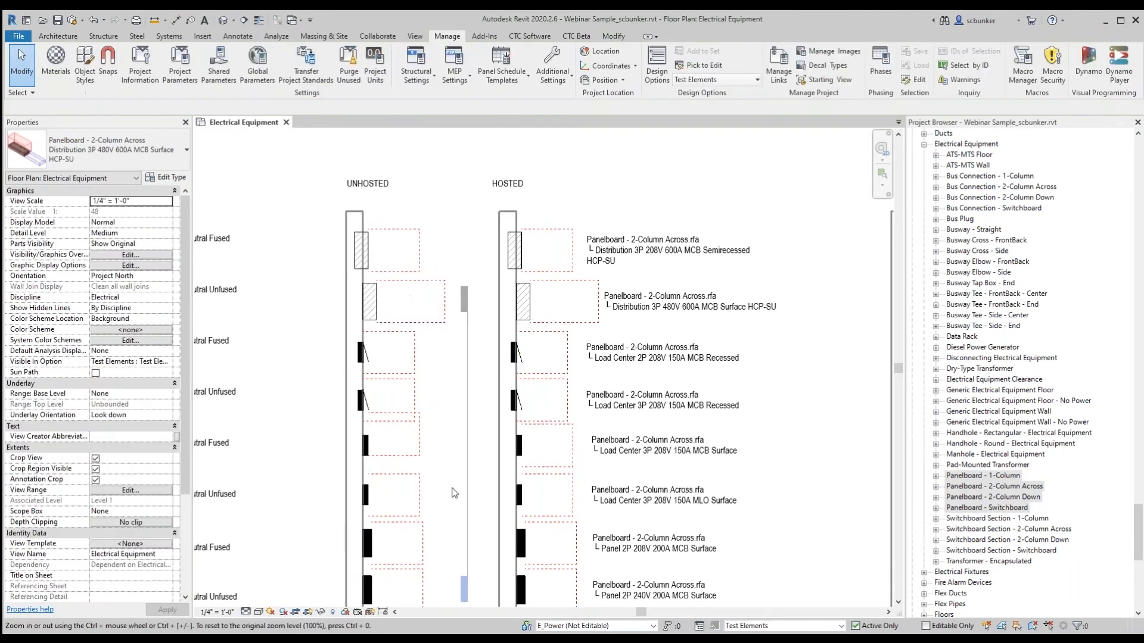
{"action": "scroll", "coordinate": [497, 532], "scroll_direction": "down", "scroll_amount": 2}
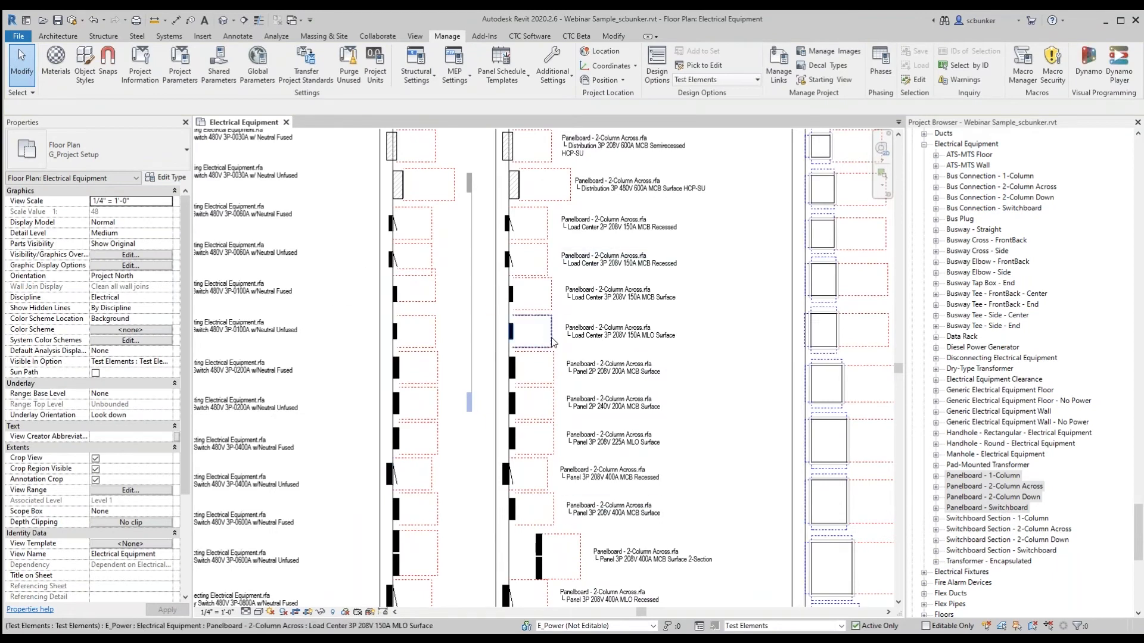
Move the level-placed two-section 400A panelboard back against the wall and deselect it
{"action": "scroll", "coordinate": [566, 536], "scroll_direction": "up", "scroll_amount": 4}
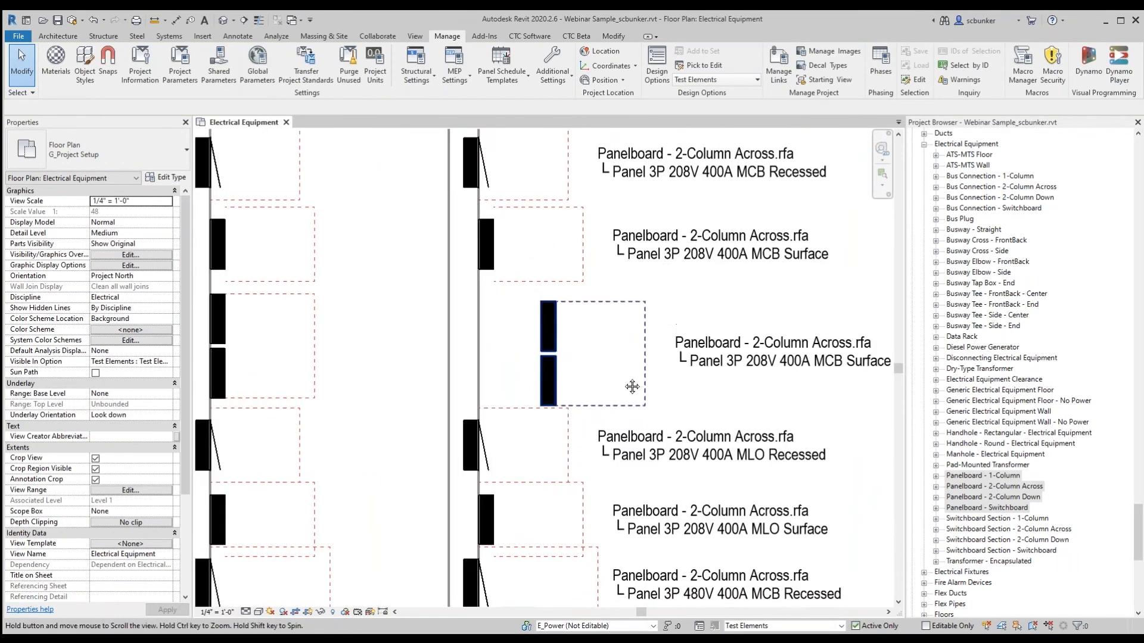
{"action": "left_click", "coordinate": [623, 399]}
{"action": "left_click_drag", "start_coordinate": [623, 386], "coordinate": [560, 384]}
{"action": "left_click", "coordinate": [388, 398]}
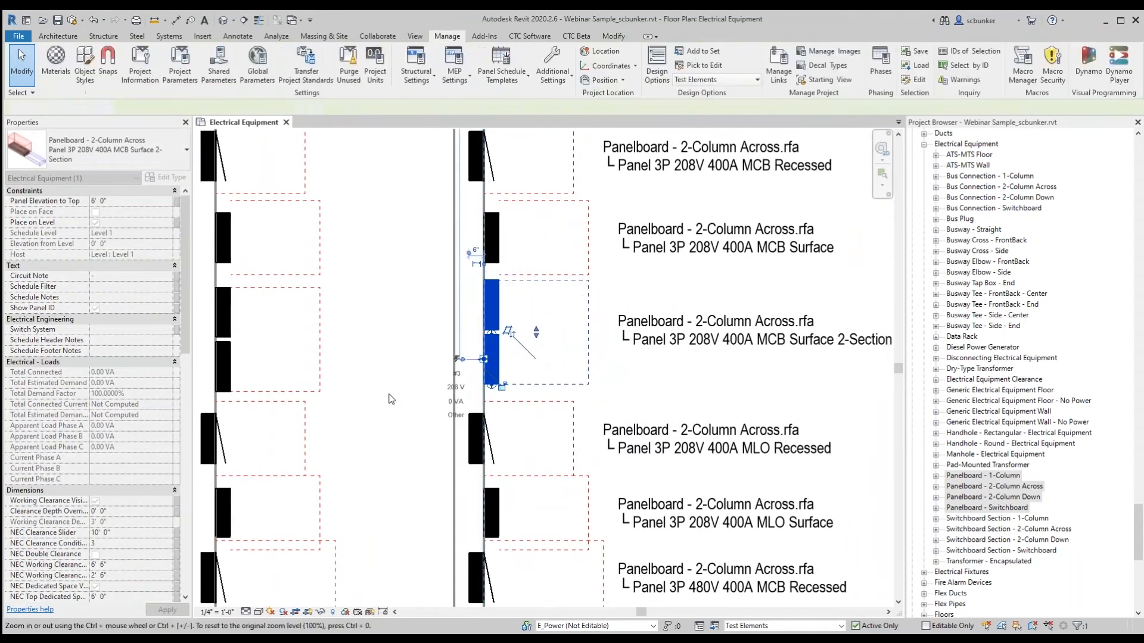
Try to move the wall-hosted two-section 400A panelboard away from its wall
{"action": "middle_click_drag", "start_coordinate": [326, 379], "coordinate": [416, 379]}
{"action": "left_click", "coordinate": [409, 388]}
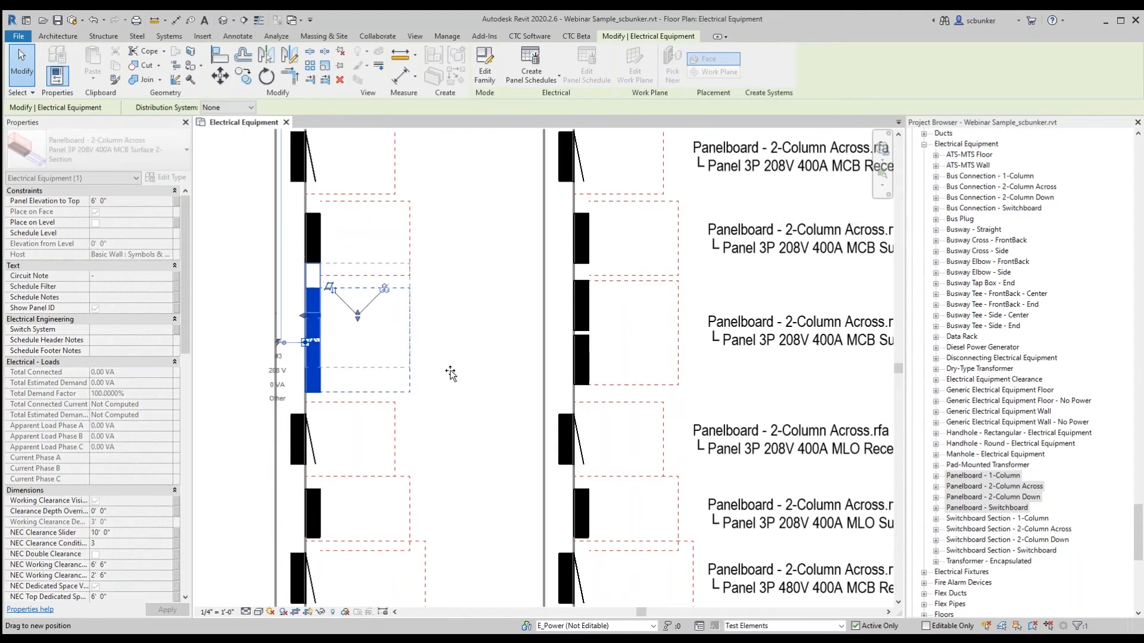
{"action": "left_click_drag", "start_coordinate": [450, 391], "coordinate": [411, 381]}
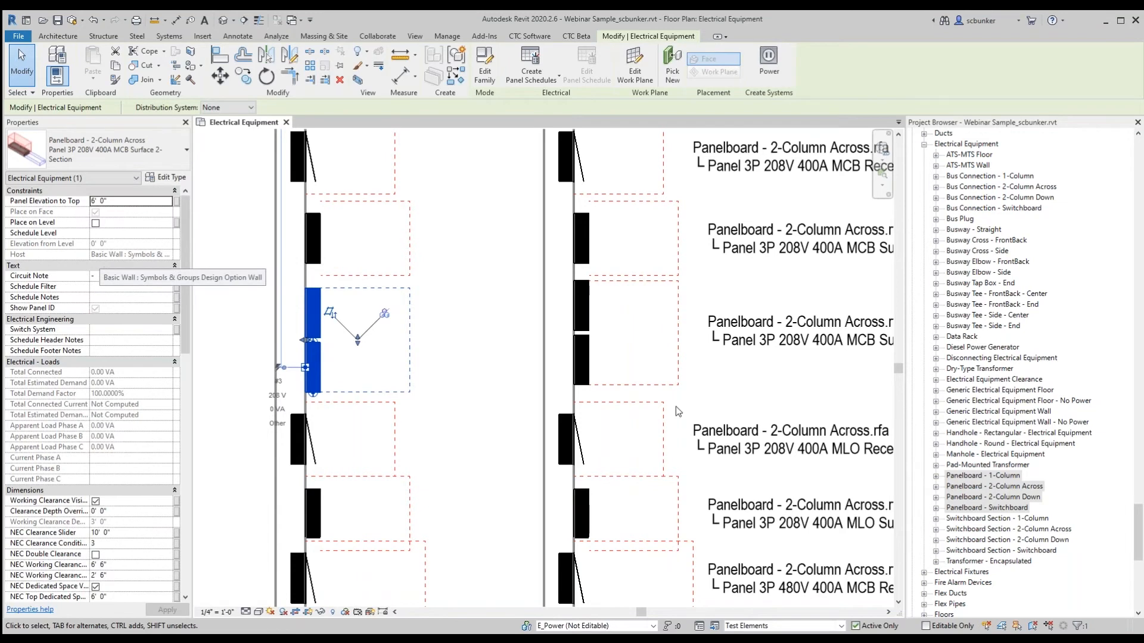
Move the level-placed two-section panelboard off the wall, select it together with its wall-hosted counterpart, and clear the selection
{"action": "left_click_drag", "start_coordinate": [680, 369], "coordinate": [737, 371]}
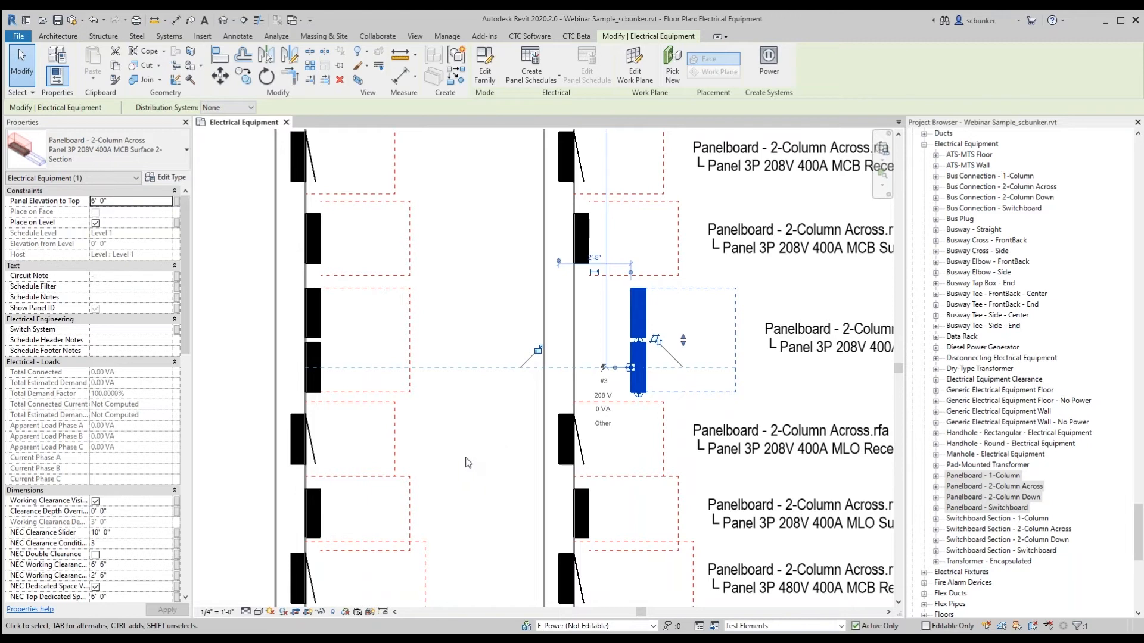
{"action": "left_click", "coordinate": [313, 343], "text": "ctrl"}
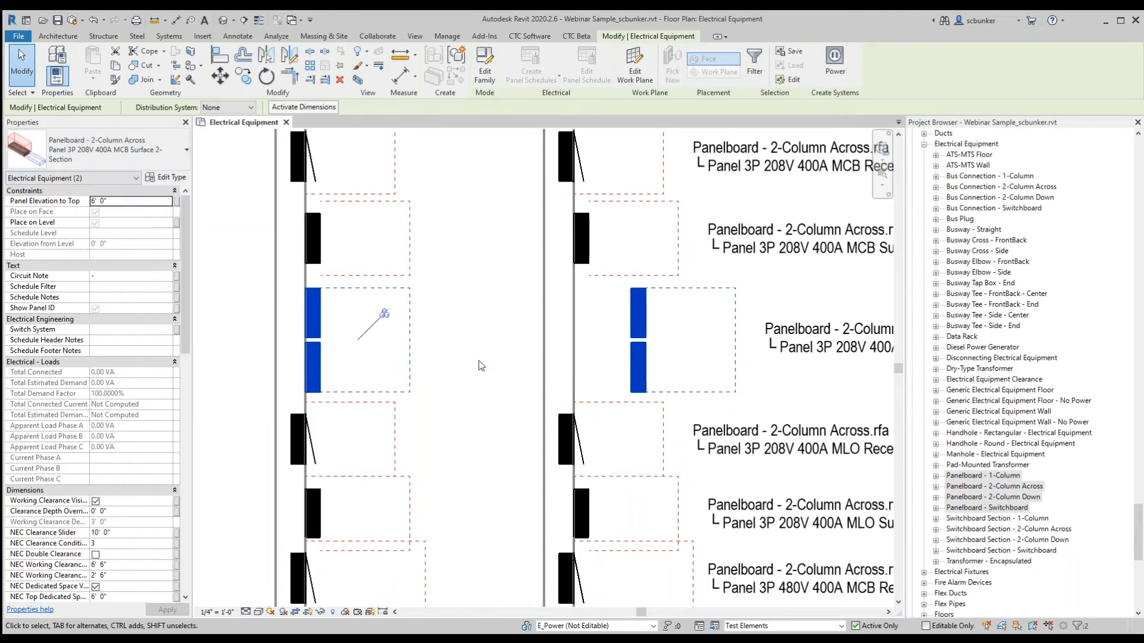
{"action": "key", "text": "Escape"}
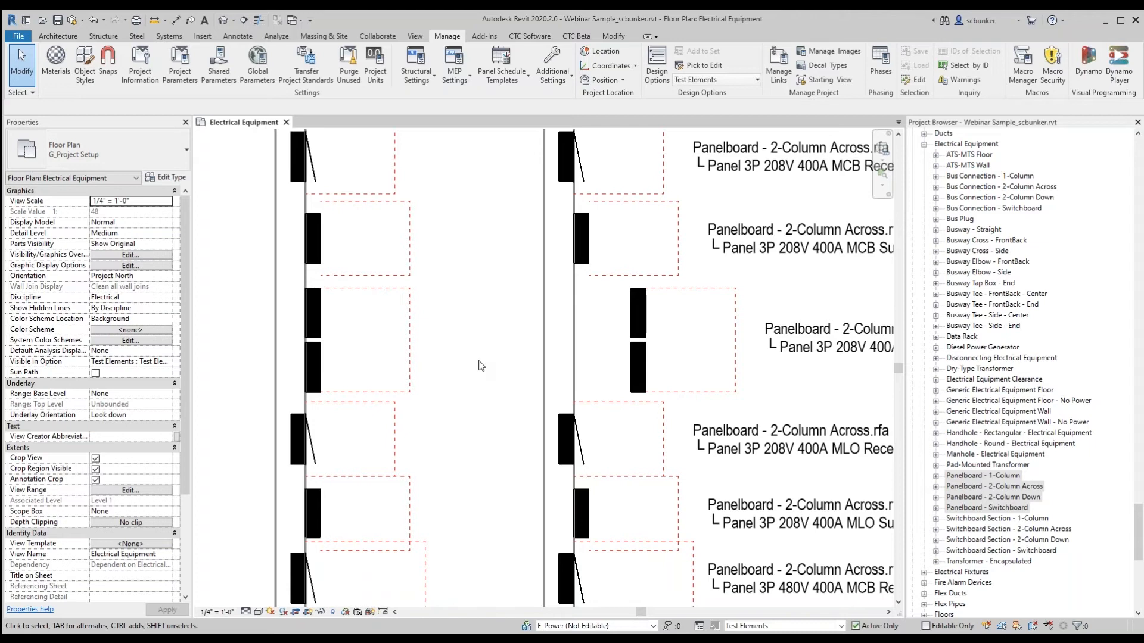
Select the wall-hosted Load Center 3P 208V 150A MLO Surface and inspect its clearance zone and controls
{"action": "scroll", "coordinate": [482, 366], "scroll_direction": "down", "scroll_amount": 5}
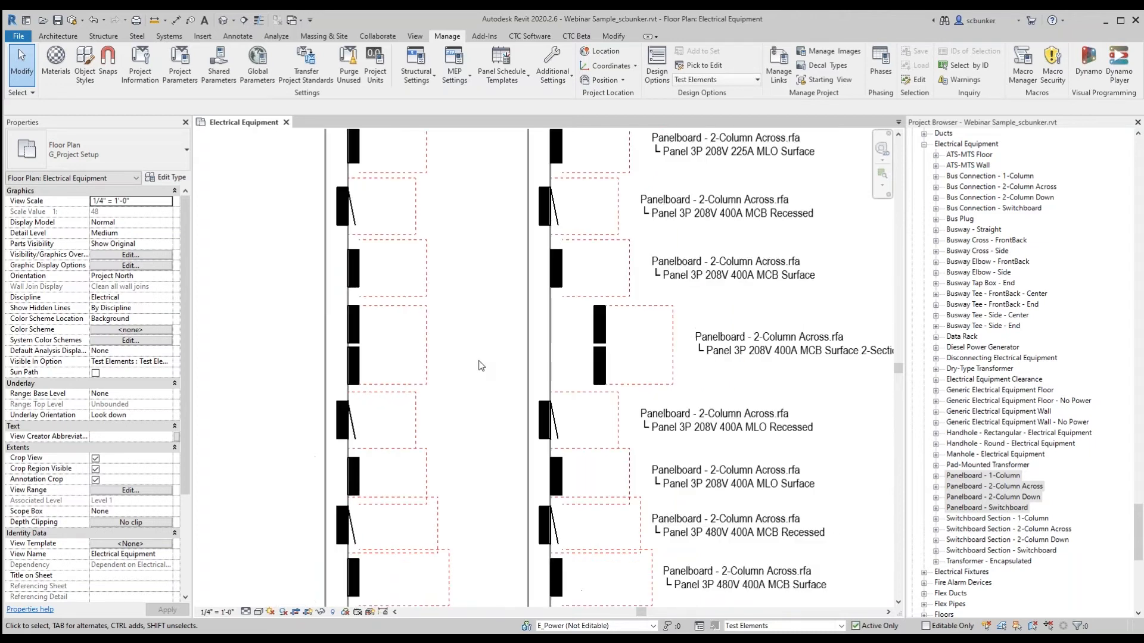
{"action": "scroll", "coordinate": [508, 498], "scroll_direction": "up", "scroll_amount": 4}
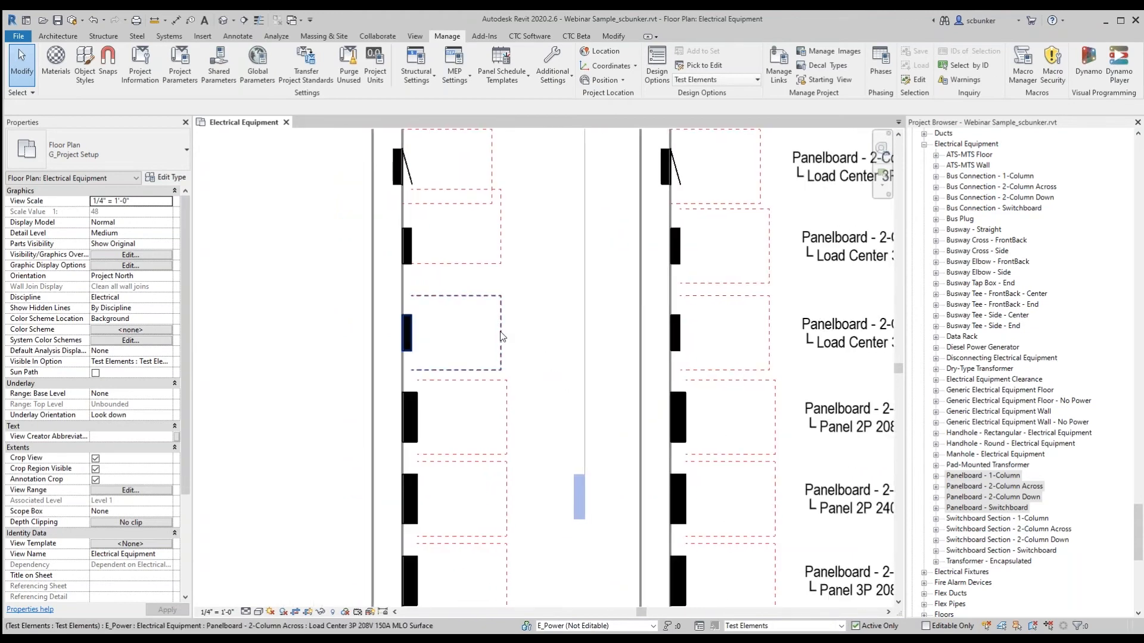
{"action": "left_click", "coordinate": [501, 335]}
{"action": "middle_click_drag", "start_coordinate": [501, 335], "coordinate": [595, 323]}
{"action": "scroll", "coordinate": [582, 345], "scroll_direction": "up", "scroll_amount": 1}
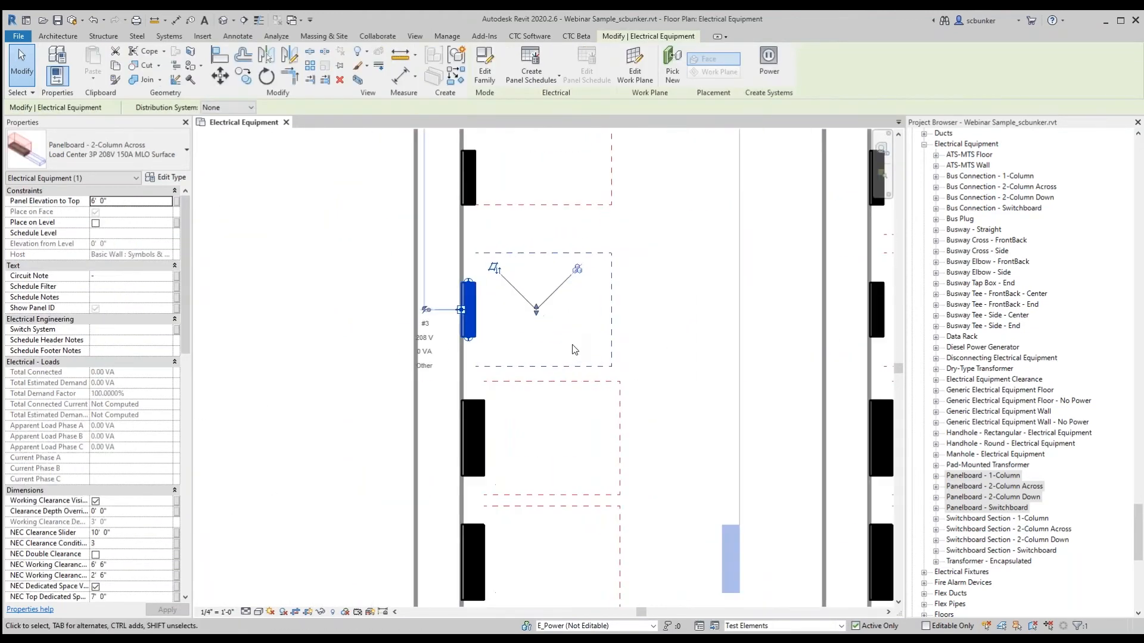
Select the wall-hosted Panel 3P 480V 400A MCB Recessed and examine its clearance dimension properties
{"action": "scroll", "coordinate": [598, 364], "scroll_direction": "down", "scroll_amount": 3}
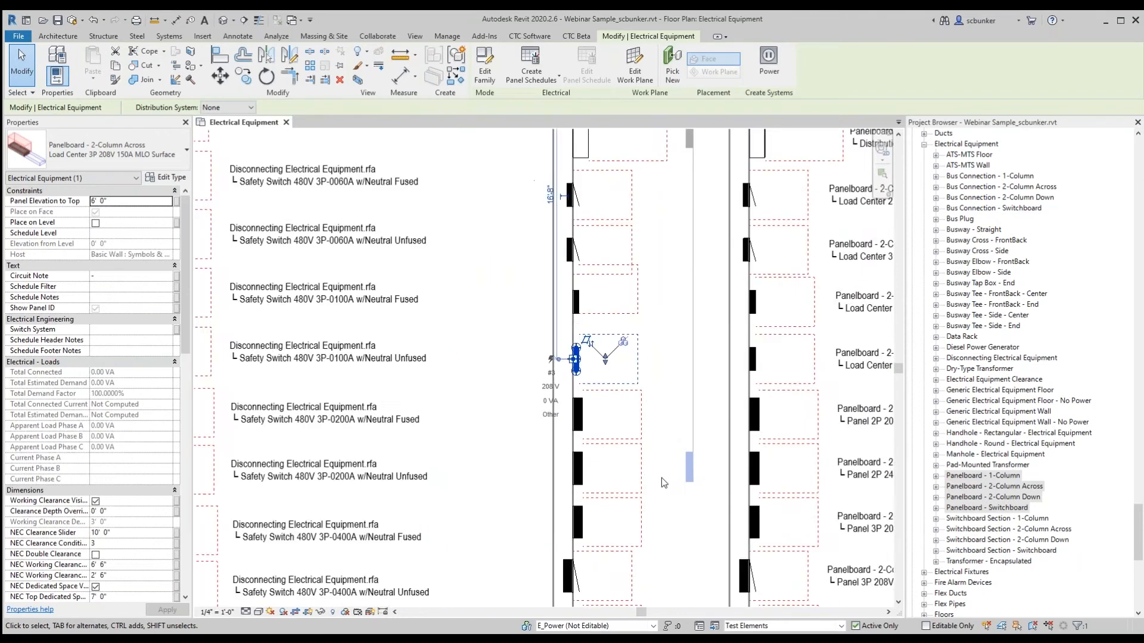
{"action": "middle_click_drag", "start_coordinate": [639, 372], "coordinate": [655, 282]}
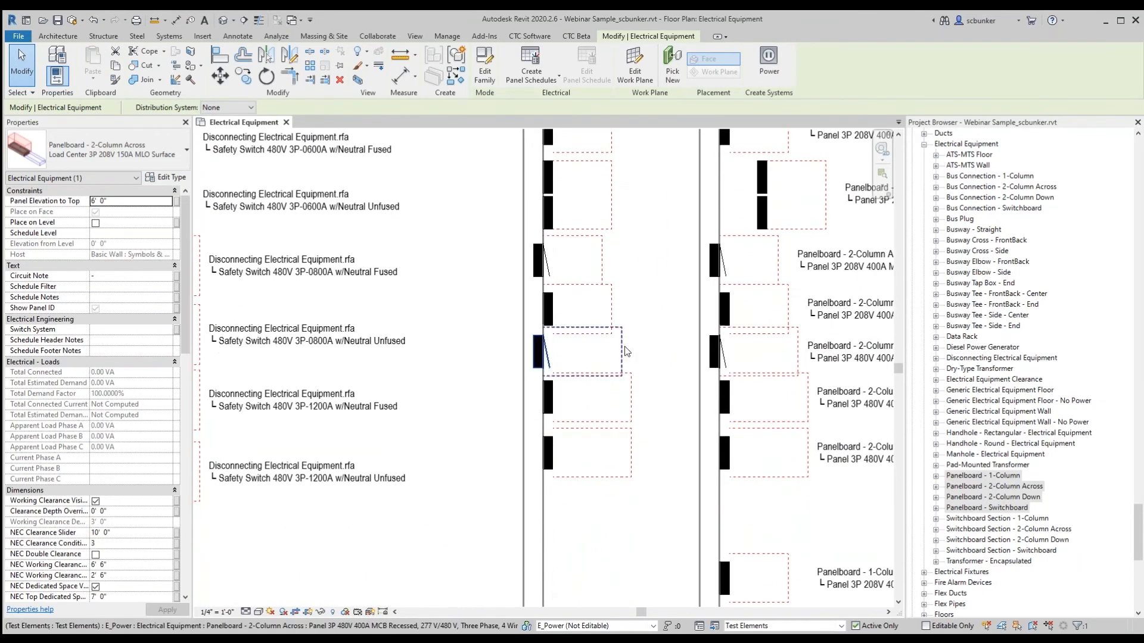
{"action": "left_click", "coordinate": [620, 352]}
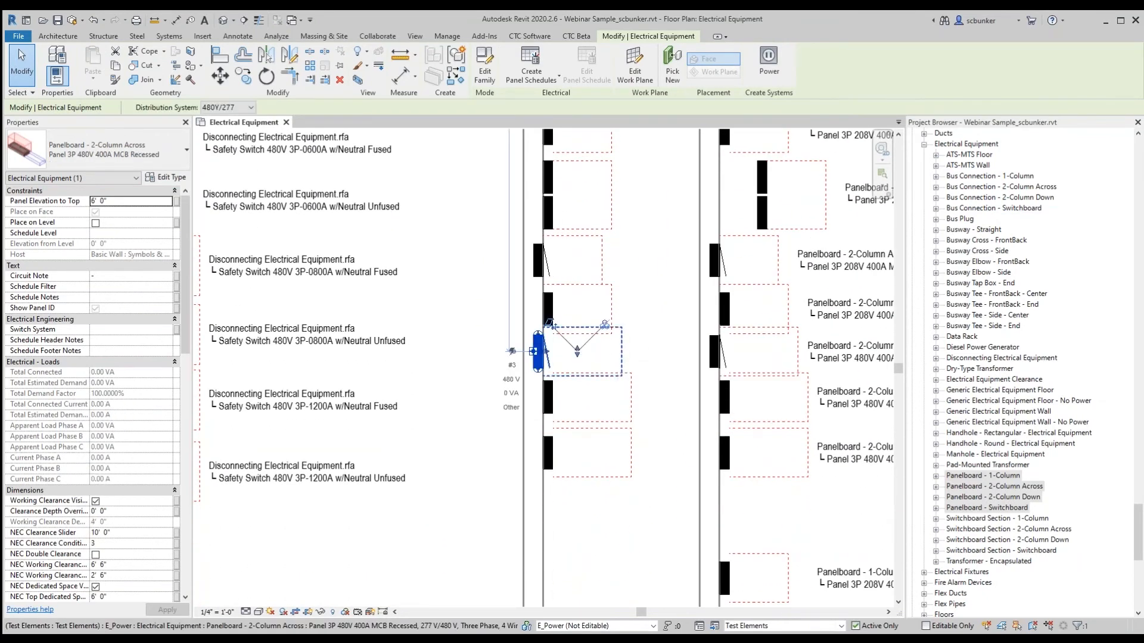
{"action": "scroll", "coordinate": [125, 444], "scroll_direction": "down", "scroll_amount": 6}
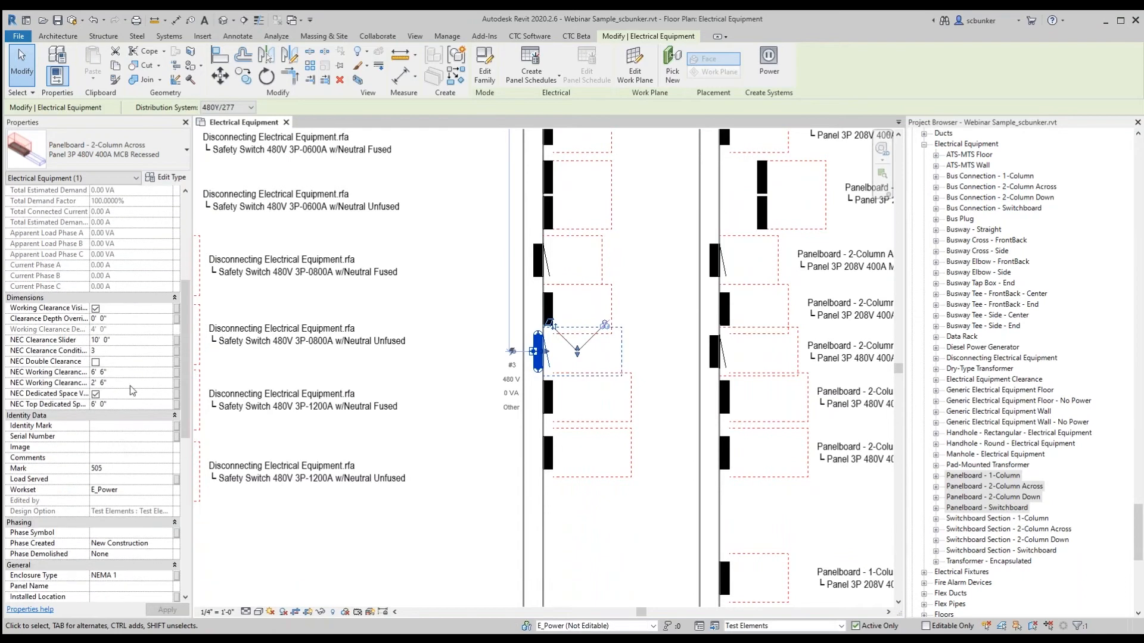
{"action": "scroll", "coordinate": [642, 347], "scroll_direction": "up", "scroll_amount": 2}
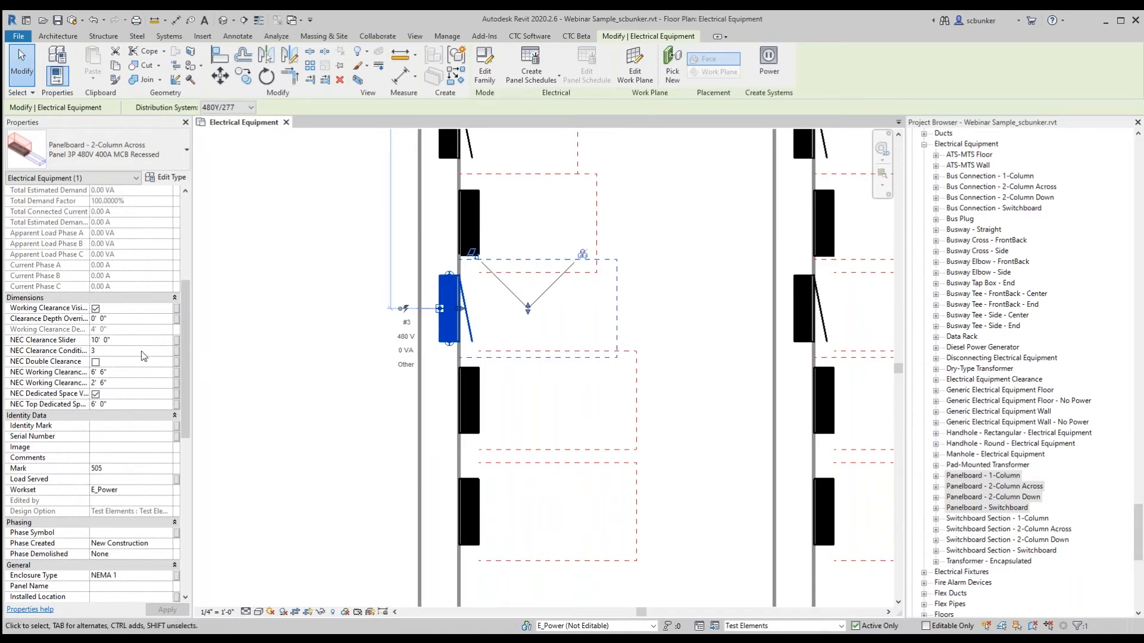
Set the recessed 480V panel's Clearance Depth Override to 1' 0", and reset it to 0
{"action": "left_click", "coordinate": [143, 321]}
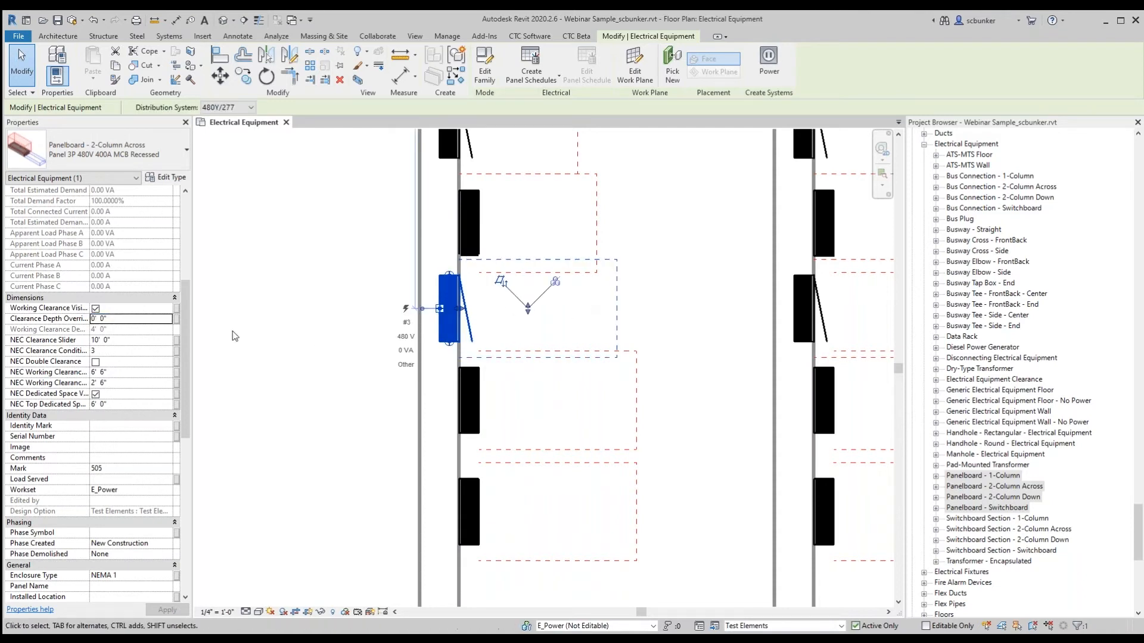
{"action": "left_click", "coordinate": [143, 323]}
{"action": "type", "text": "1"}
{"action": "key", "text": "Return"}
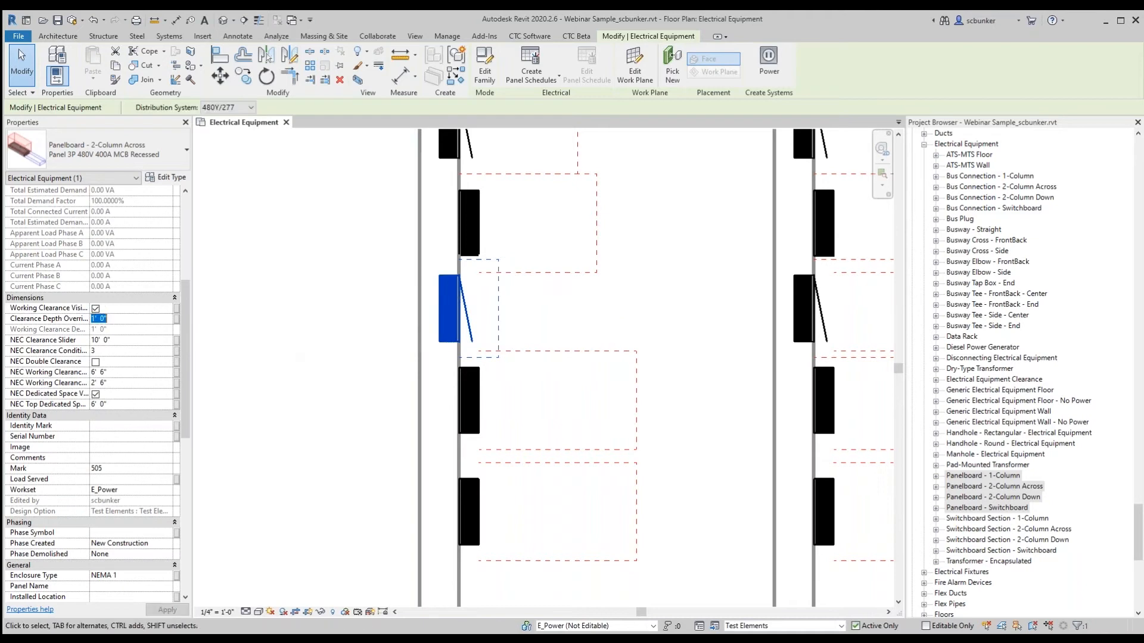
{"action": "type", "text": "0"}
{"action": "key", "text": "Return"}
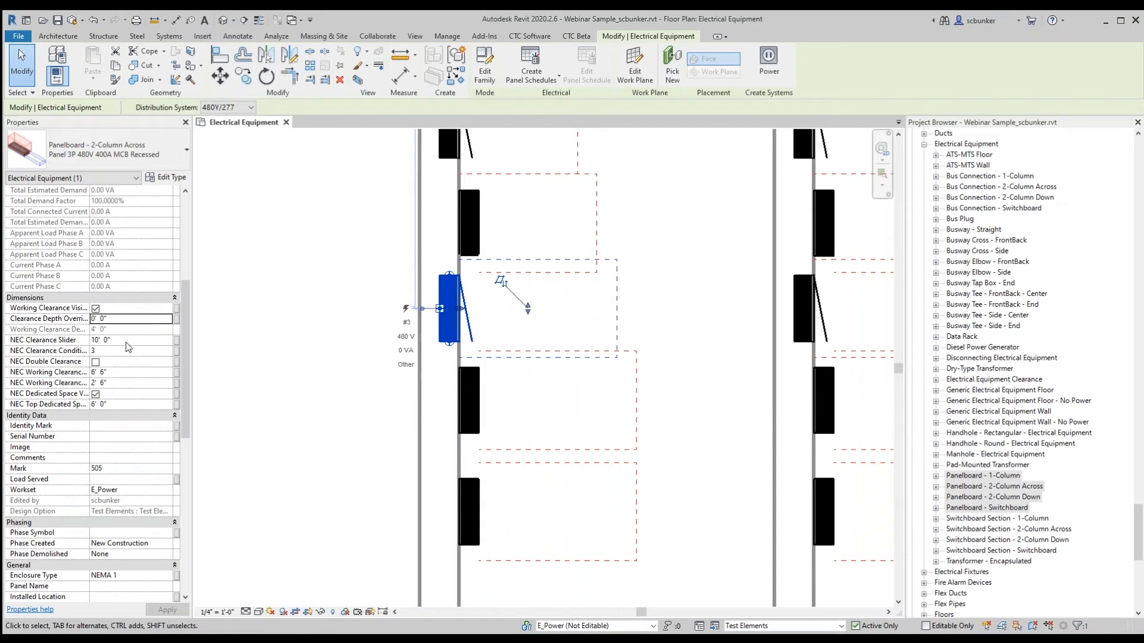
Shift the recessed 480V panel's clearance zone slightly along the wall, and set its NEC Clearance Condition to 2 and finally to 1
{"action": "left_click_drag", "start_coordinate": [503, 282], "coordinate": [528, 306]}
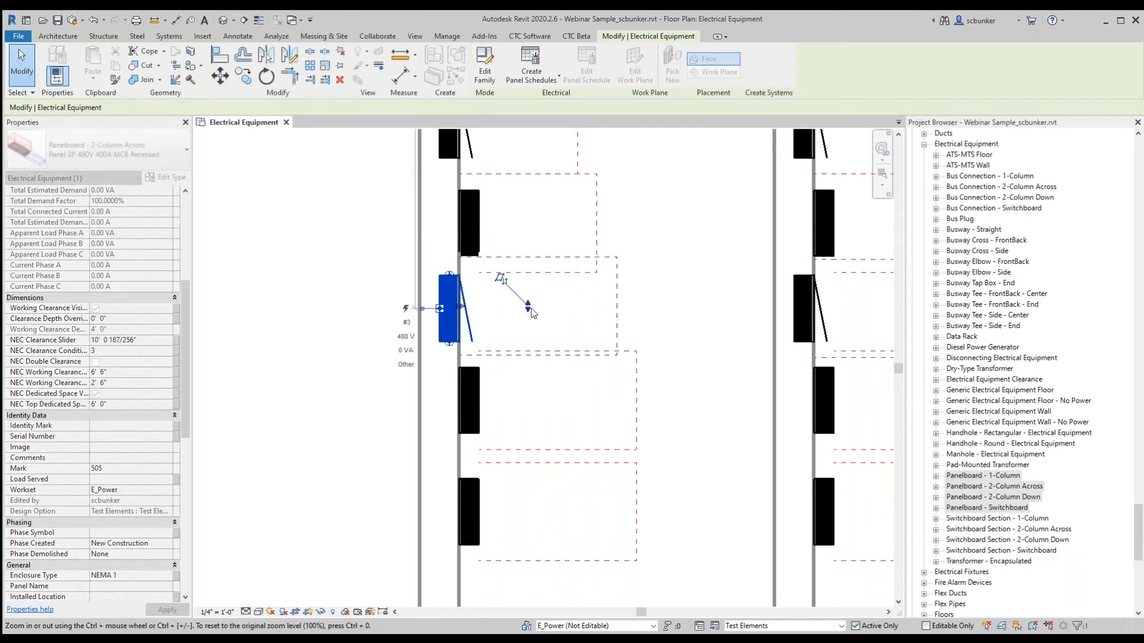
{"action": "left_click", "coordinate": [138, 350]}
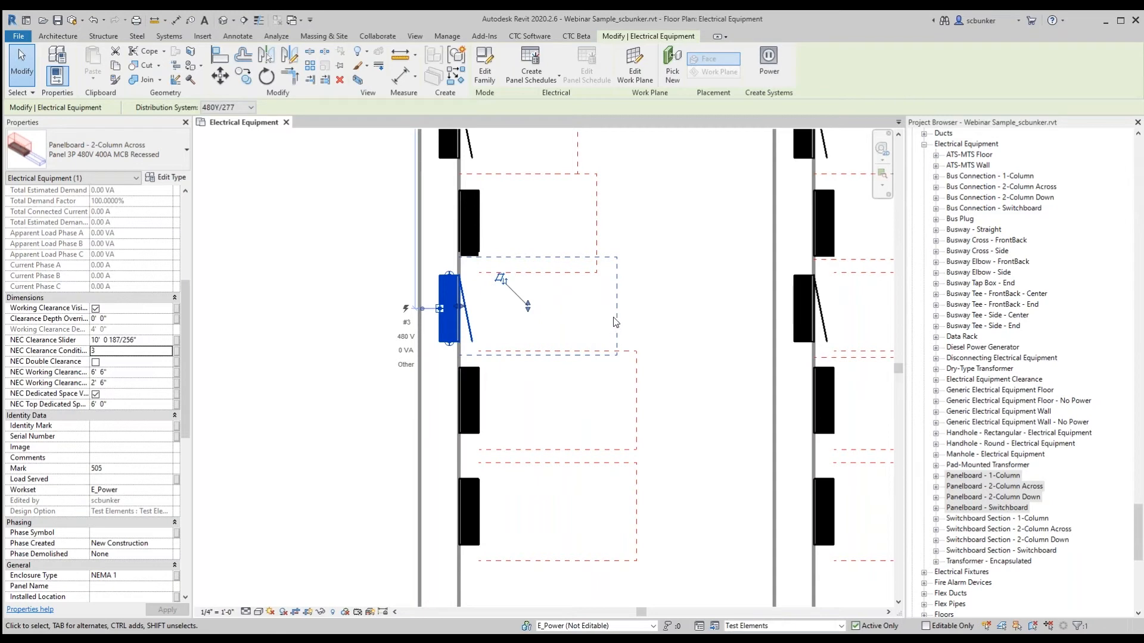
{"action": "left_click", "coordinate": [135, 351]}
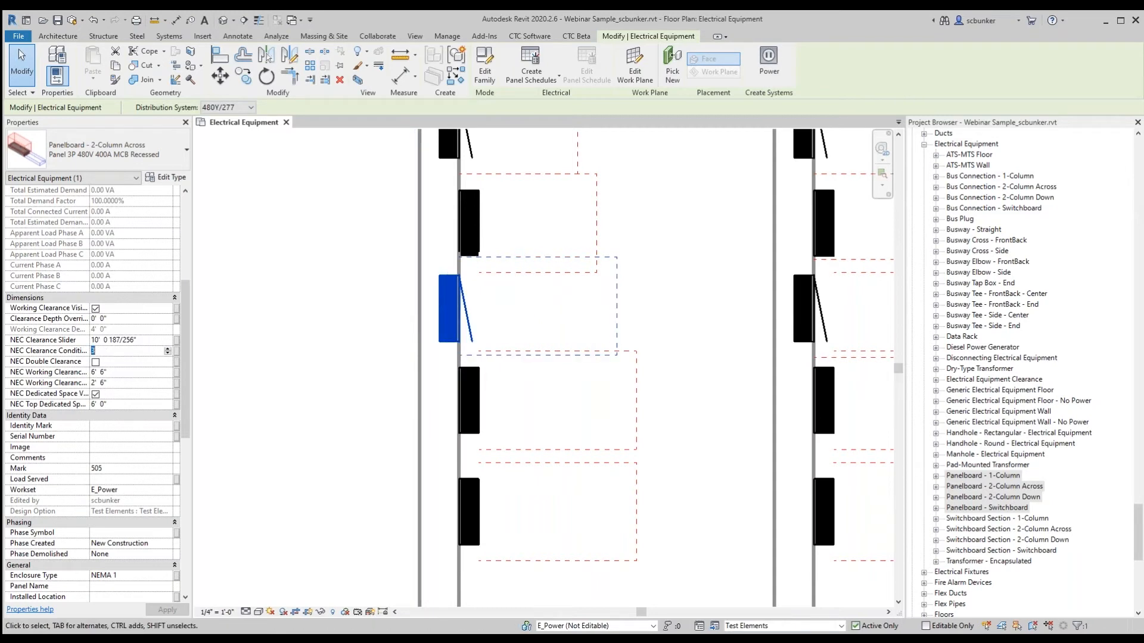
{"action": "type", "text": "2"}
{"action": "key", "text": "Return"}
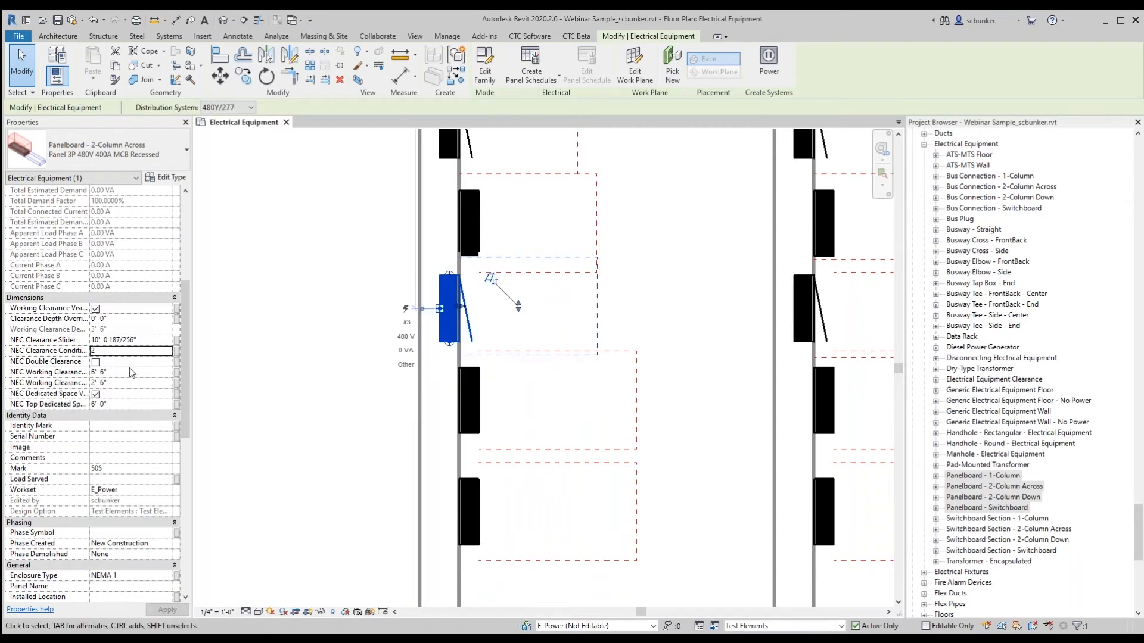
{"action": "type", "text": "1"}
{"action": "key", "text": "Return"}
Turn on NEC Double Clearance for the recessed 480V panel, turn it back off, and clear the selection
{"action": "left_click", "coordinate": [95, 362]}
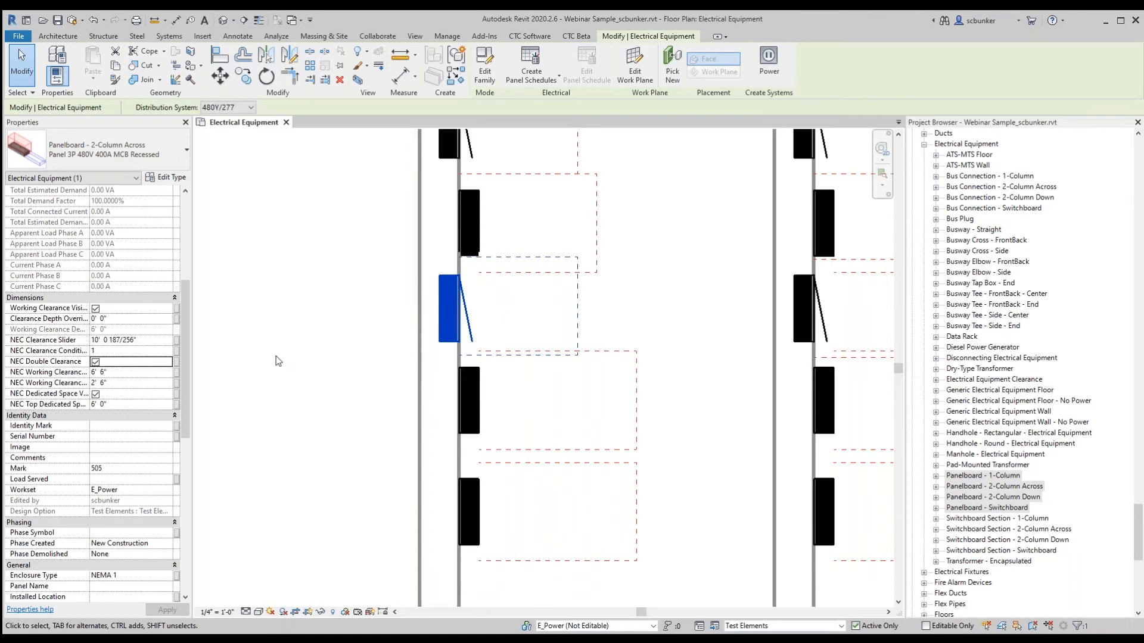
{"action": "left_click", "coordinate": [95, 361]}
{"action": "key", "text": "Escape"}
Open the Section 1 view from its section mark between the two panelboard columns
{"action": "scroll", "coordinate": [574, 320], "scroll_direction": "down", "scroll_amount": 5}
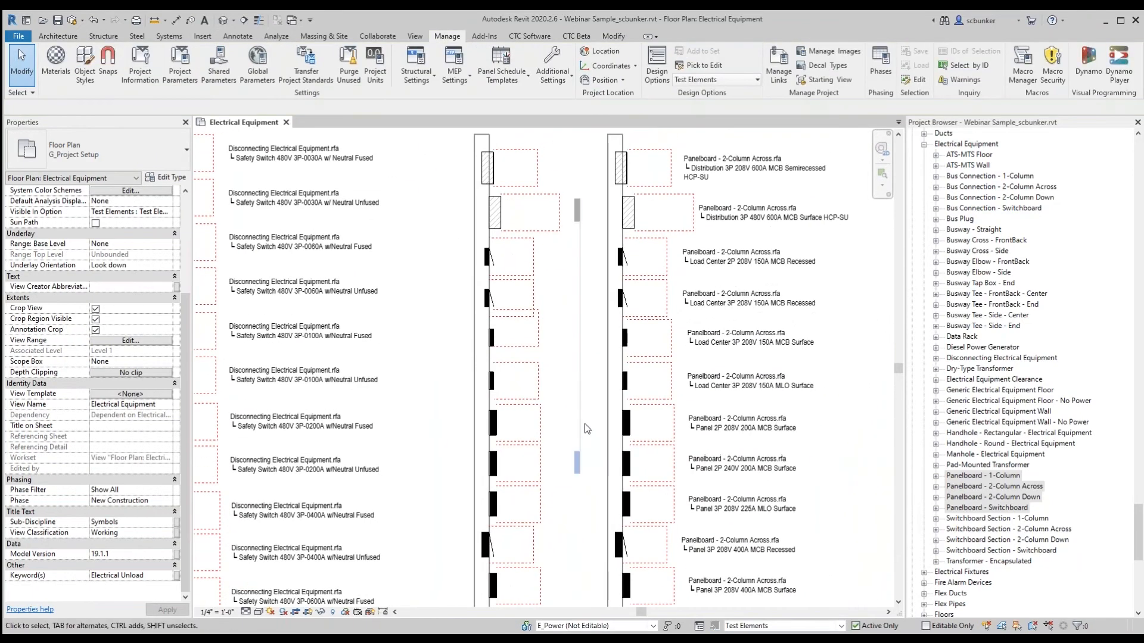
{"action": "scroll", "coordinate": [599, 468], "scroll_direction": "down", "scroll_amount": 2}
{"action": "double_click", "coordinate": [561, 309]}
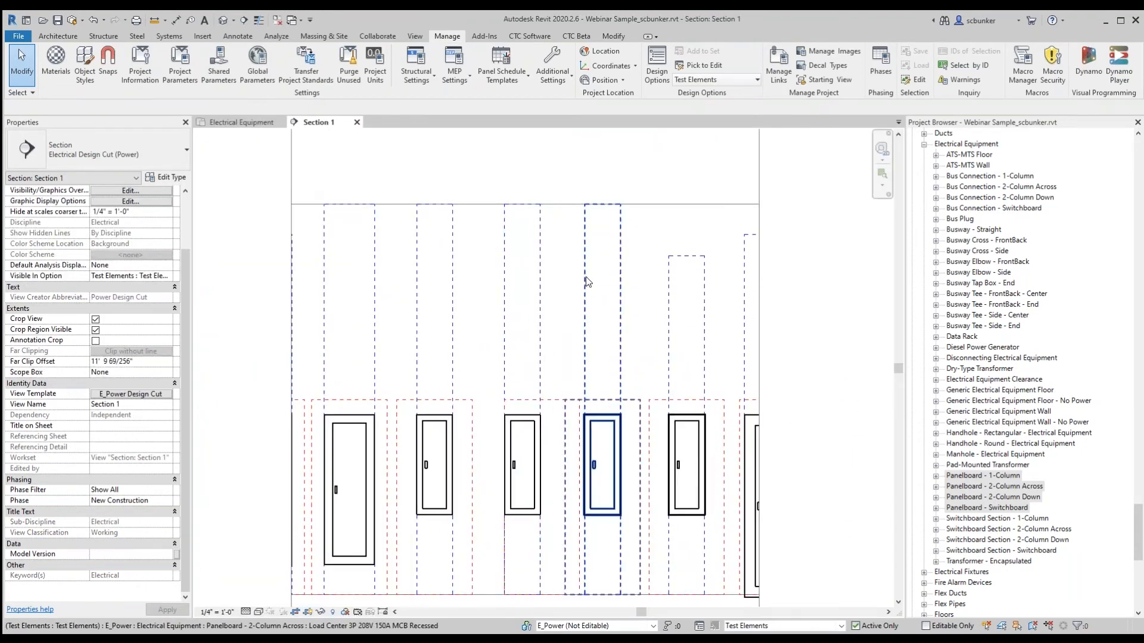
Lower the tops of the NEC dedicated space zones above three neighbouring load centers to different heights
{"action": "left_click", "coordinate": [596, 271]}
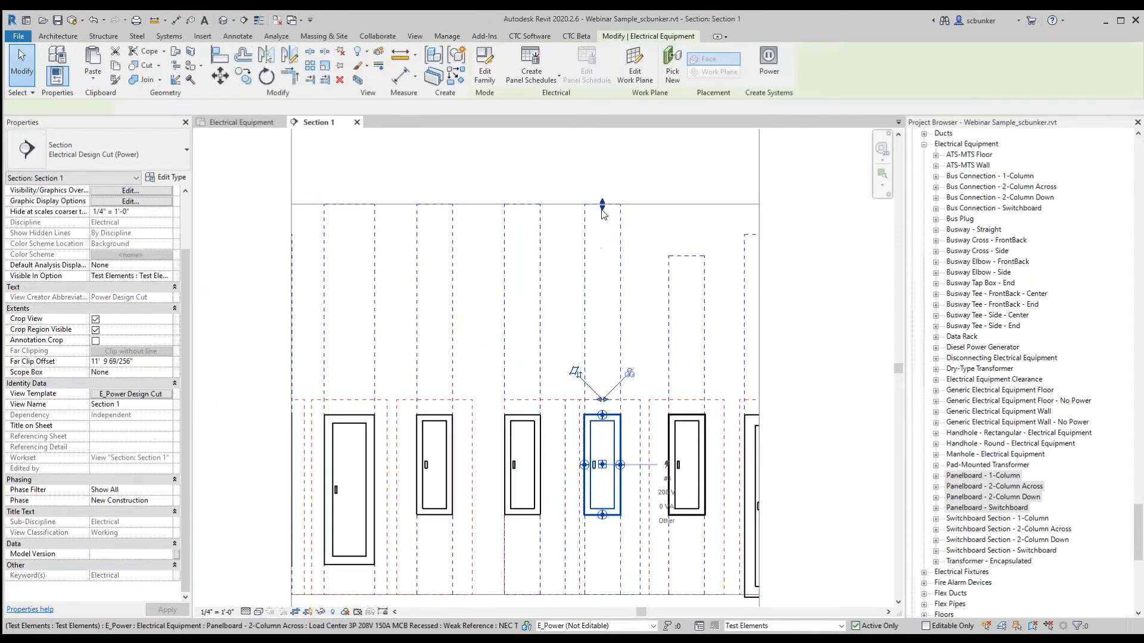
{"action": "left_click", "coordinate": [540, 324]}
{"action": "left_click_drag", "start_coordinate": [531, 207], "coordinate": [541, 277]}
{"action": "left_click", "coordinate": [451, 239]}
{"action": "left_click_drag", "start_coordinate": [434, 204], "coordinate": [435, 324]}
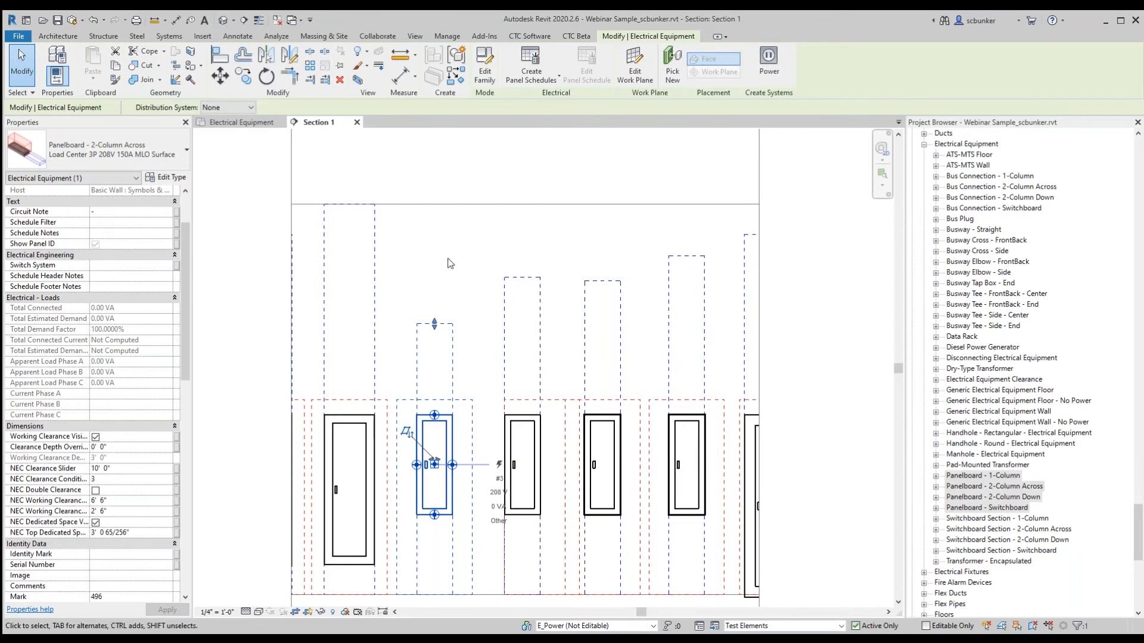
Align the tops of the five panelboards' dedicated space zones to the horizontal line above them, using Multiple Alignment
{"action": "left_click", "coordinate": [417, 230]}
{"action": "key", "text": "a"}
{"action": "key", "text": "l"}
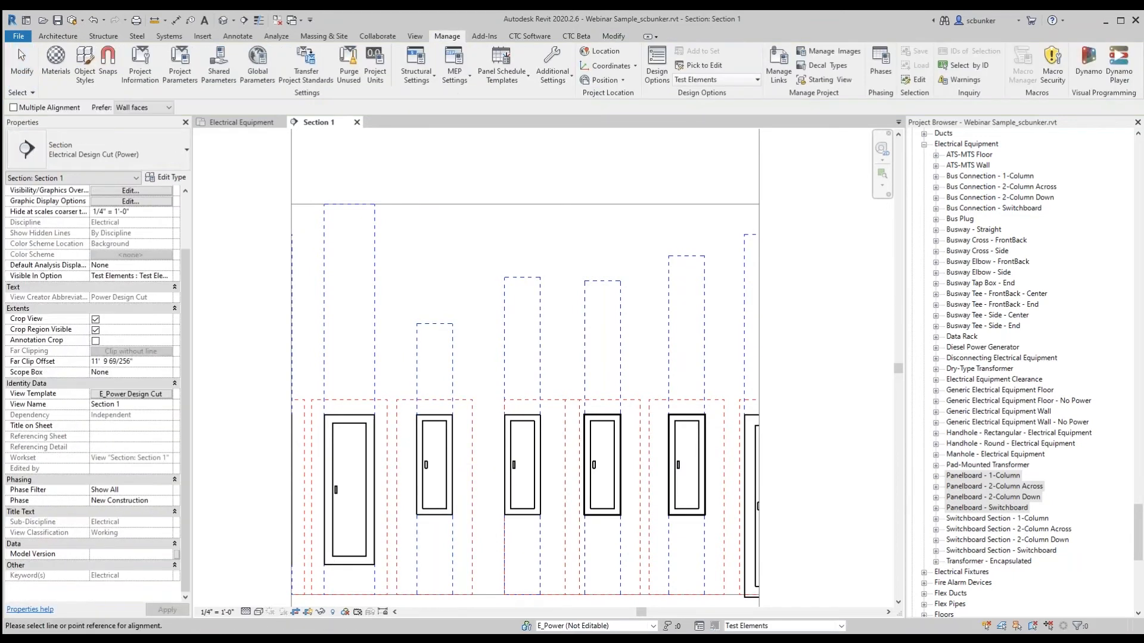
{"action": "left_click", "coordinate": [14, 107]}
{"action": "left_click", "coordinate": [409, 205]}
{"action": "left_click", "coordinate": [437, 324]}
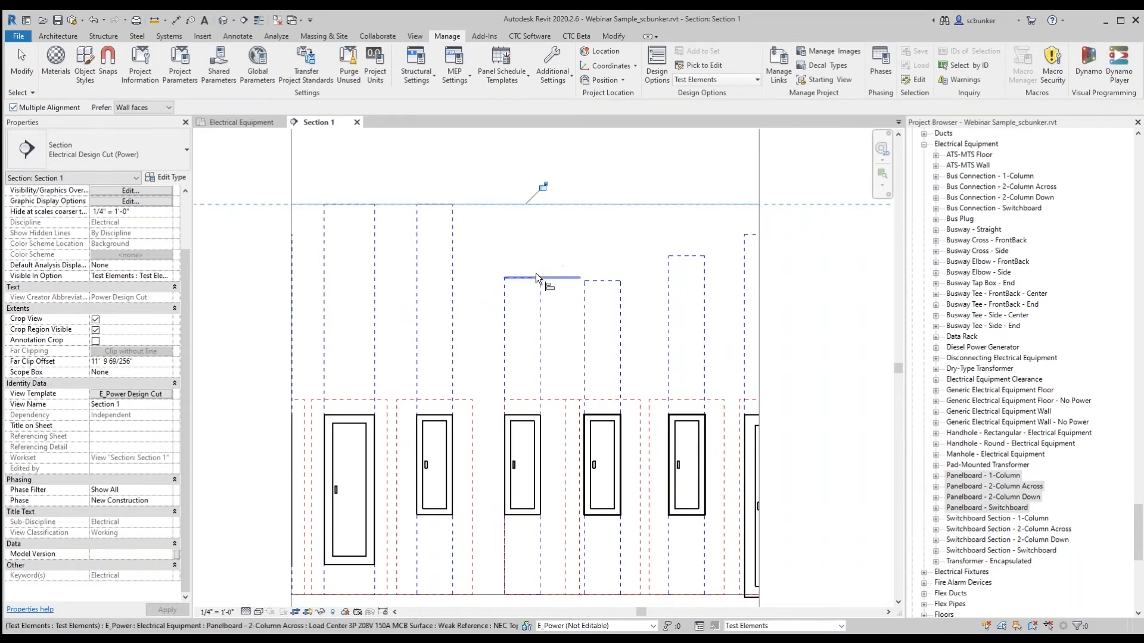
{"action": "left_click", "coordinate": [533, 279]}
{"action": "left_click", "coordinate": [600, 281]}
{"action": "left_click", "coordinate": [716, 248]}
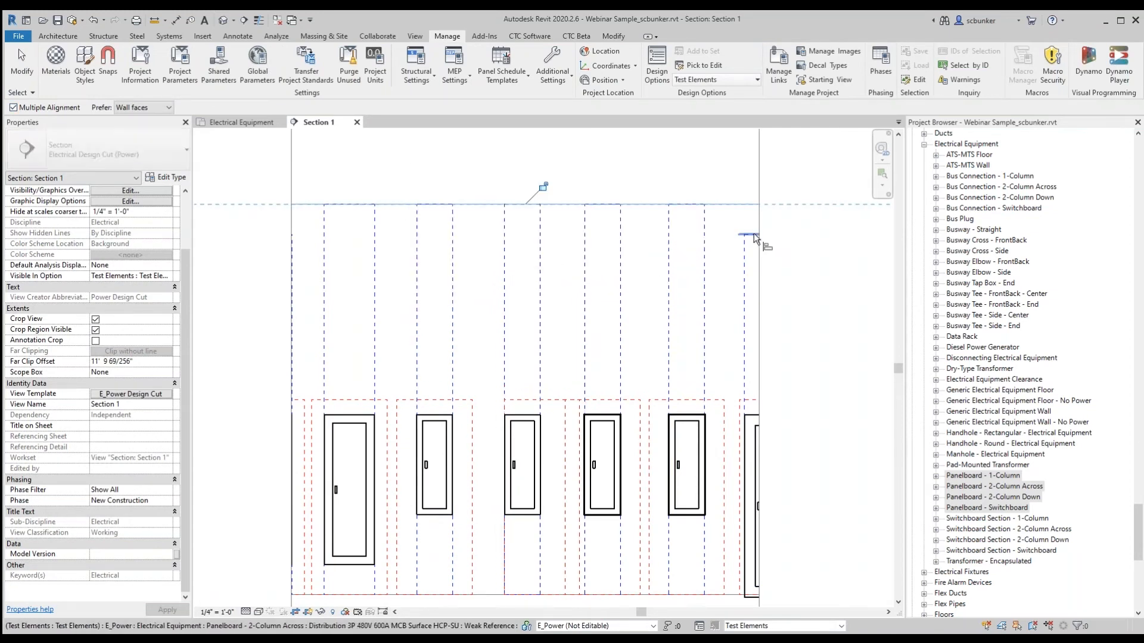
{"action": "left_click", "coordinate": [774, 302]}
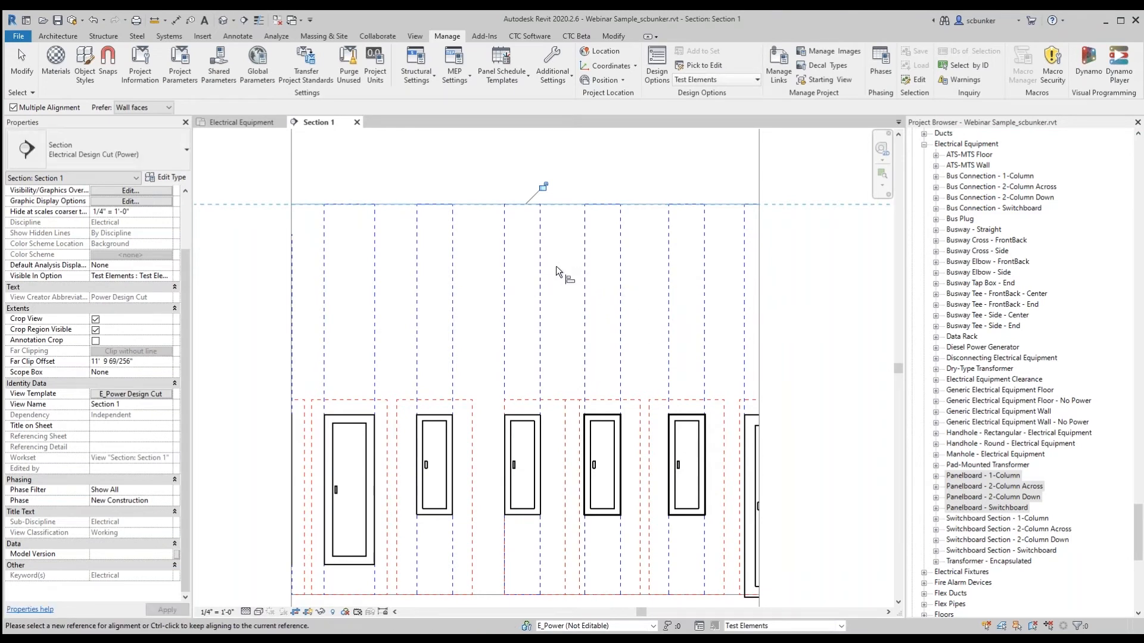
{"action": "key", "text": "Escape"}
{"action": "key", "text": "Escape"}
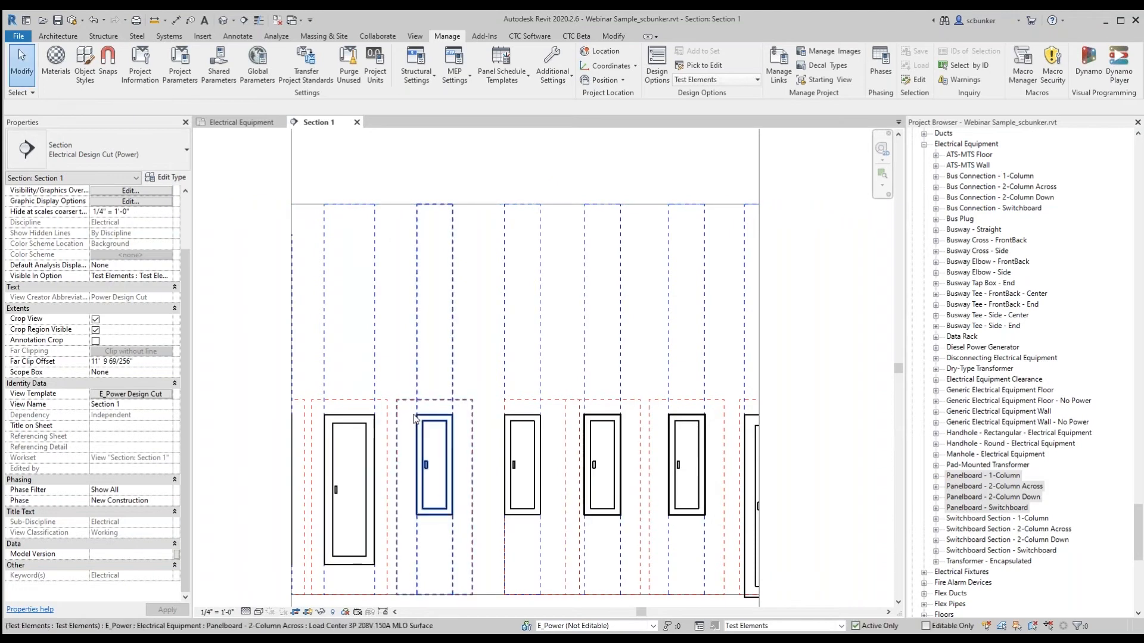
Isolate the Load Center 3P 208V 150A MLO Surface in a 3D selection box view and examine its clearance volumes
{"action": "left_click", "coordinate": [415, 419]}
{"action": "left_click", "coordinate": [358, 83]}
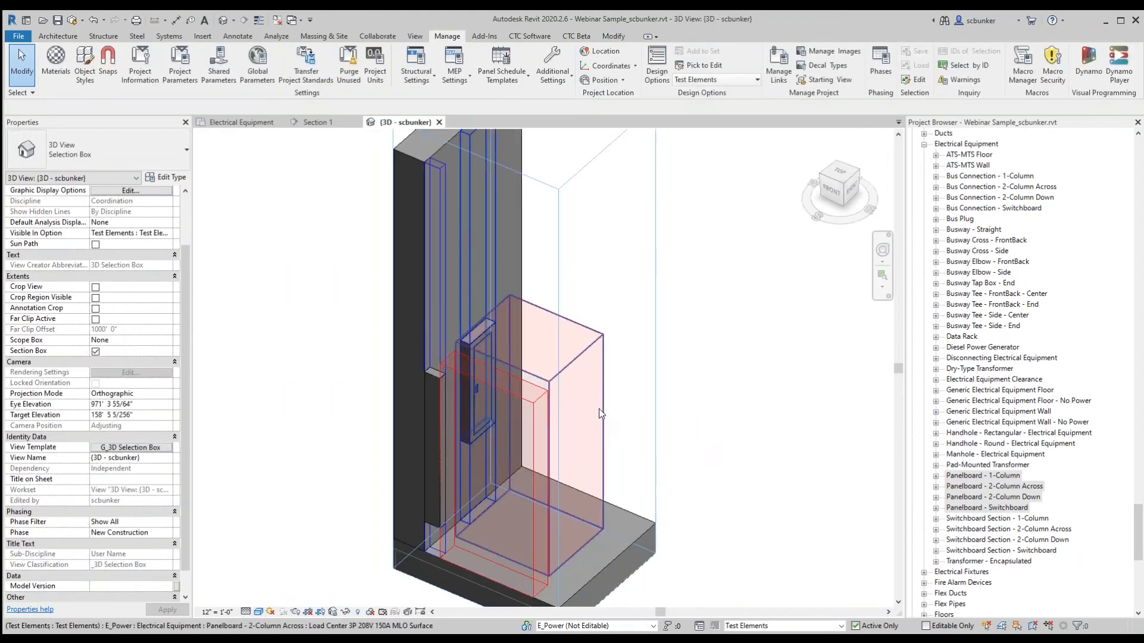
{"action": "left_click", "coordinate": [605, 394]}
{"action": "mouse_move", "coordinate": [632, 387]}
{"action": "middle_mouse_down", "text": "shift"}
{"action": "mouse_move", "coordinate": [651, 434]}
{"action": "mouse_move", "coordinate": [495, 417]}
{"action": "mouse_move", "coordinate": [430, 349]}
{"action": "mouse_move", "coordinate": [620, 401]}
{"action": "middle_mouse_up", "text": "shift"}
{"action": "left_click", "coordinate": [684, 321]}
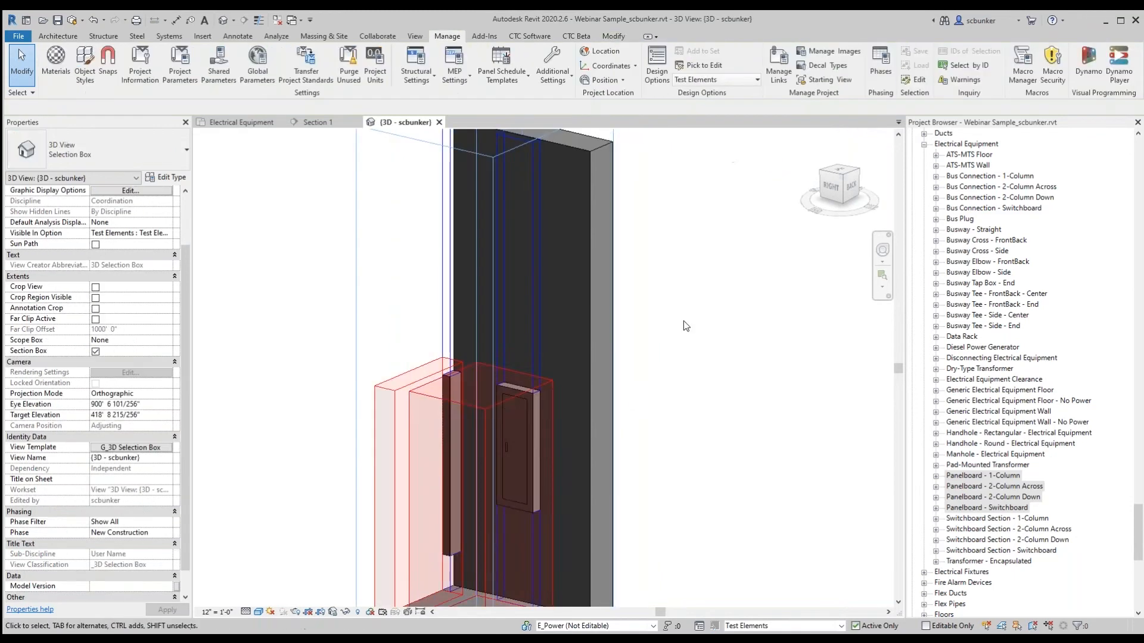
{"action": "middle_click_drag", "start_coordinate": [714, 416], "coordinate": [728, 373]}
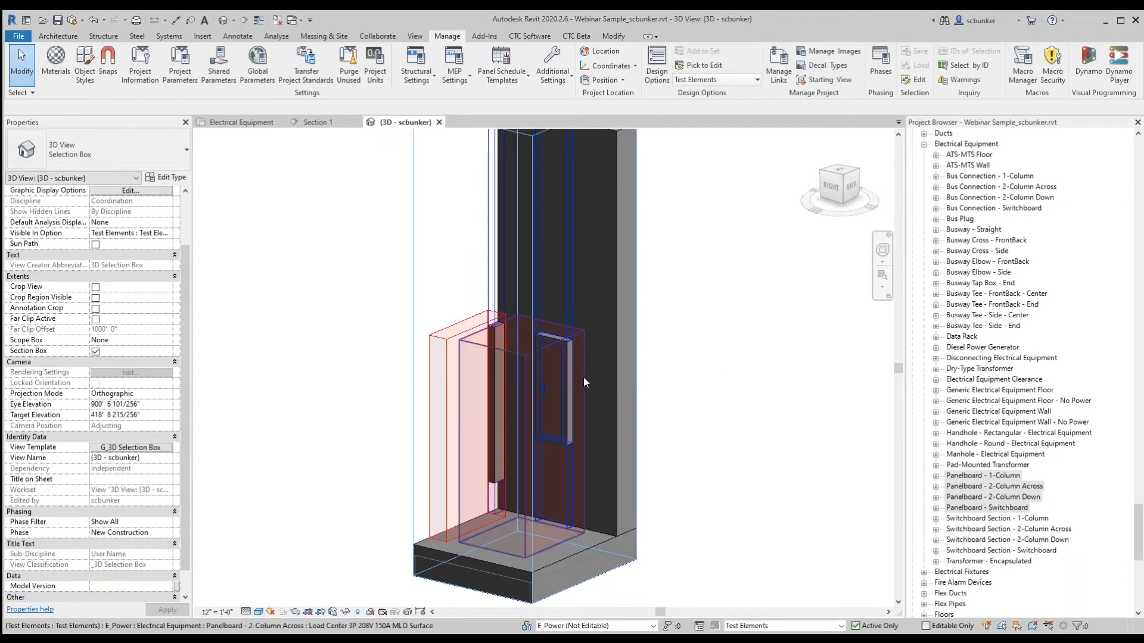
{"action": "middle_click_drag", "start_coordinate": [662, 420], "coordinate": [661, 453]}
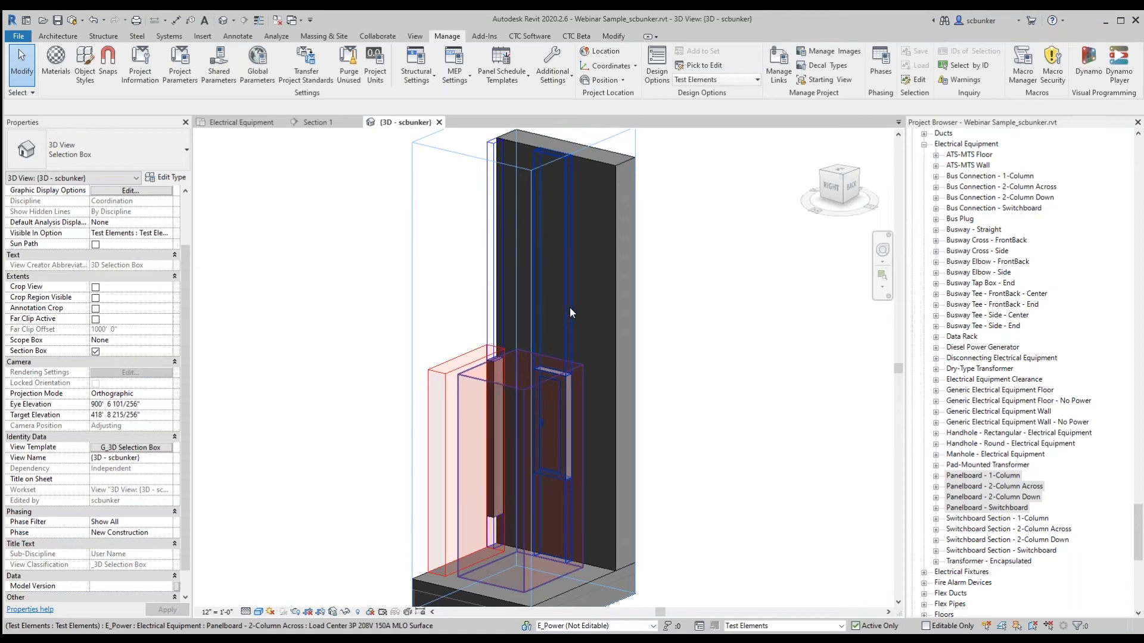
Change the load center type's clearance setting so its working clearance box matches the panel face, and inspect its clearance depth property
{"action": "left_click", "coordinate": [548, 386]}
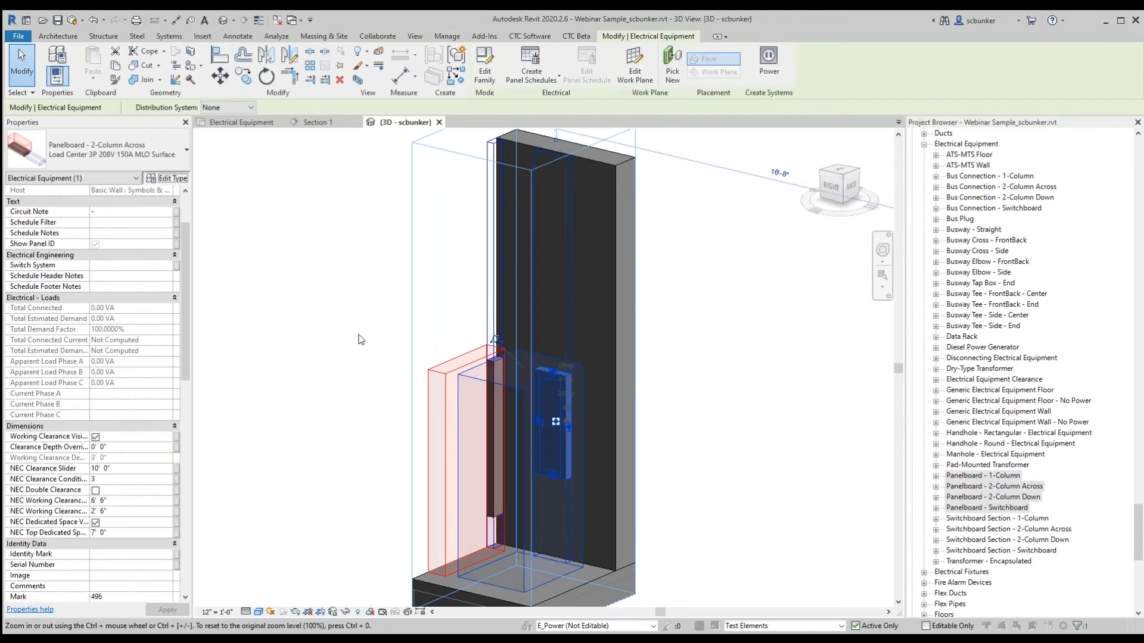
{"action": "left_click", "coordinate": [171, 177]}
{"action": "left_click", "coordinate": [403, 463]}
{"action": "left_click", "coordinate": [455, 625]}
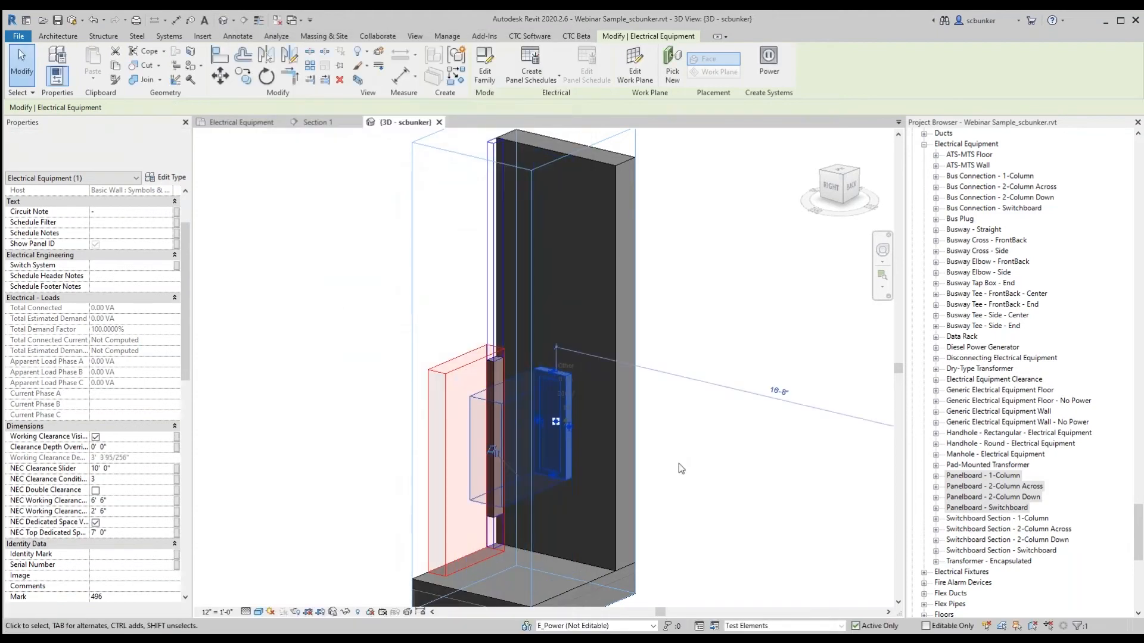
{"action": "left_click", "coordinate": [678, 464]}
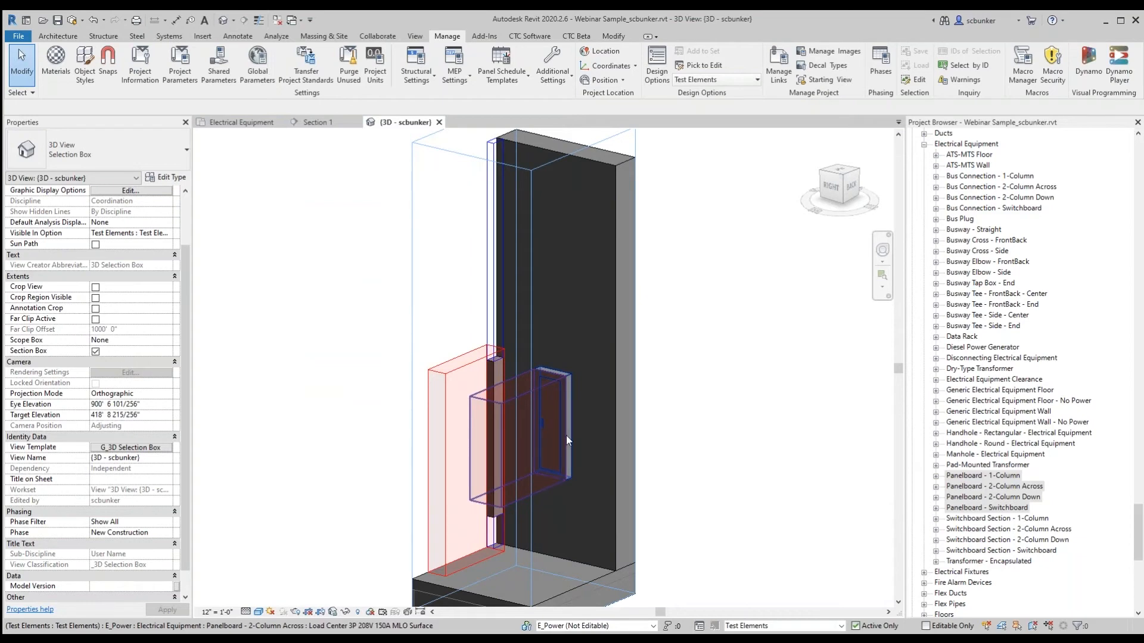
{"action": "left_click", "coordinate": [557, 478]}
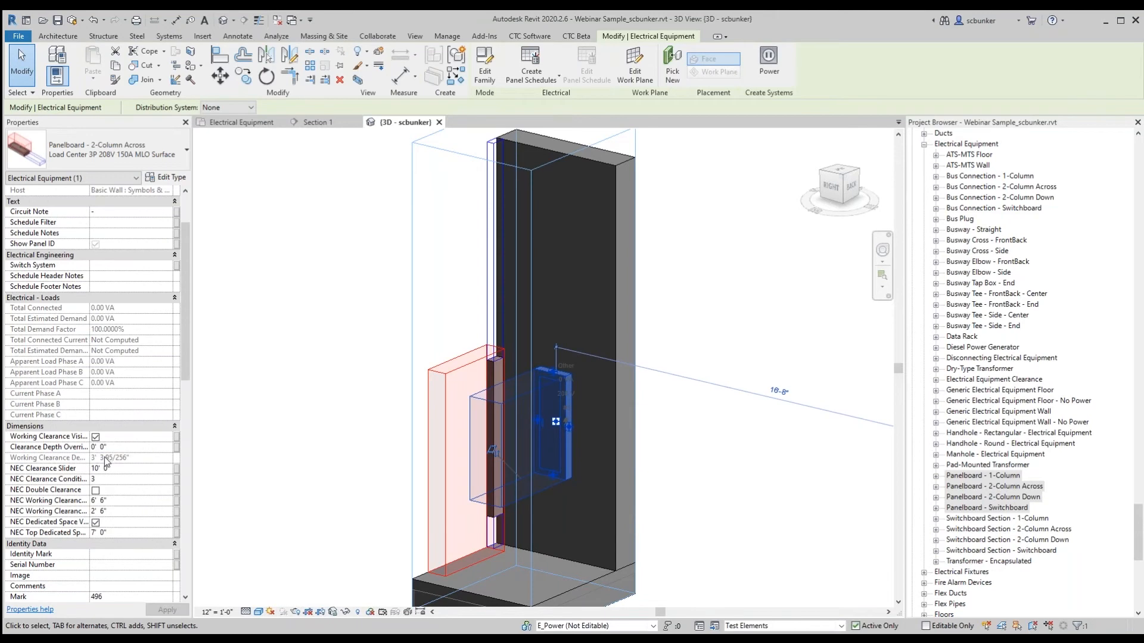
{"action": "left_click", "coordinate": [791, 504]}
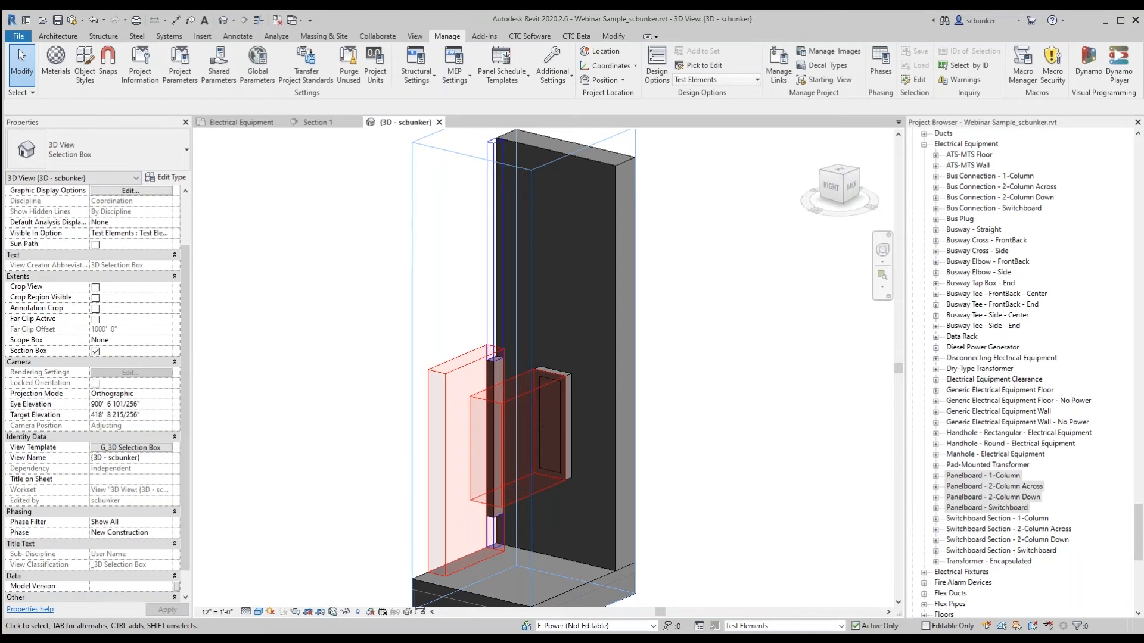
Return to the Electrical Equipment plan, close the inactive views, and examine the switchboard section, busway and bus plug families
{"action": "left_click", "coordinate": [234, 123]}
{"action": "left_click", "coordinate": [277, 20]}
{"action": "middle_click_drag", "start_coordinate": [797, 322], "coordinate": [529, 321]}
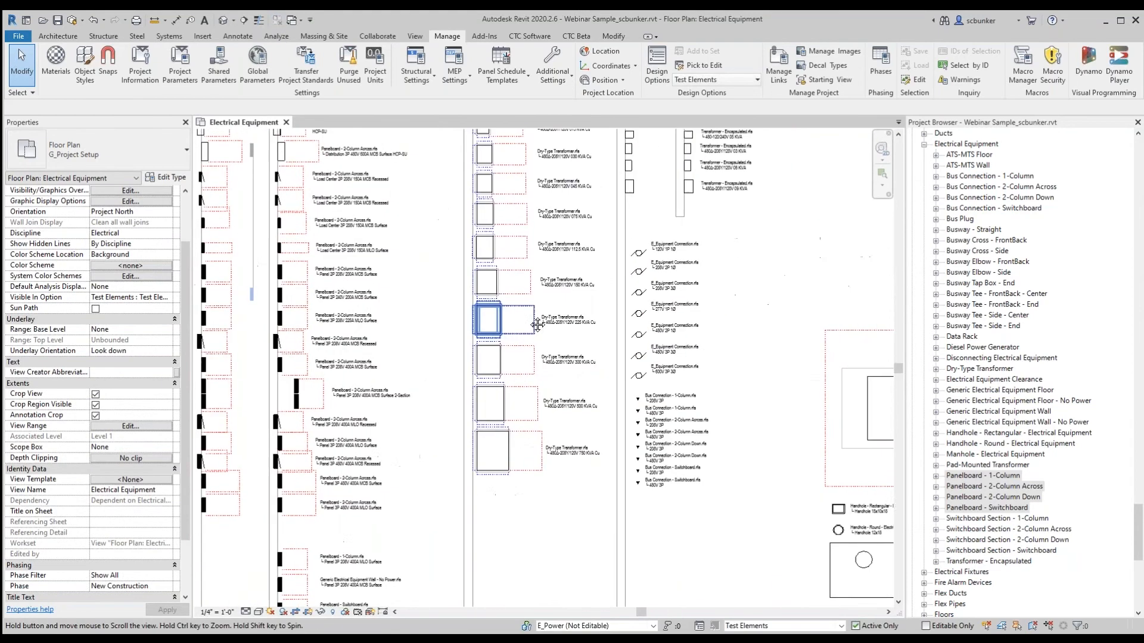
{"action": "middle_click_drag", "start_coordinate": [430, 377], "coordinate": [793, 315]}
{"action": "scroll", "coordinate": [793, 315], "scroll_direction": "down", "scroll_amount": 1}
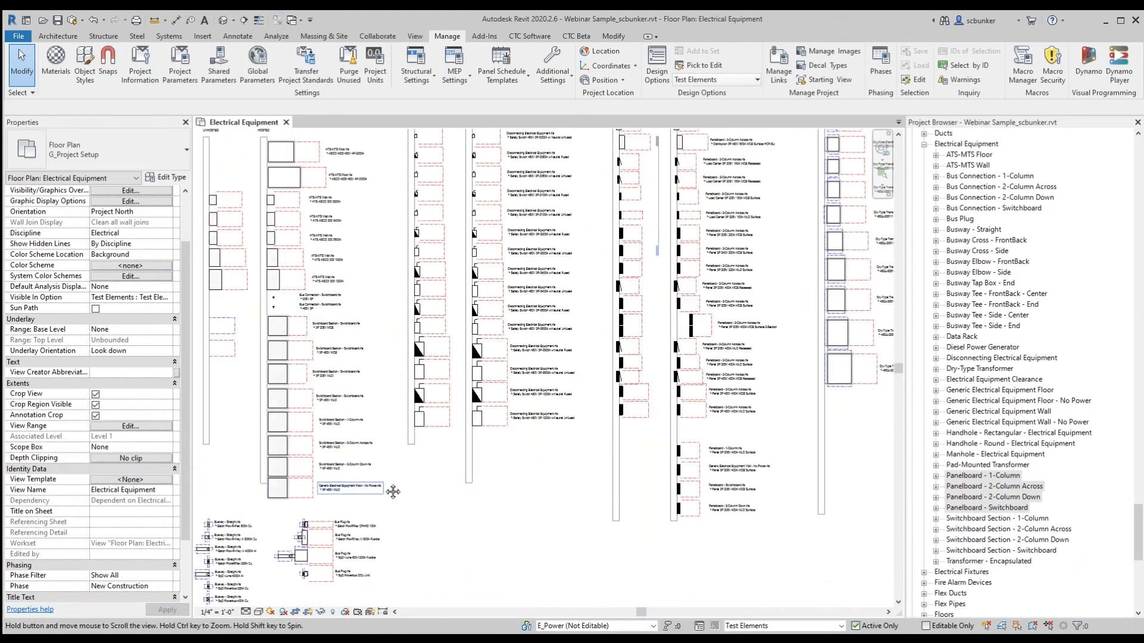
{"action": "middle_click_drag", "start_coordinate": [392, 493], "coordinate": [562, 371]}
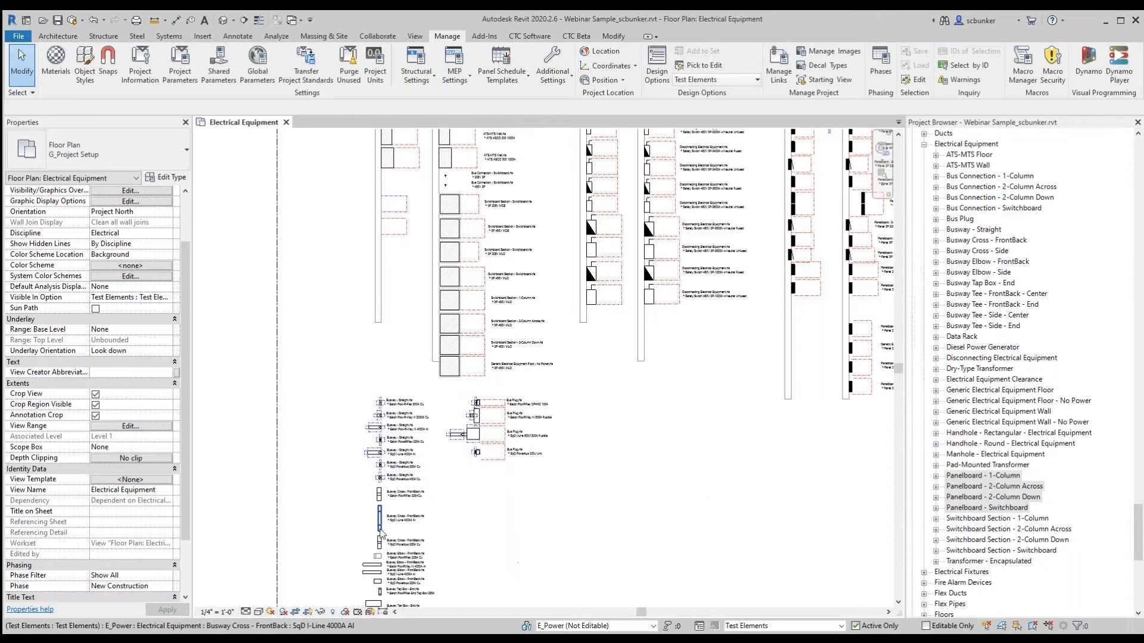
{"action": "scroll", "coordinate": [452, 453], "scroll_direction": "up", "scroll_amount": 2}
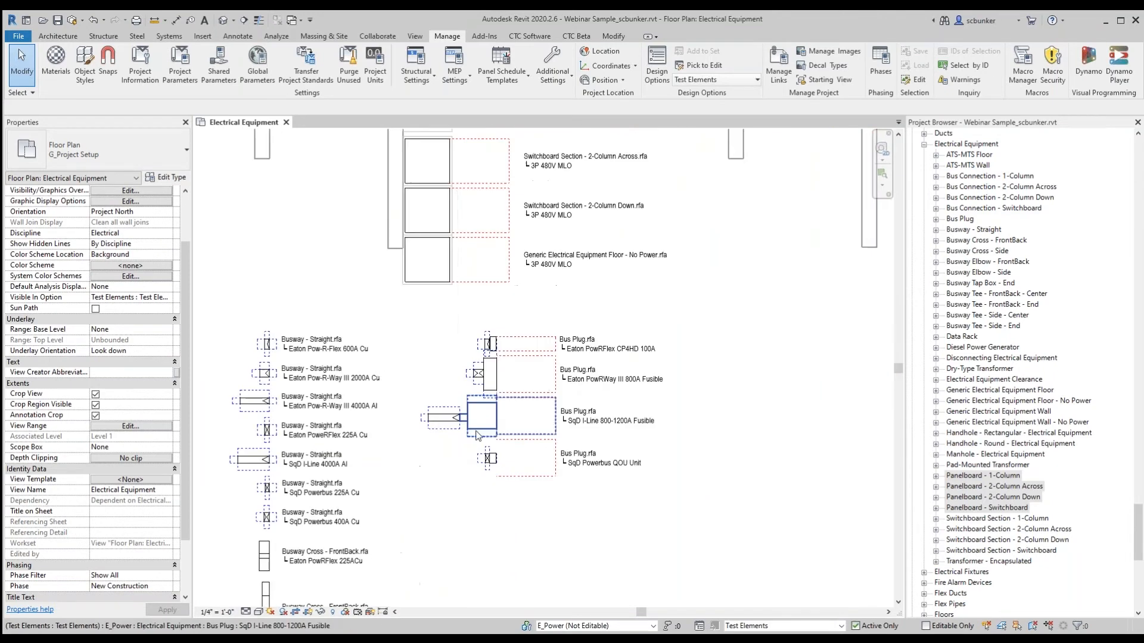
{"action": "scroll", "coordinate": [405, 358], "scroll_direction": "up", "scroll_amount": 2}
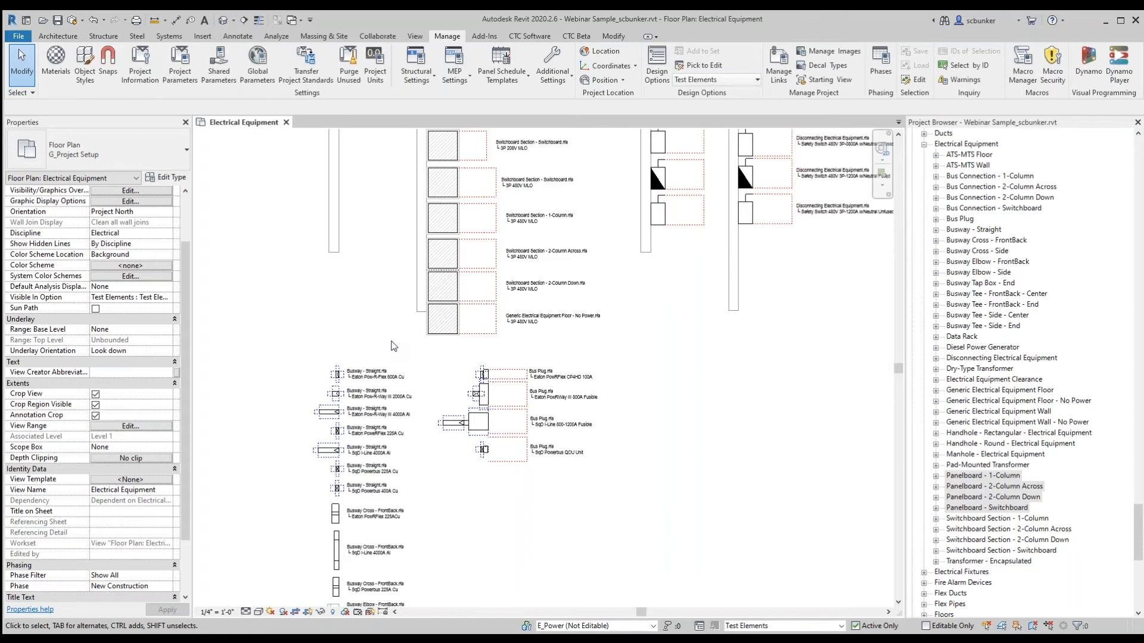
{"action": "scroll", "coordinate": [390, 343], "scroll_direction": "down", "scroll_amount": 1}
{"action": "scroll", "coordinate": [348, 421], "scroll_direction": "down", "scroll_amount": 1}
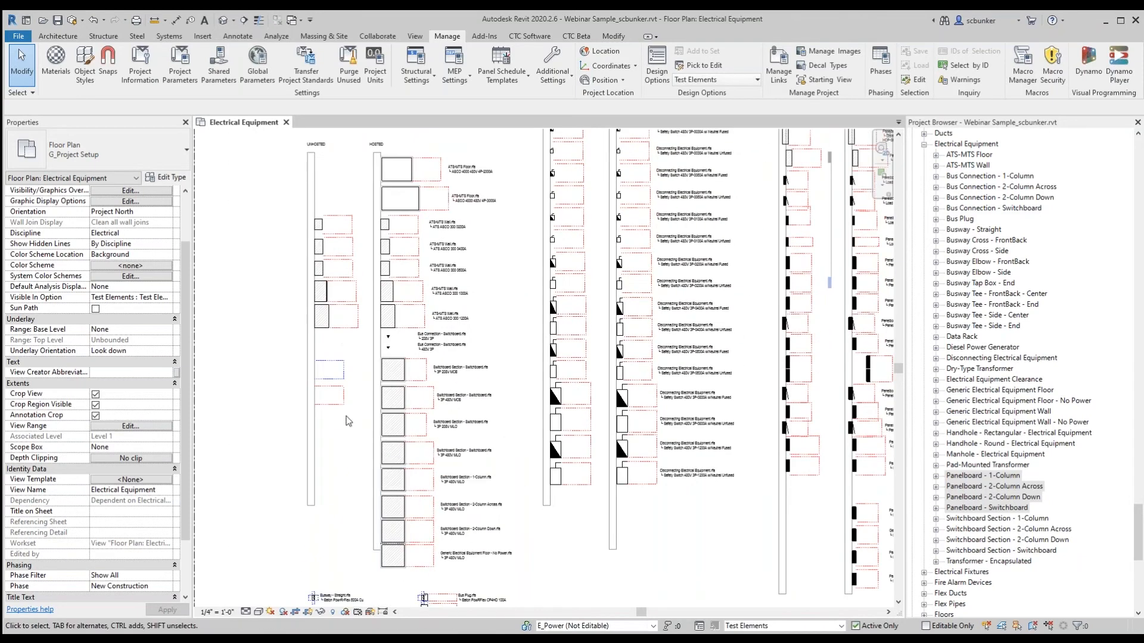
Examine the pad-mounted transformer, handhole and manhole families, and show the full extent of the Electrical Equipment plan
{"action": "middle_click_drag", "start_coordinate": [870, 435], "coordinate": [456, 325]}
{"action": "scroll", "coordinate": [481, 330], "scroll_direction": "down", "scroll_amount": 2}
{"action": "middle_click_drag", "start_coordinate": [670, 356], "coordinate": [407, 324]}
{"action": "scroll", "coordinate": [616, 386], "scroll_direction": "up", "scroll_amount": 3}
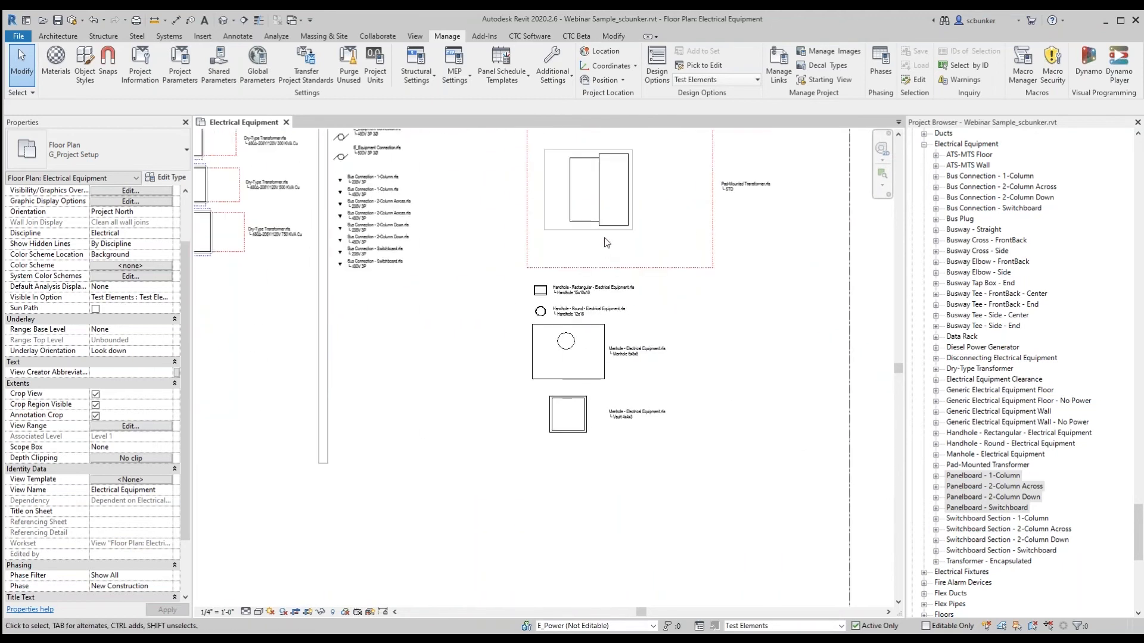
{"action": "scroll", "coordinate": [448, 352], "scroll_direction": "down", "scroll_amount": 1}
{"action": "middle_click", "coordinate": [730, 311]}
{"action": "middle_click", "coordinate": [730, 312]}
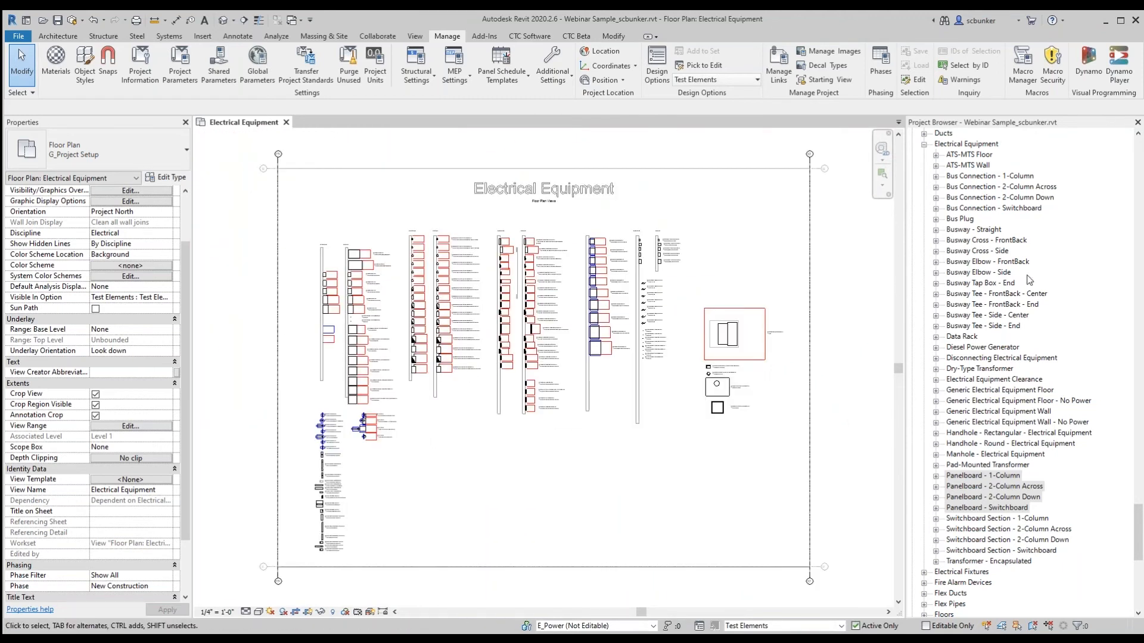
Open the Electrical Fixtures floor plan and examine the unhosted and hosted wall receptacle families
{"action": "left_click_drag", "start_coordinate": [1137, 512], "coordinate": [1117, 202]}
{"action": "left_click", "coordinate": [1009, 176]}
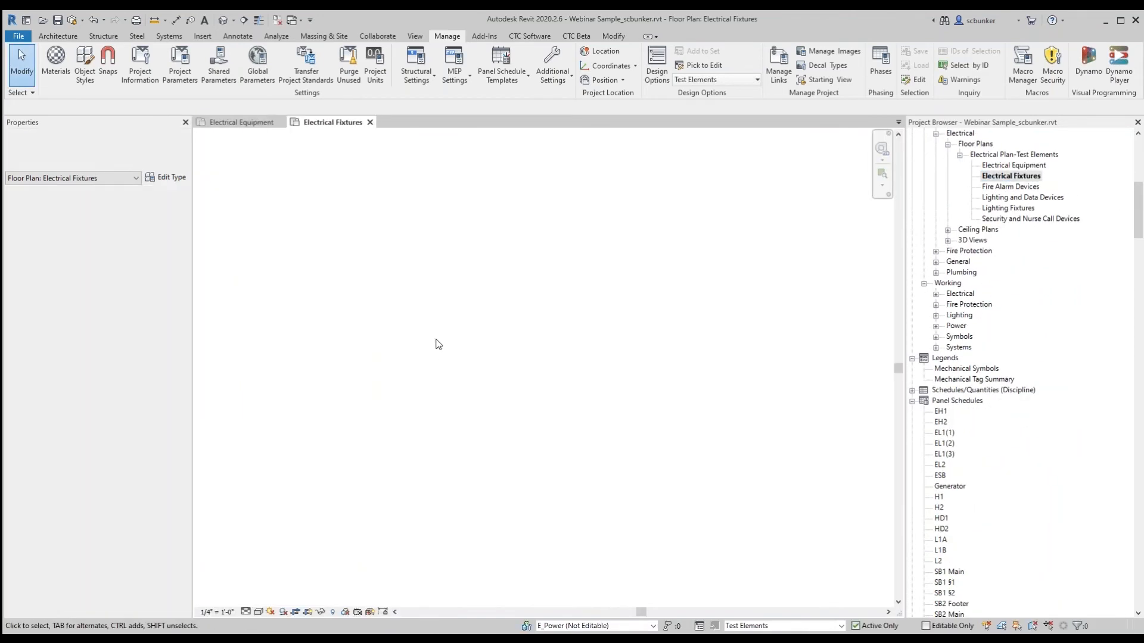
{"action": "scroll", "coordinate": [320, 288], "scroll_direction": "up", "scroll_amount": 5}
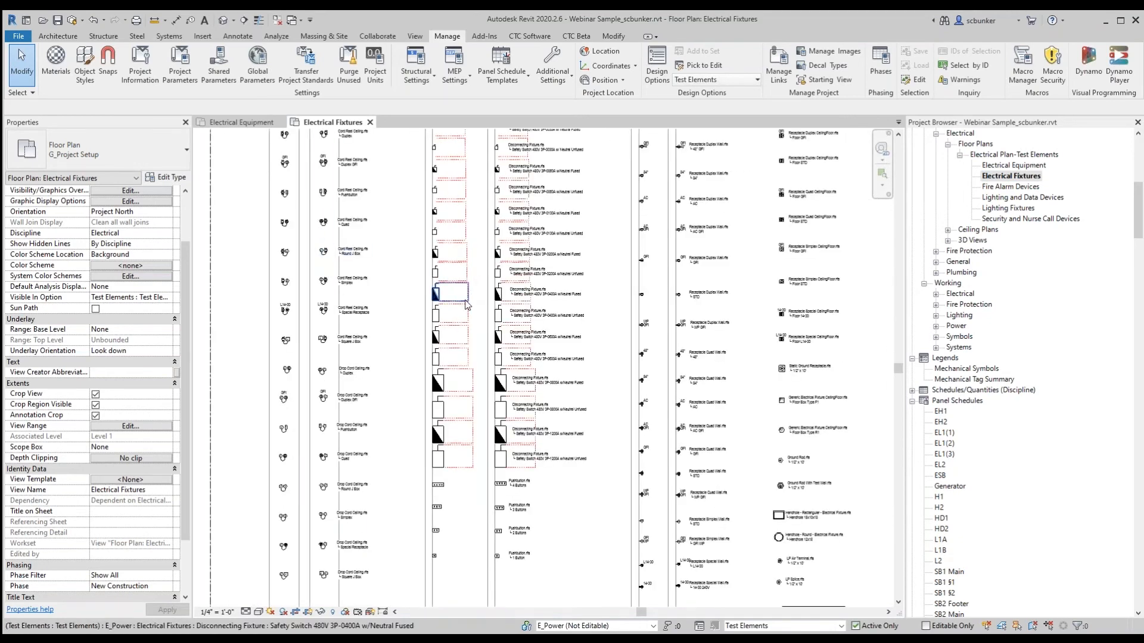
{"action": "middle_click_drag", "start_coordinate": [656, 222], "coordinate": [404, 292]}
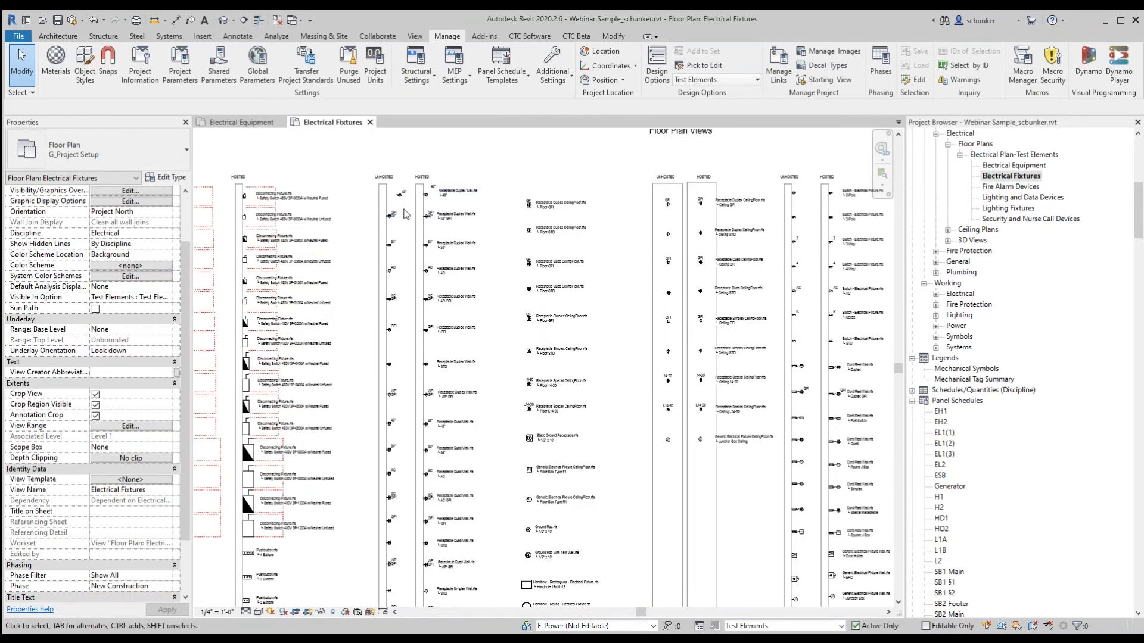
{"action": "scroll", "coordinate": [406, 213], "scroll_direction": "up", "scroll_amount": 3}
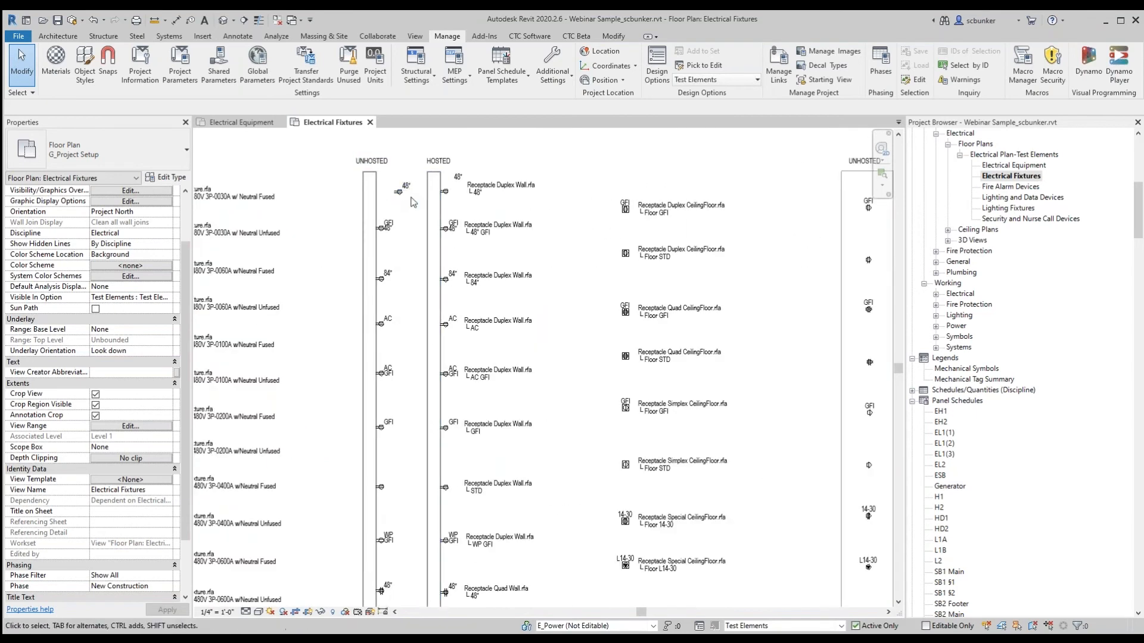
Examine the cord reel and Generic Electrical Fixture Wall families, highlighting the unhosted and hosted types from Door Holder to SPD
{"action": "middle_click_drag", "start_coordinate": [636, 322], "coordinate": [310, 303]}
{"action": "scroll", "coordinate": [310, 303], "scroll_direction": "down", "scroll_amount": 1}
{"action": "scroll", "coordinate": [310, 302], "scroll_direction": "down", "scroll_amount": 1}
{"action": "middle_click_drag", "start_coordinate": [432, 388], "coordinate": [208, 309]}
{"action": "middle_click_drag", "start_coordinate": [441, 549], "coordinate": [421, 382]}
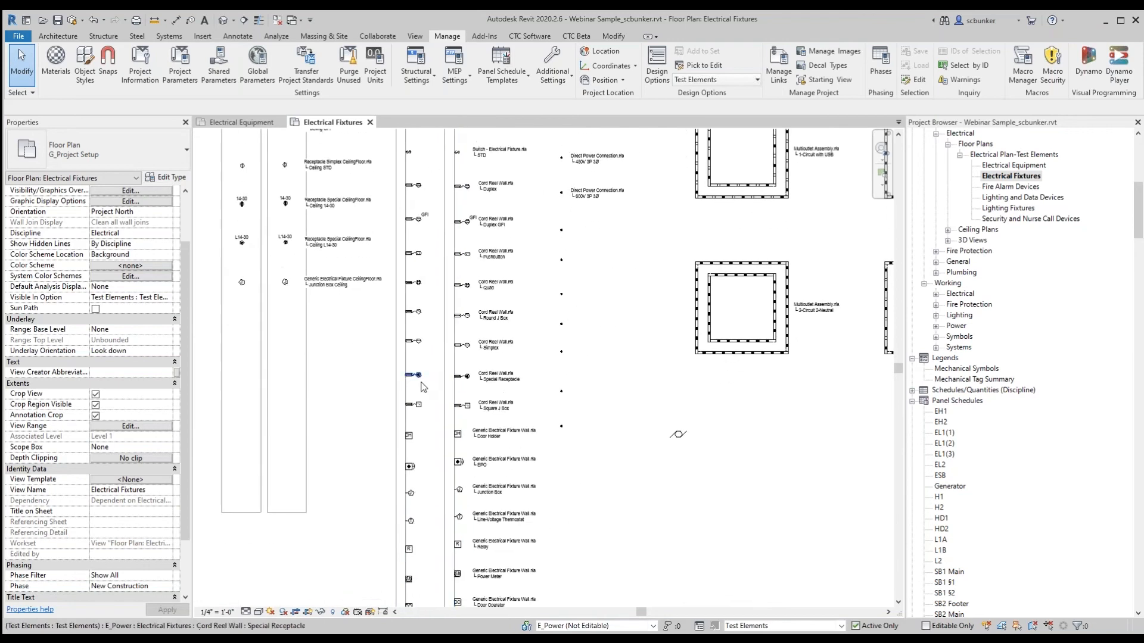
{"action": "scroll", "coordinate": [431, 526], "scroll_direction": "up", "scroll_amount": 3}
{"action": "middle_click_drag", "start_coordinate": [442, 560], "coordinate": [446, 418]}
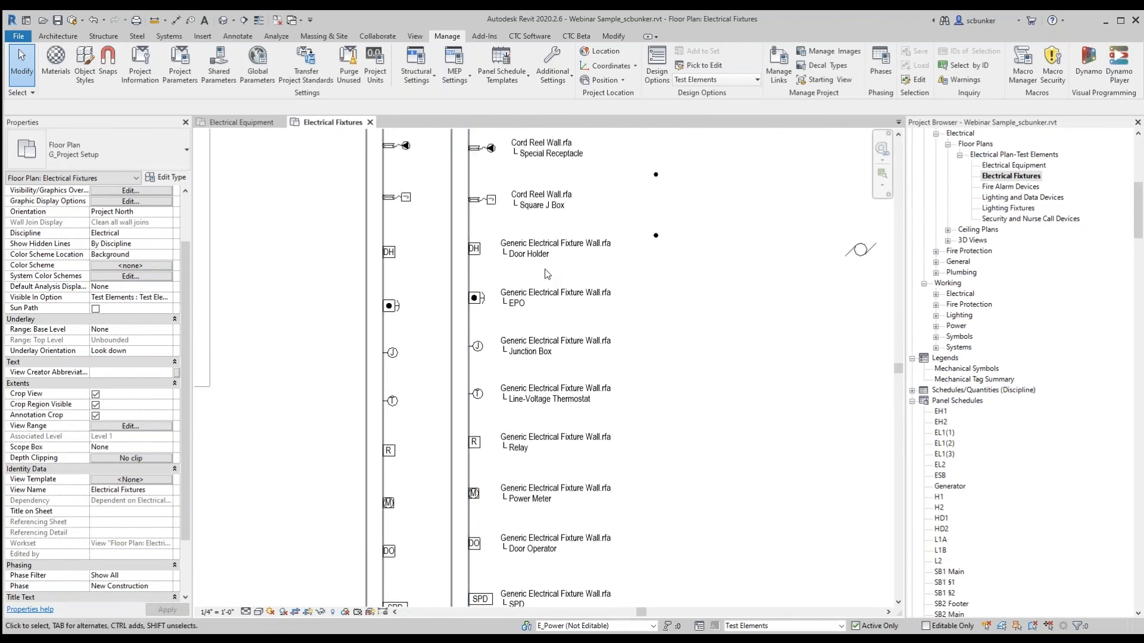
{"action": "middle_click_drag", "start_coordinate": [437, 288], "coordinate": [445, 221]}
{"action": "scroll", "coordinate": [445, 221], "scroll_direction": "down", "scroll_amount": 1}
{"action": "left_click_drag", "start_coordinate": [343, 159], "coordinate": [554, 529]}
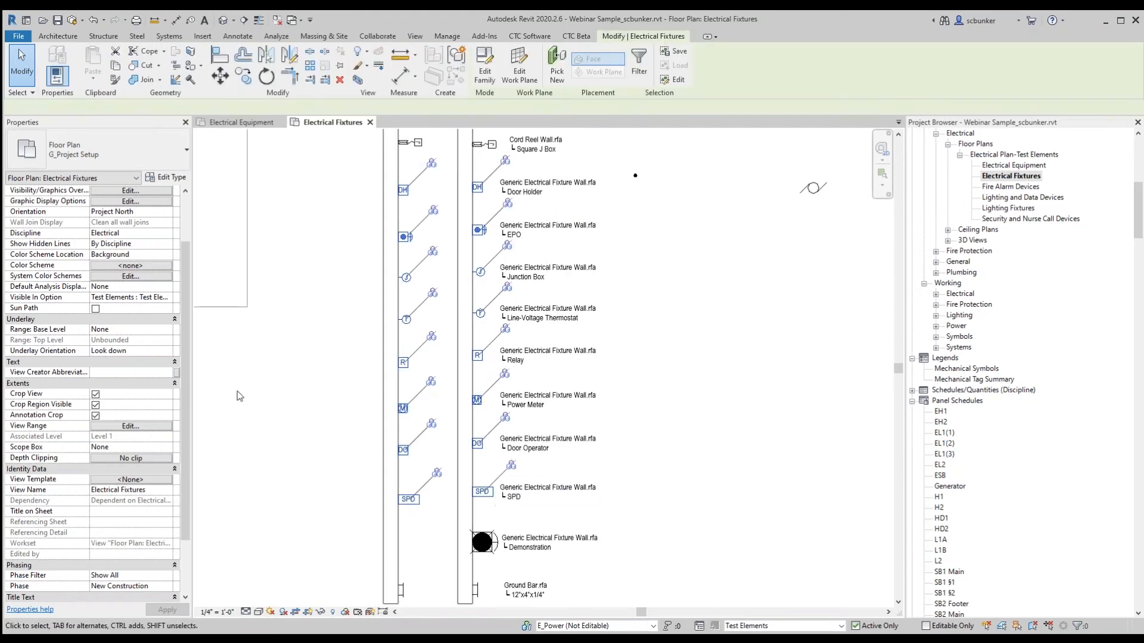
{"action": "left_click", "coordinate": [332, 361]}
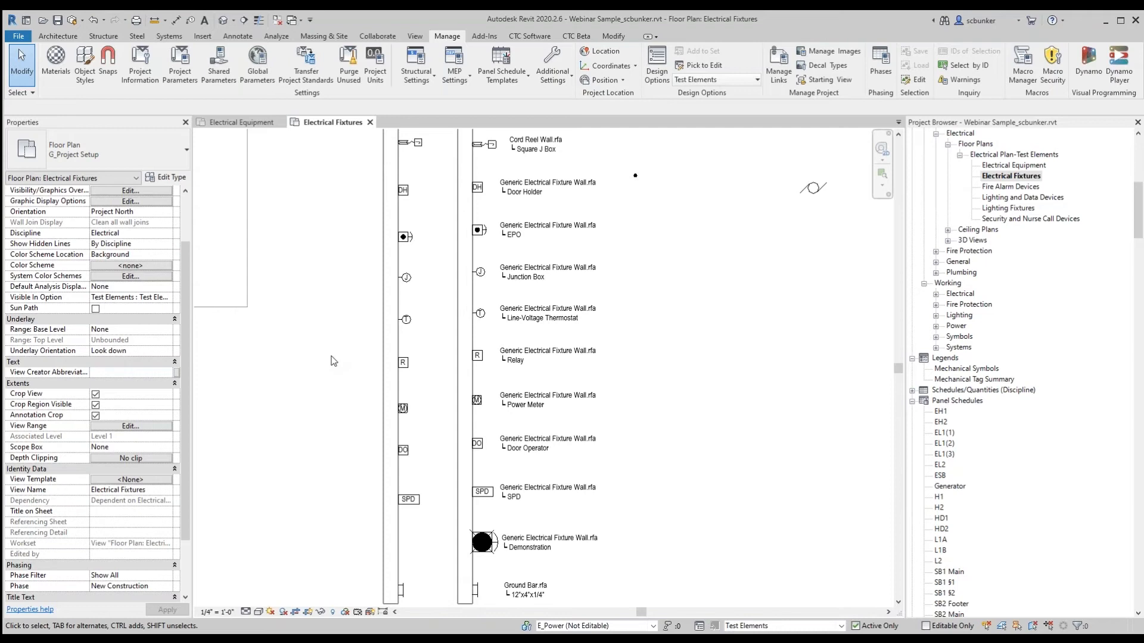
Inspect the symbol options in the type properties of the unhosted Line-Voltage Thermostat fixture
{"action": "left_click", "coordinate": [406, 320]}
{"action": "scroll", "coordinate": [355, 311], "scroll_direction": "up", "scroll_amount": 3}
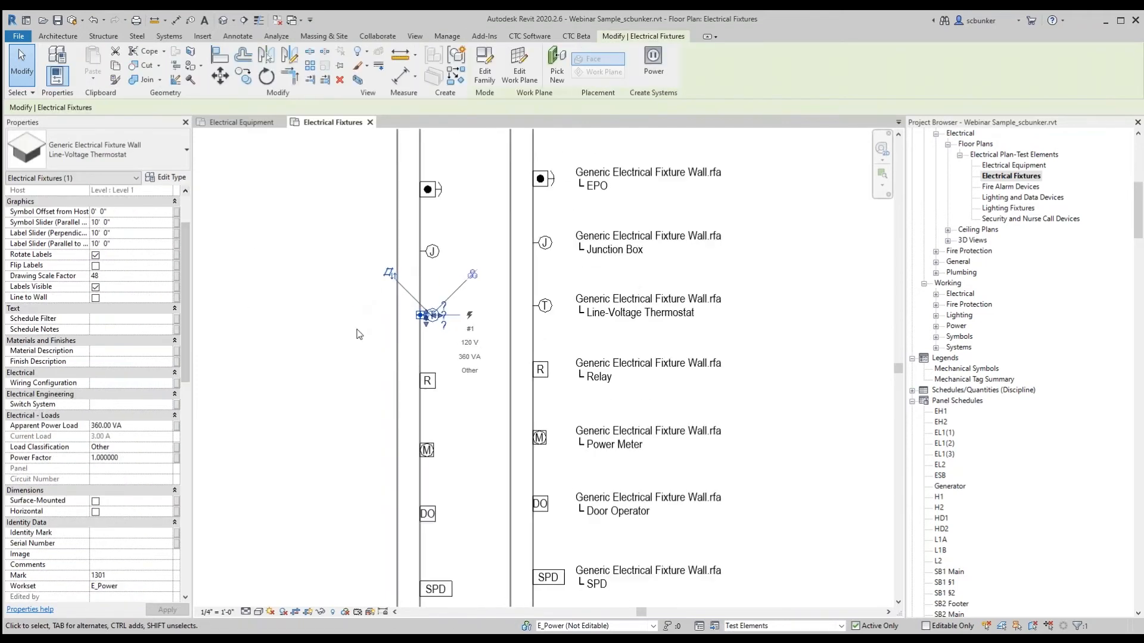
{"action": "left_click", "coordinate": [166, 178]}
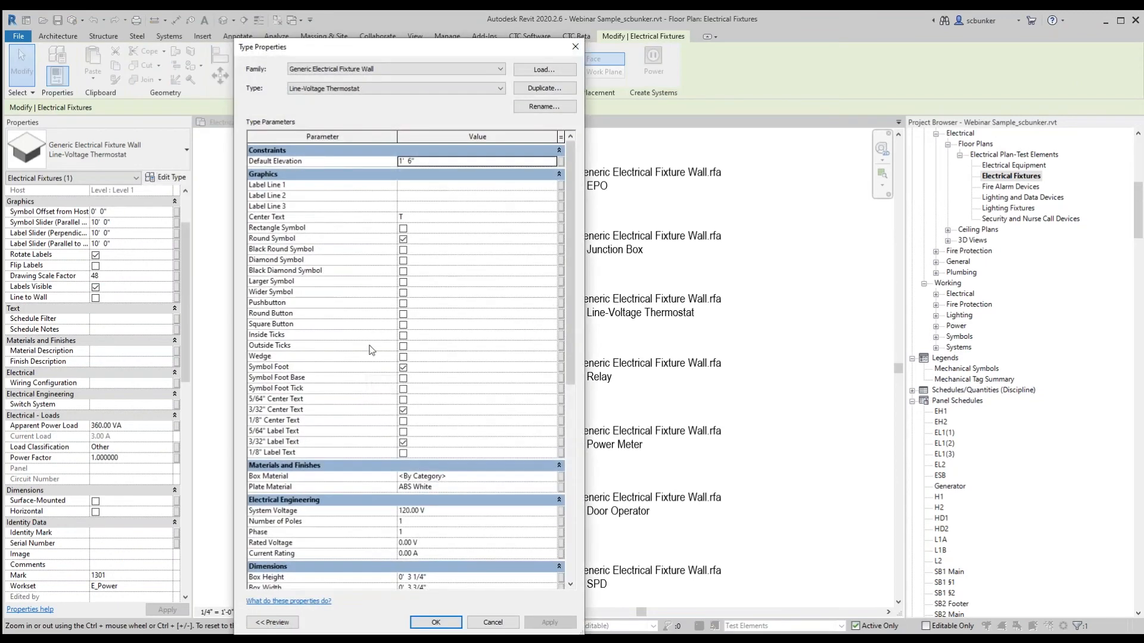
{"action": "key", "text": "Escape"}
In the Demonstration fixture type, enable Round Button and disable Pushbutton, Larger Symbol, Black Round Symbol, Round Symbol and Symbol Foot Tick
{"action": "middle_click_drag", "start_coordinate": [589, 579], "coordinate": [521, 282]}
{"action": "left_click", "coordinate": [538, 391]}
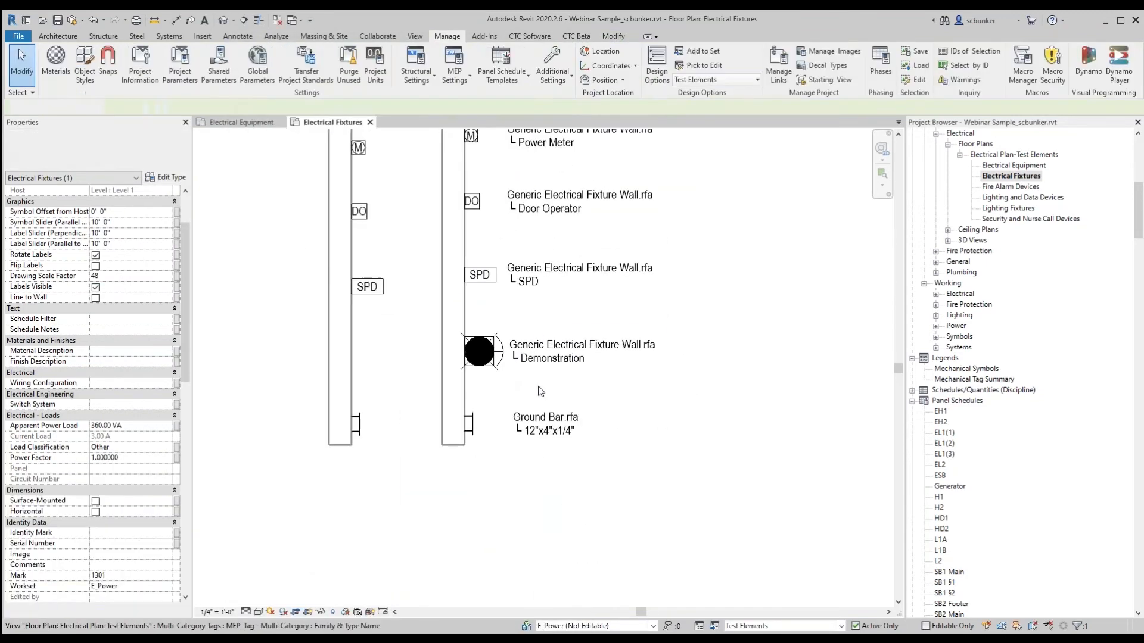
{"action": "left_click", "coordinate": [477, 351]}
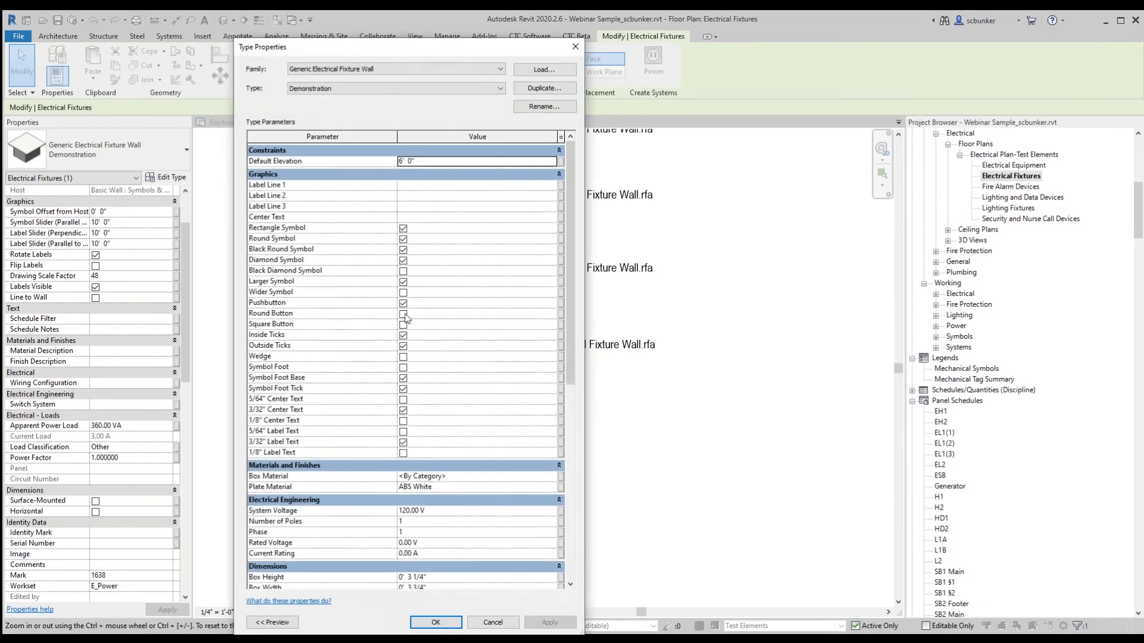
{"action": "left_click", "coordinate": [403, 313]}
{"action": "left_click", "coordinate": [403, 303]}
{"action": "left_click", "coordinate": [403, 281]}
{"action": "left_click", "coordinate": [403, 249]}
{"action": "left_click", "coordinate": [403, 239]}
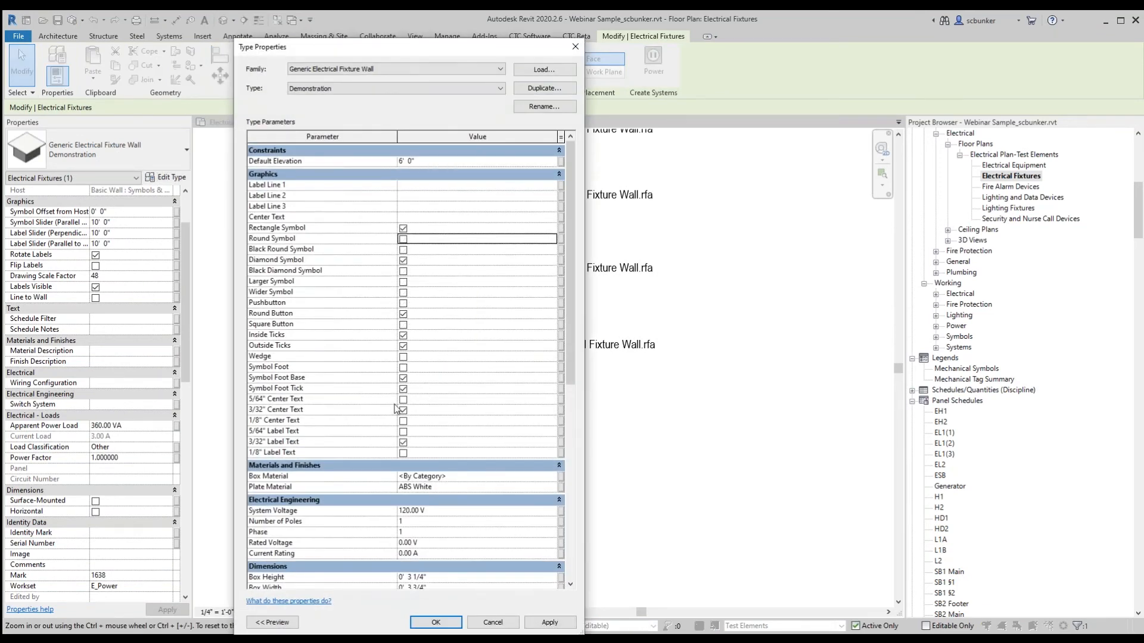
{"action": "left_click", "coordinate": [404, 389]}
{"action": "left_click", "coordinate": [436, 622]}
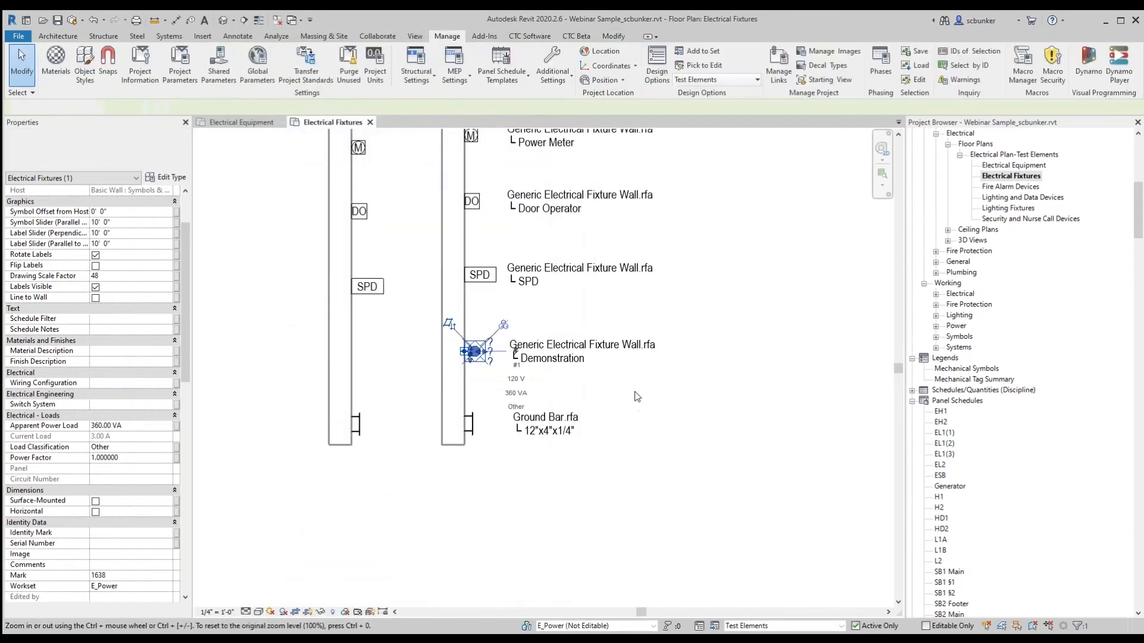
{"action": "left_click", "coordinate": [634, 392]}
{"action": "scroll", "coordinate": [476, 378], "scroll_direction": "up", "scroll_amount": 3}
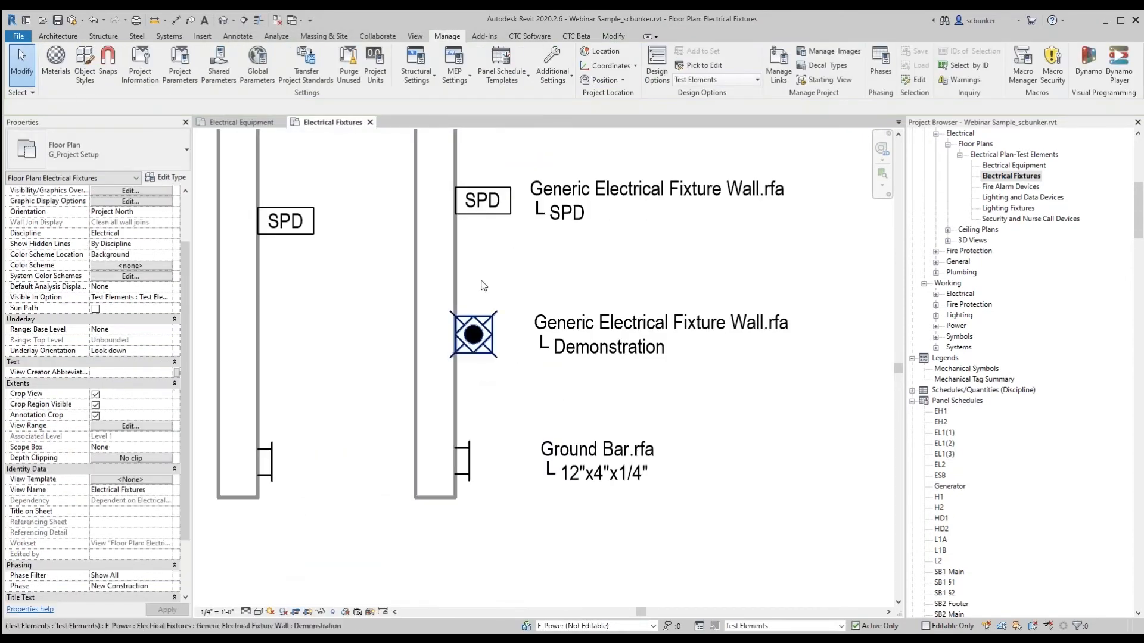
Examine the multioutlet assembly families and inspect the instance properties of a 2-Circuit 2-Neutral segment
{"action": "scroll", "coordinate": [485, 377], "scroll_direction": "down", "scroll_amount": 2}
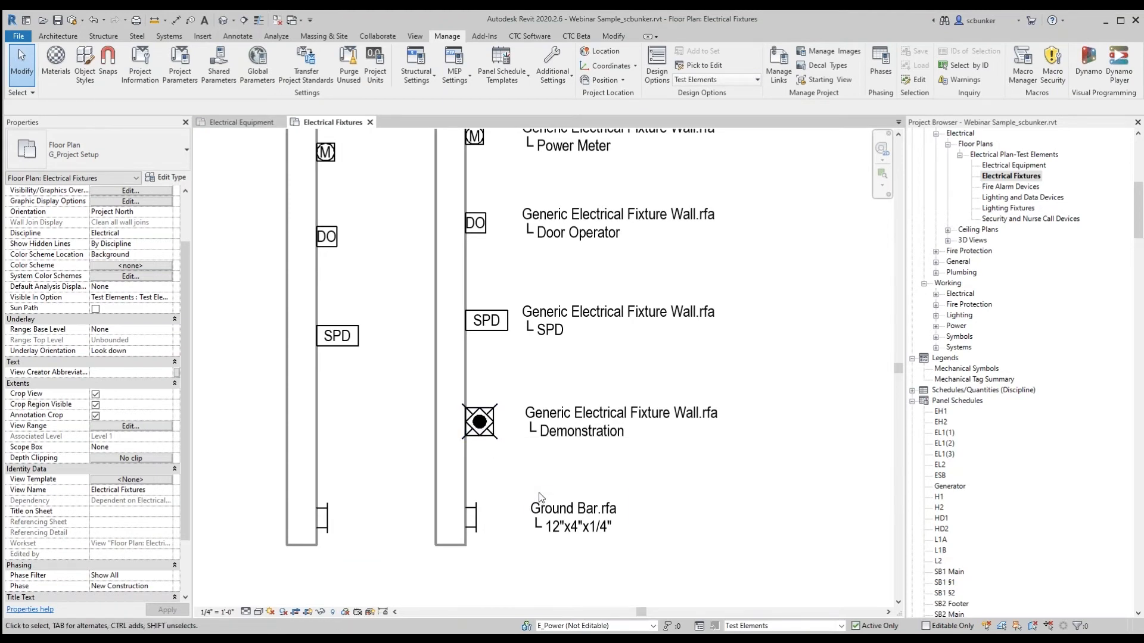
{"action": "scroll", "coordinate": [536, 500], "scroll_direction": "down", "scroll_amount": 3}
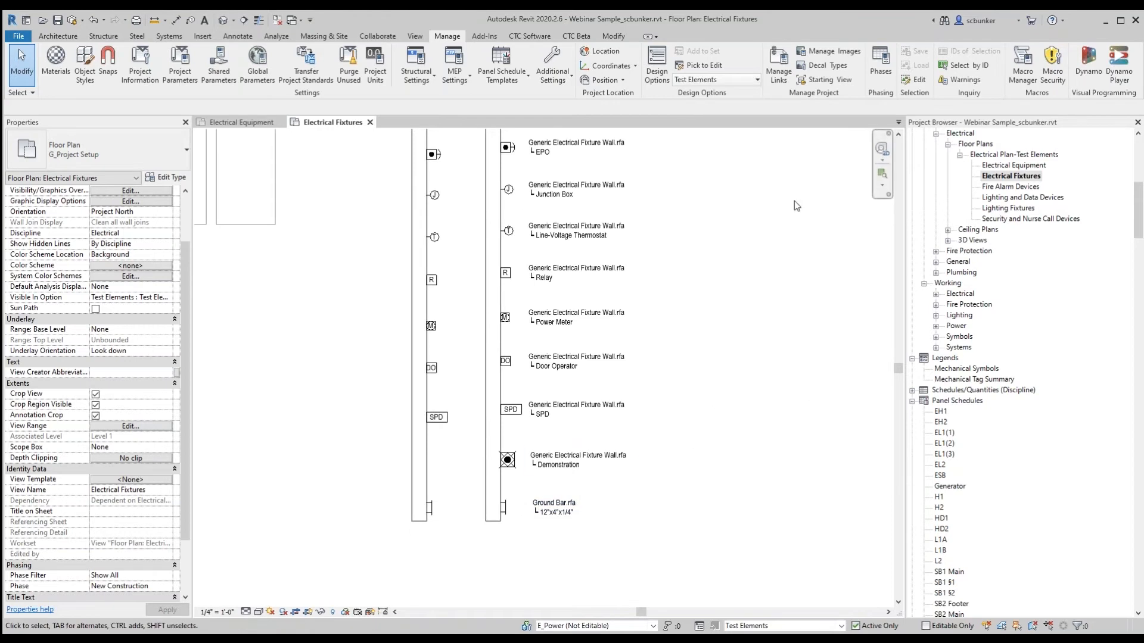
{"action": "scroll", "coordinate": [560, 471], "scroll_direction": "up", "scroll_amount": 3}
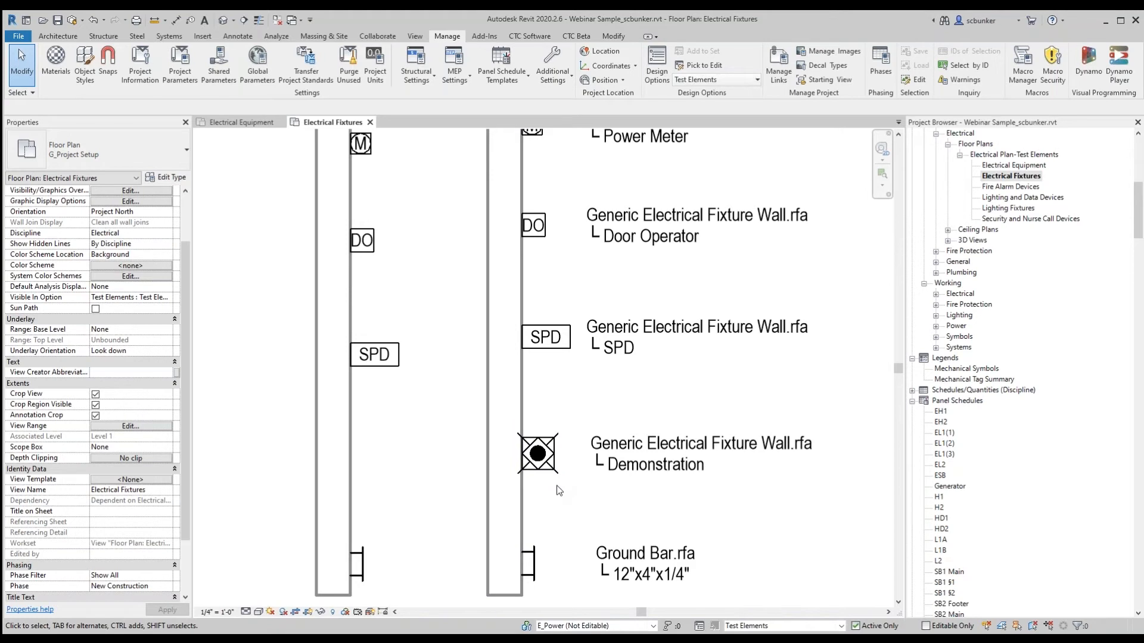
{"action": "scroll", "coordinate": [572, 501], "scroll_direction": "down", "scroll_amount": 5}
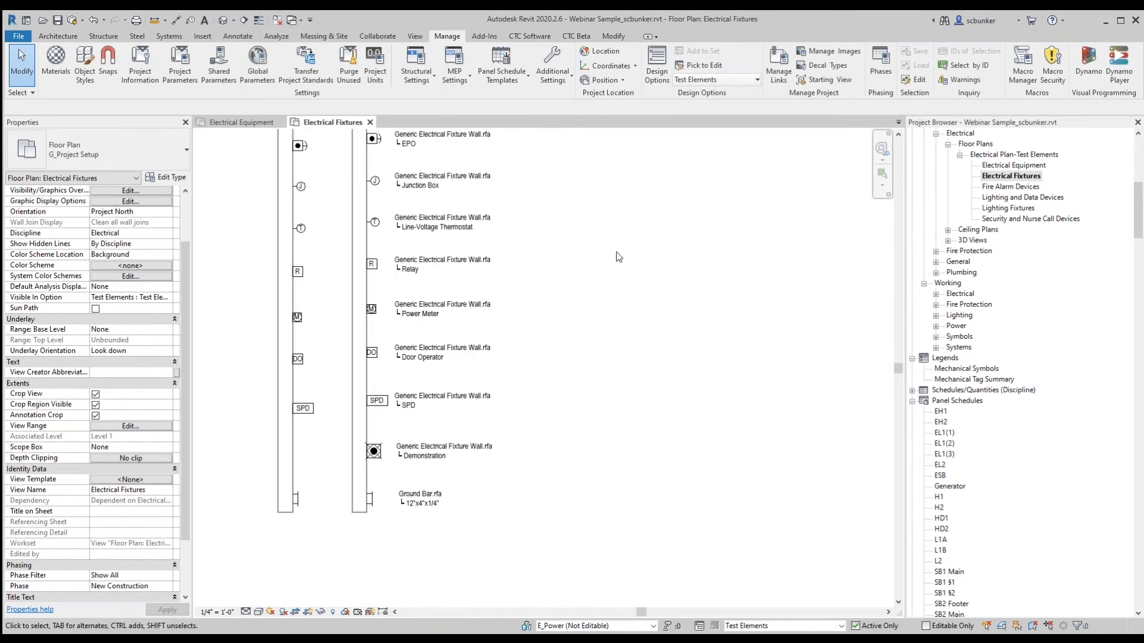
{"action": "middle_click_drag", "start_coordinate": [605, 260], "coordinate": [413, 560]}
{"action": "middle_click_drag", "start_coordinate": [656, 405], "coordinate": [579, 531]}
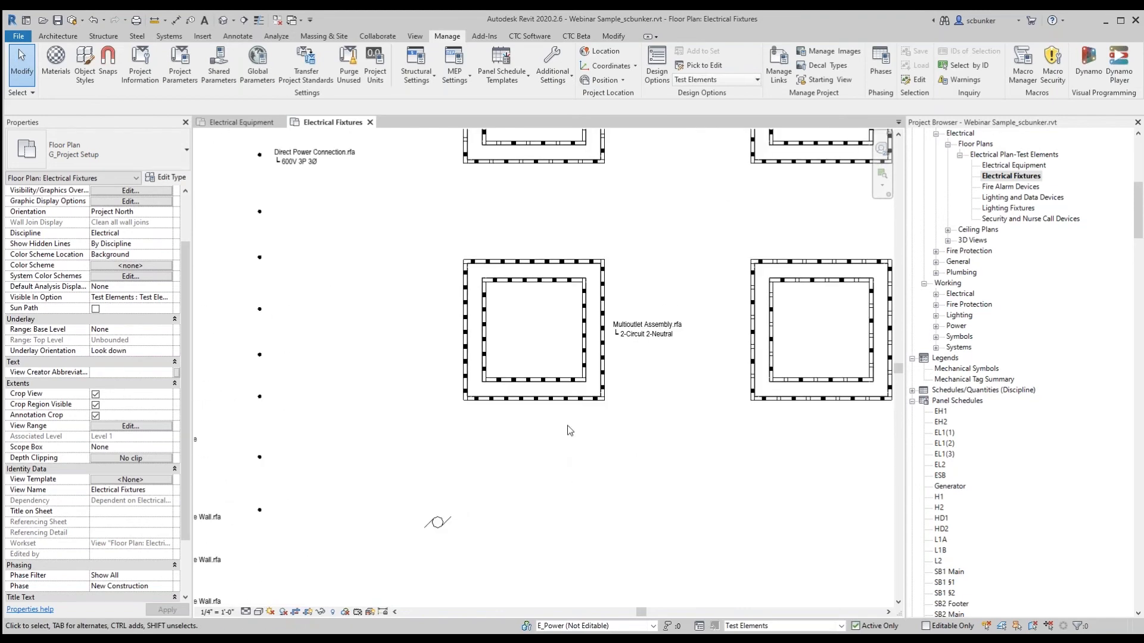
{"action": "scroll", "coordinate": [572, 410], "scroll_direction": "up", "scroll_amount": 2}
{"action": "left_click", "coordinate": [571, 394]}
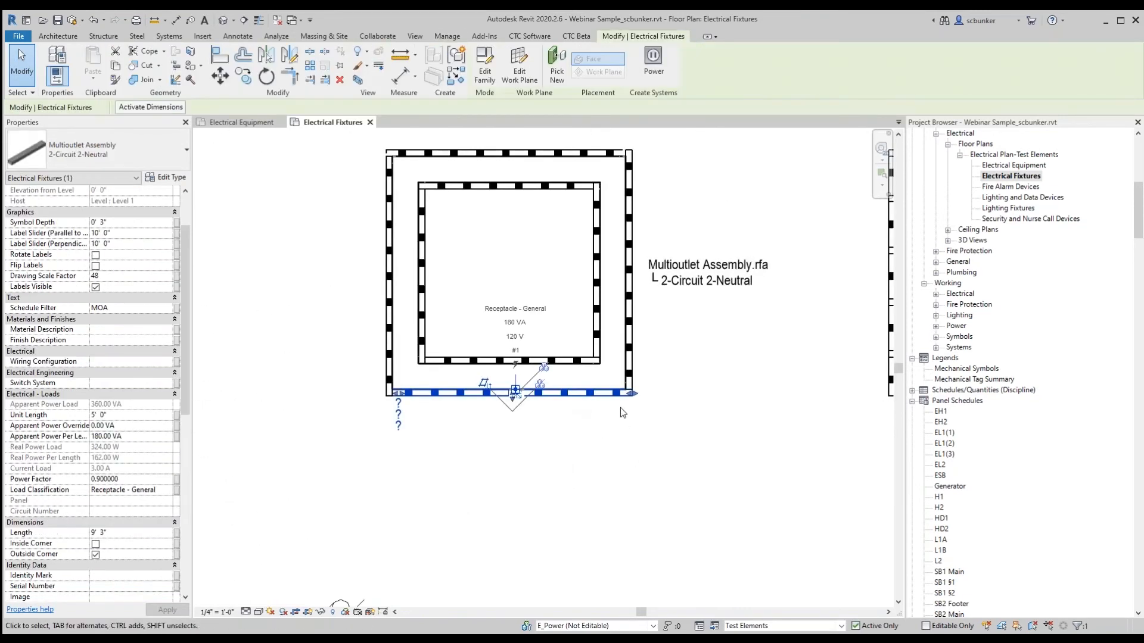
{"action": "scroll", "coordinate": [618, 403], "scroll_direction": "down", "scroll_amount": 4}
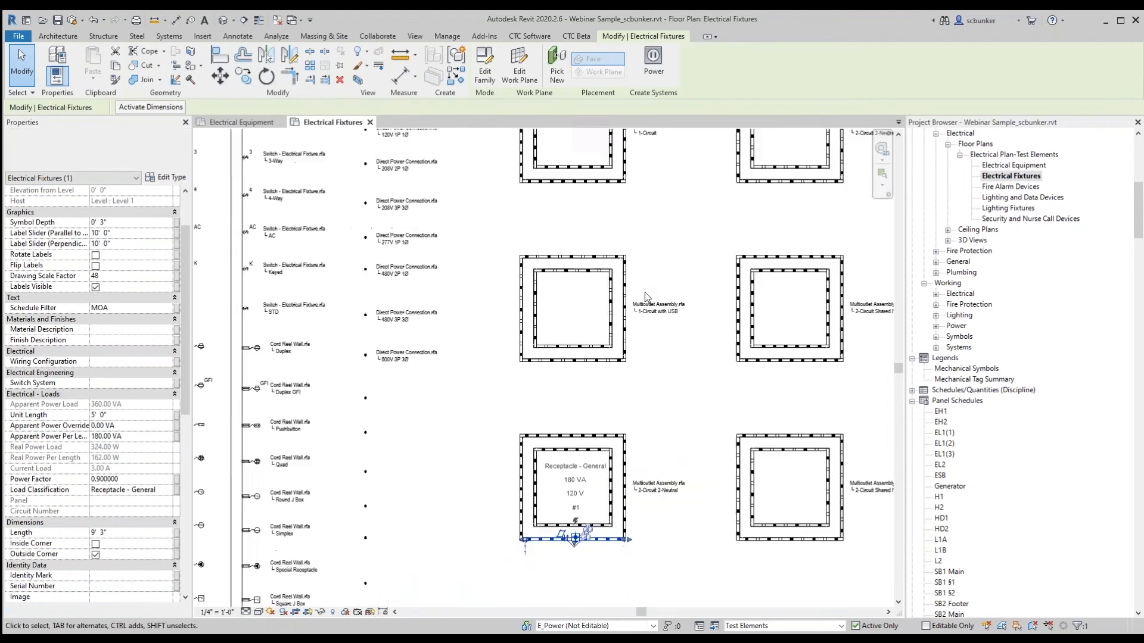
Shorten the lower outer segment of the 1-Circuit multioutlet assembly to about 2' 2" and stretch it back to the wall corner
{"action": "left_click", "coordinate": [617, 467]}
{"action": "scroll", "coordinate": [579, 378], "scroll_direction": "up", "scroll_amount": 2}
{"action": "left_click", "coordinate": [582, 374]}
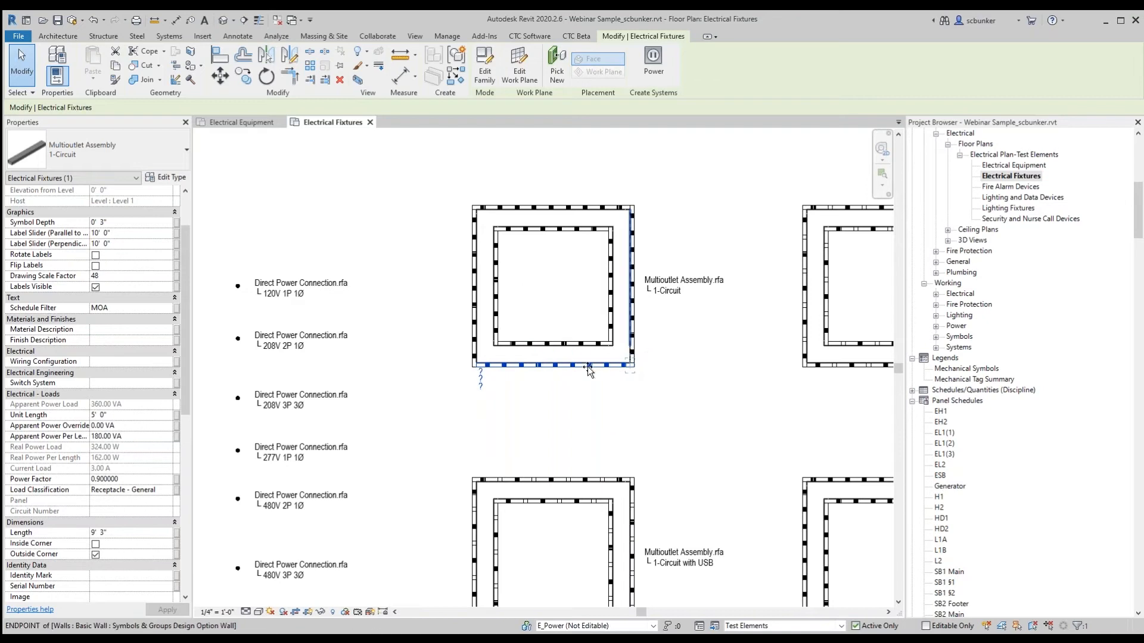
{"action": "left_click_drag", "start_coordinate": [514, 372], "coordinate": [523, 356]}
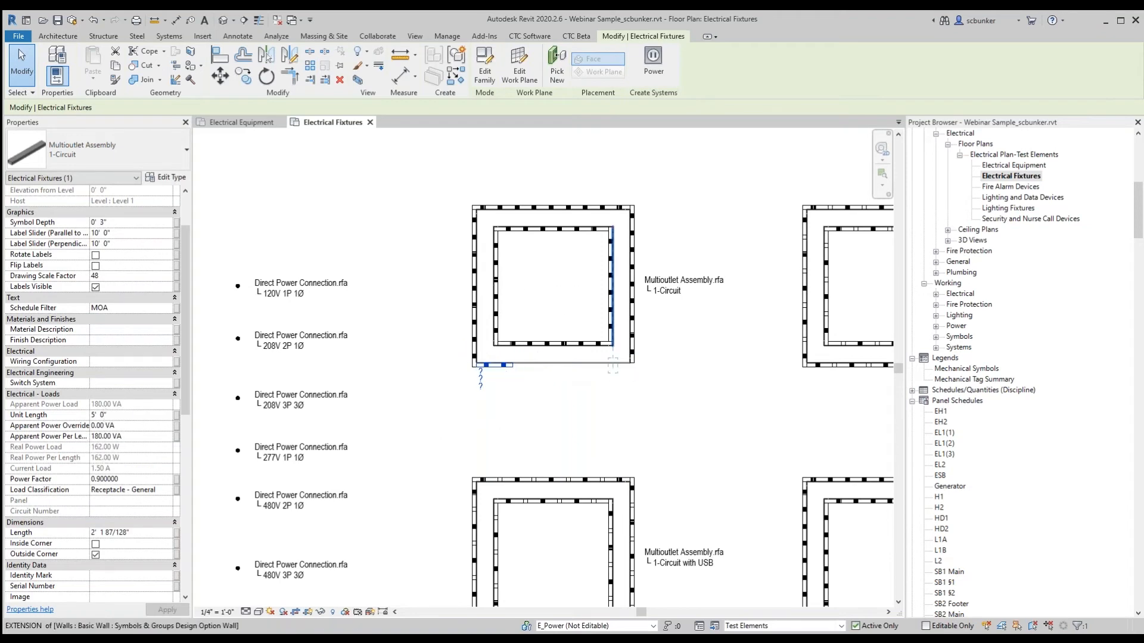
{"action": "left_click", "coordinate": [654, 402]}
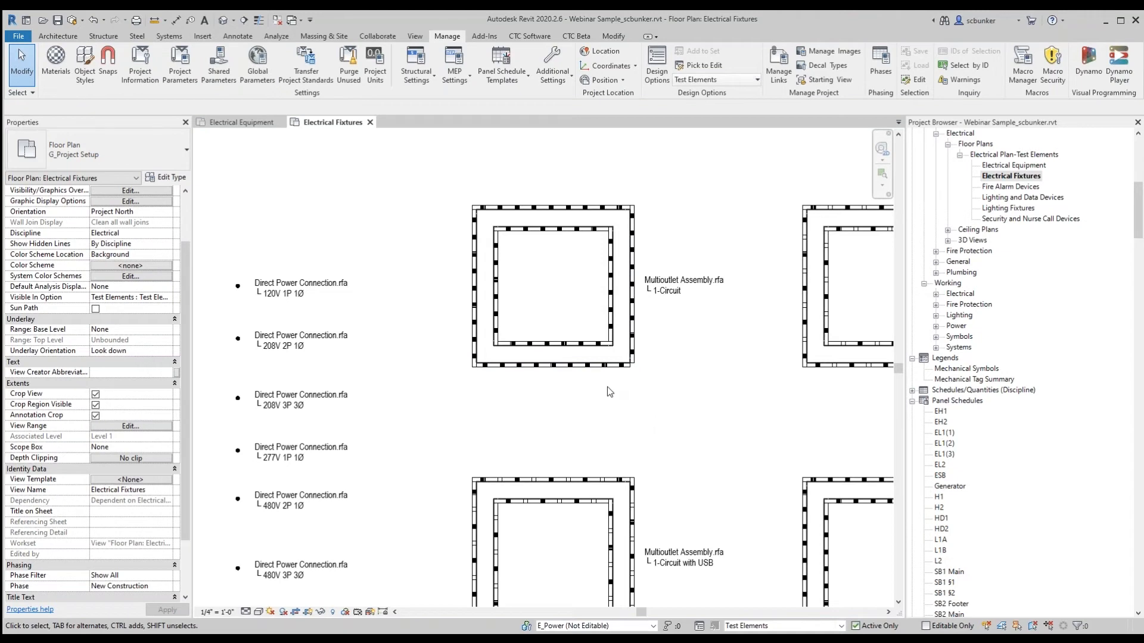
Open the Fire Alarm Devices floor plan and close the inactive views
{"action": "scroll", "coordinate": [620, 396], "scroll_direction": "down", "scroll_amount": 6}
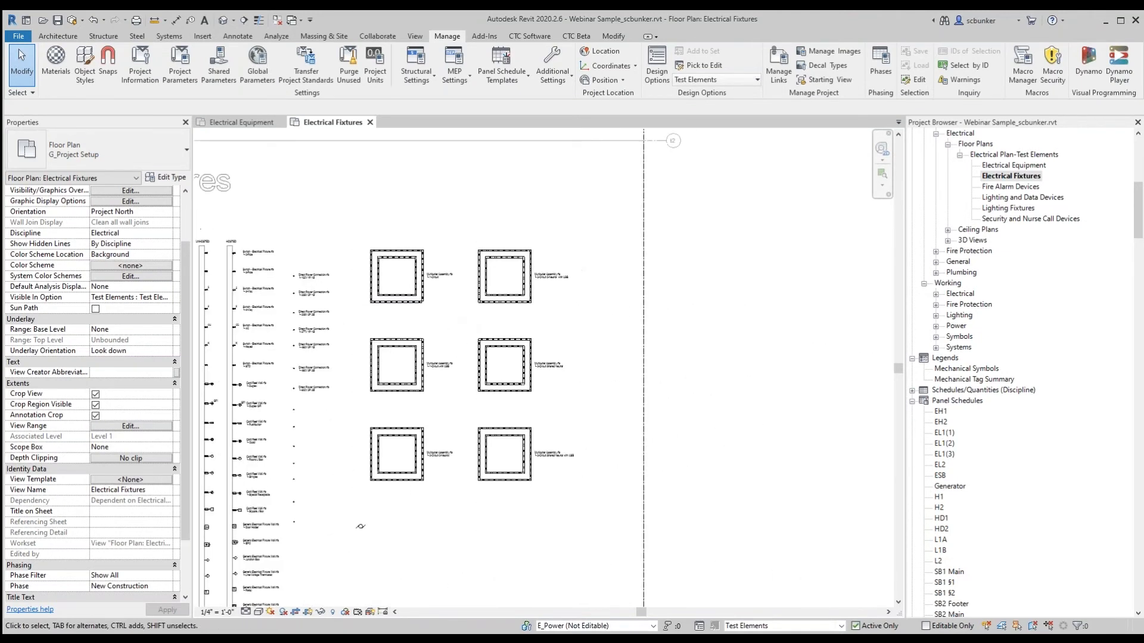
{"action": "left_click", "coordinate": [1010, 187]}
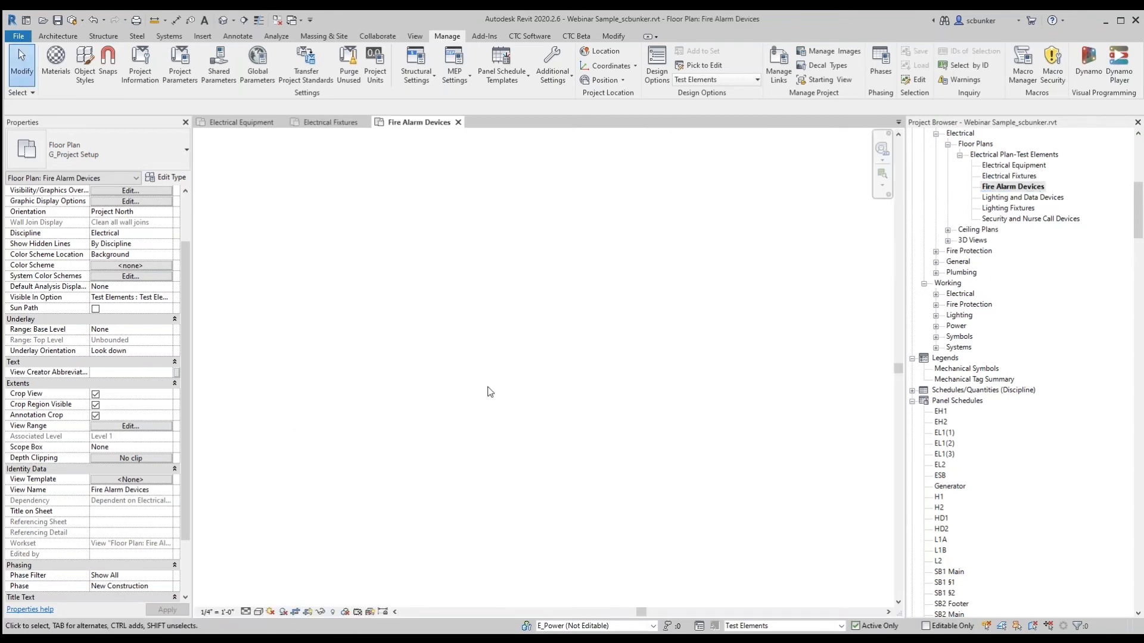
{"action": "left_click", "coordinate": [277, 19]}
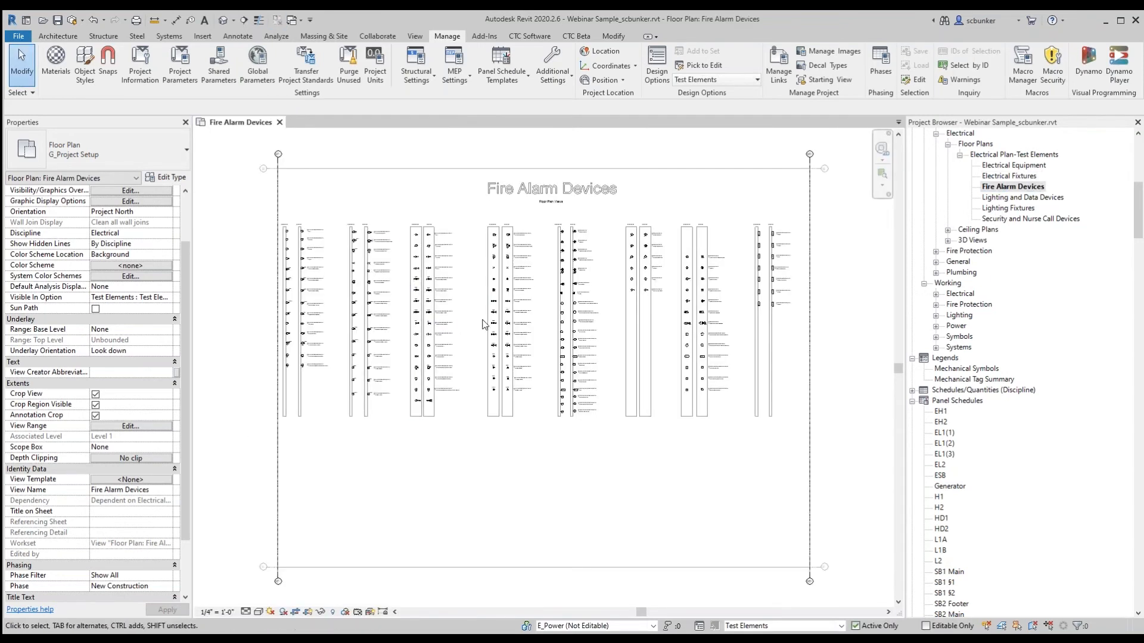
{"action": "scroll", "coordinate": [476, 315], "scroll_direction": "up", "scroll_amount": 5}
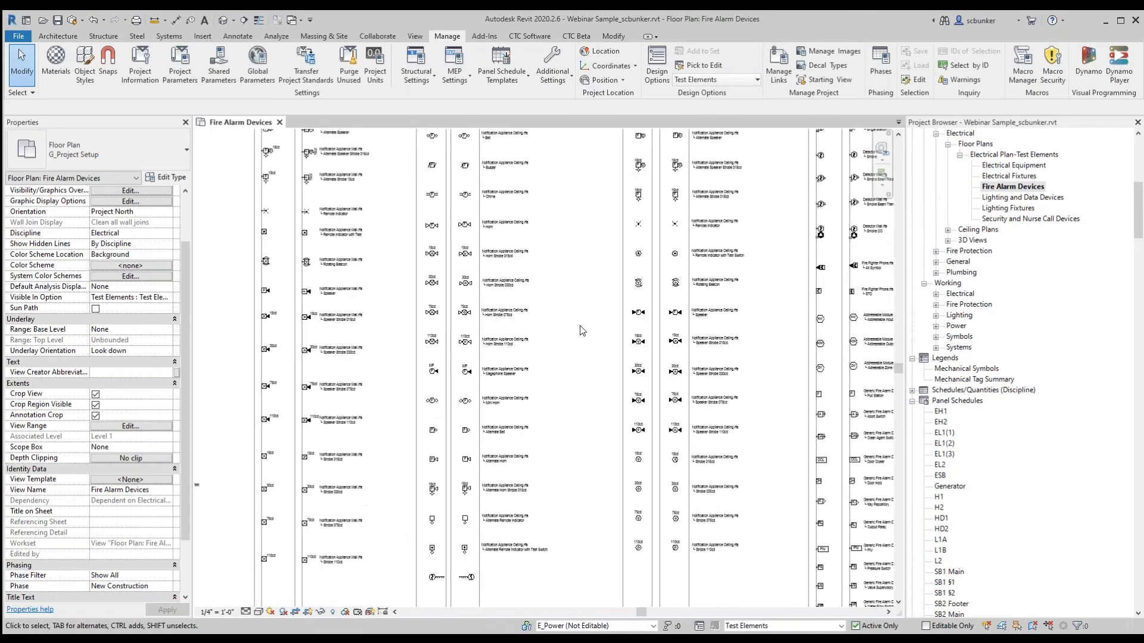
Highlight the unhosted and hosted Notification Appliance Ceiling types from Mini Horn to Alternate Remote Indicator with Test Switch
{"action": "left_click_drag", "start_coordinate": [248, 160], "coordinate": [474, 489]}
{"action": "middle_click_drag", "start_coordinate": [518, 403], "coordinate": [661, 203]}
{"action": "left_click_drag", "start_coordinate": [396, 224], "coordinate": [676, 594]}
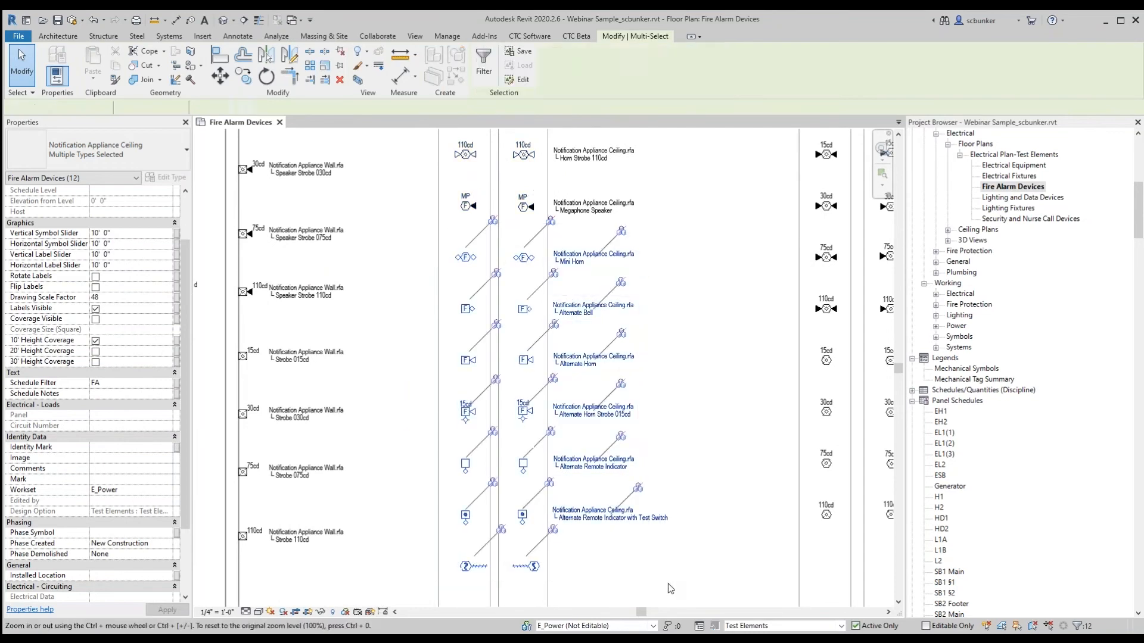
{"action": "key", "text": "Delete"}
{"action": "left_click_drag", "start_coordinate": [410, 227], "coordinate": [625, 560]}
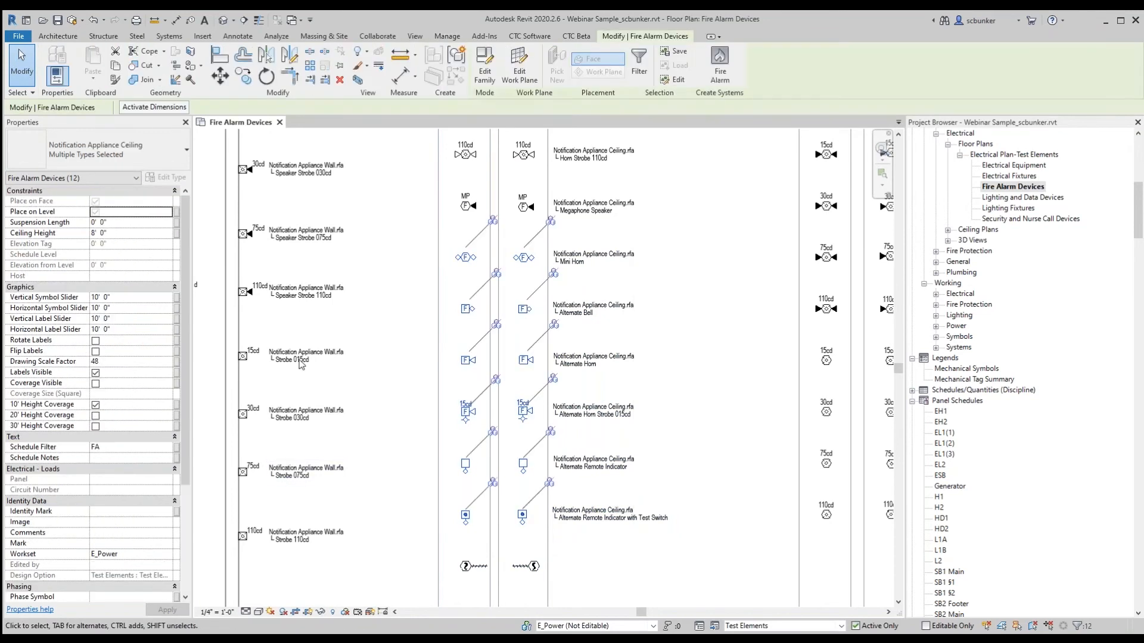
{"action": "key", "text": "Escape"}
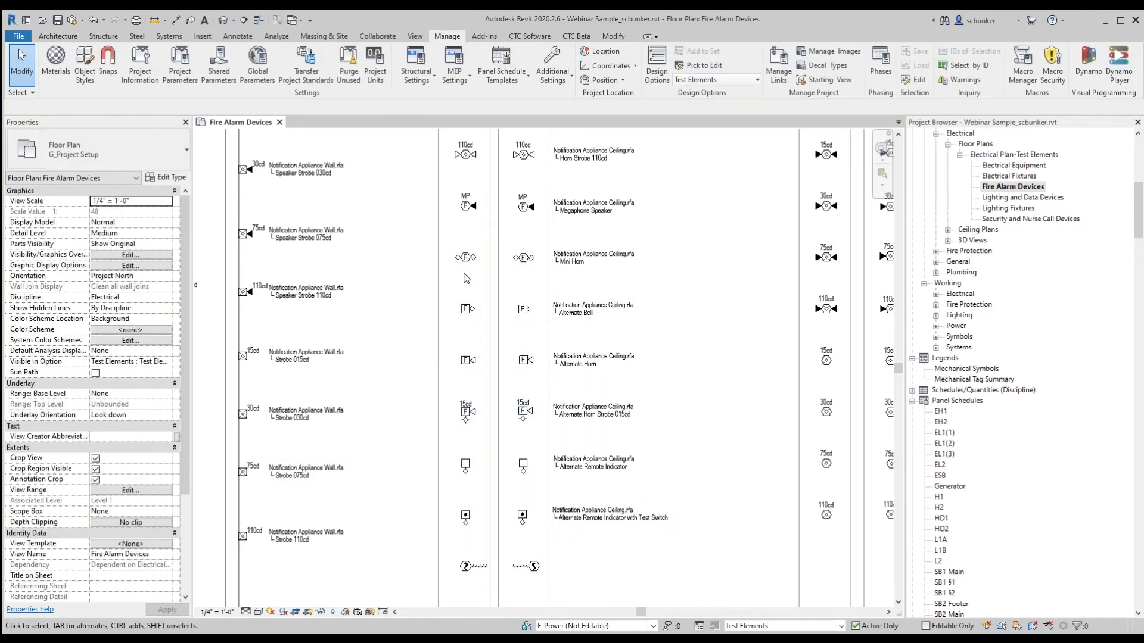
Compare the ceiling Horn Strobe symbols with the Alternate Horn Strobe, and highlight the Megaphone Speaker, Mini Horn and Alternate Bell devices
{"action": "middle_click_drag", "start_coordinate": [476, 311], "coordinate": [473, 439]}
{"action": "scroll", "coordinate": [463, 256], "scroll_direction": "up", "scroll_amount": 2}
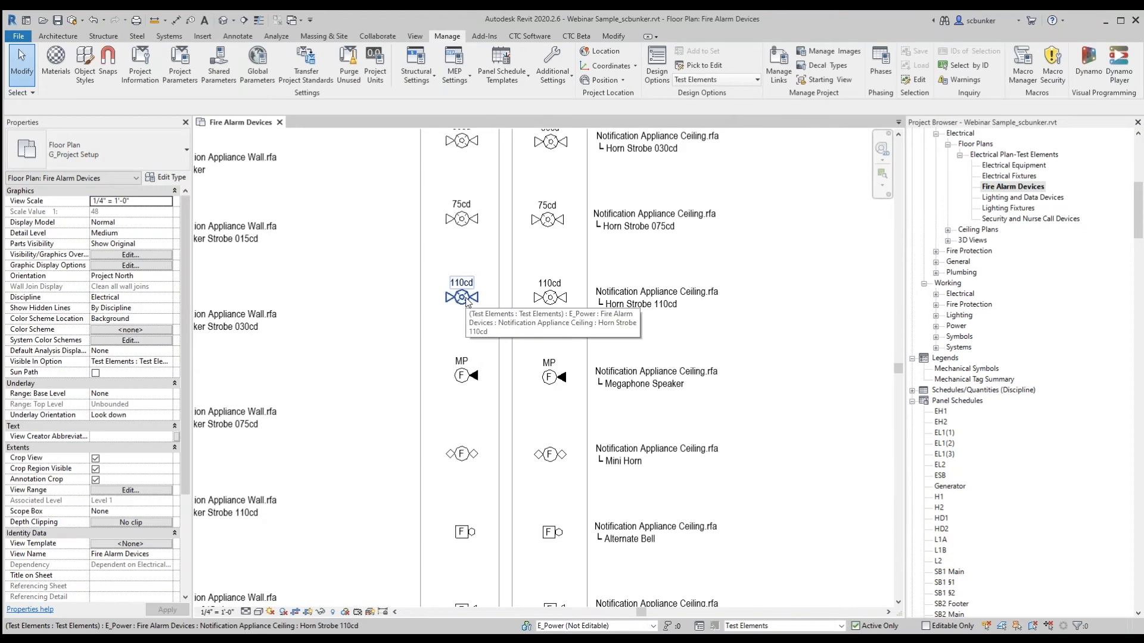
{"action": "middle_click_drag", "start_coordinate": [453, 542], "coordinate": [452, 309]}
{"action": "scroll", "coordinate": [484, 501], "scroll_direction": "up", "scroll_amount": 2}
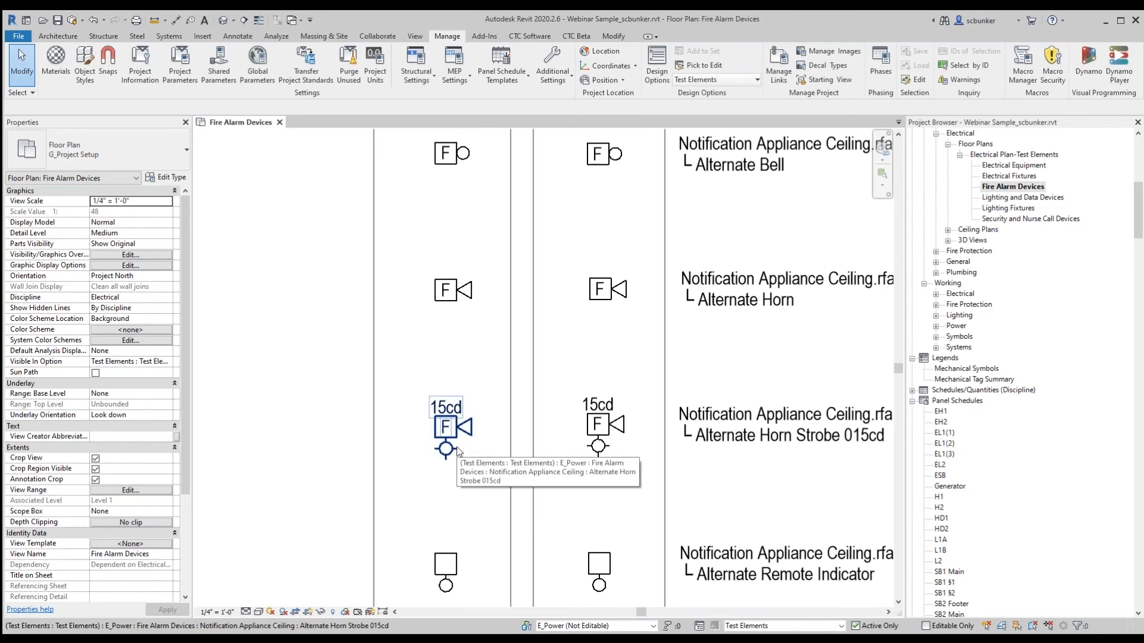
{"action": "scroll", "coordinate": [458, 450], "scroll_direction": "down", "scroll_amount": 3}
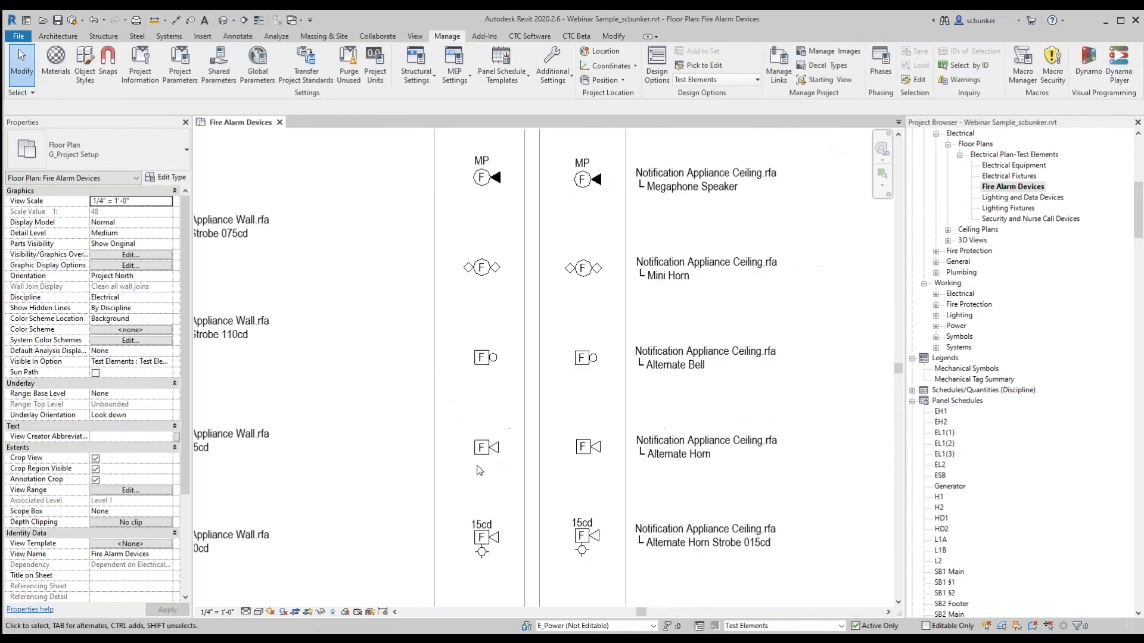
{"action": "left_click_drag", "start_coordinate": [412, 164], "coordinate": [713, 454]}
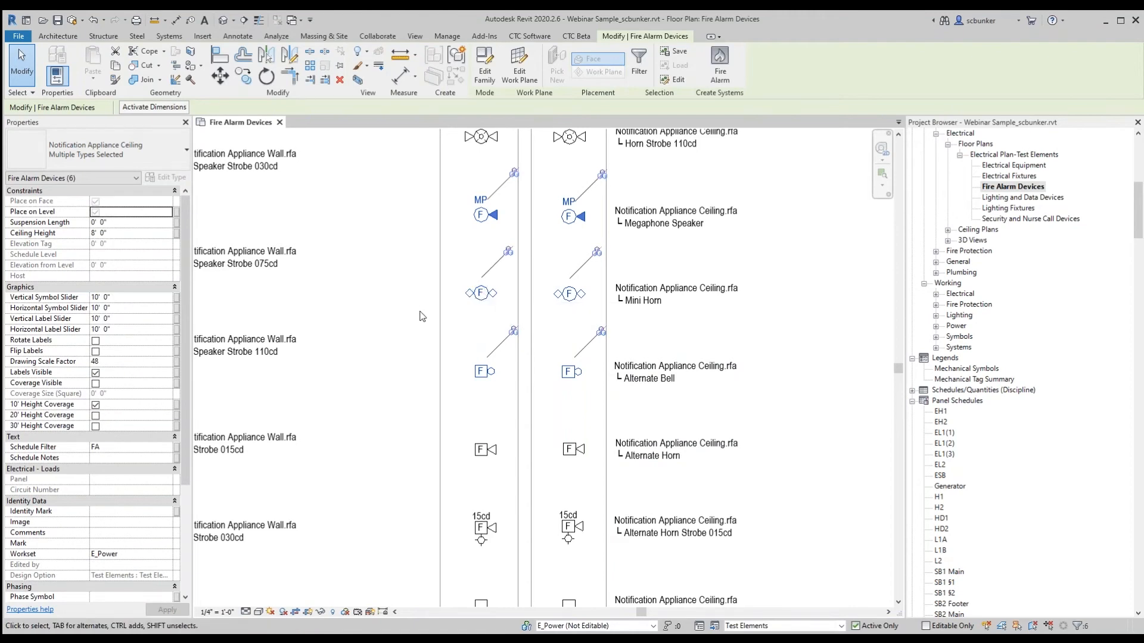
{"action": "left_click", "coordinate": [379, 322]}
Turn on Coverage Visible for the unhosted Notification Appliance Wall Speaker Strobe 015cd
{"action": "middle_click_drag", "start_coordinate": [366, 241], "coordinate": [547, 310]}
{"action": "scroll", "coordinate": [451, 308], "scroll_direction": "down", "scroll_amount": 1}
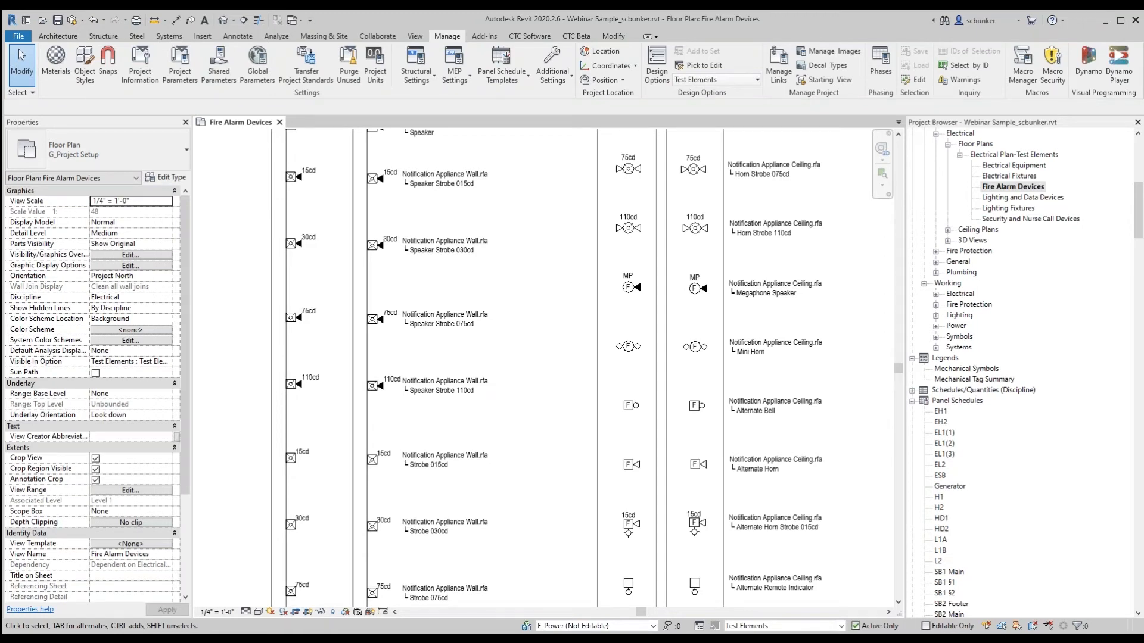
{"action": "middle_click_drag", "start_coordinate": [538, 313], "coordinate": [601, 380]}
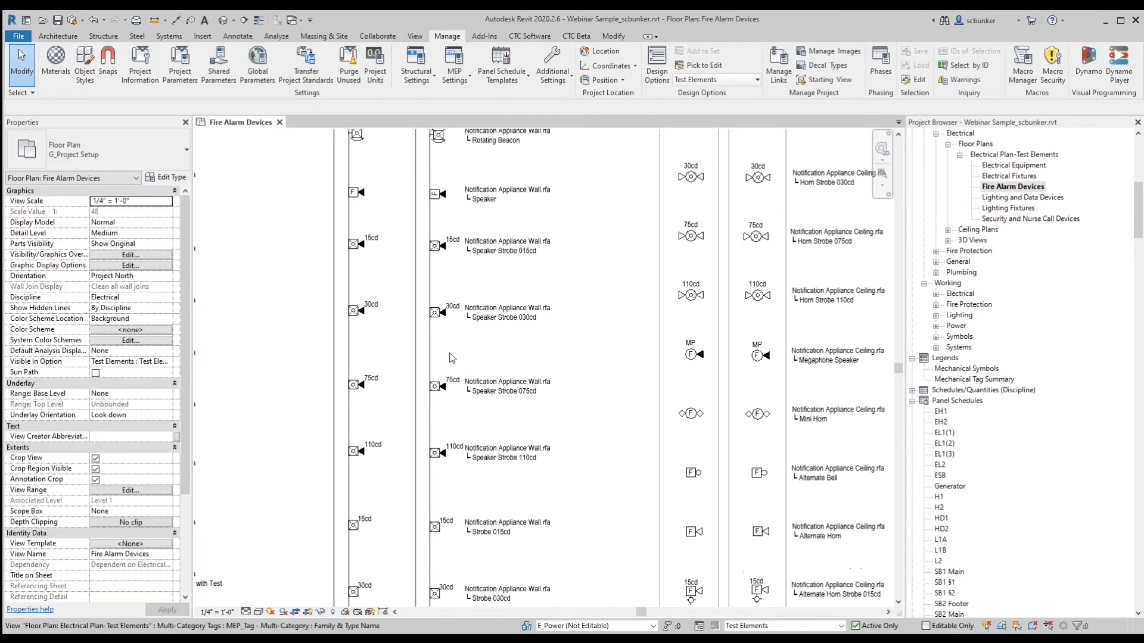
{"action": "left_click", "coordinate": [352, 244]}
{"action": "left_click", "coordinate": [95, 384]}
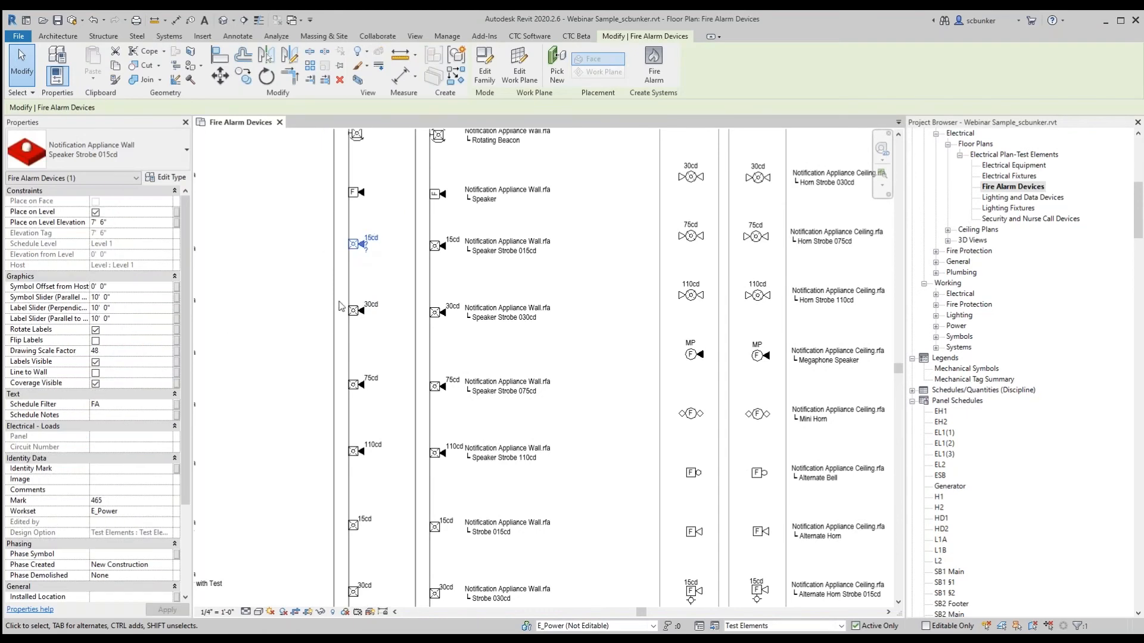
Examine the coverage area around the unhosted wall Speaker Strobe 015cd and turn off its Coverage Visible option
{"action": "left_click", "coordinate": [289, 289]}
{"action": "middle_click_drag", "start_coordinate": [595, 432], "coordinate": [597, 550]}
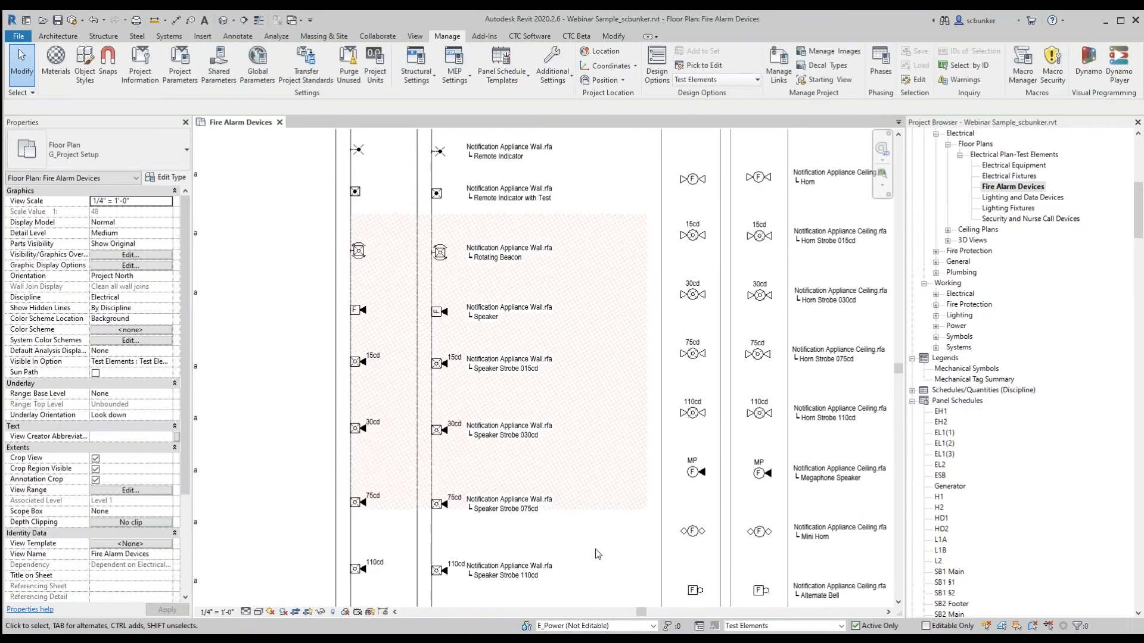
{"action": "scroll", "coordinate": [340, 359], "scroll_direction": "up", "scroll_amount": 3}
{"action": "scroll", "coordinate": [369, 392], "scroll_direction": "down", "scroll_amount": 2}
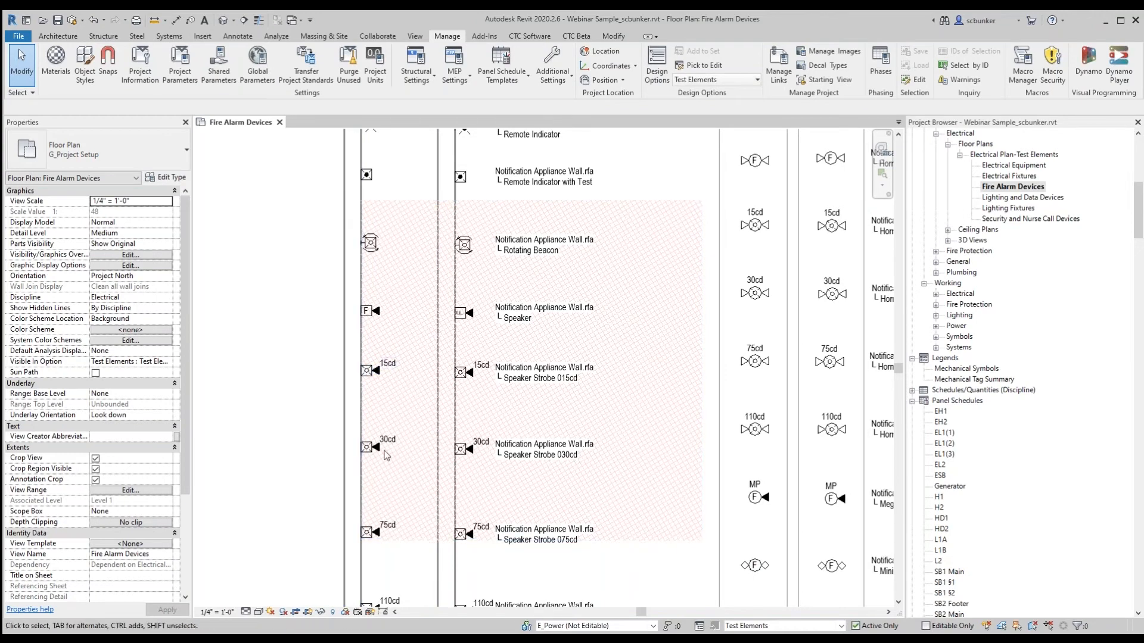
{"action": "left_click", "coordinate": [639, 540]}
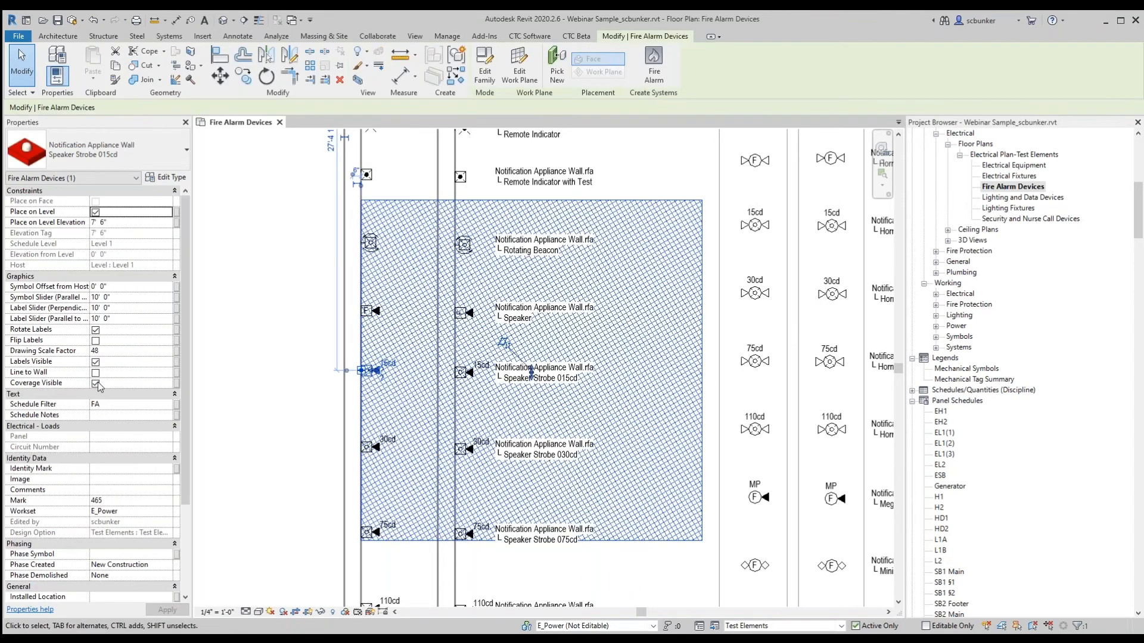
{"action": "left_click", "coordinate": [96, 383]}
Select the hosted ceiling Horn Strobe 030cd to check its coverage and height coverage properties
{"action": "scroll", "coordinate": [278, 429], "scroll_direction": "down", "scroll_amount": 2}
{"action": "middle_click_drag", "start_coordinate": [460, 386], "coordinate": [326, 406]}
{"action": "left_click", "coordinate": [477, 343]}
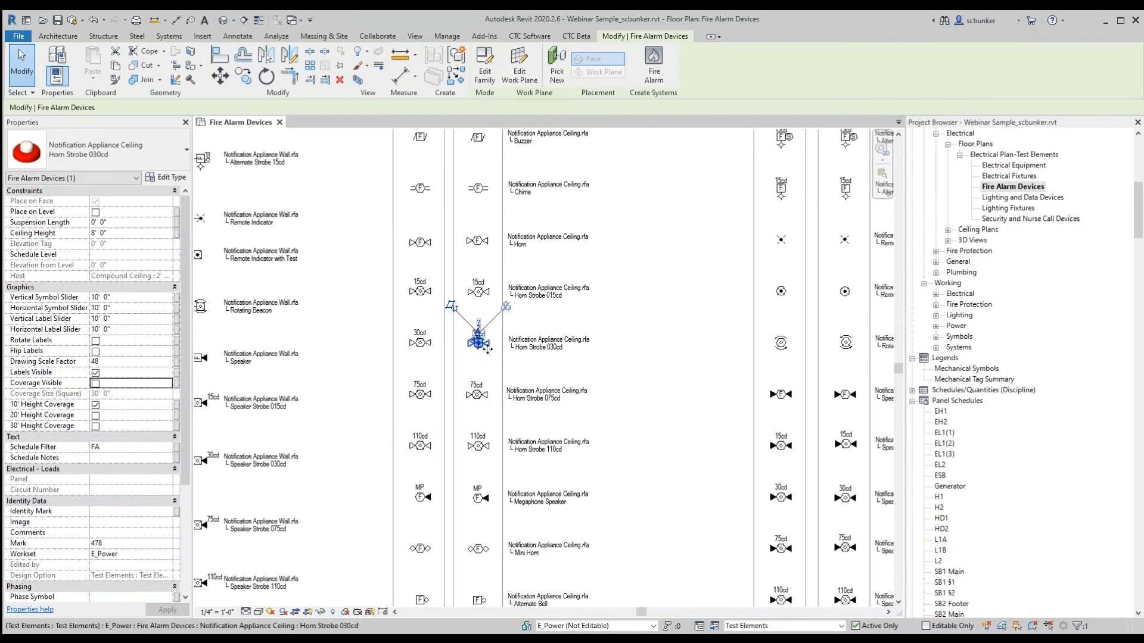
{"action": "key", "text": "Escape"}
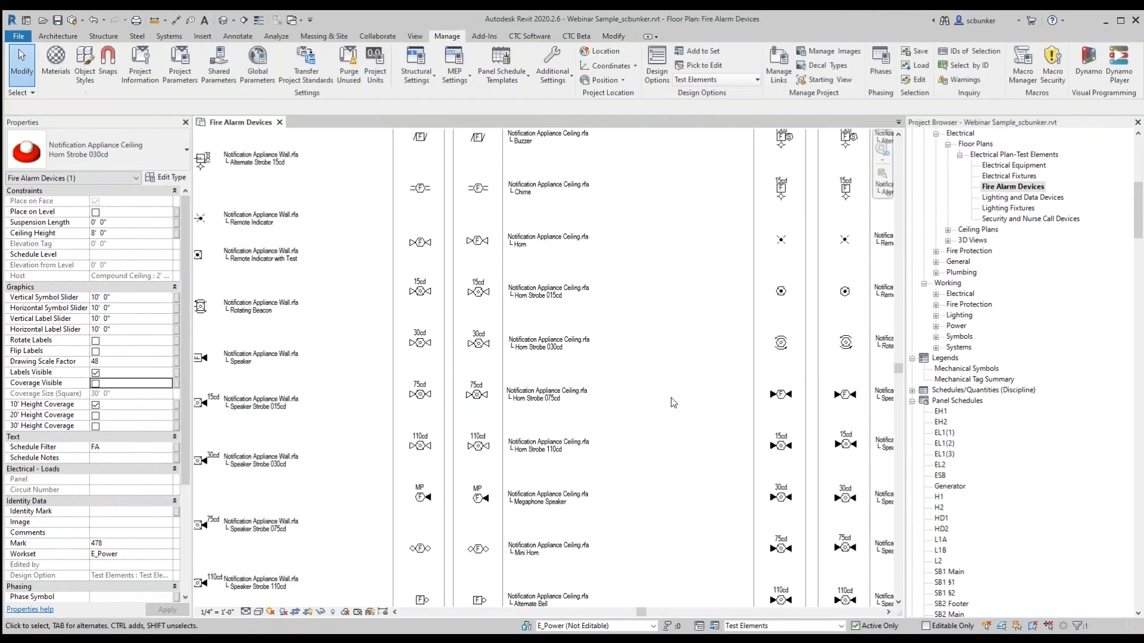
Highlight the unhosted and hosted Detector Ceiling types from Beam Receiver to Heat - Line Type
{"action": "scroll", "coordinate": [608, 433], "scroll_direction": "down", "scroll_amount": 2}
{"action": "scroll", "coordinate": [608, 434], "scroll_direction": "down", "scroll_amount": 2}
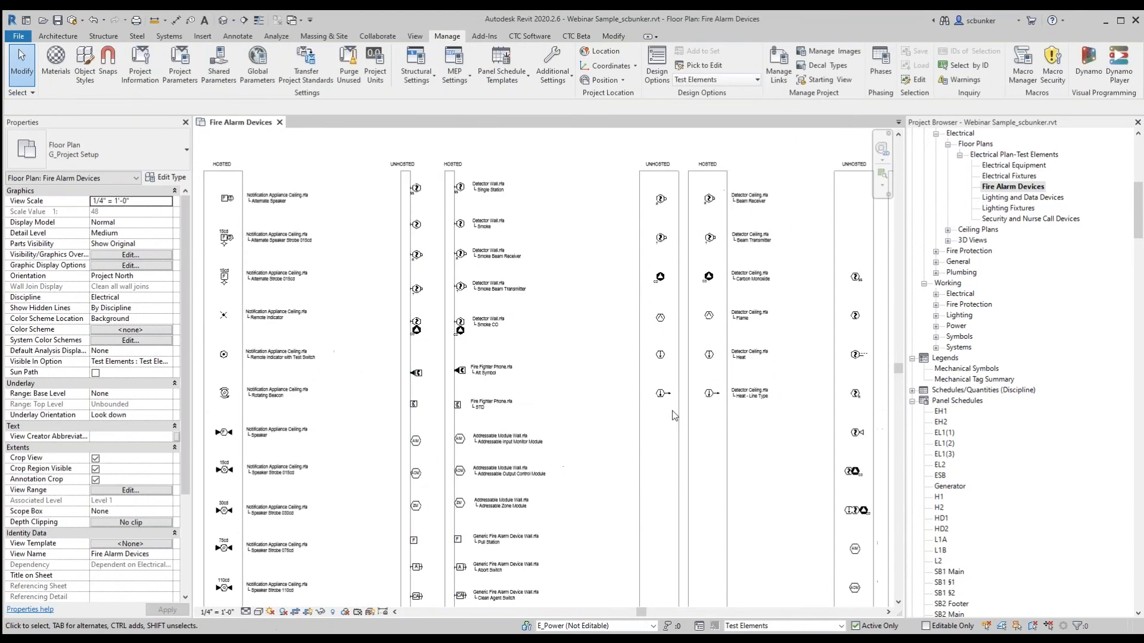
{"action": "scroll", "coordinate": [532, 329], "scroll_direction": "up", "scroll_amount": 4}
{"action": "scroll", "coordinate": [524, 298], "scroll_direction": "down", "scroll_amount": 2}
{"action": "left_click_drag", "start_coordinate": [445, 193], "coordinate": [723, 576]}
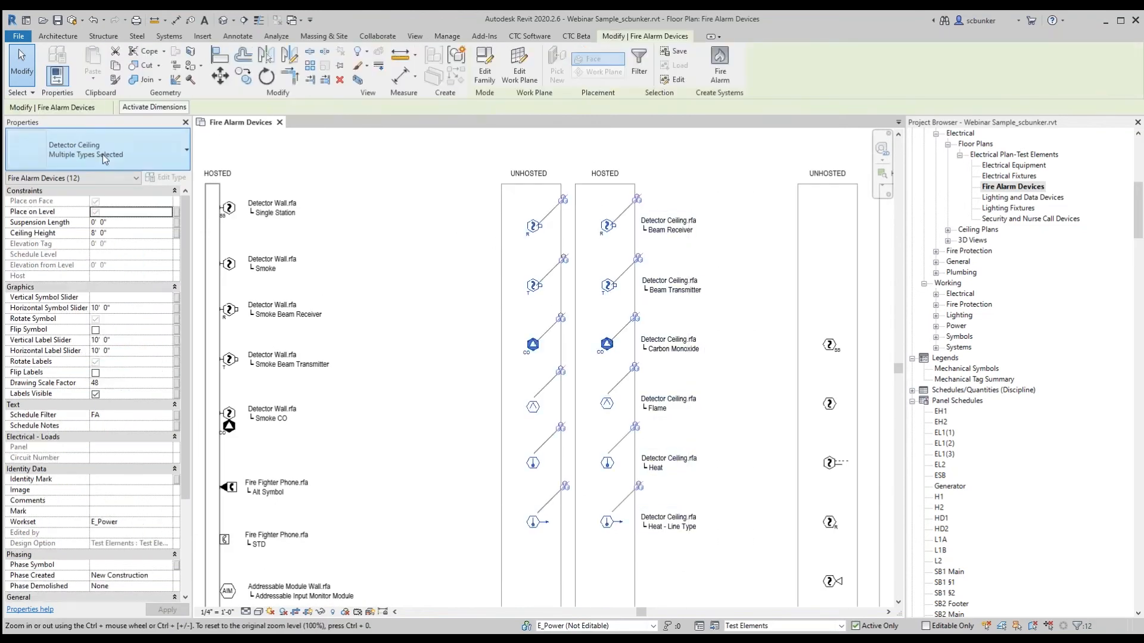
{"action": "key", "text": "Escape"}
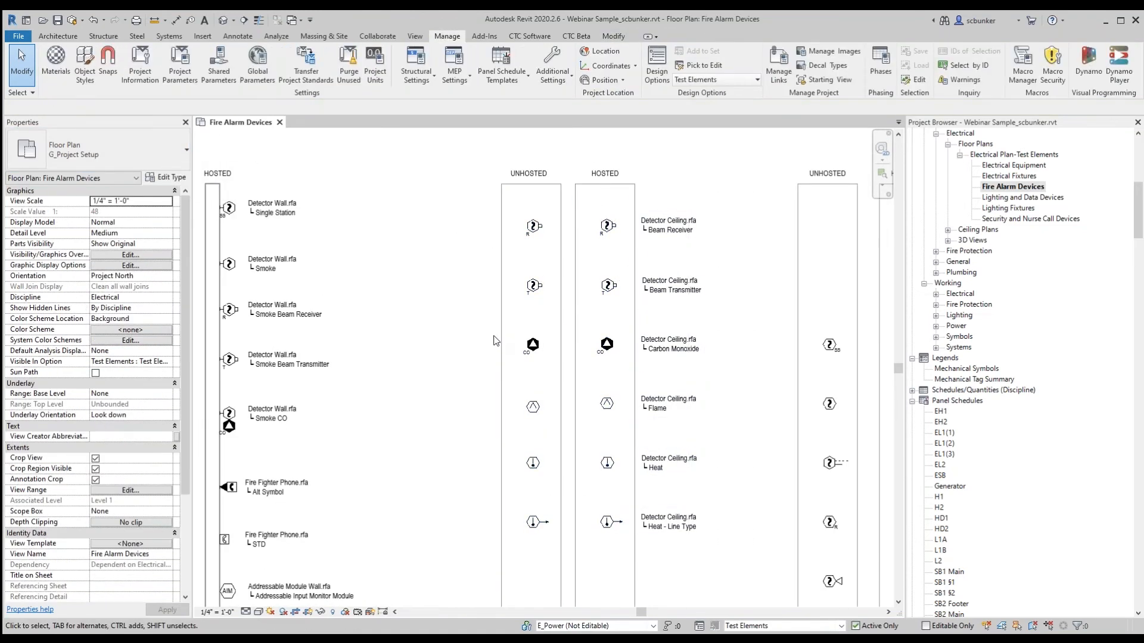
Examine the remaining ceiling detectors and addressable modules, and check the properties of the hosted ceiling Valve Supervisory Switch
{"action": "middle_click_drag", "start_coordinate": [755, 405], "coordinate": [551, 255]}
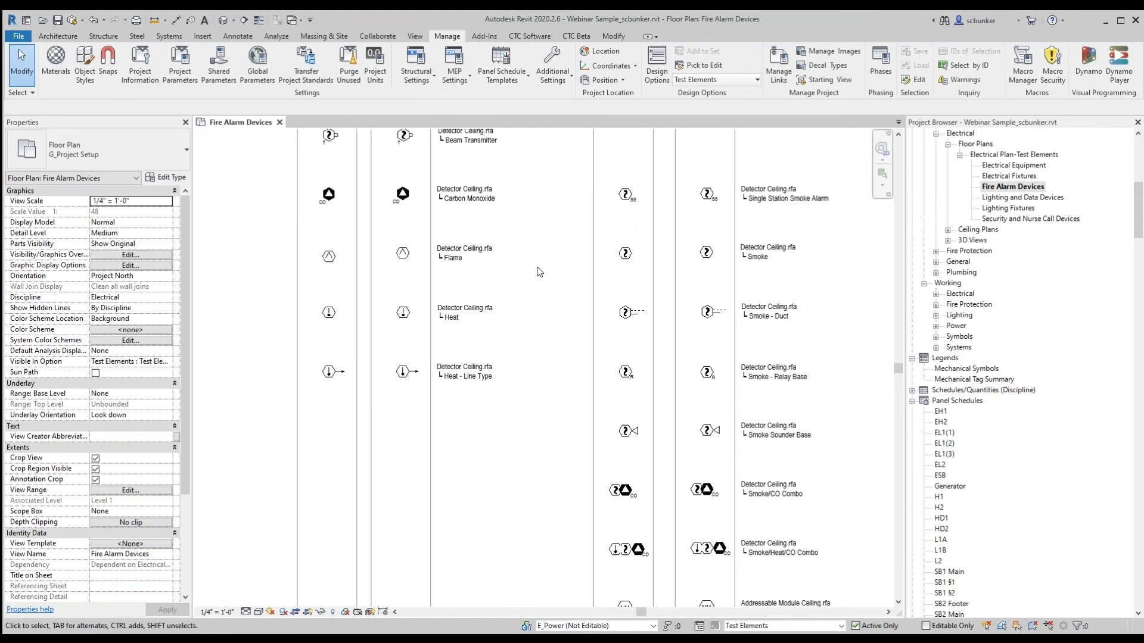
{"action": "scroll", "coordinate": [519, 310], "scroll_direction": "down", "scroll_amount": 1}
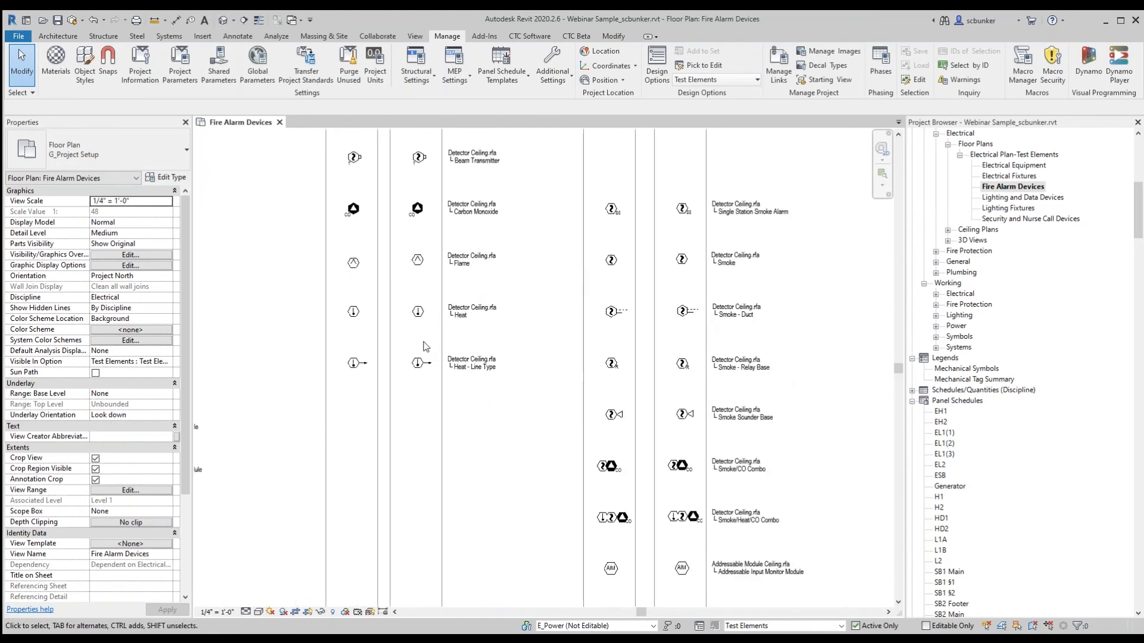
{"action": "middle_click_drag", "start_coordinate": [580, 417], "coordinate": [584, 148]}
{"action": "scroll", "coordinate": [584, 150], "scroll_direction": "down", "scroll_amount": 1}
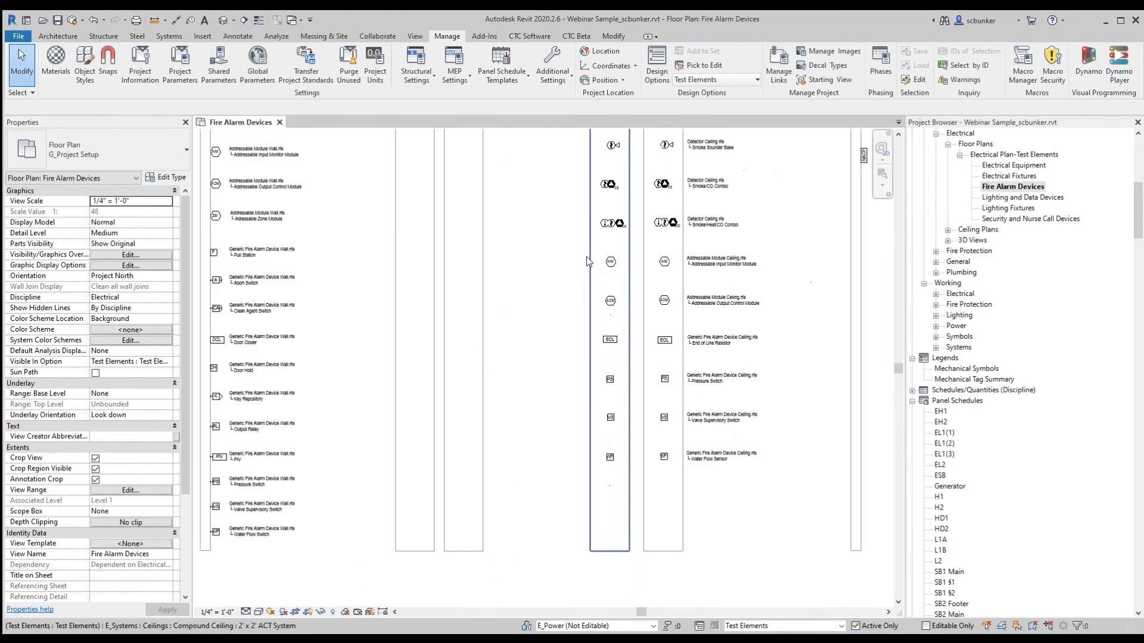
{"action": "middle_click_drag", "start_coordinate": [686, 415], "coordinate": [561, 390]}
{"action": "scroll", "coordinate": [575, 398], "scroll_direction": "up", "scroll_amount": 3}
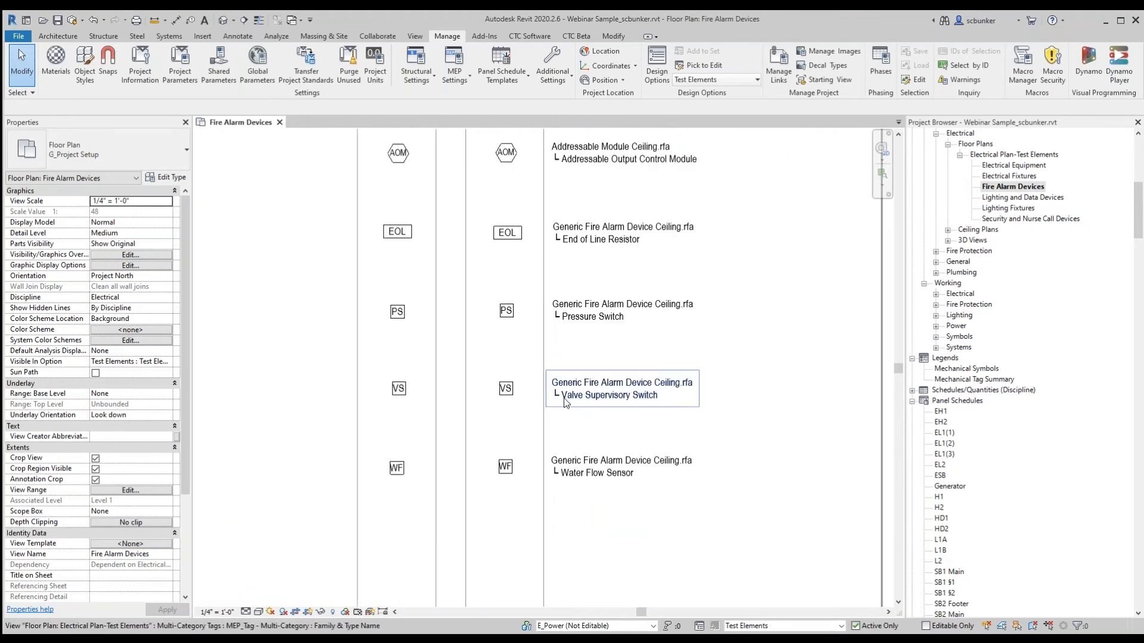
{"action": "left_click", "coordinate": [508, 403]}
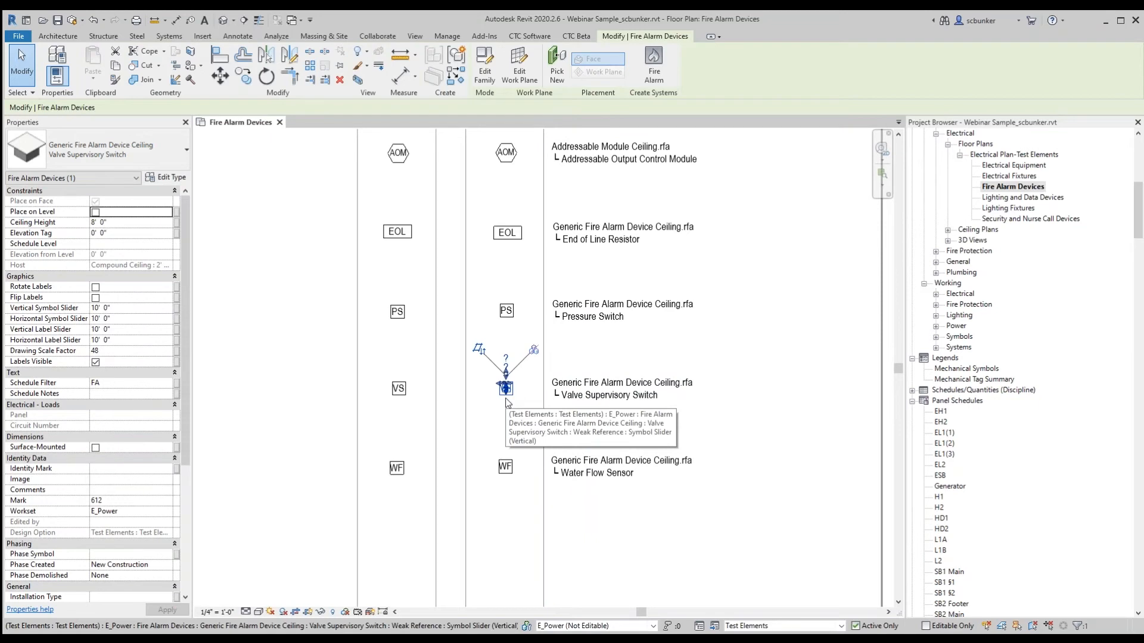
{"action": "scroll", "coordinate": [507, 403], "scroll_direction": "down", "scroll_amount": 2}
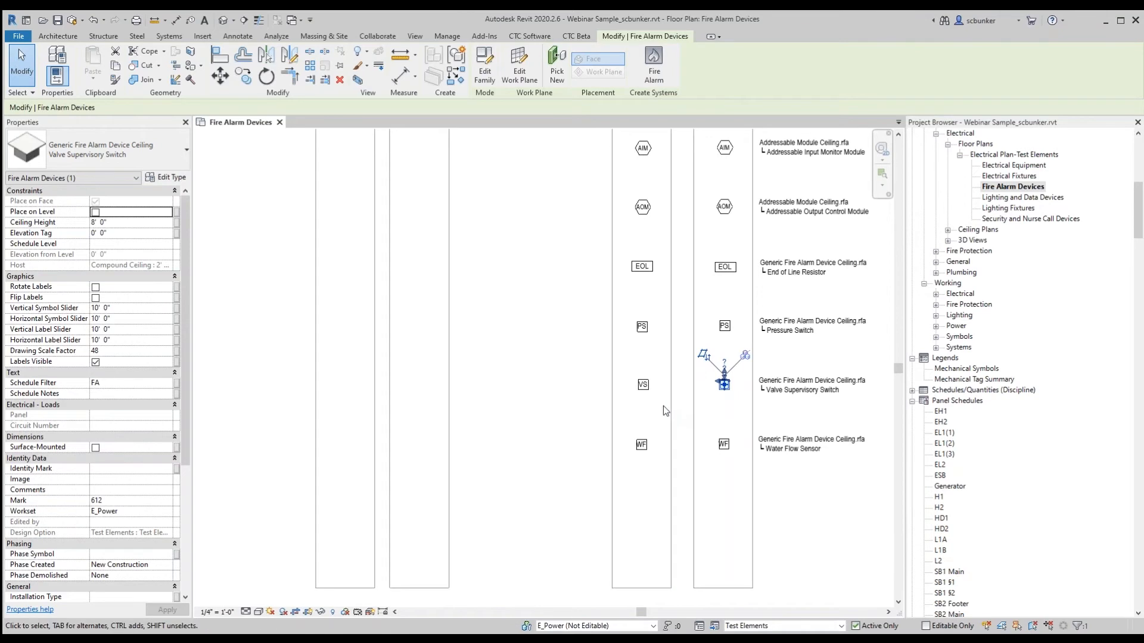
{"action": "left_click", "coordinate": [585, 425]}
Examine the unhosted and hosted Fire Alarm Control Unit types from BATT to NACP
{"action": "middle_click_drag", "start_coordinate": [769, 399], "coordinate": [517, 424]}
{"action": "scroll", "coordinate": [663, 436], "scroll_direction": "down", "scroll_amount": 1}
{"action": "middle_click_drag", "start_coordinate": [663, 437], "coordinate": [357, 576]}
{"action": "scroll", "coordinate": [478, 485], "scroll_direction": "down", "scroll_amount": 1}
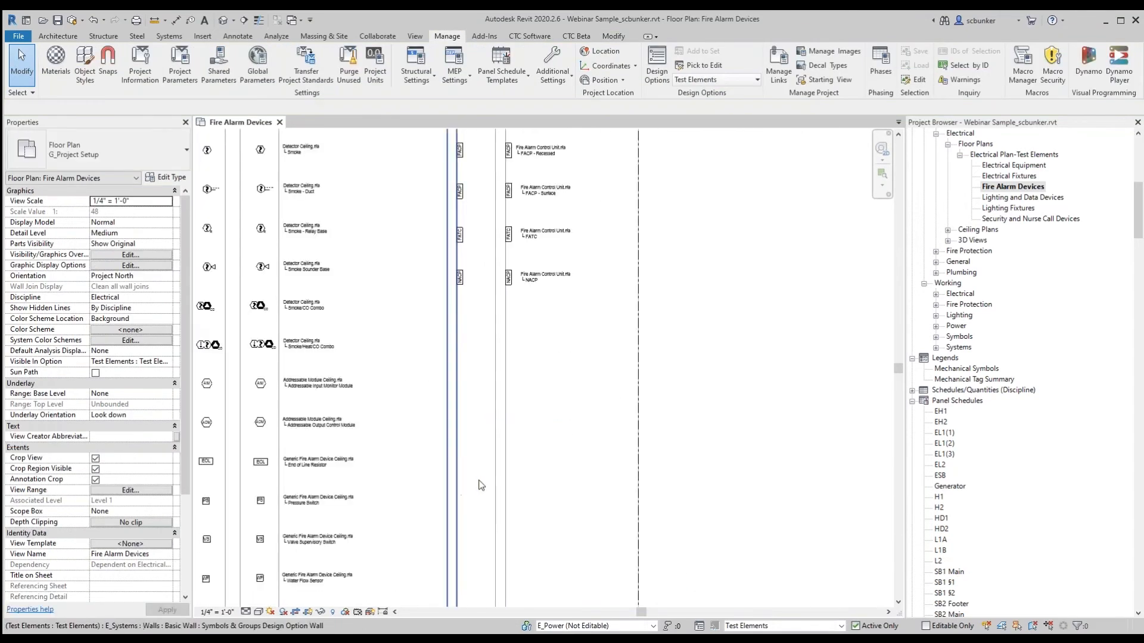
{"action": "middle_click_drag", "start_coordinate": [521, 355], "coordinate": [495, 485]}
Open the Lighting and Data Devices floor plan, followed by the Lighting Fixtures floor plan
{"action": "double_click", "coordinate": [1007, 197]}
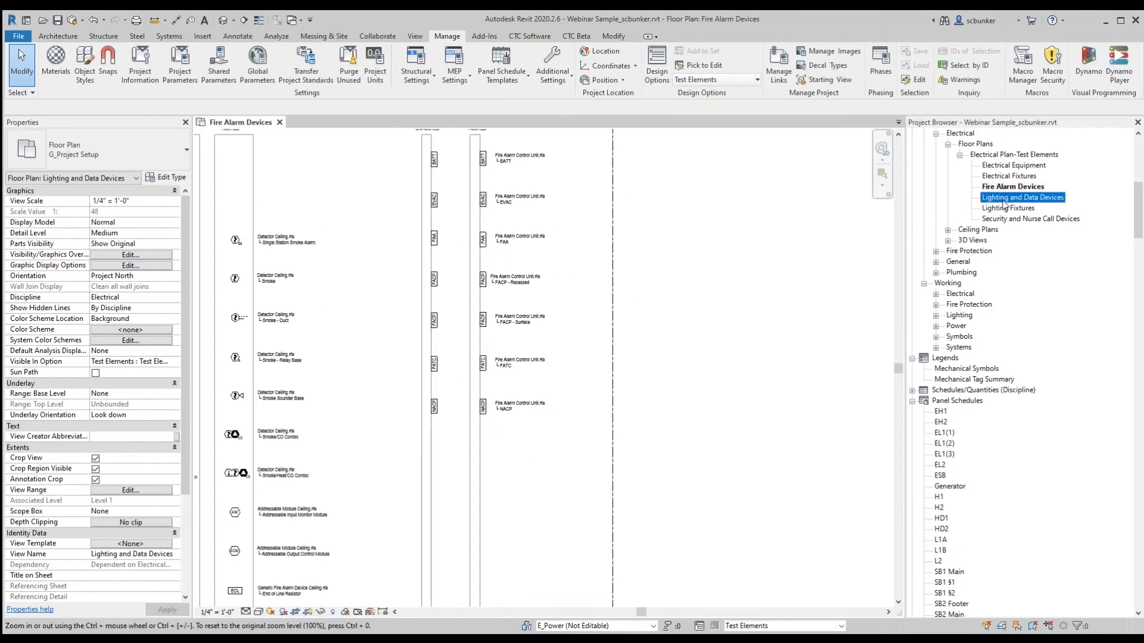
{"action": "middle_click_drag", "start_coordinate": [549, 490], "coordinate": [875, 478]}
{"action": "middle_click_drag", "start_coordinate": [649, 489], "coordinate": [753, 361]}
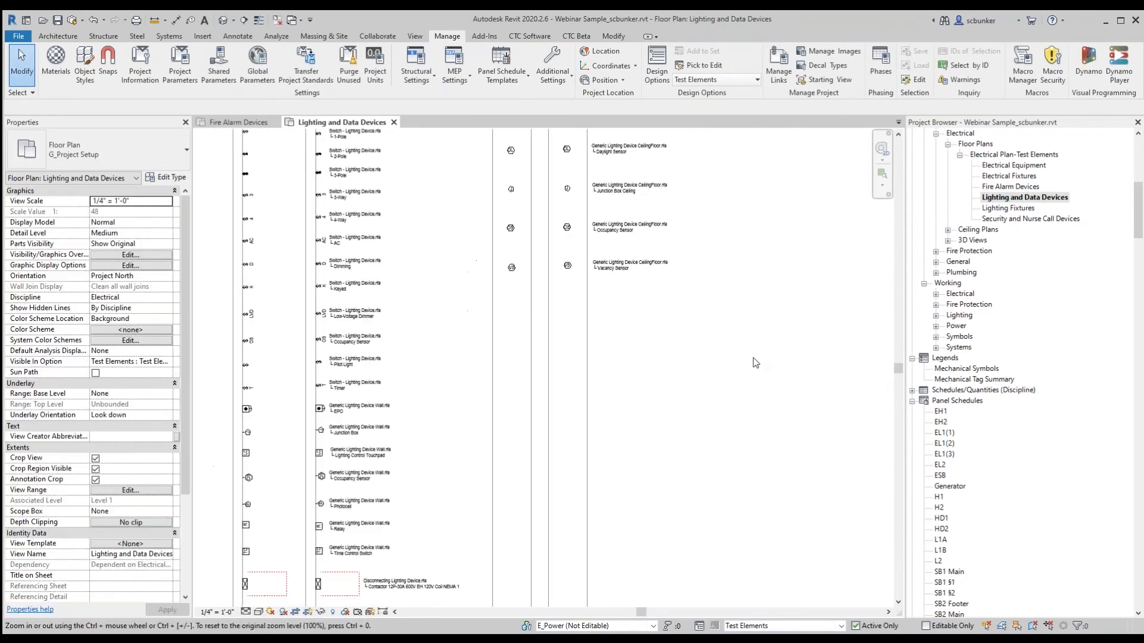
{"action": "left_click", "coordinate": [1023, 208]}
{"action": "key", "text": "Return"}
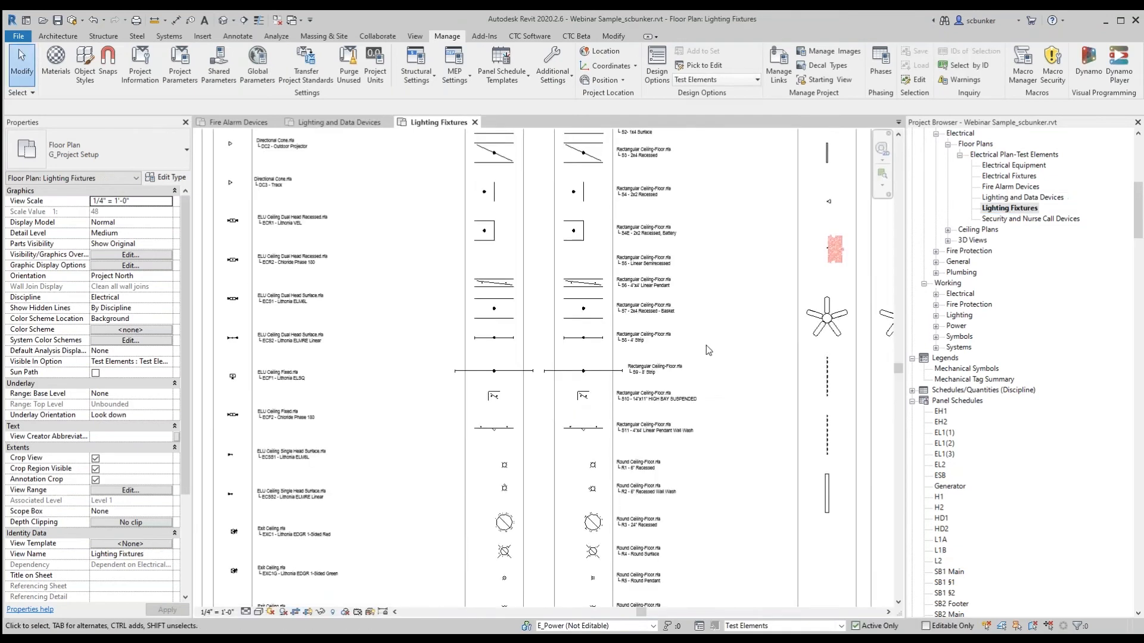
Open the Lighting Fixtures ceiling plan under Electrical Ceiling Plan-Test Elements and look over its rectangular, round and track fixtures
{"action": "left_click", "coordinate": [948, 230]}
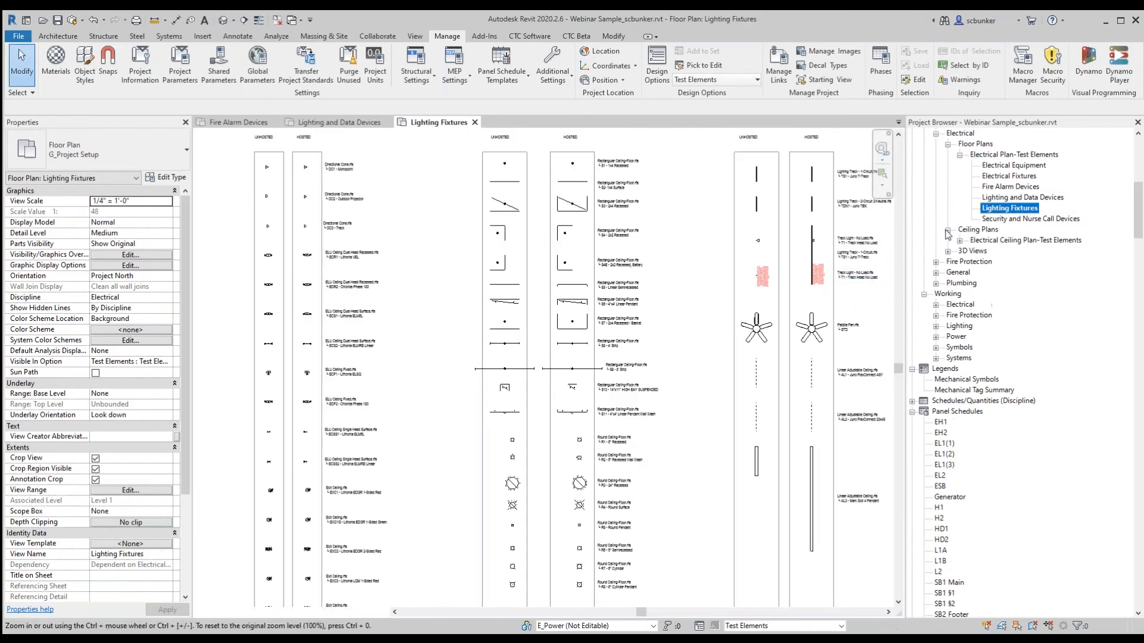
{"action": "left_click", "coordinate": [1021, 283]}
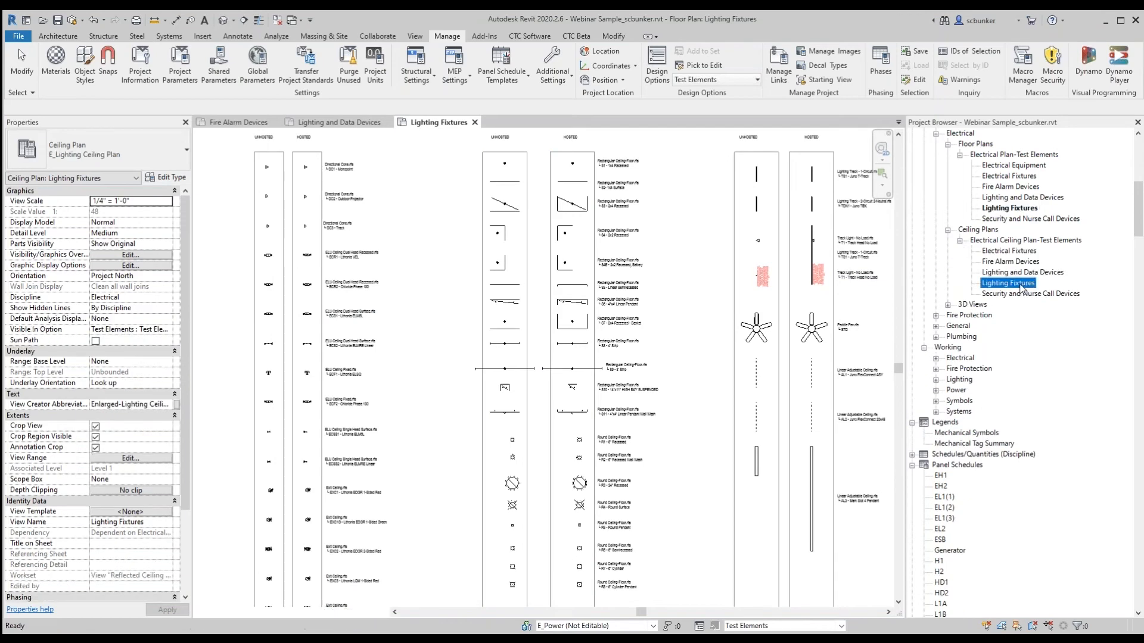
{"action": "key", "text": "Return"}
{"action": "middle_click_drag", "start_coordinate": [449, 466], "coordinate": [464, 394]}
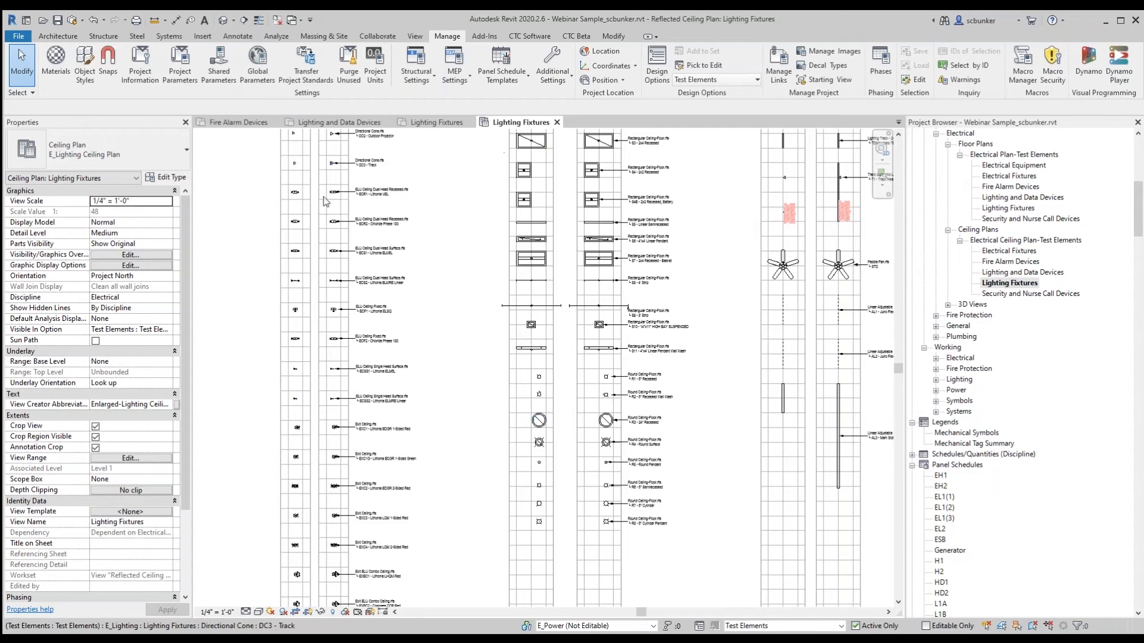
{"action": "middle_click_drag", "start_coordinate": [752, 408], "coordinate": [577, 416]}
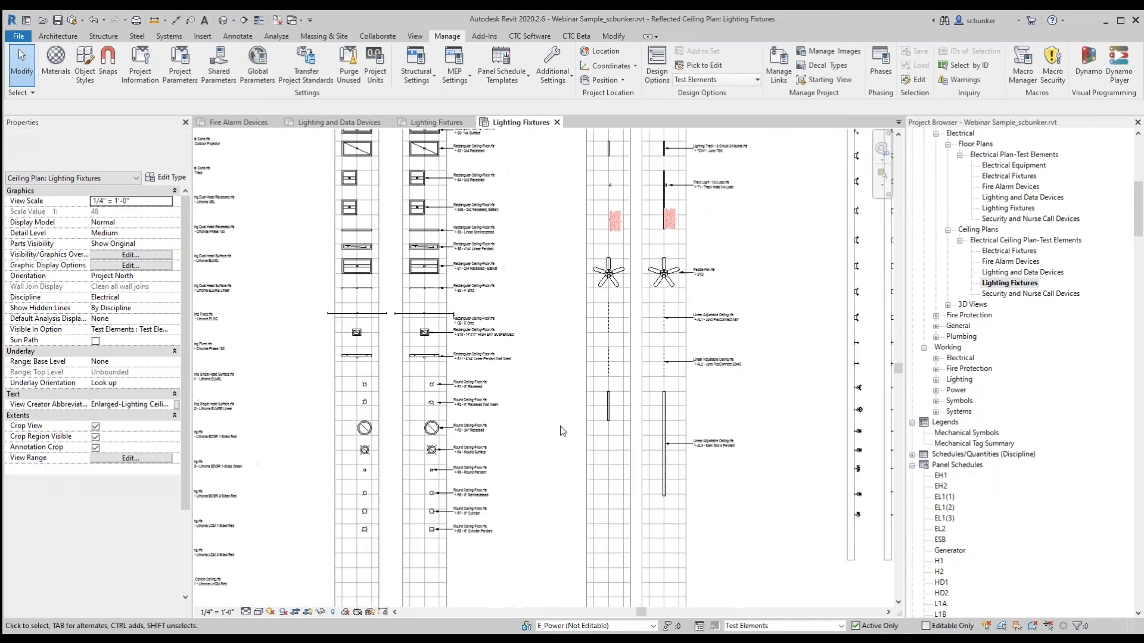
Open the Security and Nurse Call Devices and Electrical Fixtures ceiling plans, keeping only Electrical Fixtures open
{"action": "double_click", "coordinate": [1012, 298]}
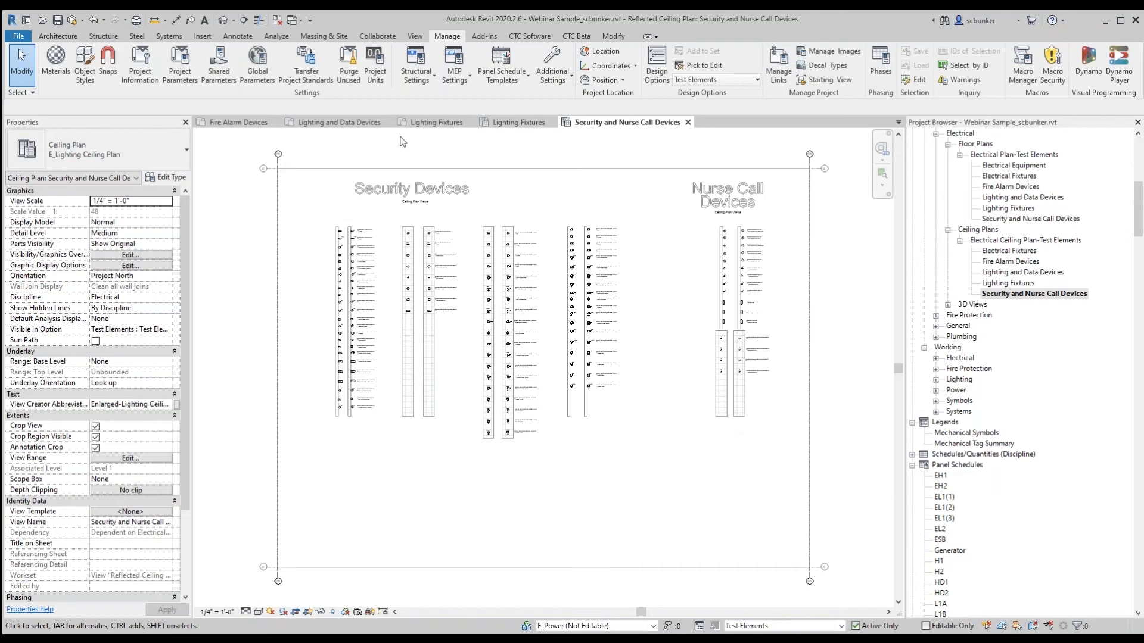
{"action": "left_click", "coordinate": [1013, 251]}
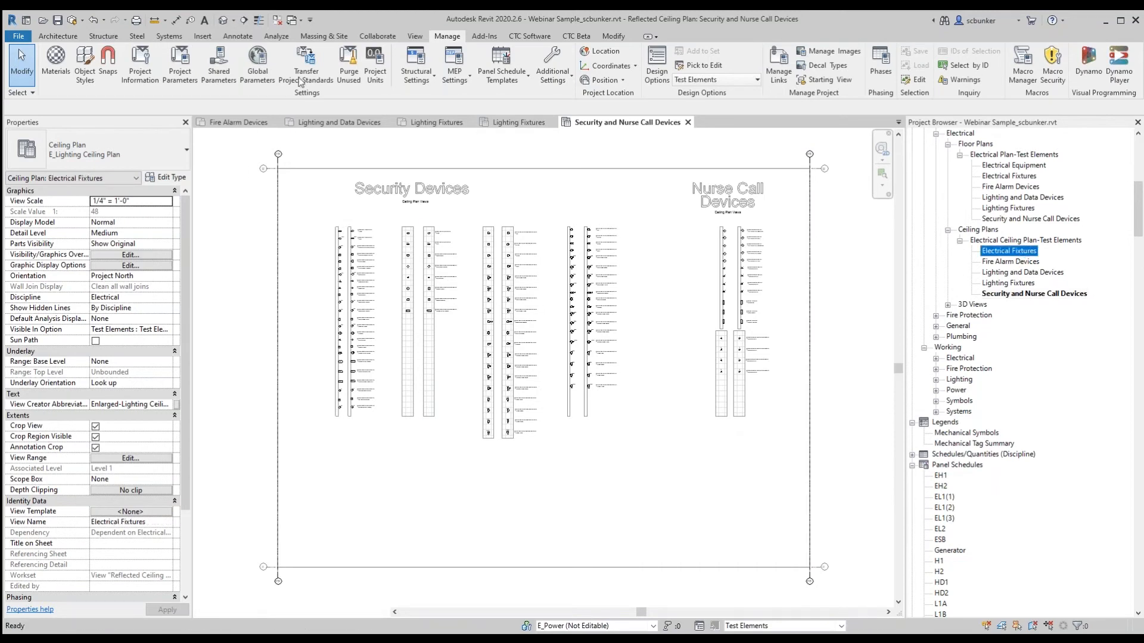
{"action": "left_click", "coordinate": [277, 20]}
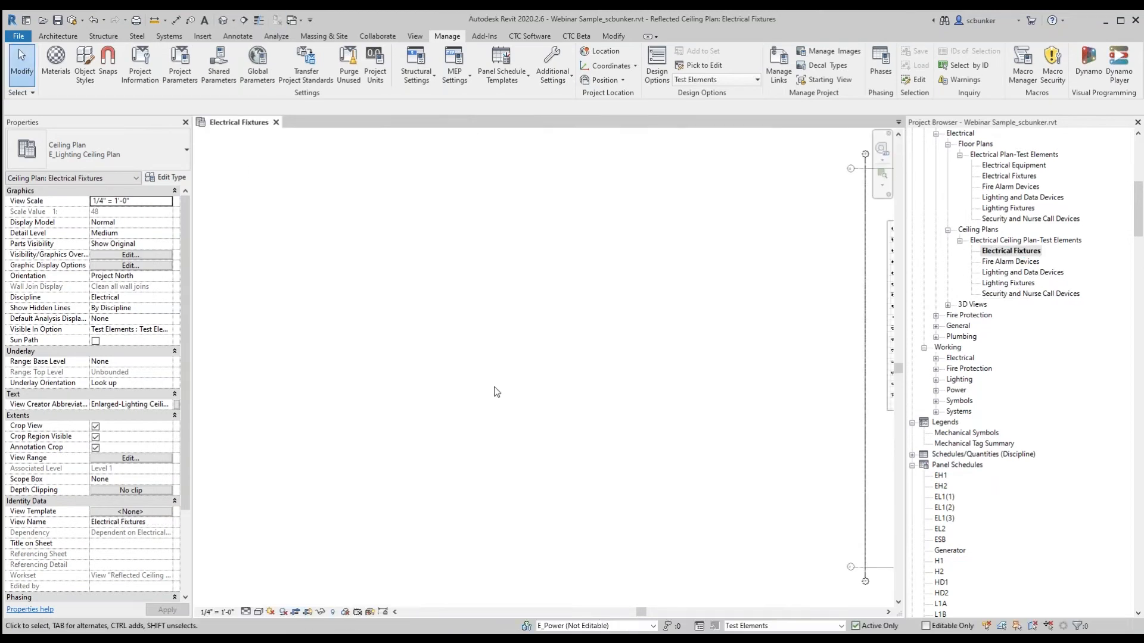
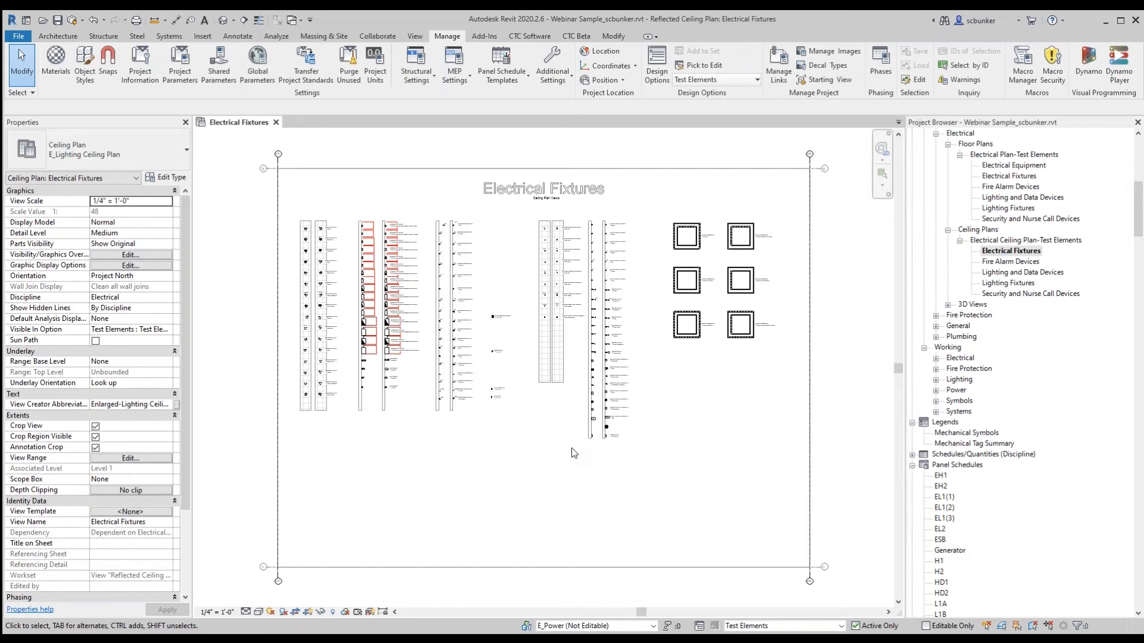
Examine the wall receptacles, lightning protection devices and generic wall fixtures in the Electrical Fixtures ceiling plan
{"action": "scroll", "coordinate": [474, 408], "scroll_direction": "up", "scroll_amount": 5}
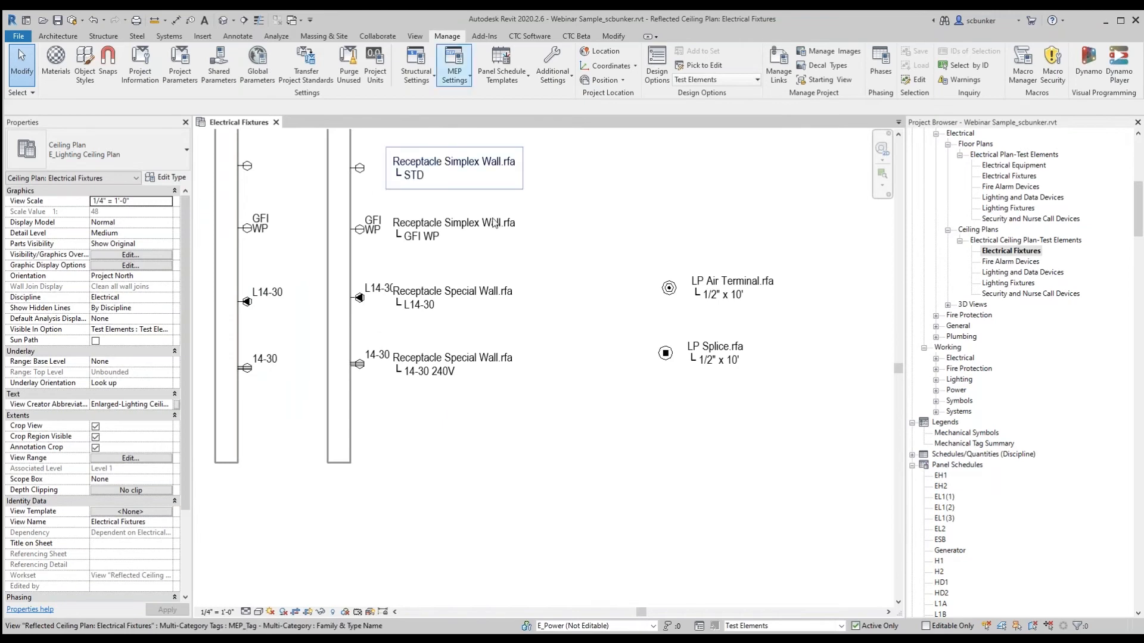
{"action": "scroll", "coordinate": [479, 311], "scroll_direction": "down", "scroll_amount": 2}
{"action": "middle_click_drag", "start_coordinate": [680, 462], "coordinate": [365, 445]}
{"action": "scroll", "coordinate": [455, 390], "scroll_direction": "down", "scroll_amount": 1}
{"action": "scroll", "coordinate": [734, 421], "scroll_direction": "up", "scroll_amount": 5}
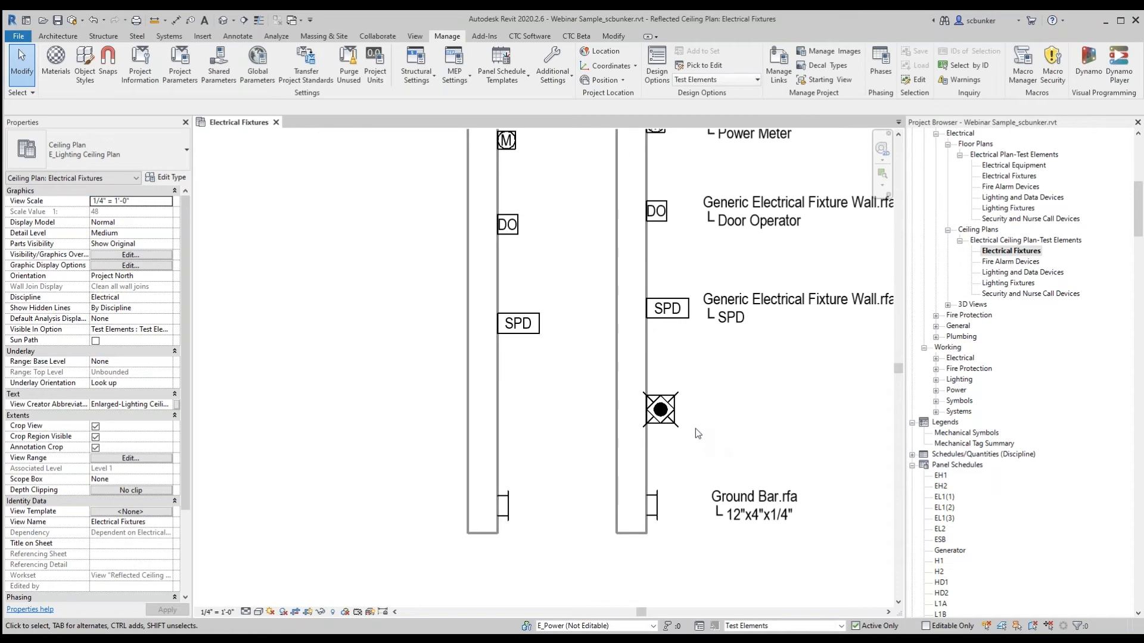
Isolate the Generic Electrical Fixture Wall Demonstration type above the hosted Ground Bar in a 3D selection box view, and select it there
{"action": "left_click", "coordinate": [660, 409]}
{"action": "left_click", "coordinate": [358, 79]}
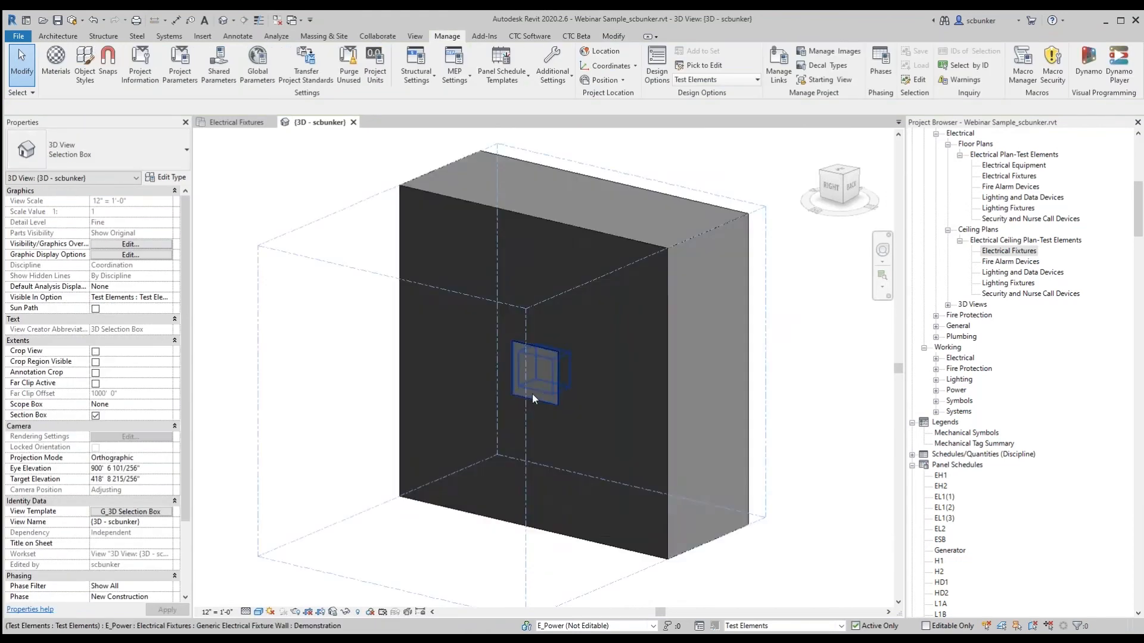
{"action": "scroll", "coordinate": [531, 394], "scroll_direction": "up", "scroll_amount": 4}
{"action": "left_click", "coordinate": [542, 402]}
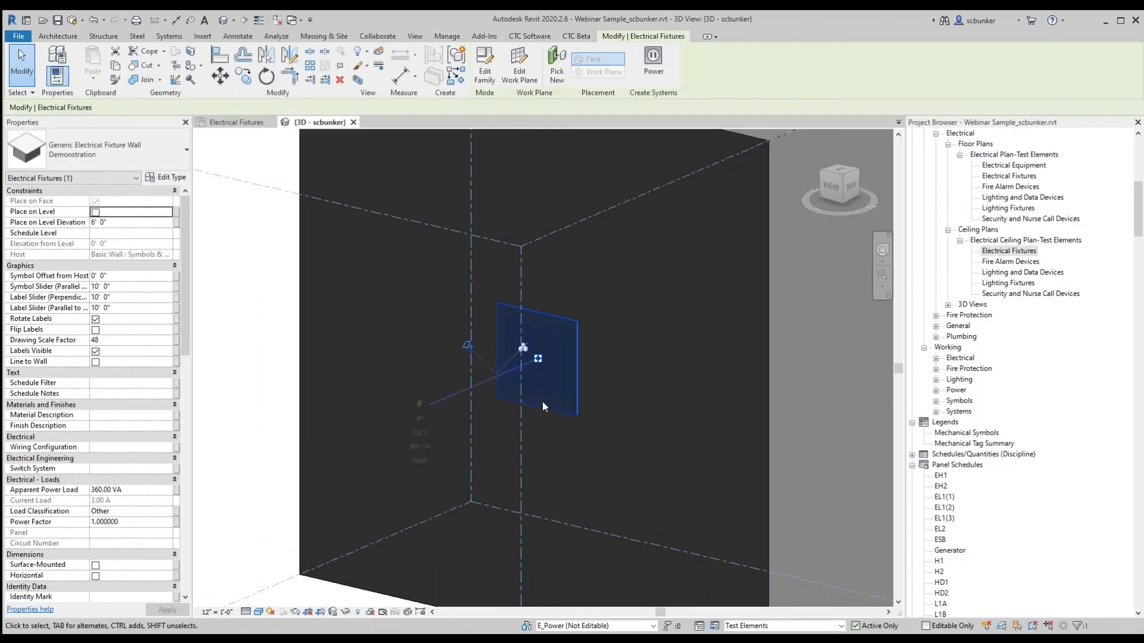
{"action": "scroll", "coordinate": [543, 402], "scroll_direction": "down", "scroll_amount": 2}
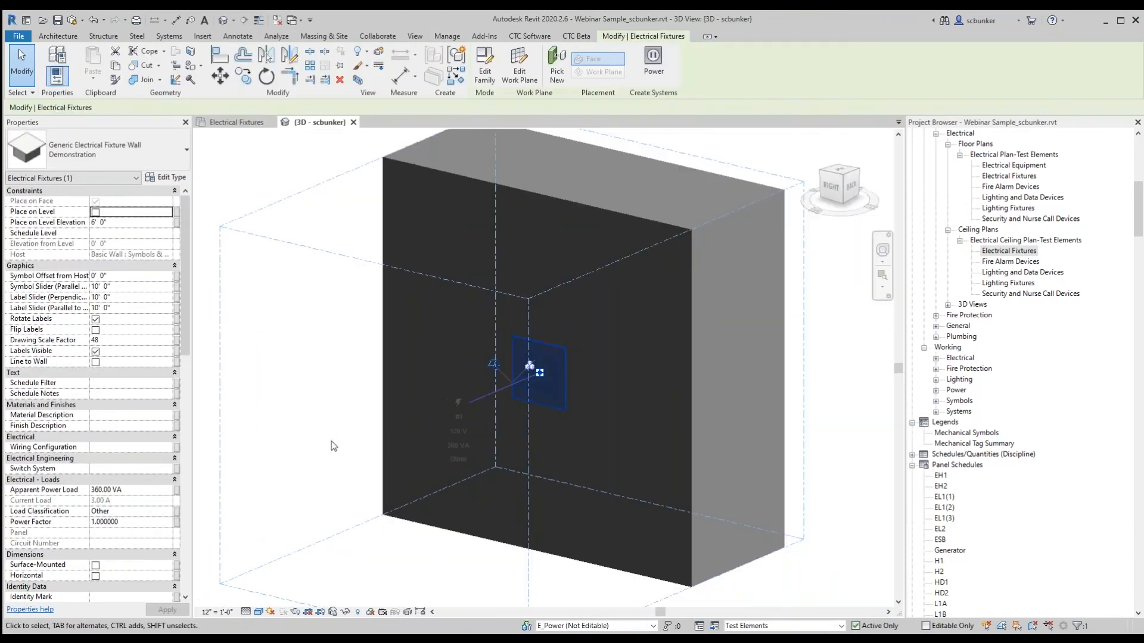
Make the Demonstration fixture surface-mounted and inspect its box on the wall from the side and front
{"action": "left_click", "coordinate": [95, 566]}
{"action": "left_click", "coordinate": [350, 392]}
{"action": "scroll", "coordinate": [350, 391], "scroll_direction": "down", "scroll_amount": 1}
{"action": "middle_click_drag", "start_coordinate": [433, 415], "coordinate": [461, 403], "text": "shift"}
{"action": "scroll", "coordinate": [515, 395], "scroll_direction": "up", "scroll_amount": 2}
{"action": "middle_click_drag", "start_coordinate": [528, 388], "coordinate": [535, 344], "text": "shift"}
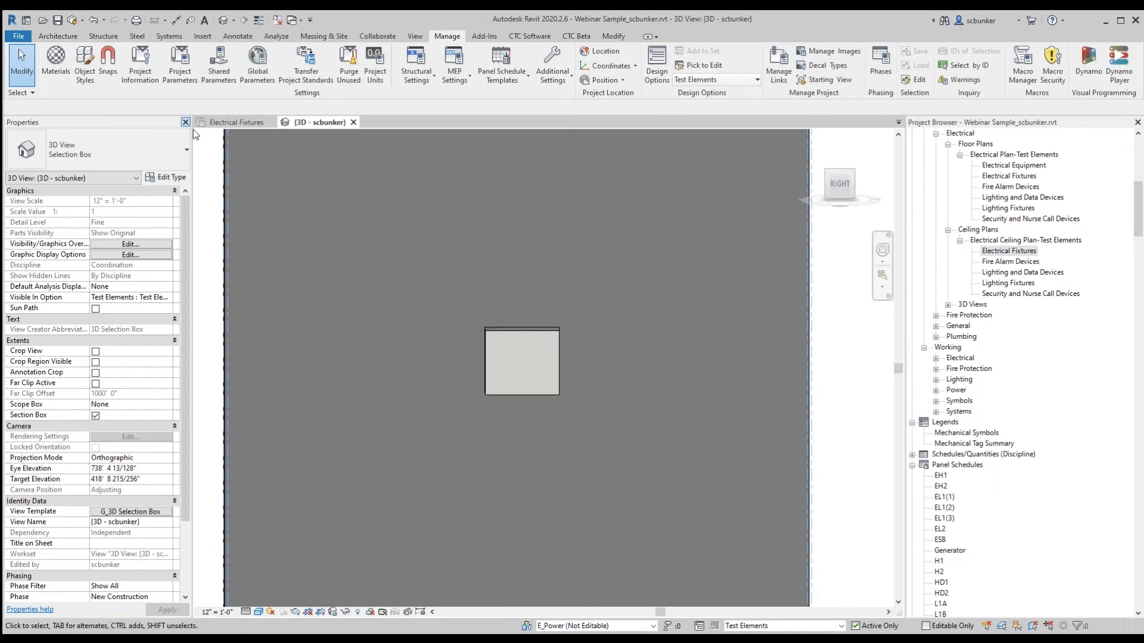
Return to the Electrical Fixtures ceiling plan, close the 3D view and select the Demonstration fixture
{"action": "left_click", "coordinate": [237, 122]}
{"action": "left_click", "coordinate": [352, 122]}
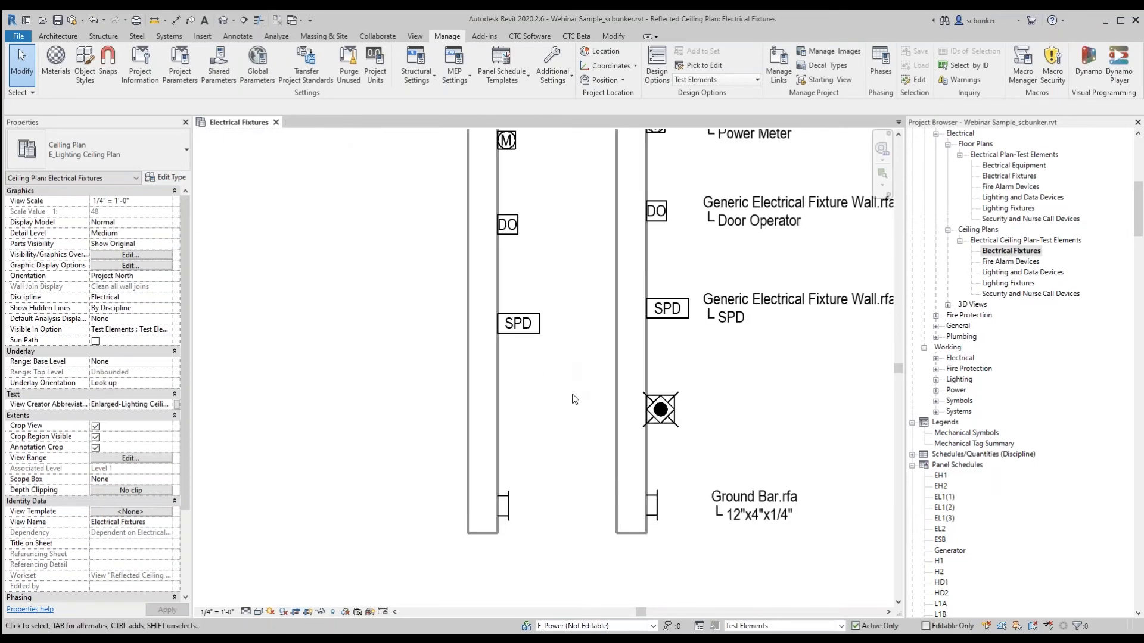
{"action": "left_click", "coordinate": [676, 410]}
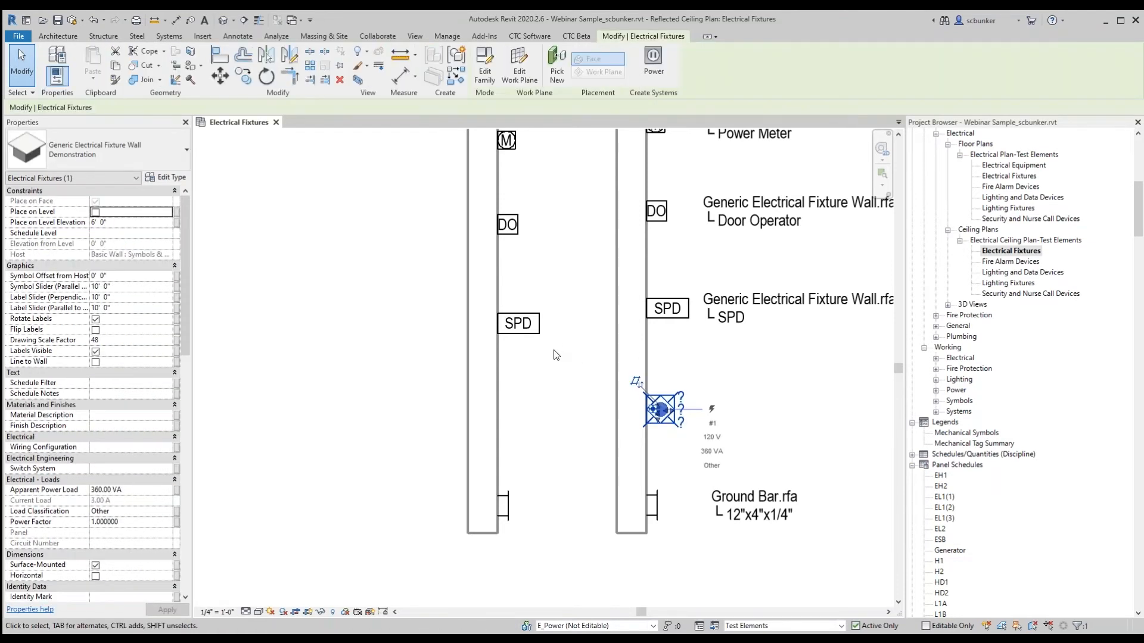
Highlight the generic wall electrical fixtures around Relay, Power Meter, Door Operator and SPD, and clear the selection
{"action": "middle_click_drag", "start_coordinate": [554, 352], "coordinate": [500, 454]}
{"action": "left_click_drag", "start_coordinate": [361, 468], "coordinate": [711, 136]}
{"action": "left_click", "coordinate": [702, 188]}
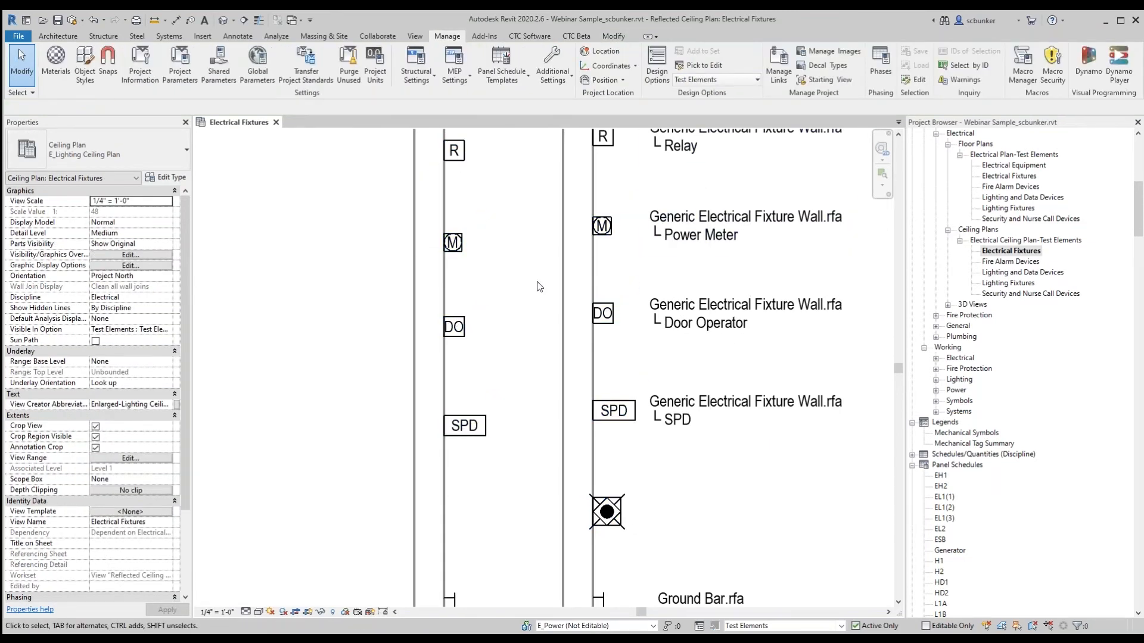
{"action": "scroll", "coordinate": [727, 468], "scroll_direction": "down", "scroll_amount": 1}
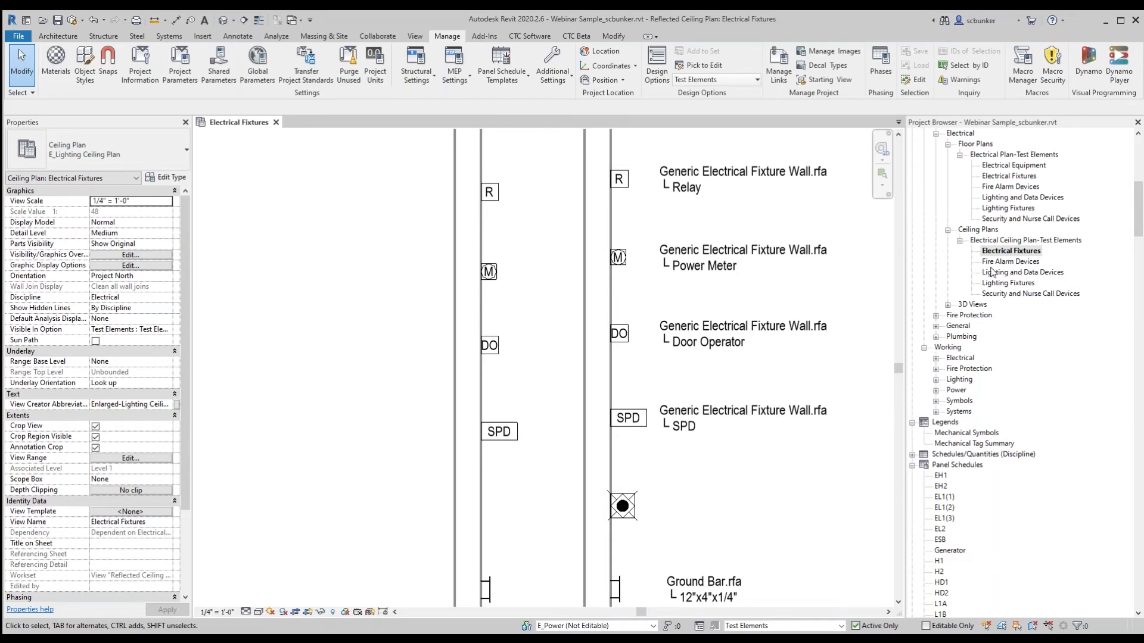
Inspect the properties of the Data type Data Outlet Wall in the Lighting and Data Devices floor plan, and close that view
{"action": "mouse_move", "coordinate": [830, 361]}
{"action": "middle_mouse_down"}
{"action": "mouse_move", "coordinate": [369, 338]}
{"action": "mouse_move", "coordinate": [475, 391]}
{"action": "middle_mouse_up"}
{"action": "scroll", "coordinate": [467, 385], "scroll_direction": "down", "scroll_amount": 1}
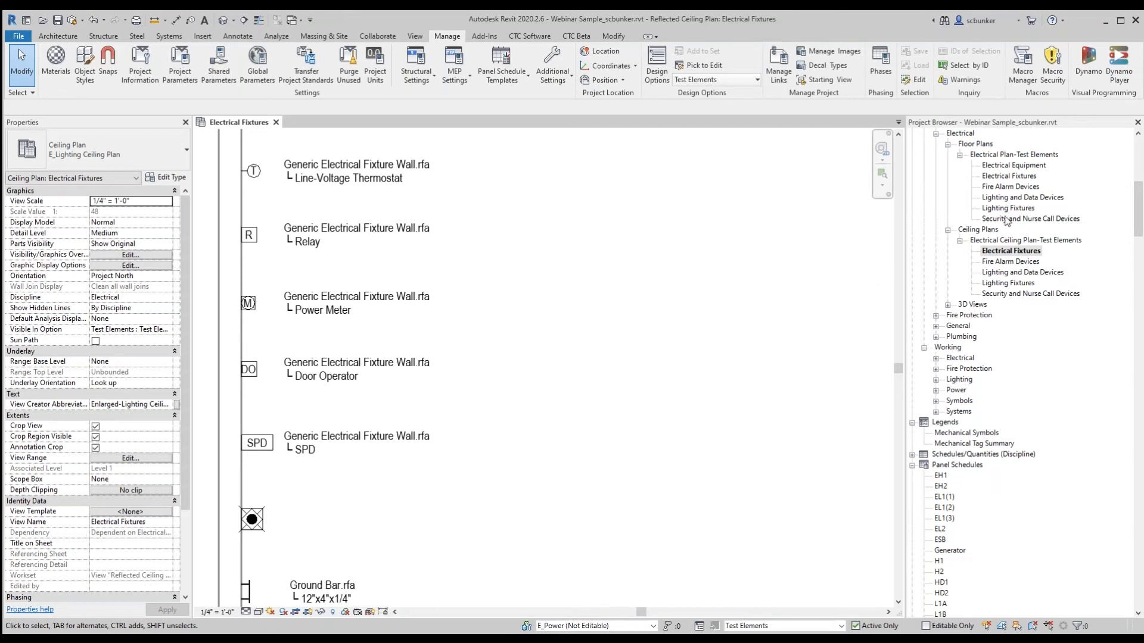
{"action": "left_click", "coordinate": [1011, 198]}
{"action": "double_click", "coordinate": [1011, 200]}
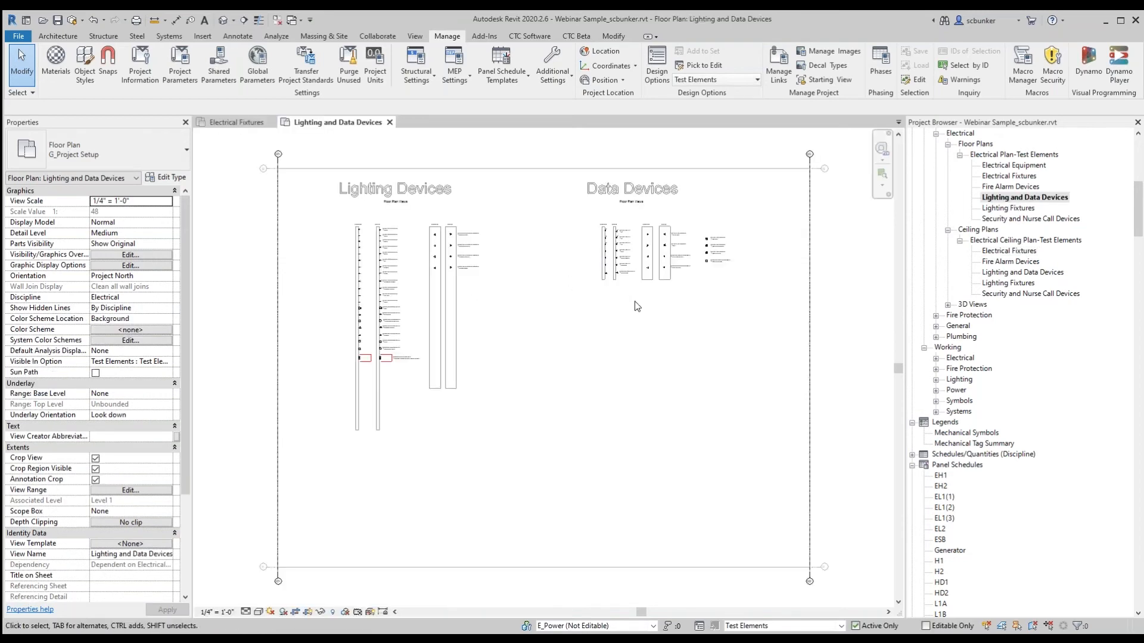
{"action": "scroll", "coordinate": [576, 216], "scroll_direction": "up", "scroll_amount": 5}
{"action": "scroll", "coordinate": [575, 213], "scroll_direction": "up", "scroll_amount": 1}
{"action": "middle_click_drag", "start_coordinate": [568, 468], "coordinate": [579, 305]}
{"action": "left_click", "coordinate": [544, 335]}
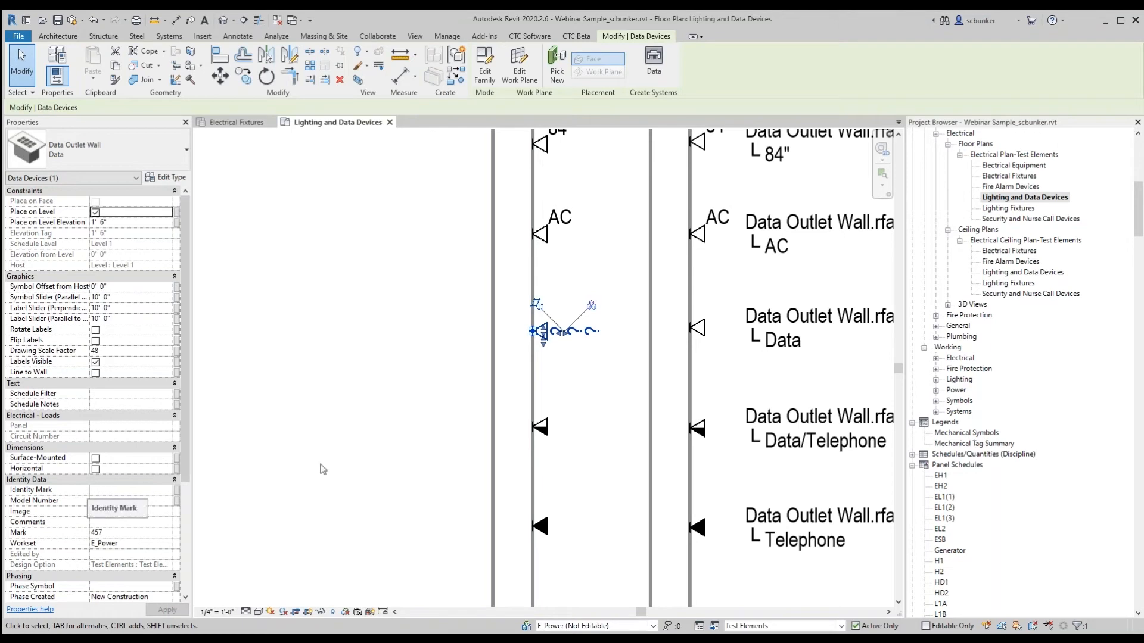
{"action": "scroll", "coordinate": [109, 475], "scroll_direction": "down", "scroll_amount": 5}
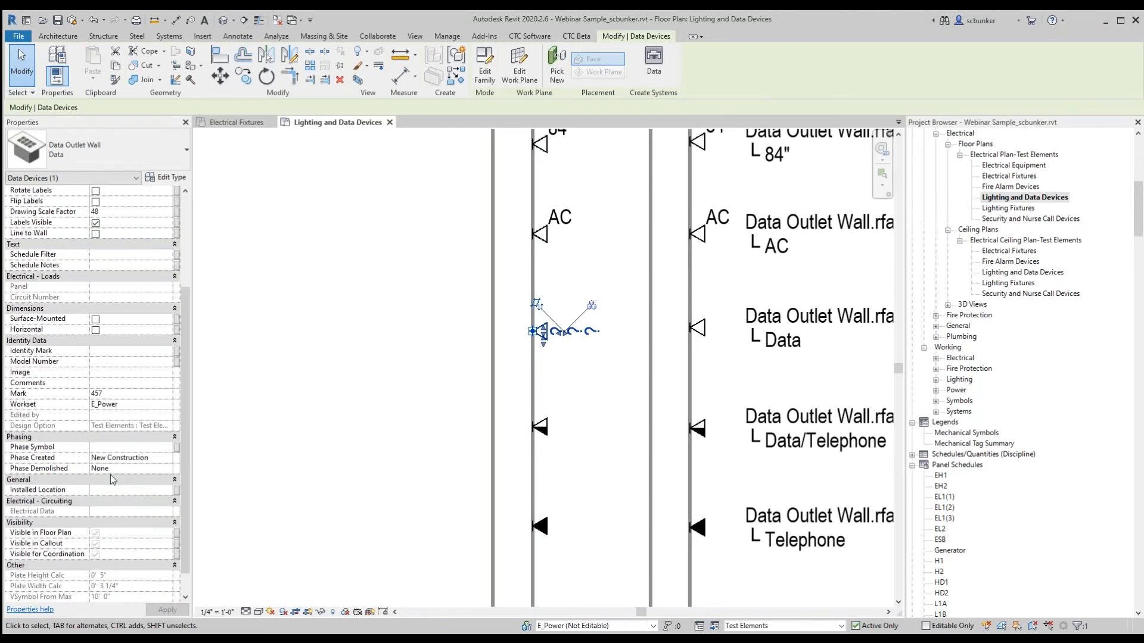
{"action": "left_click", "coordinate": [444, 441]}
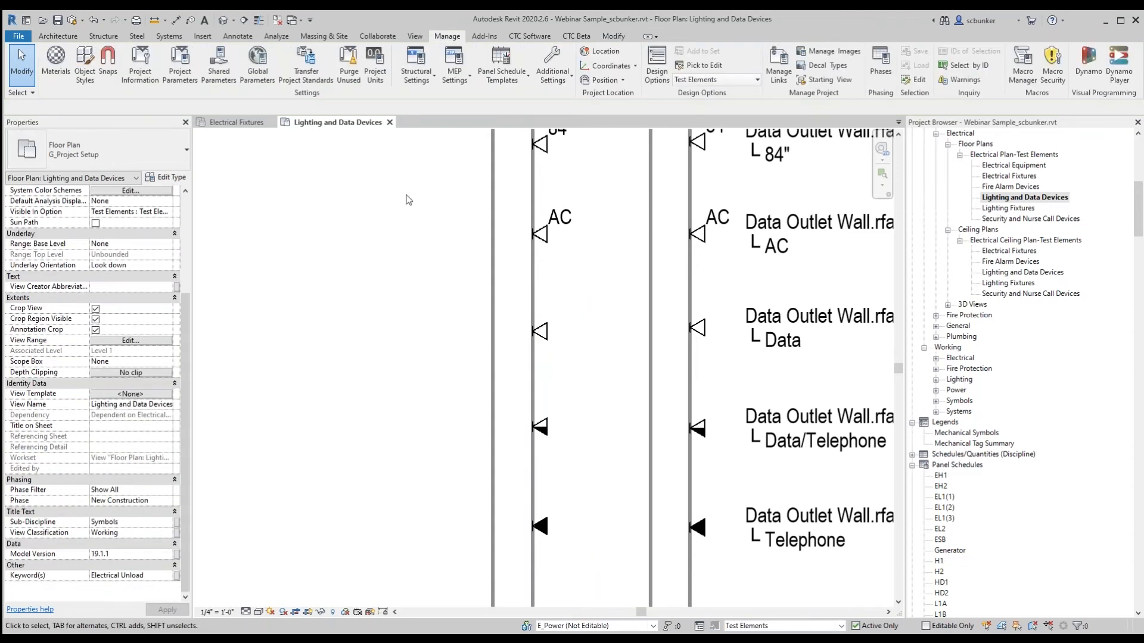
{"action": "left_click", "coordinate": [390, 123]}
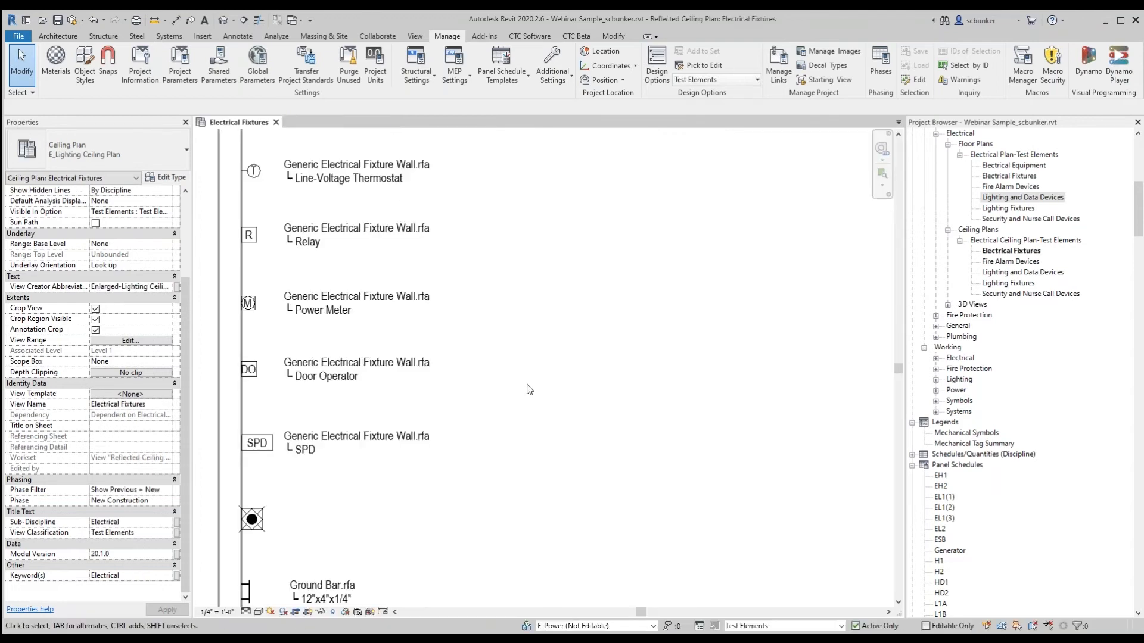
Open the Electrical Fixtures floor plan from the test elements and close the Electrical Fixtures ceiling plan
{"action": "middle_click_drag", "start_coordinate": [503, 446], "coordinate": [600, 240]}
{"action": "scroll", "coordinate": [599, 239], "scroll_direction": "down", "scroll_amount": 3}
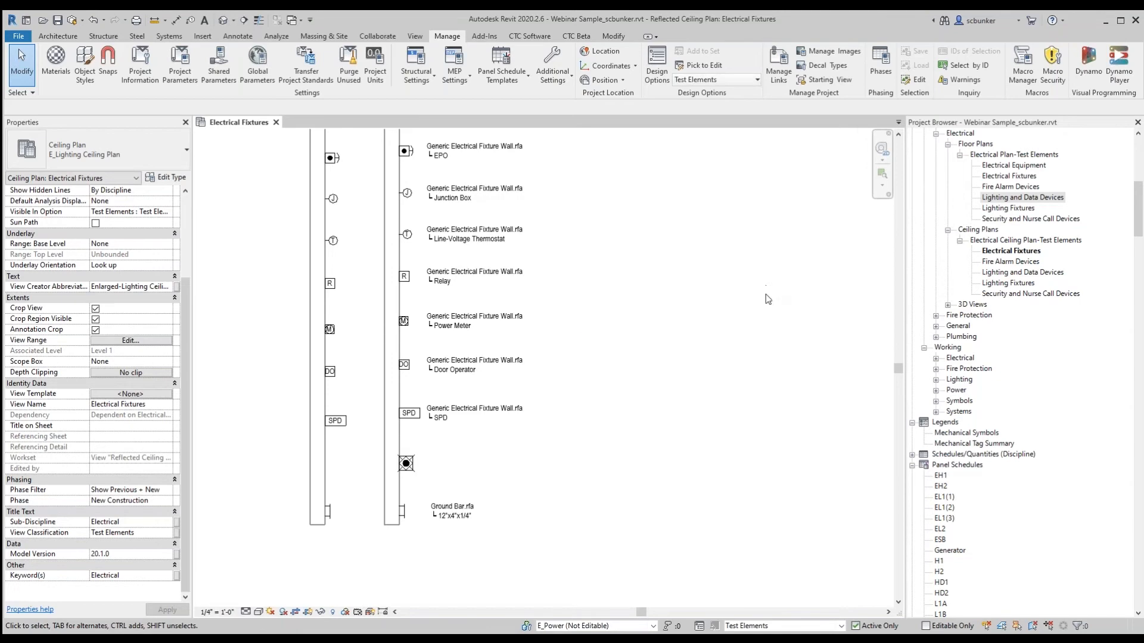
{"action": "middle_click_drag", "start_coordinate": [769, 298], "coordinate": [597, 270]}
{"action": "scroll", "coordinate": [620, 286], "scroll_direction": "down", "scroll_amount": 2}
{"action": "mouse_move", "coordinate": [808, 286]}
{"action": "middle_mouse_down"}
{"action": "mouse_move", "coordinate": [518, 296]}
{"action": "mouse_move", "coordinate": [623, 425]}
{"action": "middle_mouse_up"}
{"action": "scroll", "coordinate": [536, 304], "scroll_direction": "down", "scroll_amount": 2}
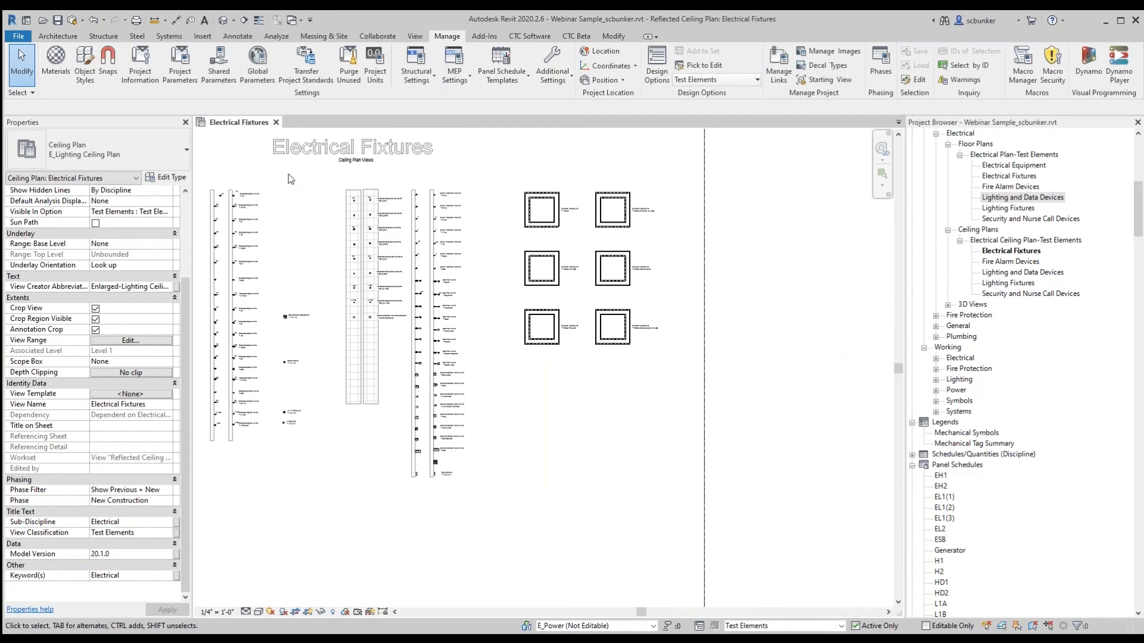
{"action": "double_click", "coordinate": [1009, 175]}
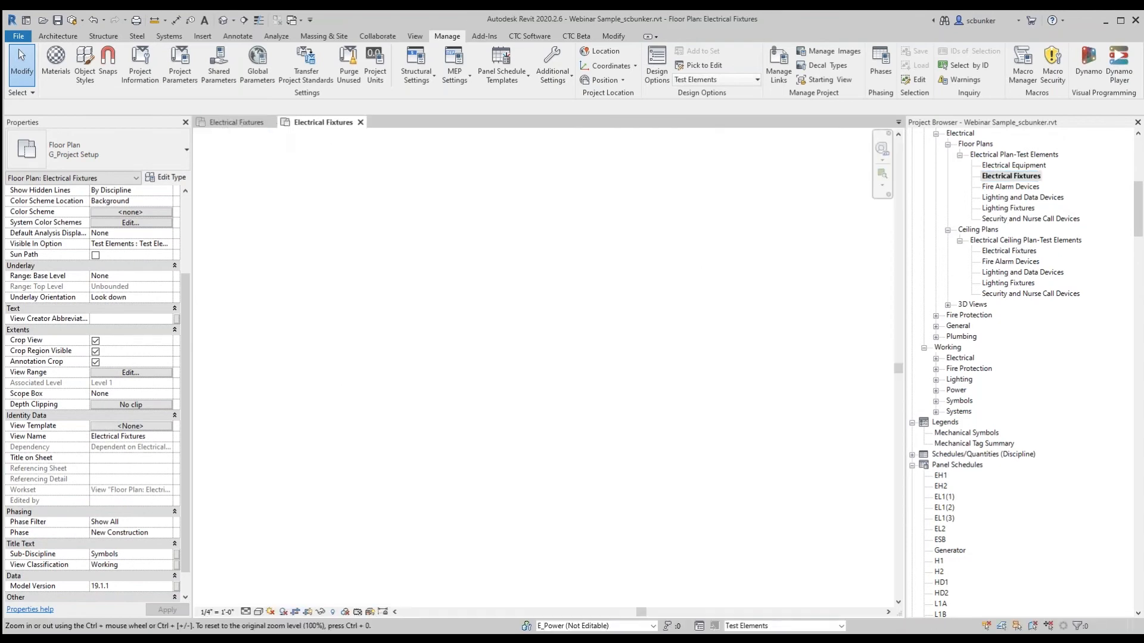
{"action": "left_click", "coordinate": [272, 123]}
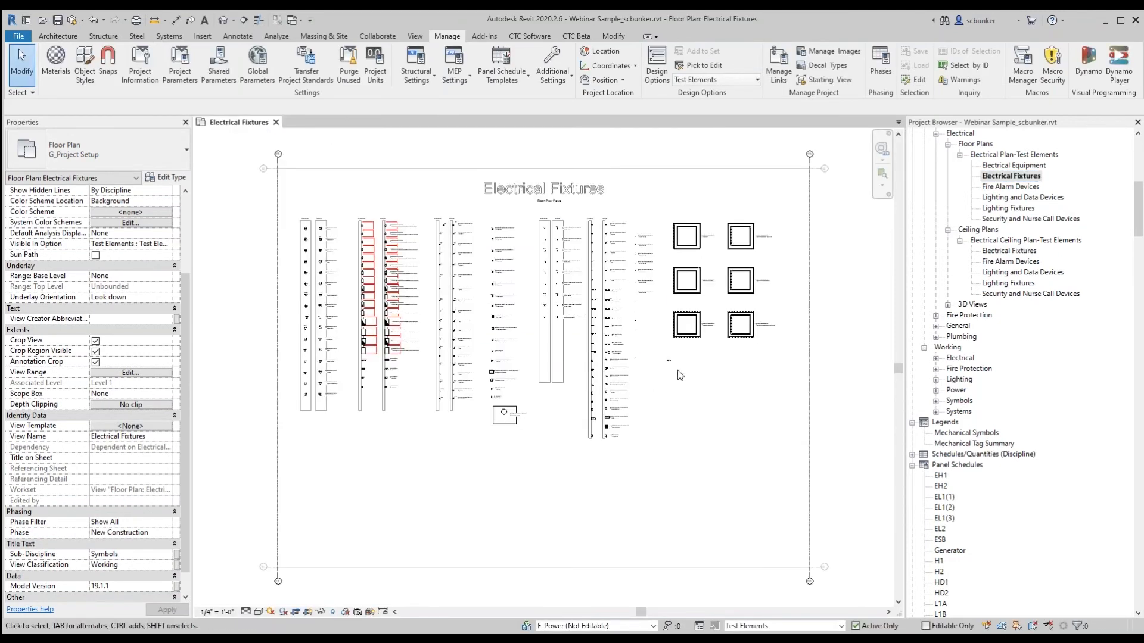
Arrange the Equipment Connection Schedule above and the Working Equipment Connection Schedule below the isolated equipment connection symbol in the floor plan
{"action": "scroll", "coordinate": [675, 376], "scroll_direction": "up", "scroll_amount": 8}
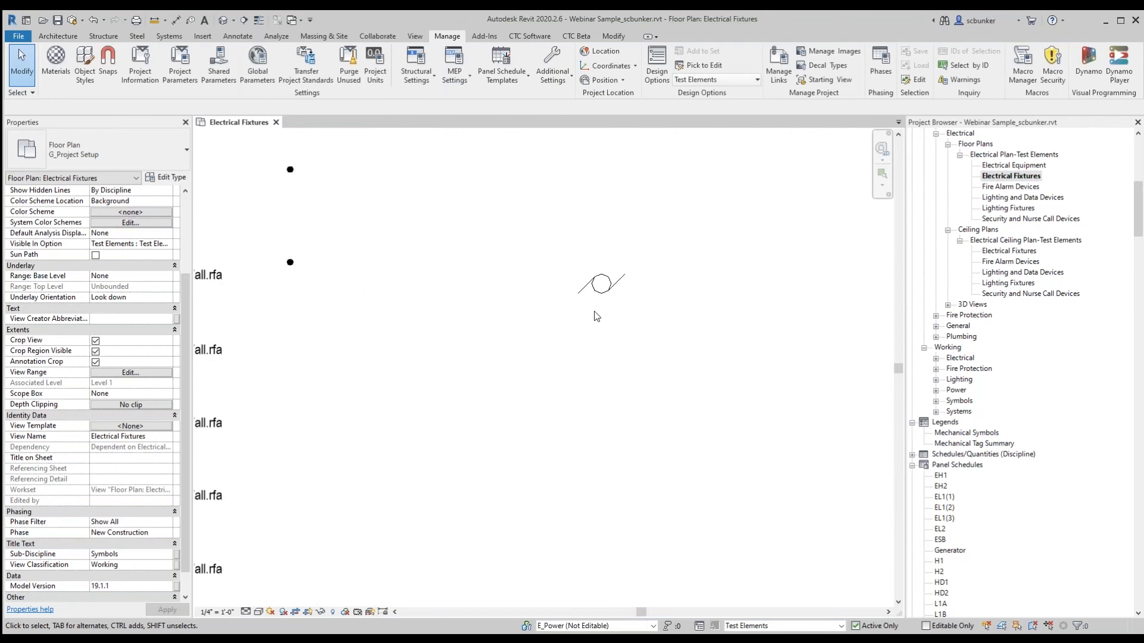
{"action": "scroll", "coordinate": [602, 361], "scroll_direction": "up", "scroll_amount": 3}
{"action": "middle_click_drag", "start_coordinate": [695, 197], "coordinate": [511, 358]}
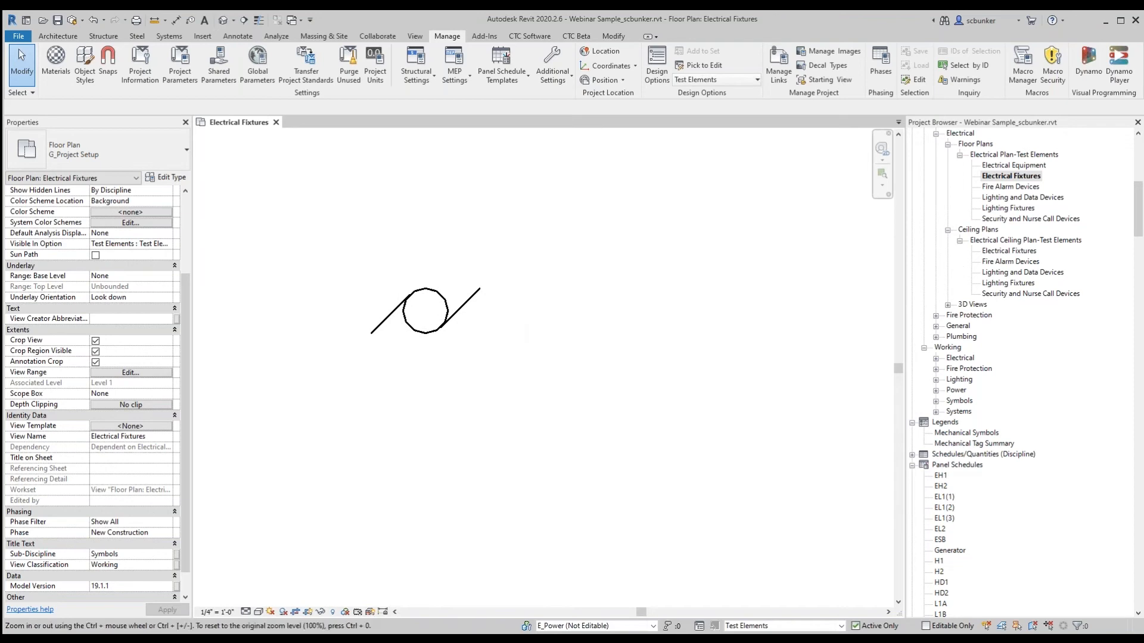
{"action": "left_click_drag", "start_coordinate": [1143, 89], "coordinate": [454, 57]}
{"action": "left_click_drag", "start_coordinate": [524, 189], "coordinate": [524, 201]}
{"action": "left_click_drag", "start_coordinate": [1143, 280], "coordinate": [339, 372]}
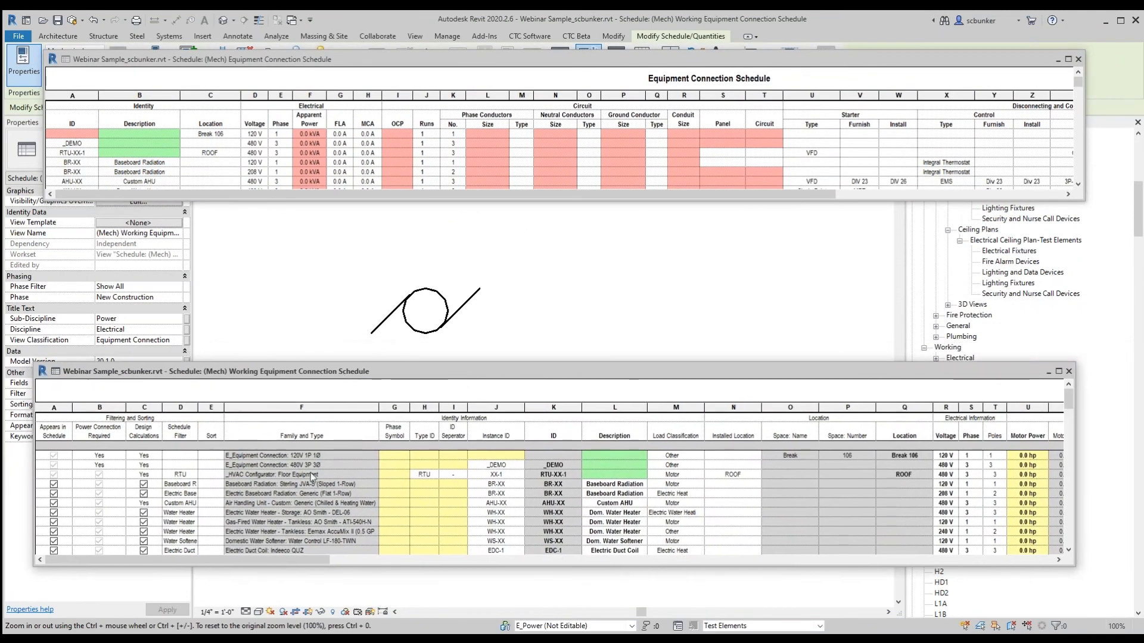
{"action": "left_click", "coordinate": [470, 335]}
{"action": "left_click_drag", "start_coordinate": [454, 315], "coordinate": [482, 299]}
{"action": "left_click", "coordinate": [551, 303]}
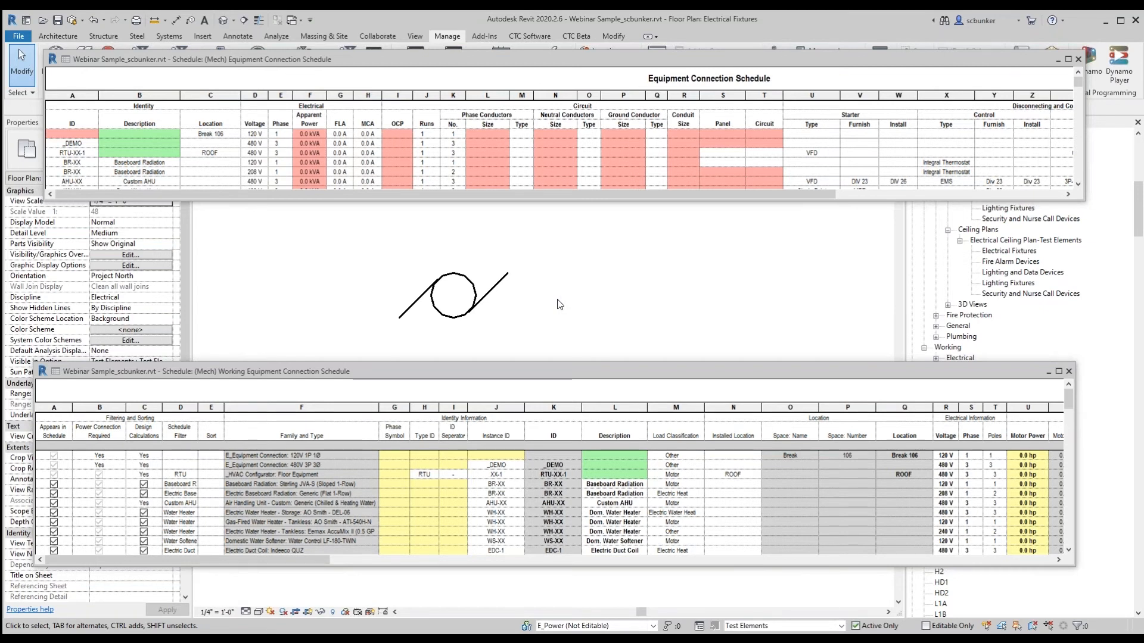
Switch off Bus Symbol and enable Dot Symbol for the equipment connection in the floor plan
{"action": "left_click", "coordinate": [491, 291]}
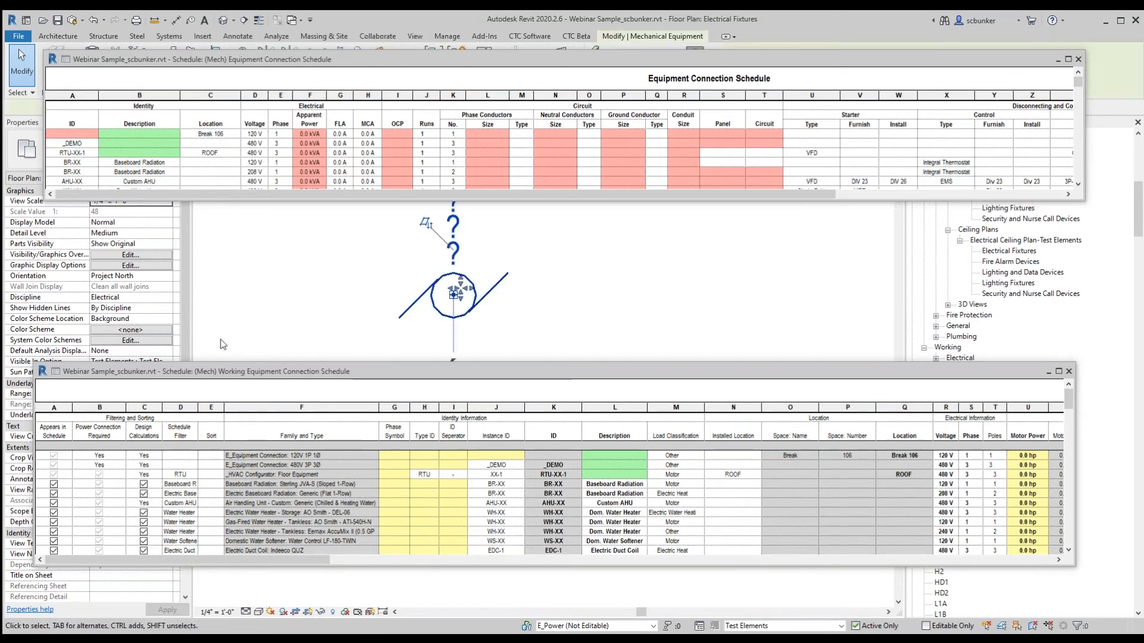
{"action": "scroll", "coordinate": [84, 292], "scroll_direction": "down", "scroll_amount": 5}
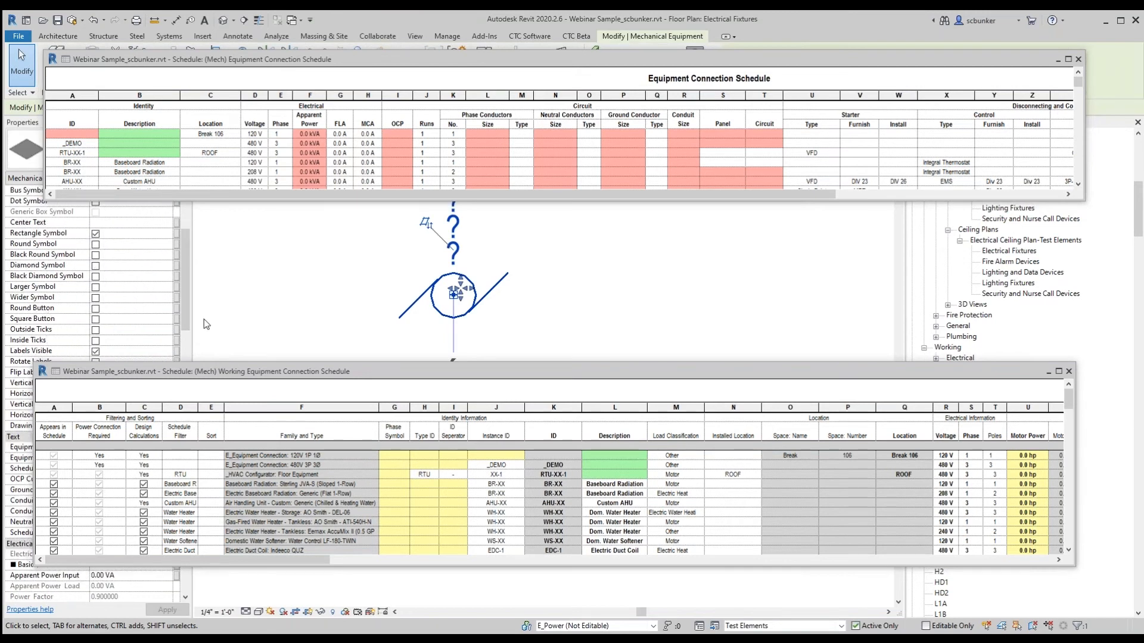
{"action": "left_click", "coordinate": [527, 311]}
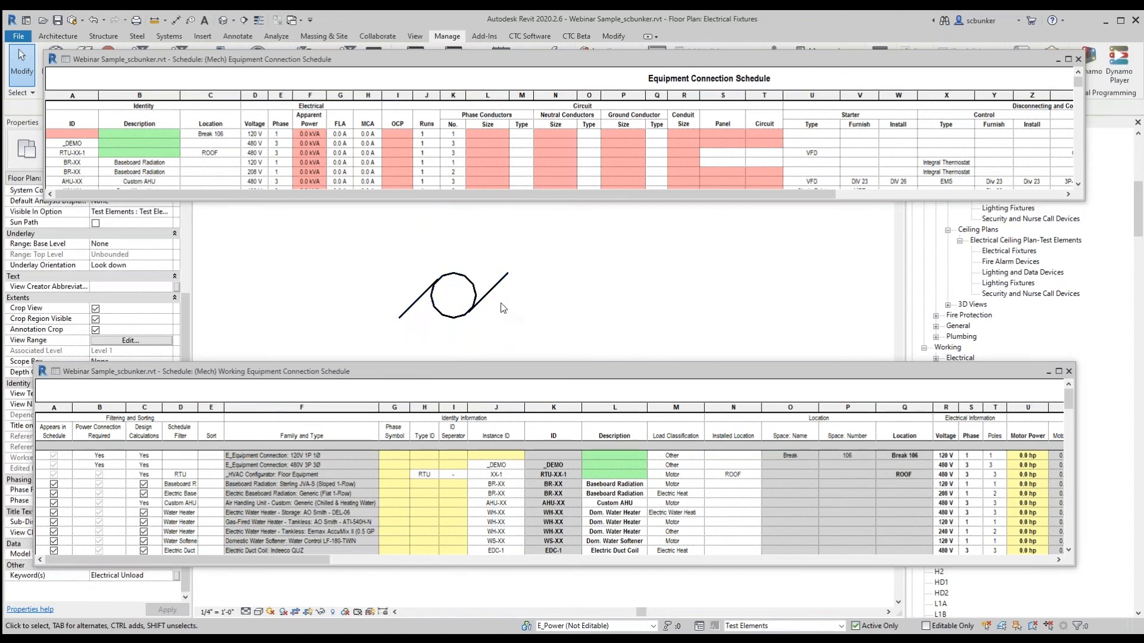
{"action": "left_click", "coordinate": [485, 295]}
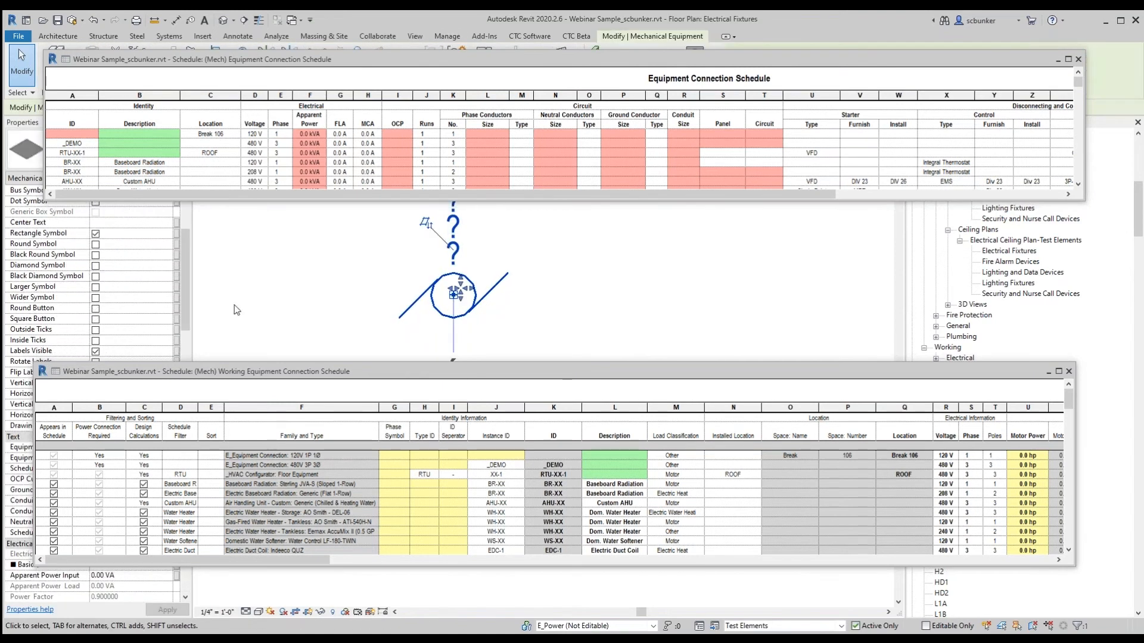
{"action": "left_click", "coordinate": [96, 223]}
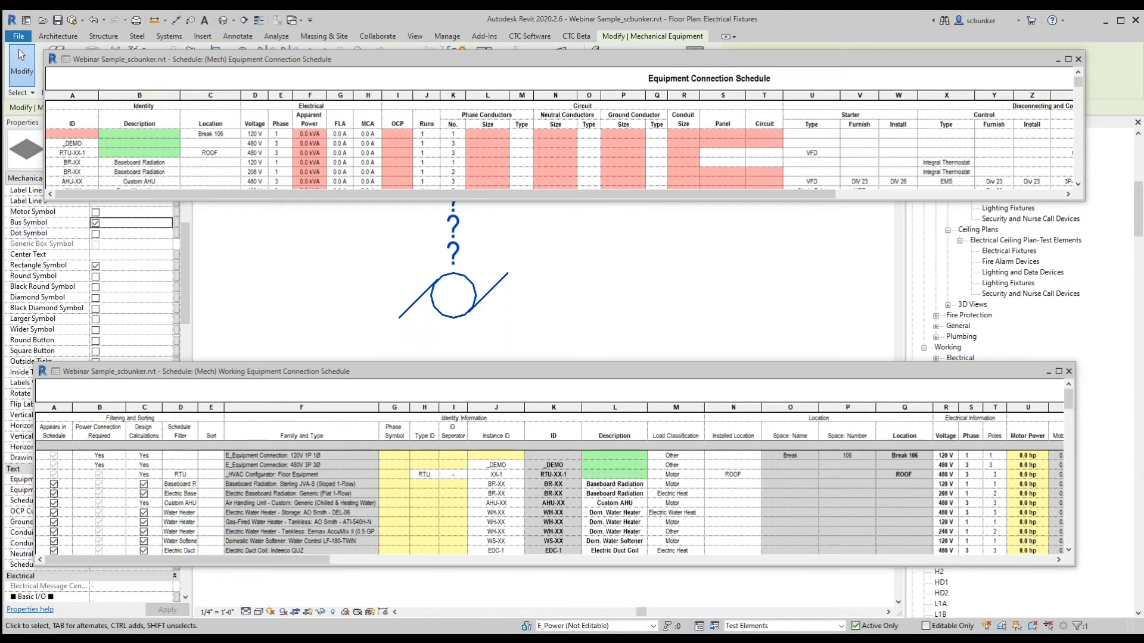
{"action": "left_click", "coordinate": [95, 234]}
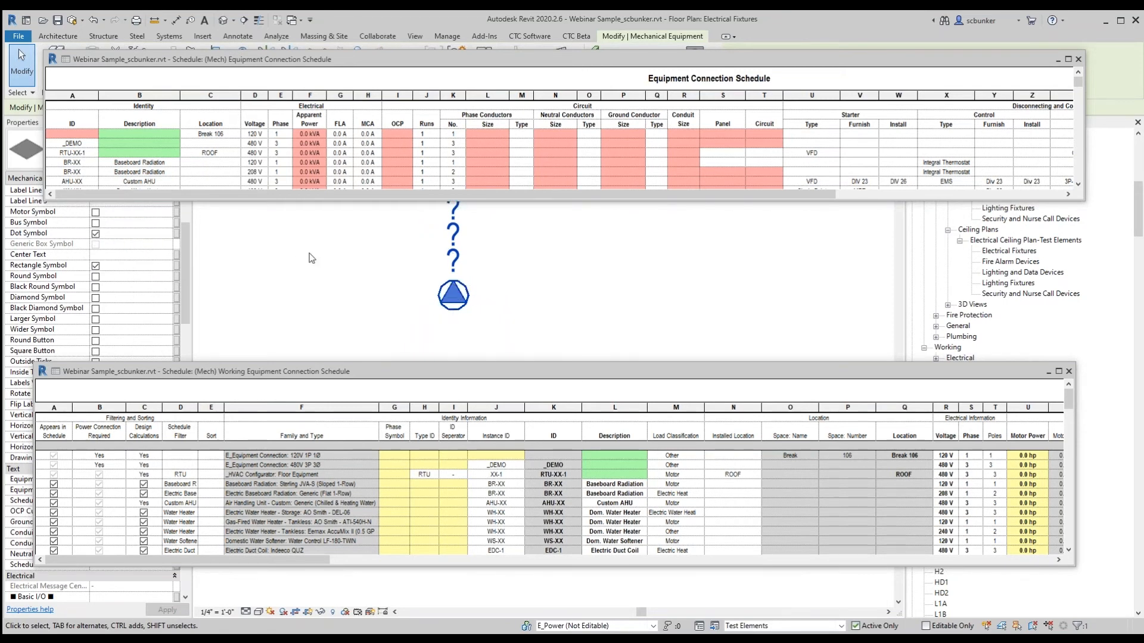
{"action": "left_click", "coordinate": [465, 309]}
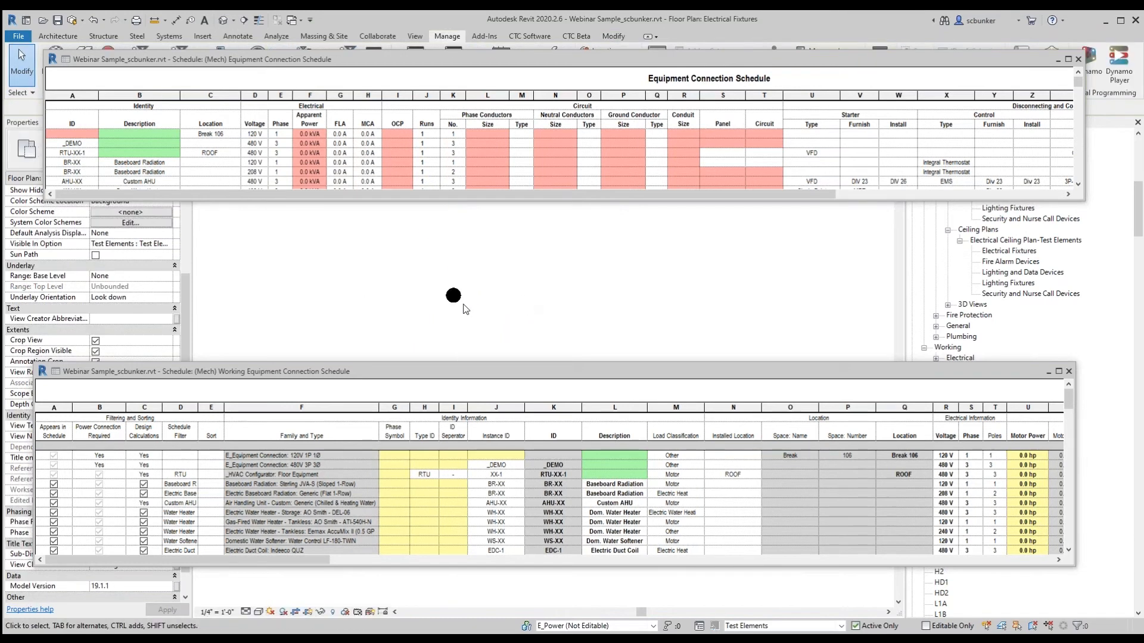
Examine the identity, location, electrical and load information columns of the Working Equipment Connection Schedule
{"action": "left_click", "coordinate": [453, 296]}
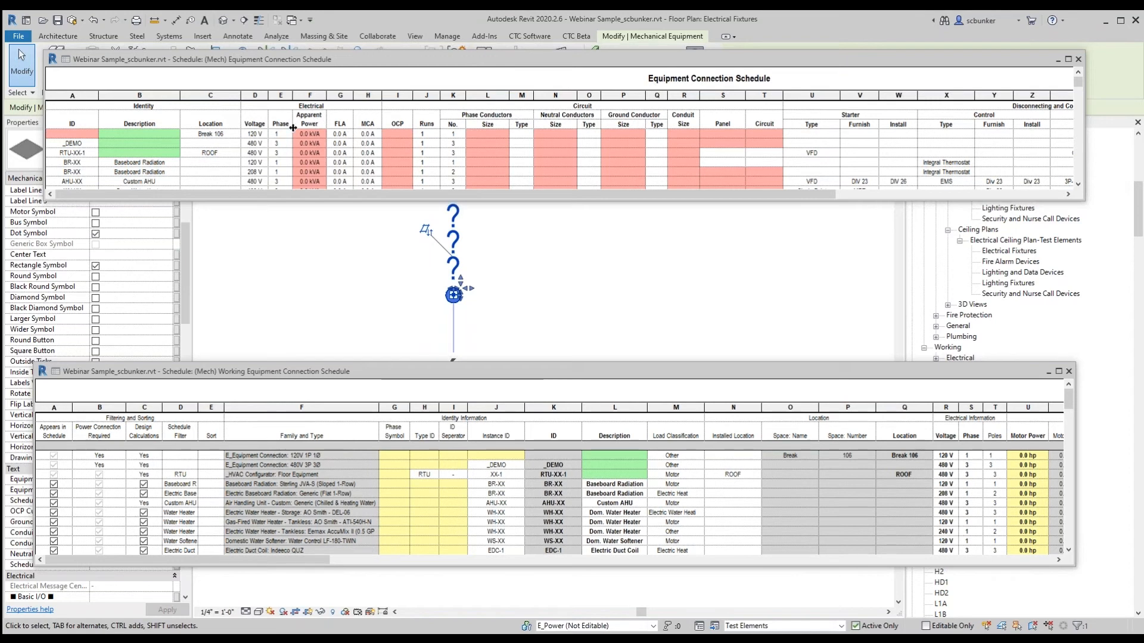
{"action": "left_click_drag", "start_coordinate": [370, 375], "coordinate": [364, 362]}
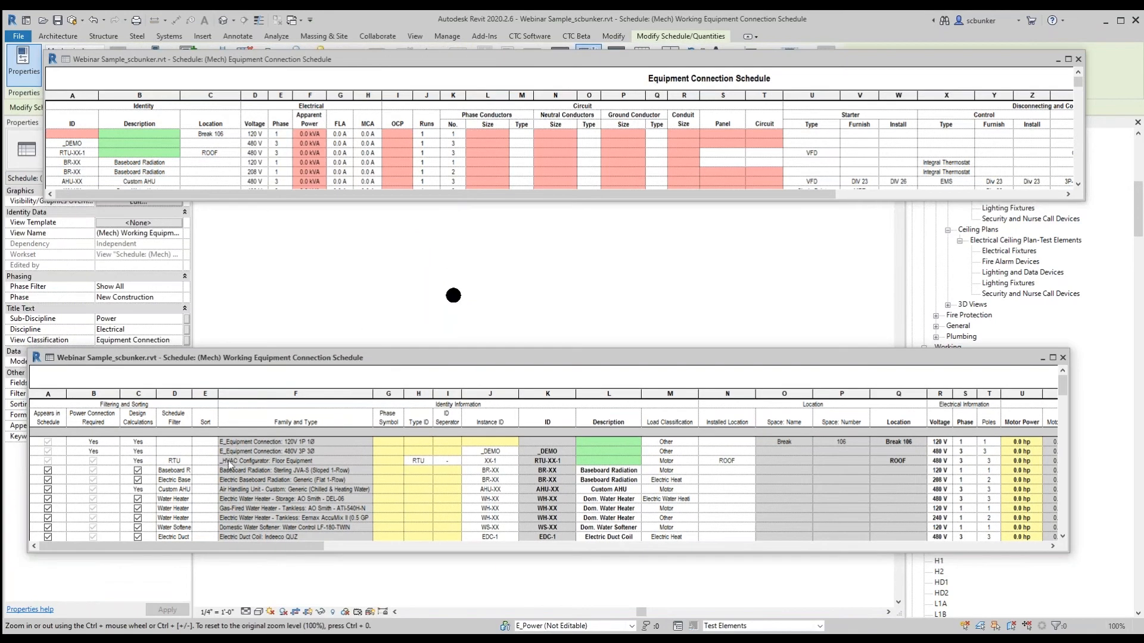
{"action": "left_click_drag", "start_coordinate": [275, 546], "coordinate": [308, 547]}
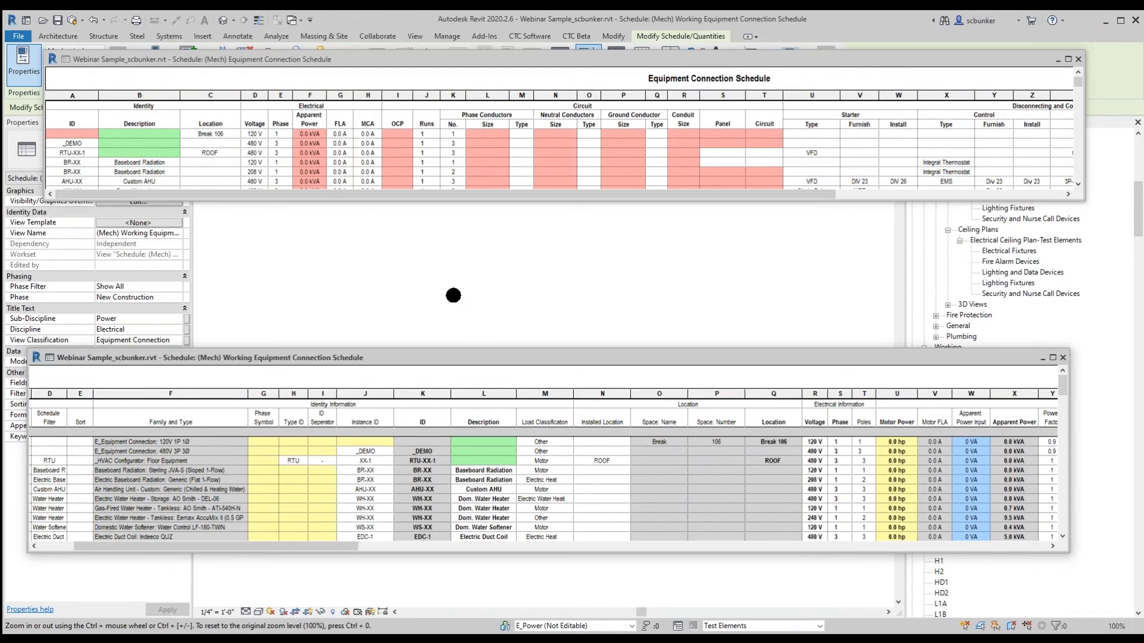
{"action": "left_click_drag", "start_coordinate": [185, 546], "coordinate": [152, 547]}
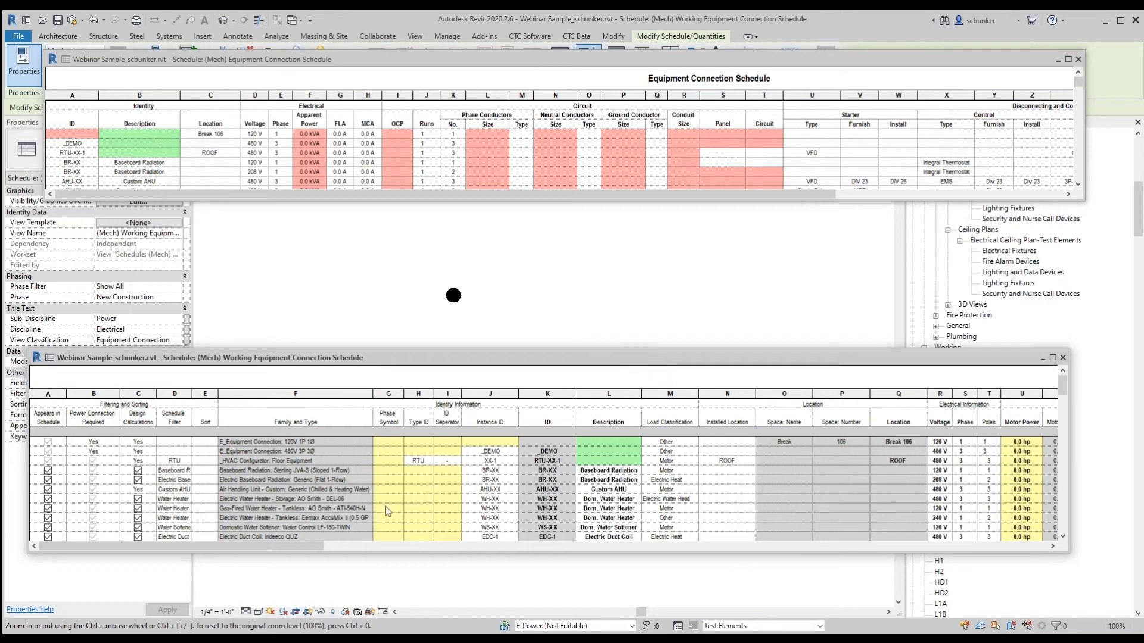
{"action": "left_click_drag", "start_coordinate": [306, 544], "coordinate": [426, 541]}
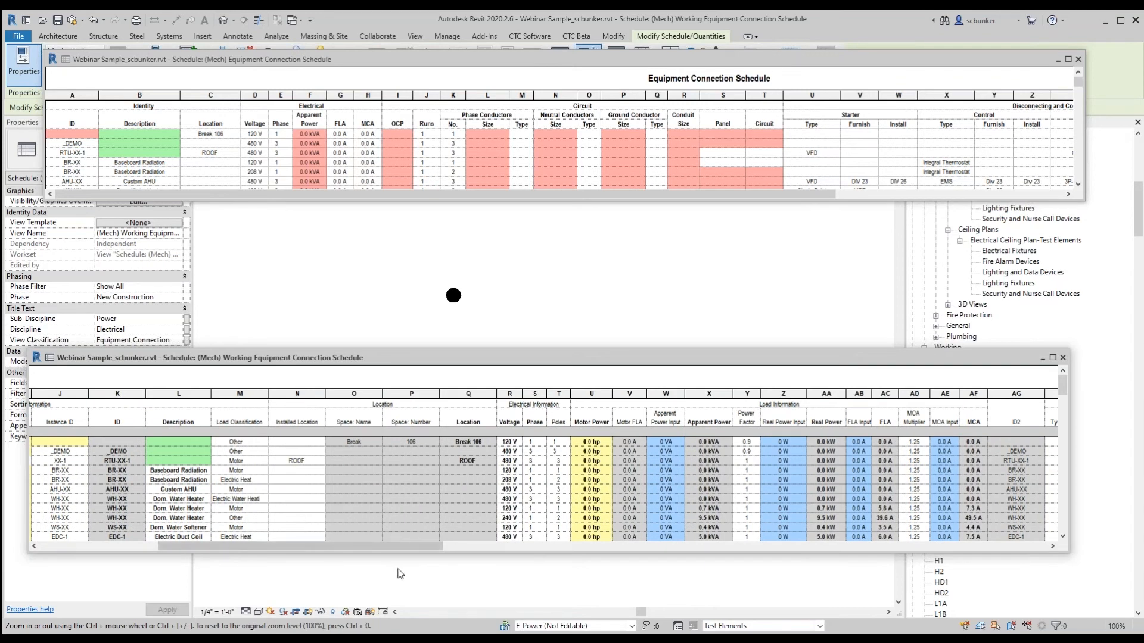
{"action": "left_click_drag", "start_coordinate": [404, 551], "coordinate": [278, 554]}
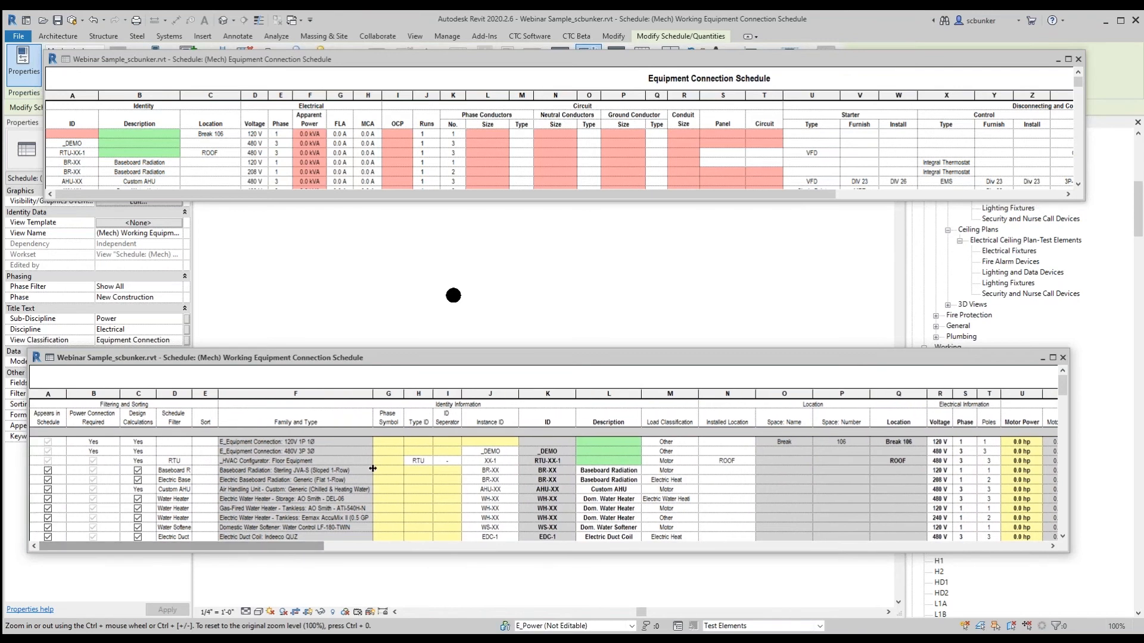
Set the Motor Power of the _DEMO connection to 30 hp in the working schedule and check its calculated load and OCP values
{"action": "left_click", "coordinate": [545, 453]}
{"action": "left_click_drag", "start_coordinate": [302, 546], "coordinate": [495, 546]}
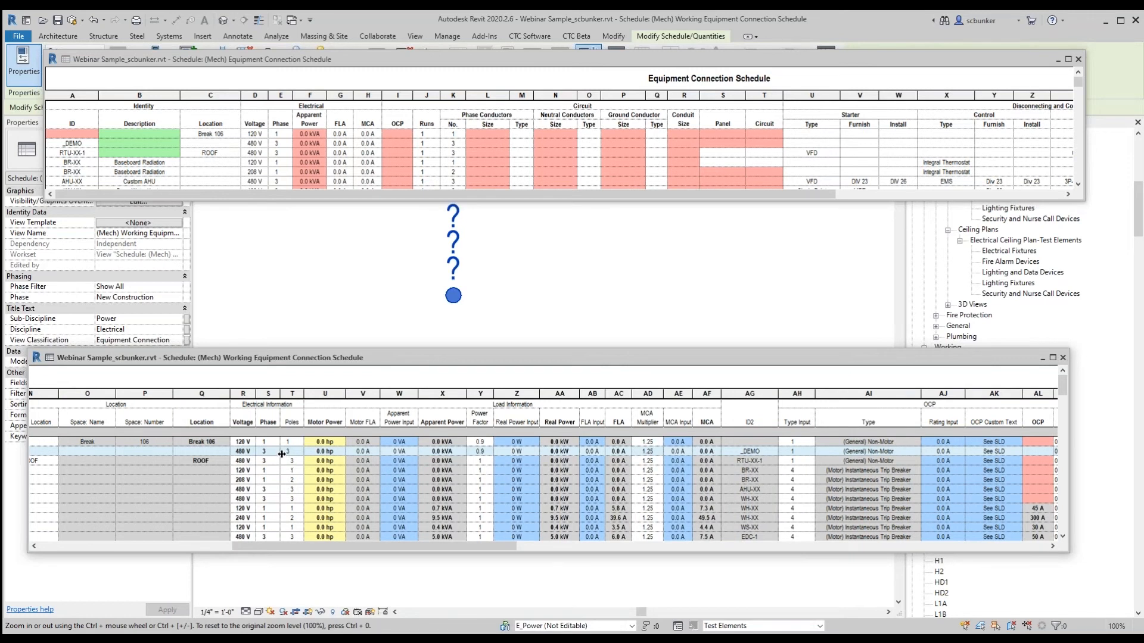
{"action": "left_click", "coordinate": [340, 452]}
{"action": "left_click_drag", "start_coordinate": [507, 546], "coordinate": [620, 545]}
{"action": "left_click_drag", "start_coordinate": [560, 194], "coordinate": [611, 197]}
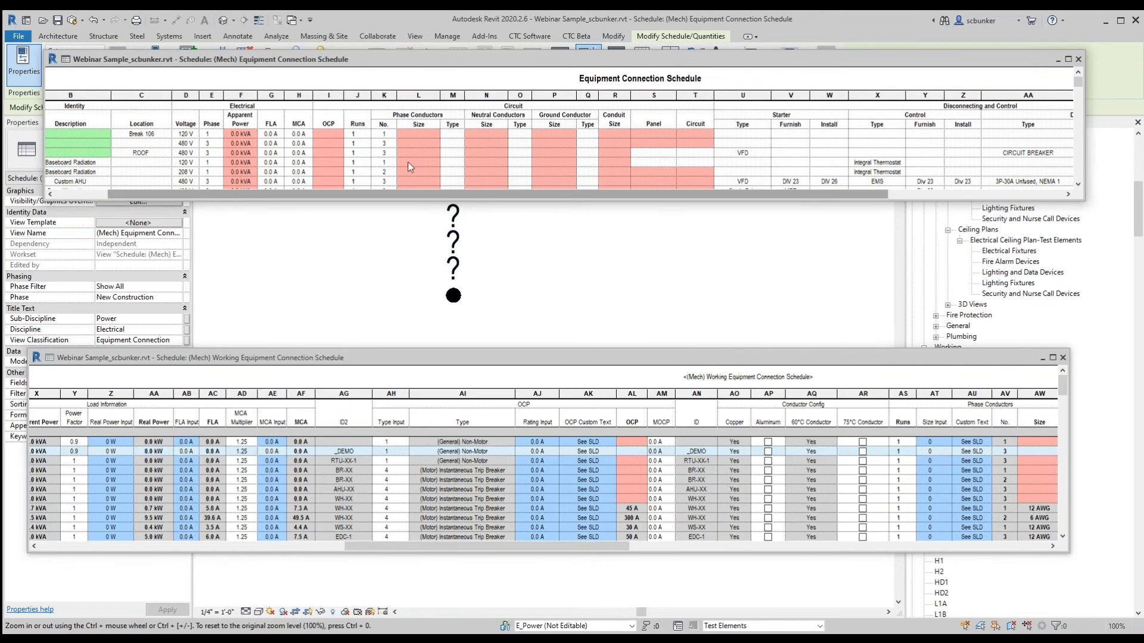
{"action": "scroll", "coordinate": [372, 197], "scroll_direction": "left", "scroll_amount": 2}
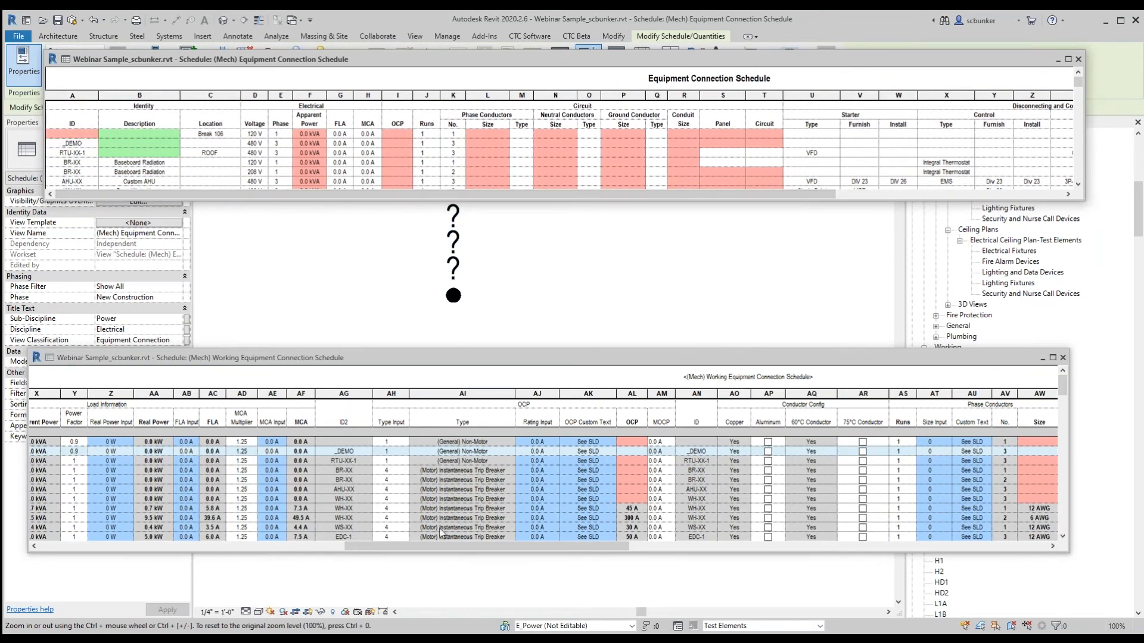
{"action": "left_click_drag", "start_coordinate": [432, 546], "coordinate": [360, 552]}
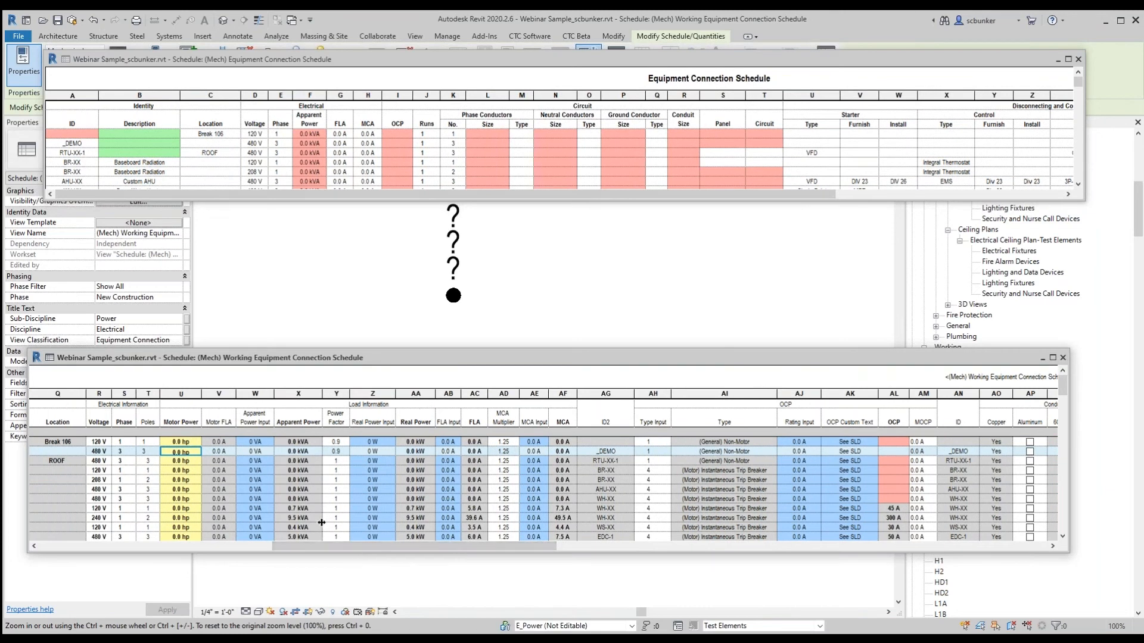
{"action": "left_click_drag", "start_coordinate": [319, 551], "coordinate": [231, 558]}
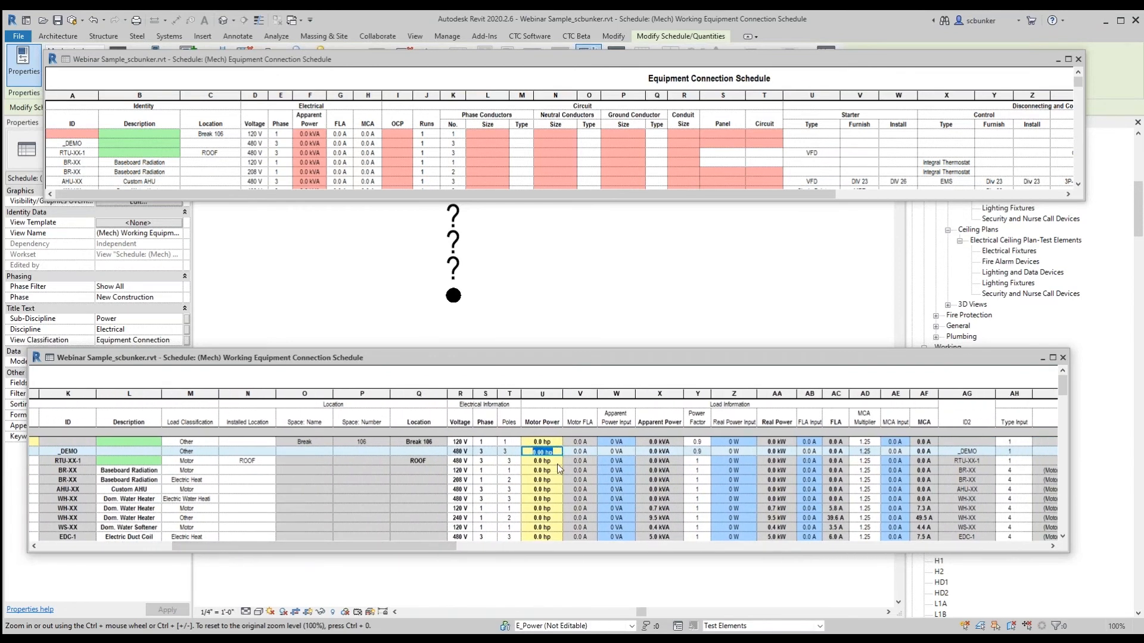
{"action": "key", "text": "Return"}
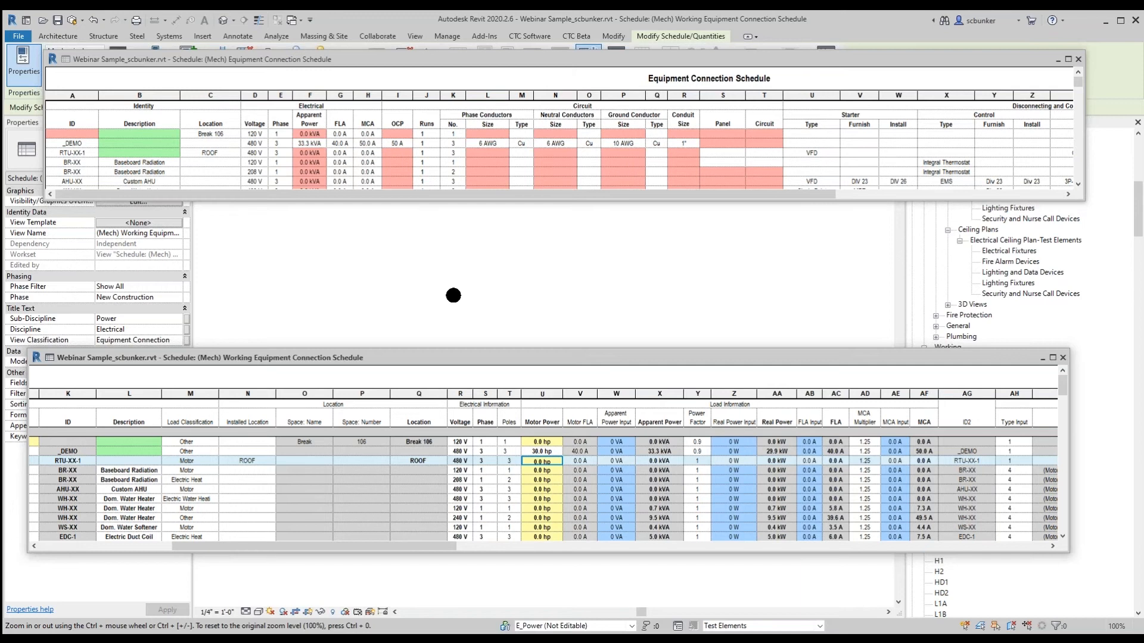
{"action": "left_click", "coordinate": [578, 453]}
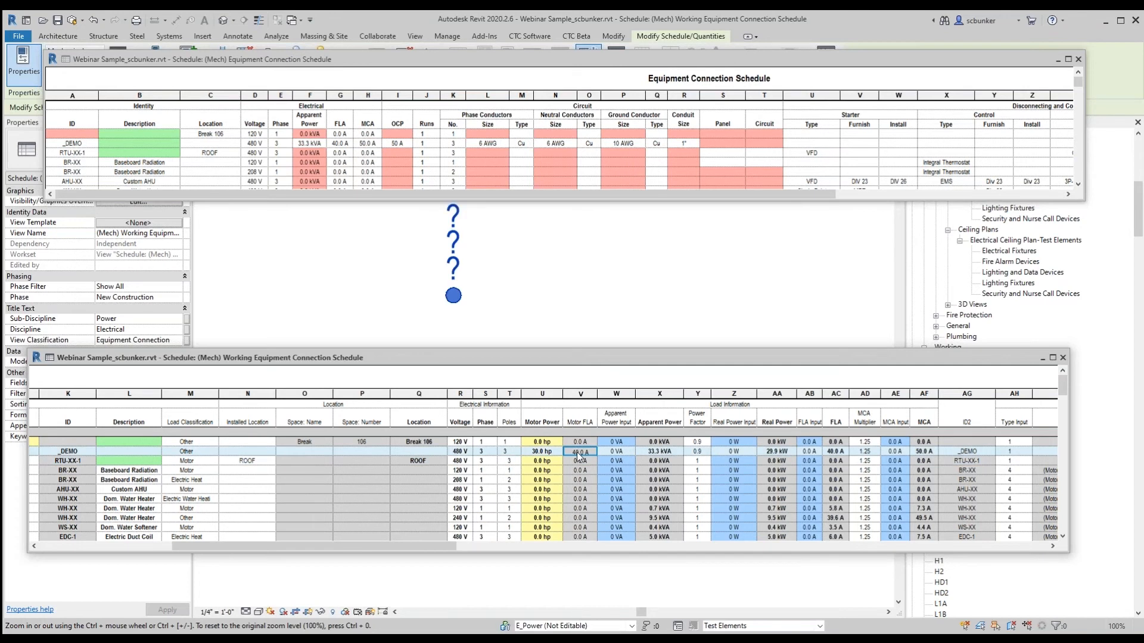
{"action": "left_click", "coordinate": [463, 546]}
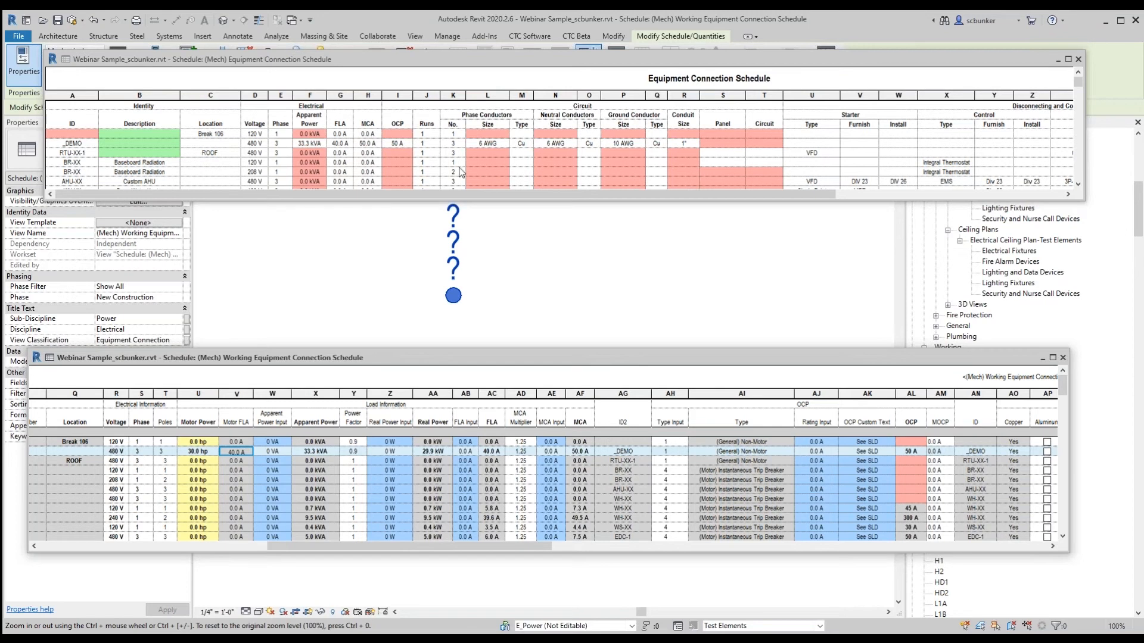
Examine the circuit, conductor and starter columns of the Equipment Connection Schedule against the working schedule's load columns
{"action": "left_click_drag", "start_coordinate": [458, 193], "coordinate": [508, 193]}
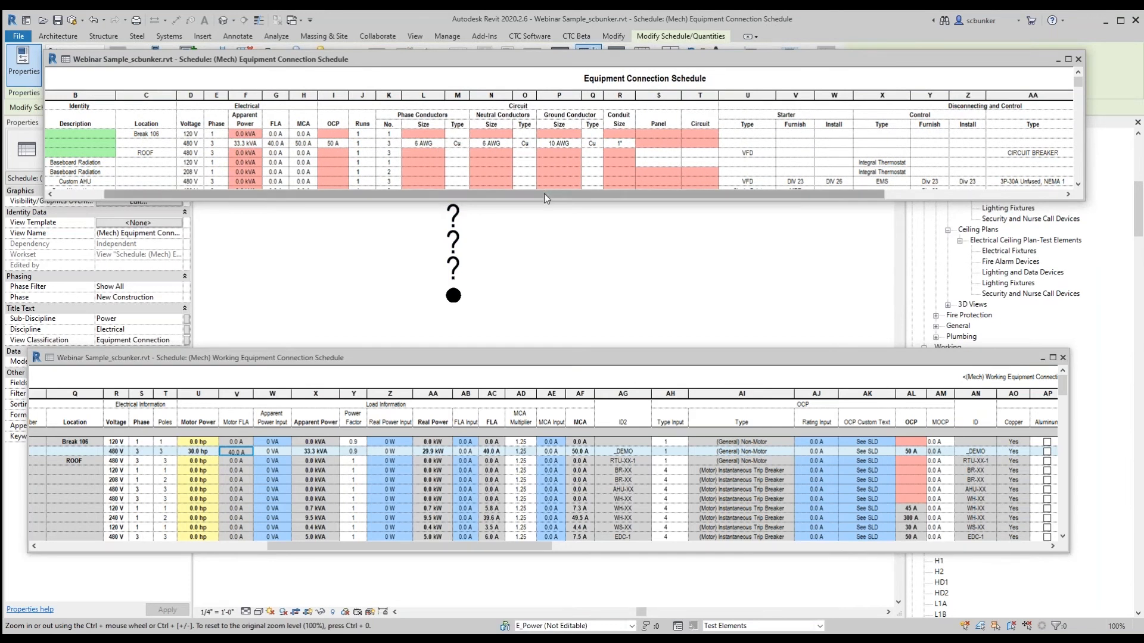
{"action": "mouse_move", "coordinate": [551, 192]}
{"action": "left_mouse_down"}
{"action": "mouse_move", "coordinate": [608, 193]}
{"action": "mouse_move", "coordinate": [562, 196]}
{"action": "left_mouse_up"}
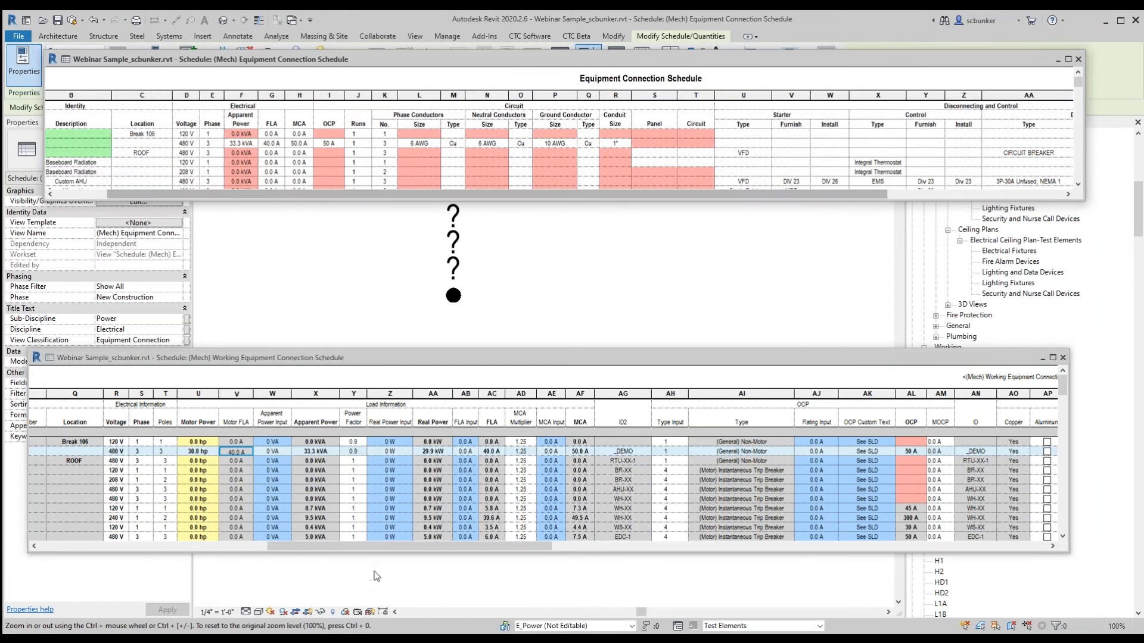
{"action": "left_click_drag", "start_coordinate": [385, 547], "coordinate": [375, 547]}
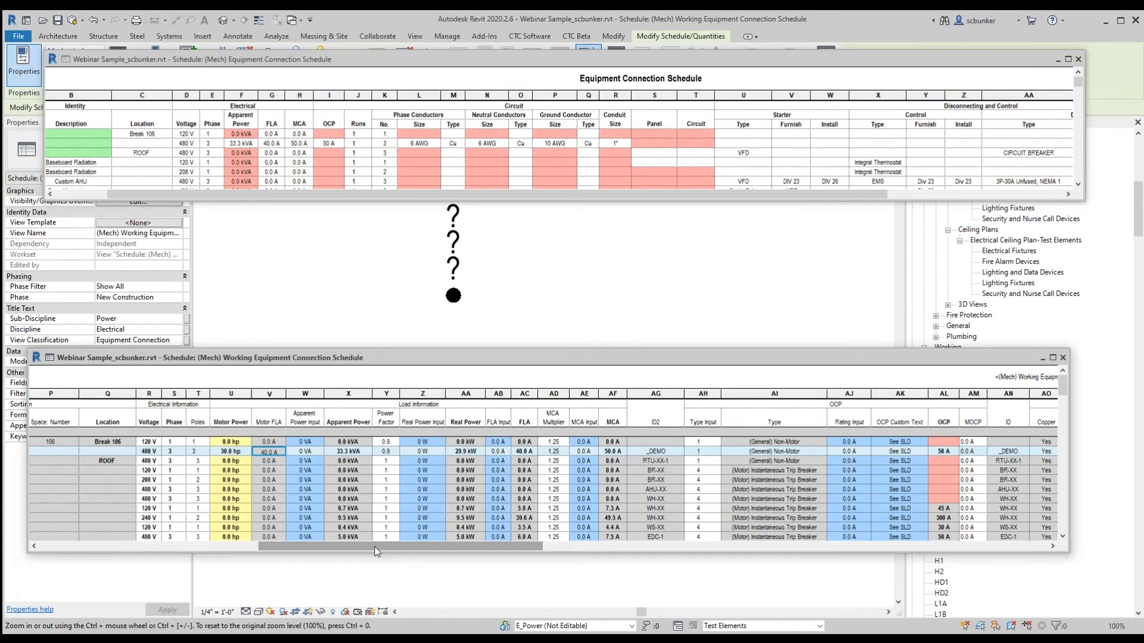
Narrow both schedule windows to uncover the element properties and select the equipment connection in the floor plan
{"action": "left_click_drag", "start_coordinate": [27, 457], "coordinate": [209, 448]}
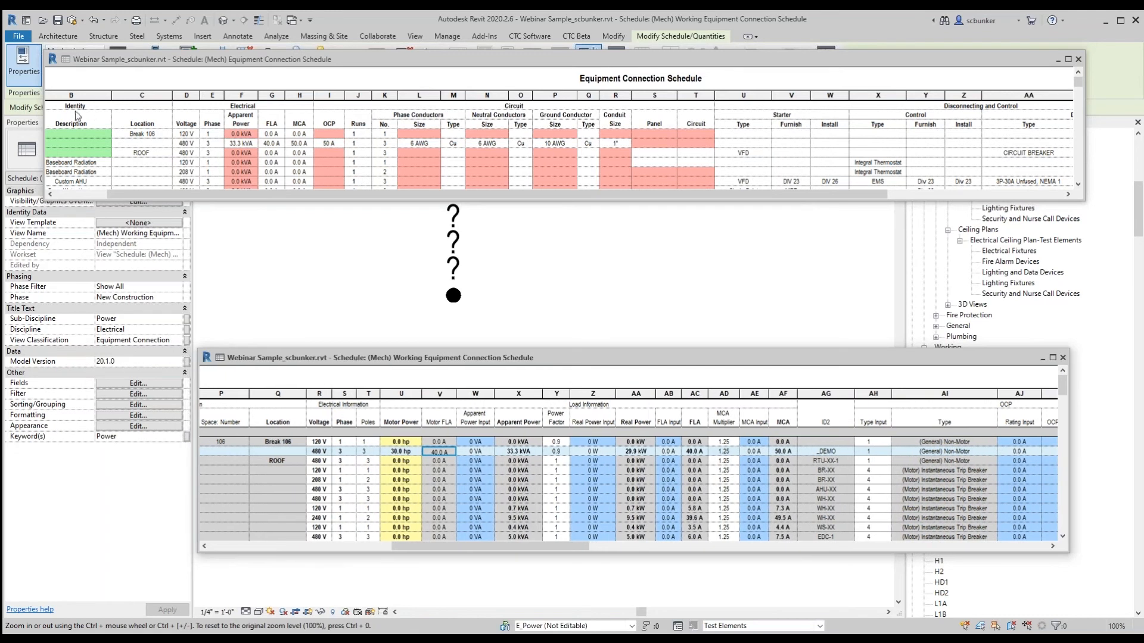
{"action": "left_click_drag", "start_coordinate": [49, 118], "coordinate": [197, 121]}
{"action": "left_click", "coordinate": [427, 232]}
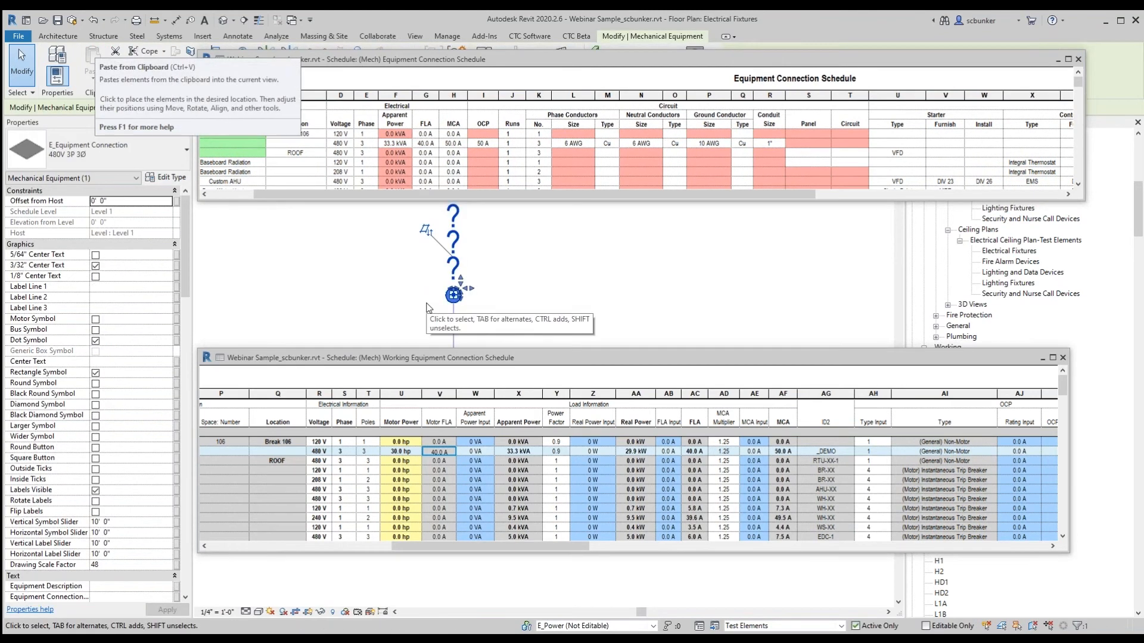
Examine the OCP multipliers and electrical code settings in the equipment connection's type properties, and close them unchanged
{"action": "left_click", "coordinate": [156, 178]}
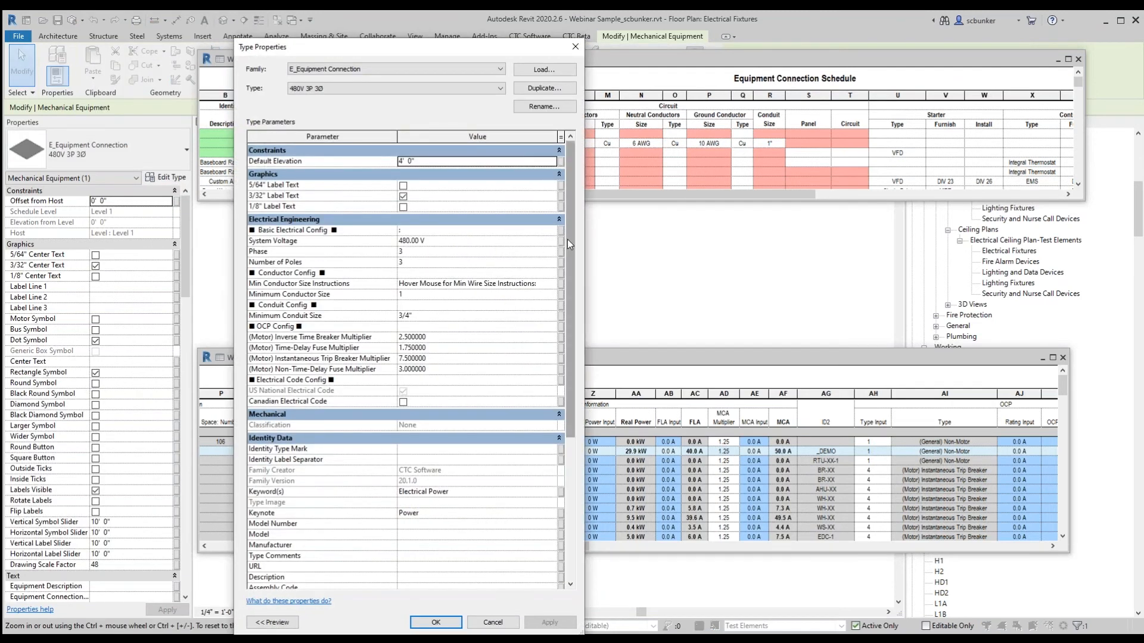
{"action": "scroll", "coordinate": [567, 241], "scroll_direction": "down", "scroll_amount": 1}
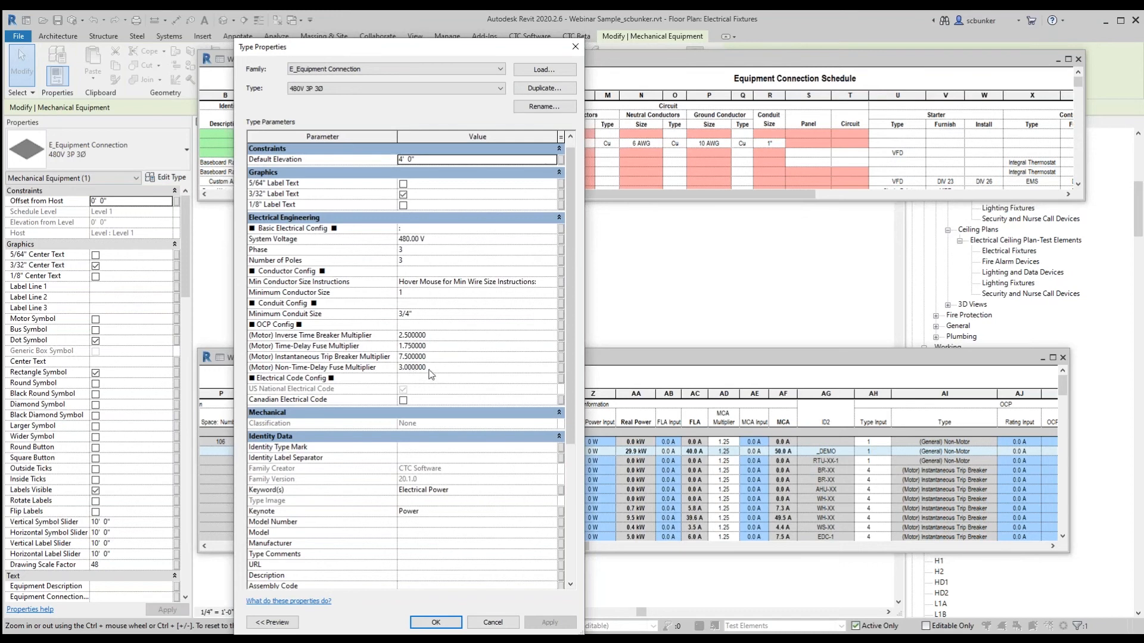
{"action": "left_click", "coordinate": [438, 336]}
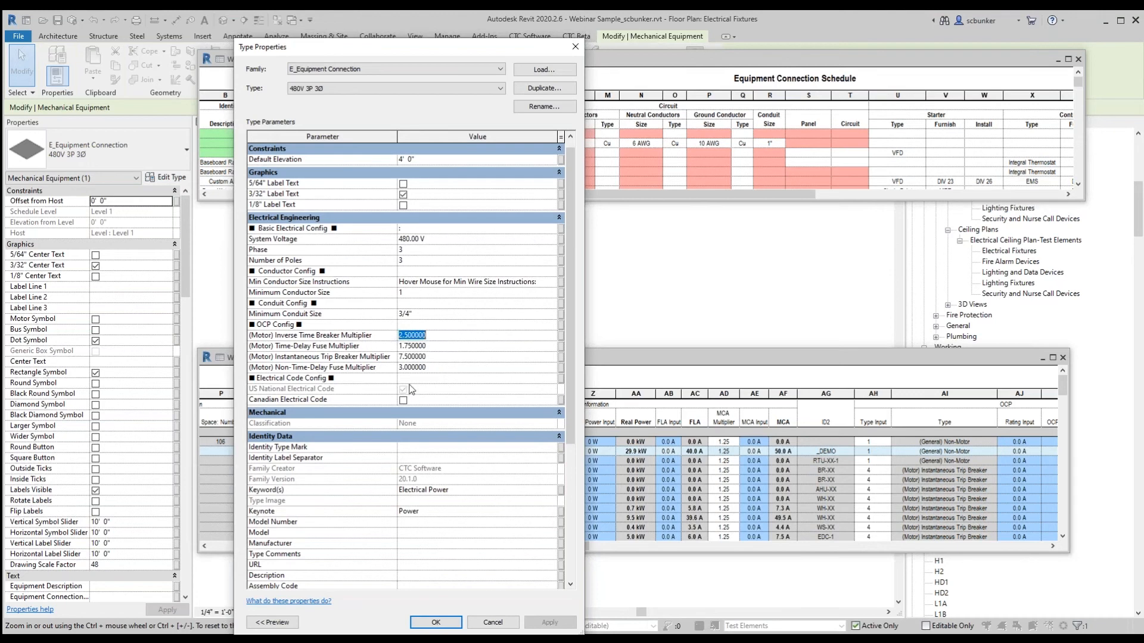
{"action": "left_click", "coordinate": [456, 334]}
{"action": "left_click", "coordinate": [575, 47]}
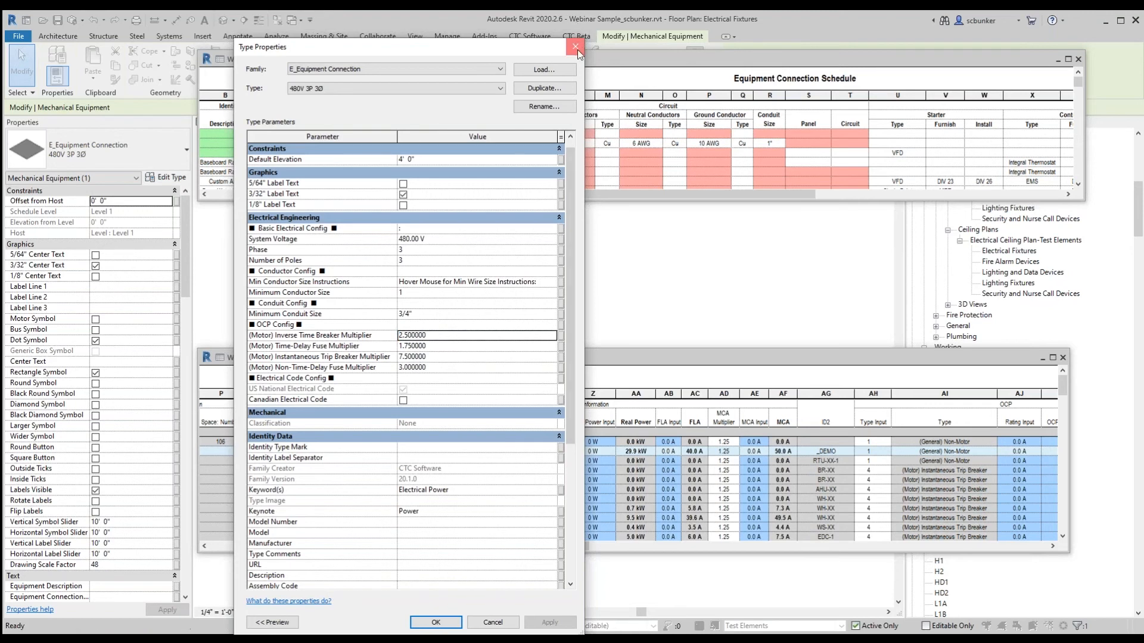
Review the motor, overcurrent protection, conductor and conduit instance properties of the equipment connection
{"action": "left_click", "coordinate": [427, 325]}
{"action": "left_click", "coordinate": [453, 295]}
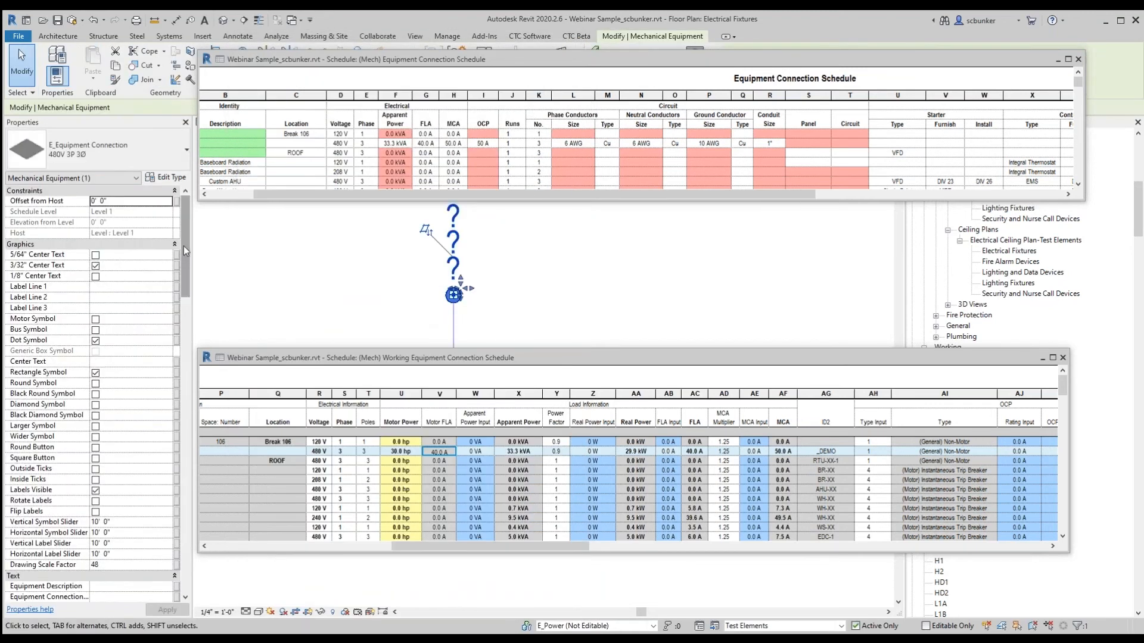
{"action": "scroll", "coordinate": [177, 356], "scroll_direction": "down", "scroll_amount": 5}
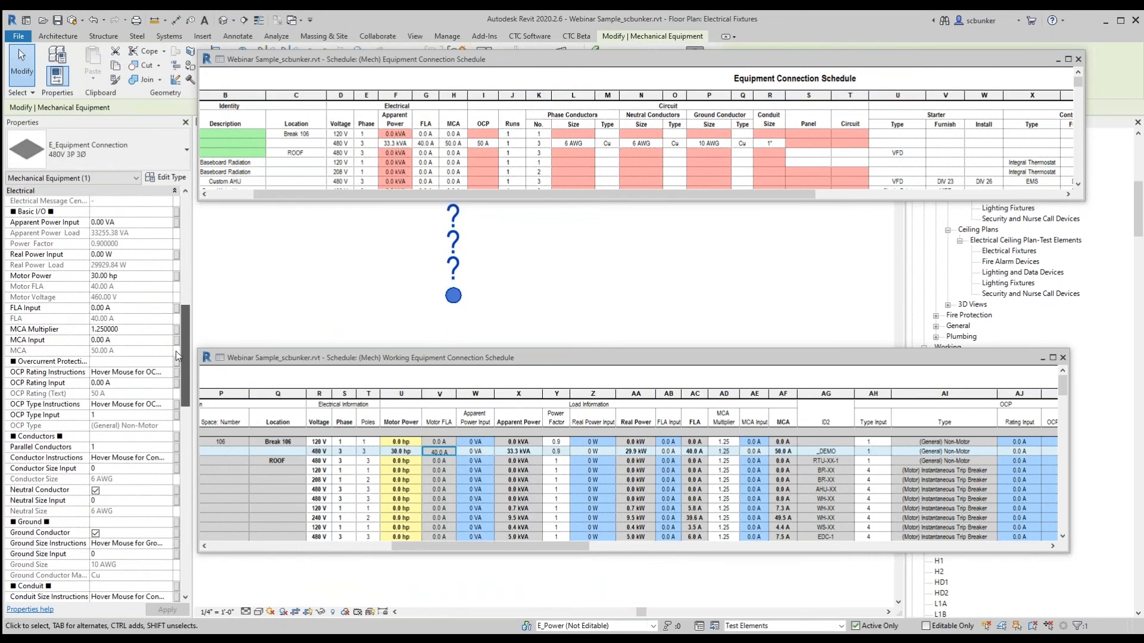
{"action": "scroll", "coordinate": [177, 355], "scroll_direction": "down", "scroll_amount": 5}
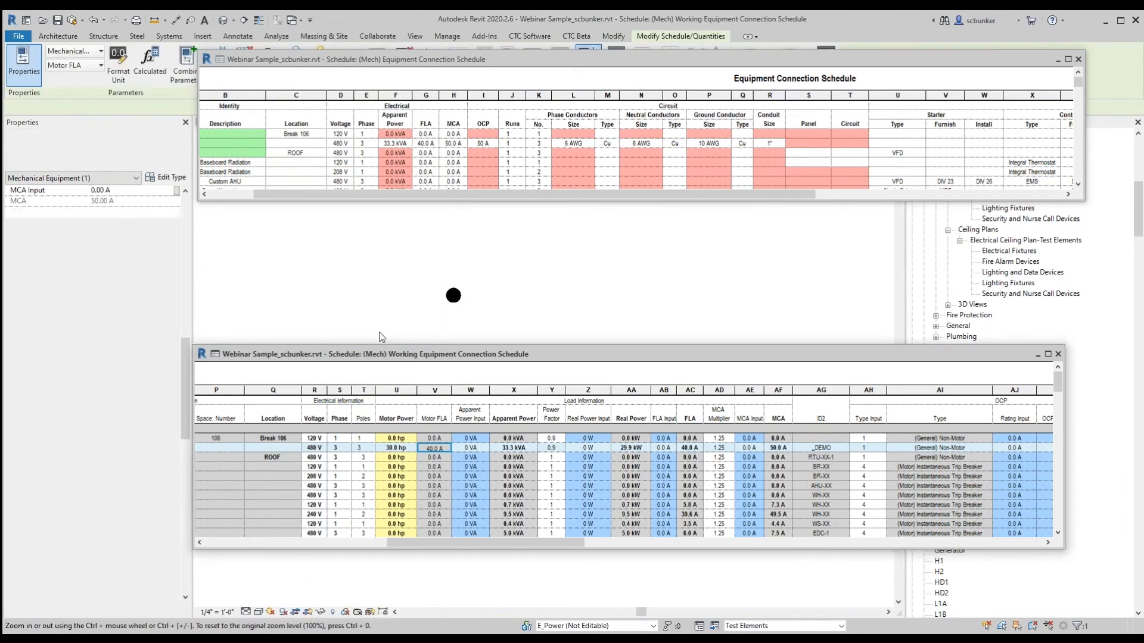
Examine the OCP, conductor configuration and phase conductor columns of the Working Equipment Connection Schedule
{"action": "left_click_drag", "start_coordinate": [411, 361], "coordinate": [235, 243]}
{"action": "left_click_drag", "start_coordinate": [892, 324], "coordinate": [1034, 325]}
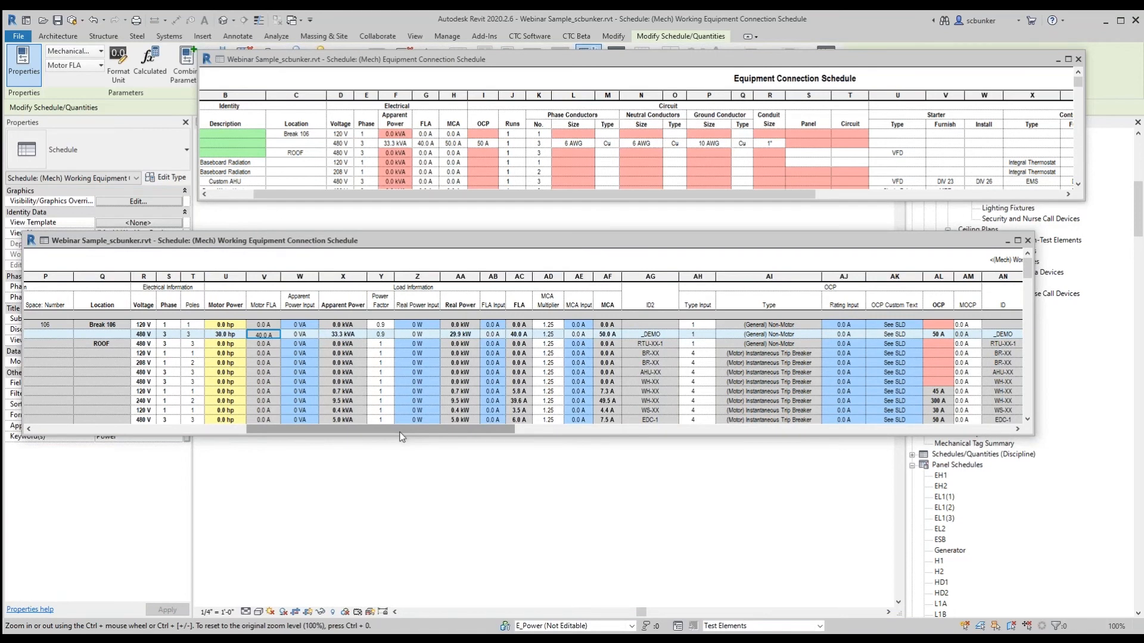
{"action": "left_click_drag", "start_coordinate": [401, 431], "coordinate": [464, 430]}
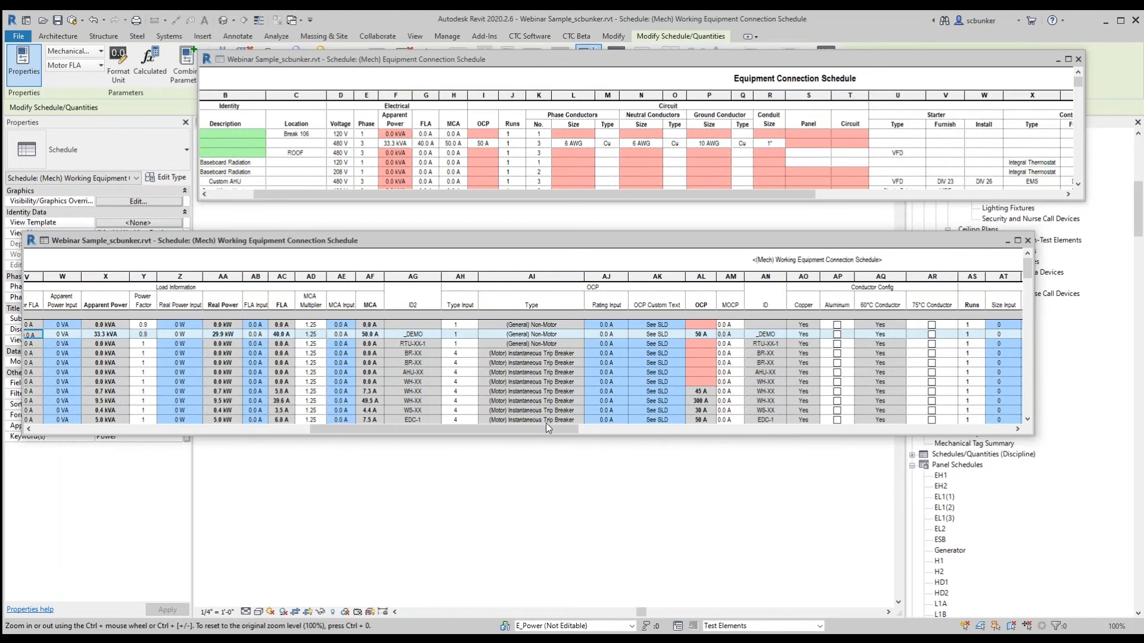
{"action": "left_click_drag", "start_coordinate": [545, 429], "coordinate": [638, 419]}
Place the Working Equipment Connection Schedule below the connection symbol and narrow it so the element properties stay uncovered
{"action": "left_click_drag", "start_coordinate": [614, 239], "coordinate": [641, 346]}
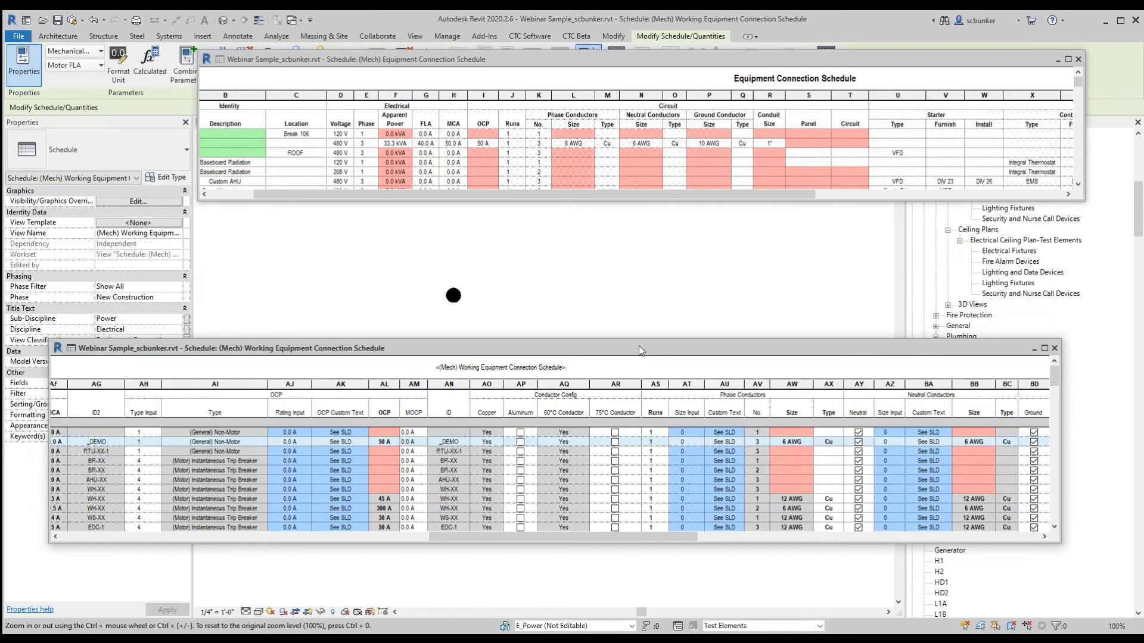
{"action": "left_click_drag", "start_coordinate": [135, 348], "coordinate": [212, 343]}
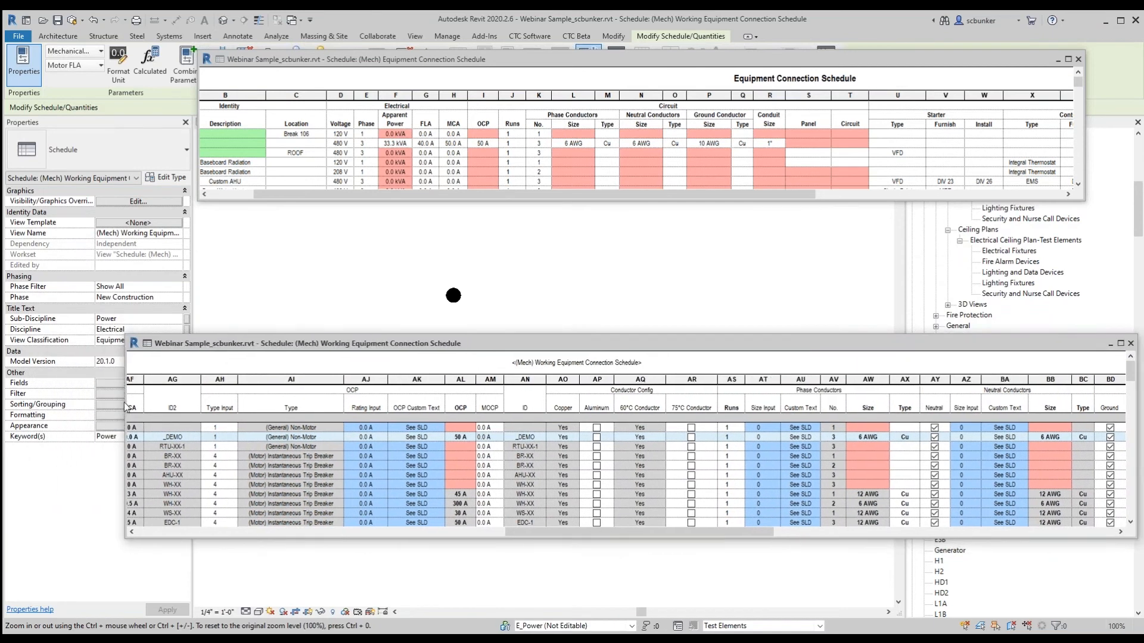
{"action": "left_click_drag", "start_coordinate": [126, 404], "coordinate": [281, 404]}
Select the equipment connection in the floor plan and check the code table references in its Data properties
{"action": "left_click", "coordinate": [206, 329]}
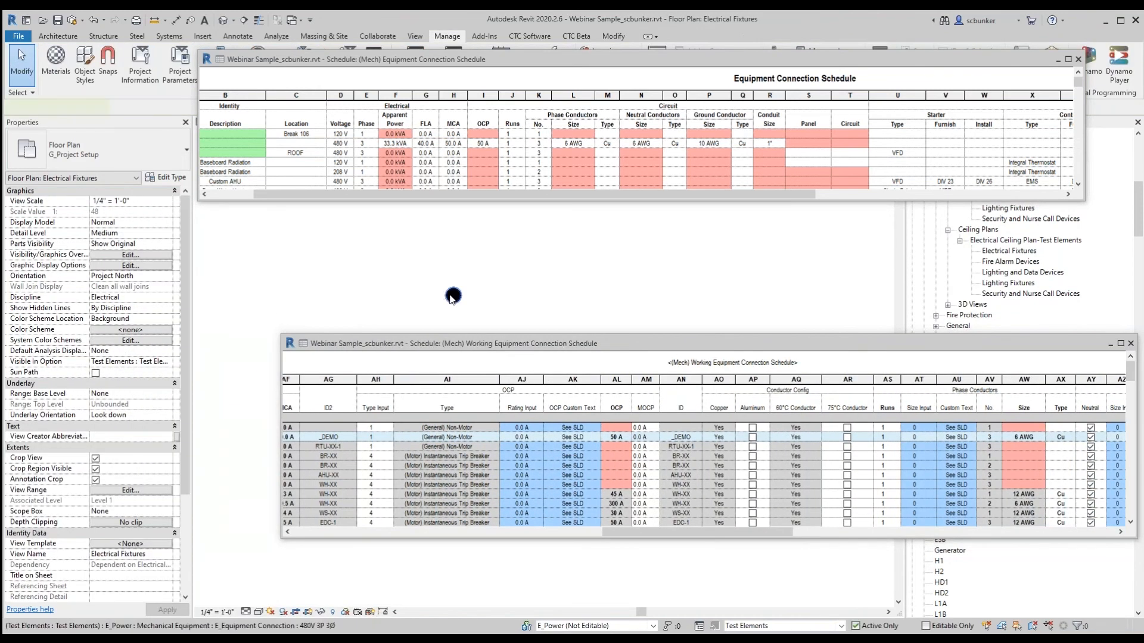
{"action": "left_click", "coordinate": [453, 296]}
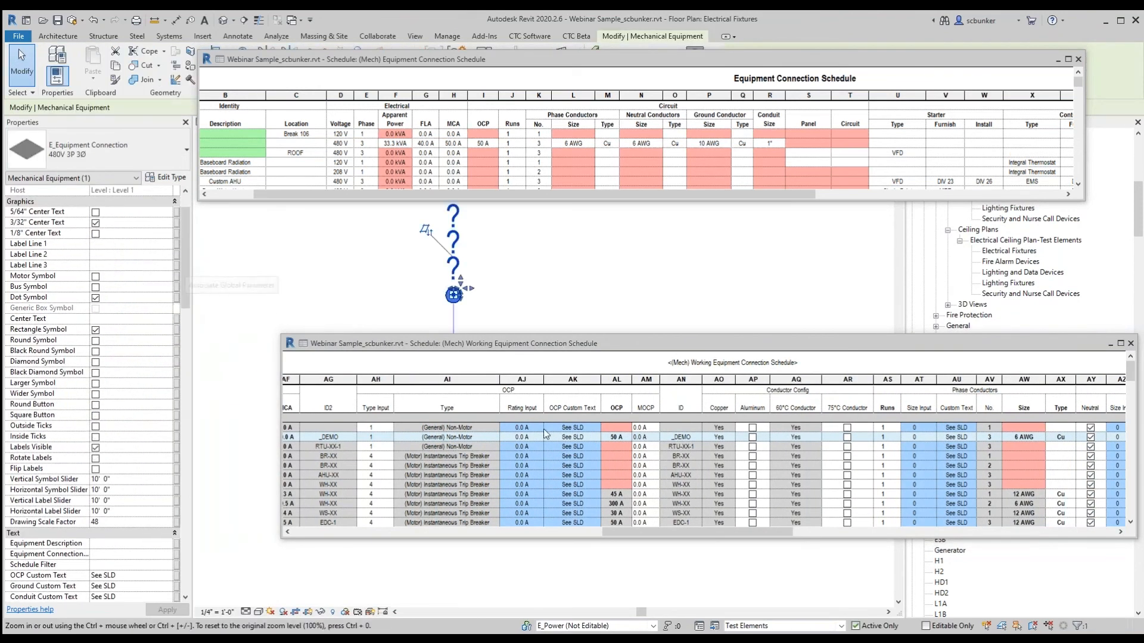
{"action": "left_click_drag", "start_coordinate": [190, 257], "coordinate": [161, 465]}
{"action": "scroll", "coordinate": [124, 464], "scroll_direction": "down", "scroll_amount": 10}
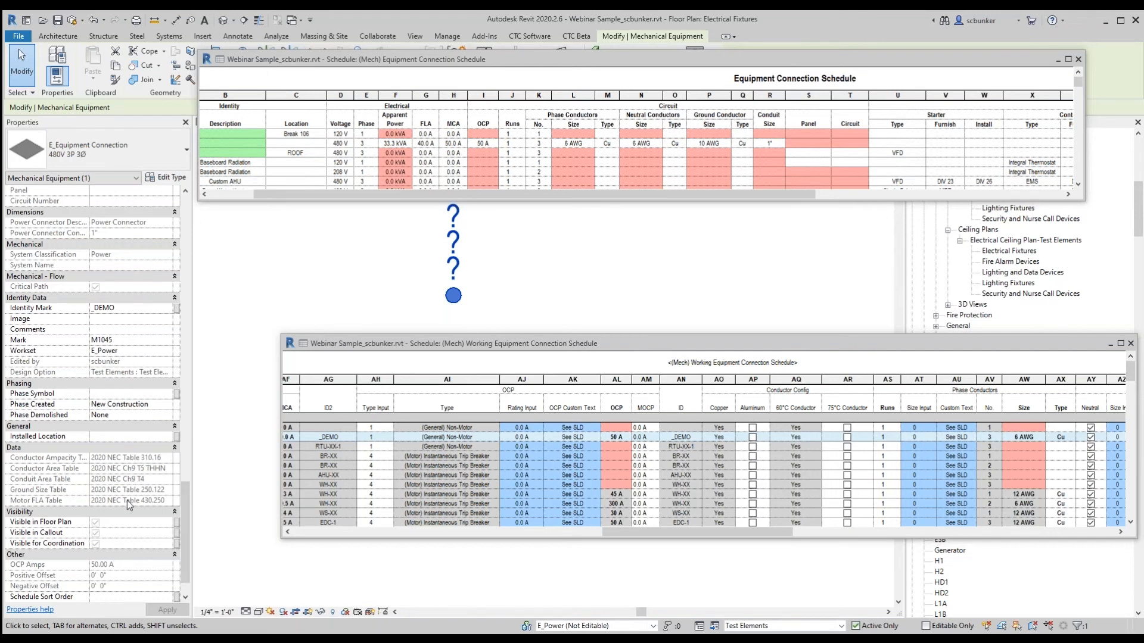
Enable Canadian Electrical Code in the type properties of the 480V 3P 3Ø equipment connection
{"action": "left_click", "coordinate": [173, 179]}
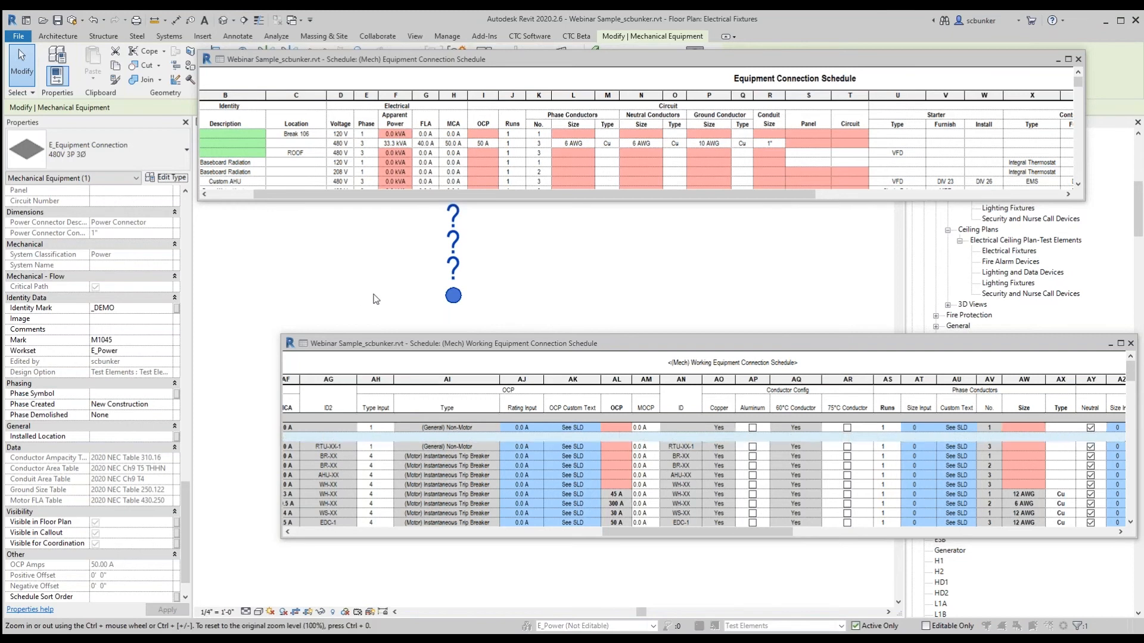
{"action": "left_click", "coordinate": [403, 234]}
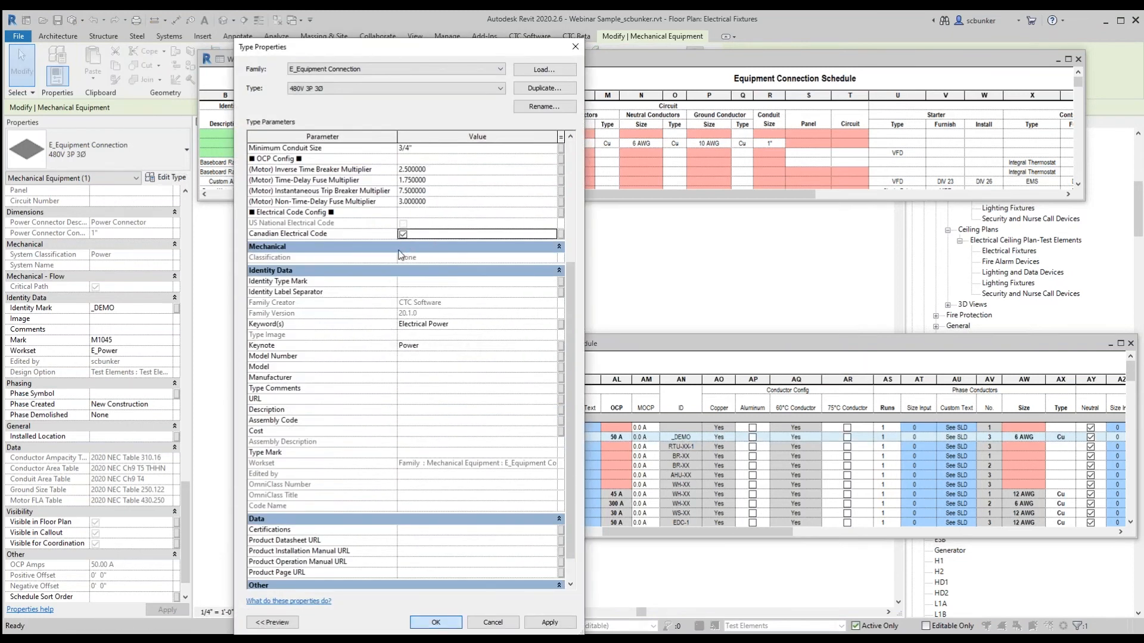
{"action": "key", "text": "Return"}
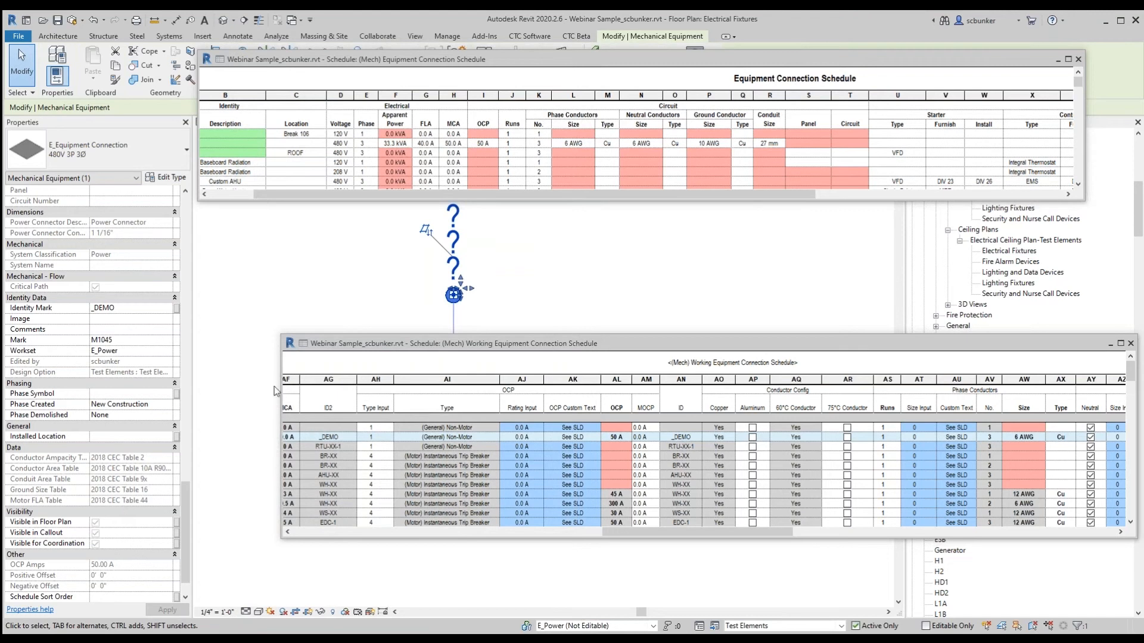
Widen the Working Equipment Connection Schedule and bring its electrical and load information columns into view
{"action": "left_click_drag", "start_coordinate": [280, 391], "coordinate": [1, 390]}
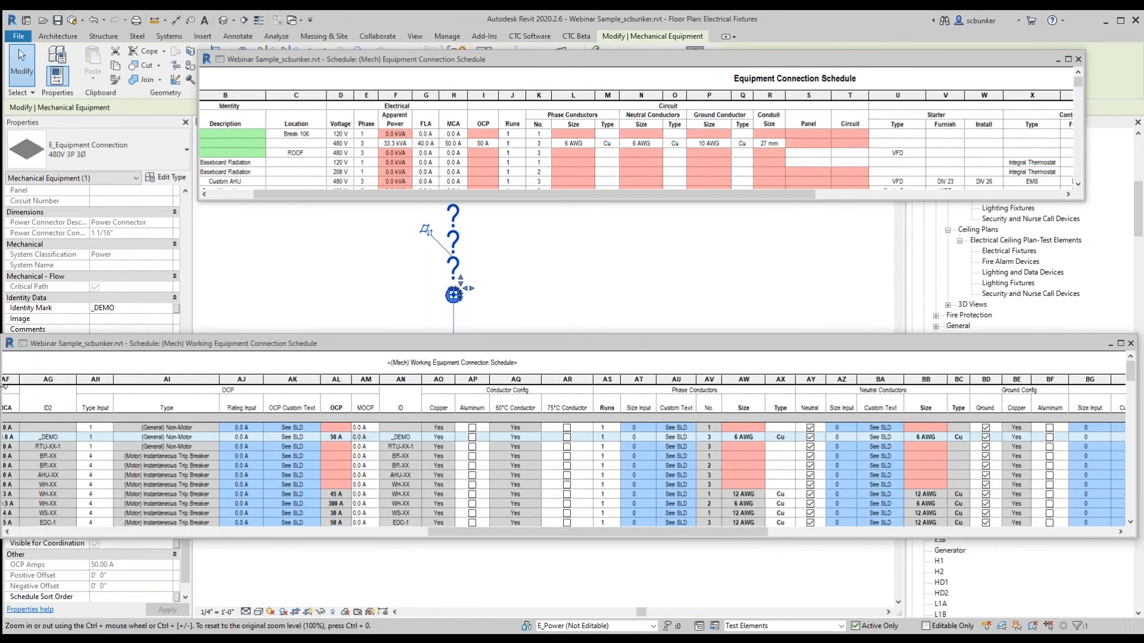
{"action": "left_click_drag", "start_coordinate": [438, 534], "coordinate": [10, 527]}
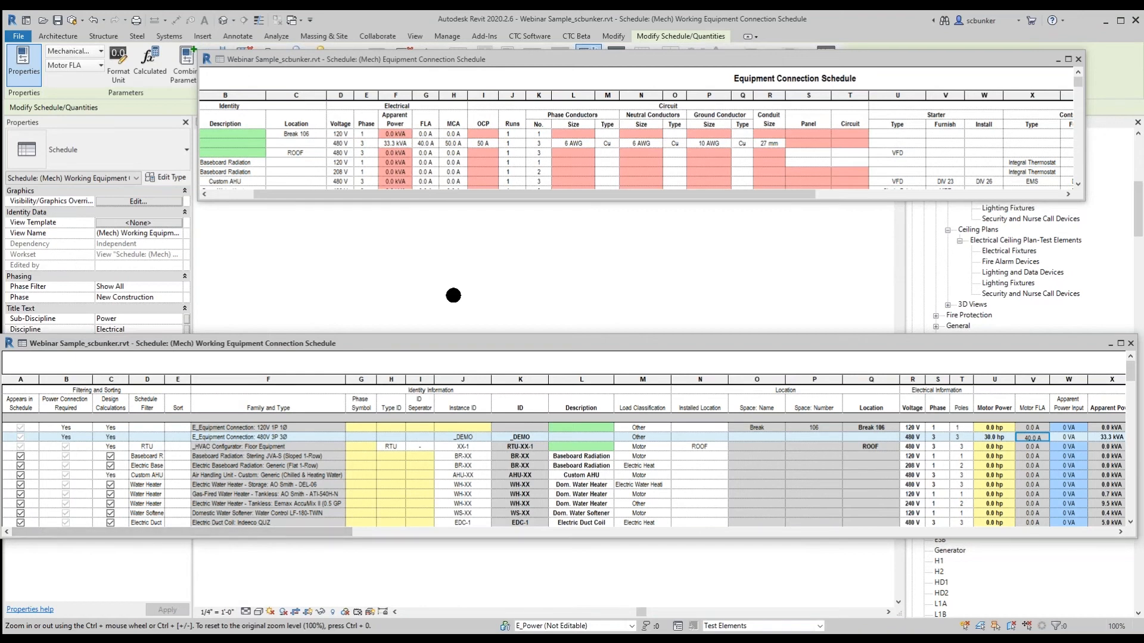
{"action": "left_click_drag", "start_coordinate": [46, 532], "coordinate": [278, 529]}
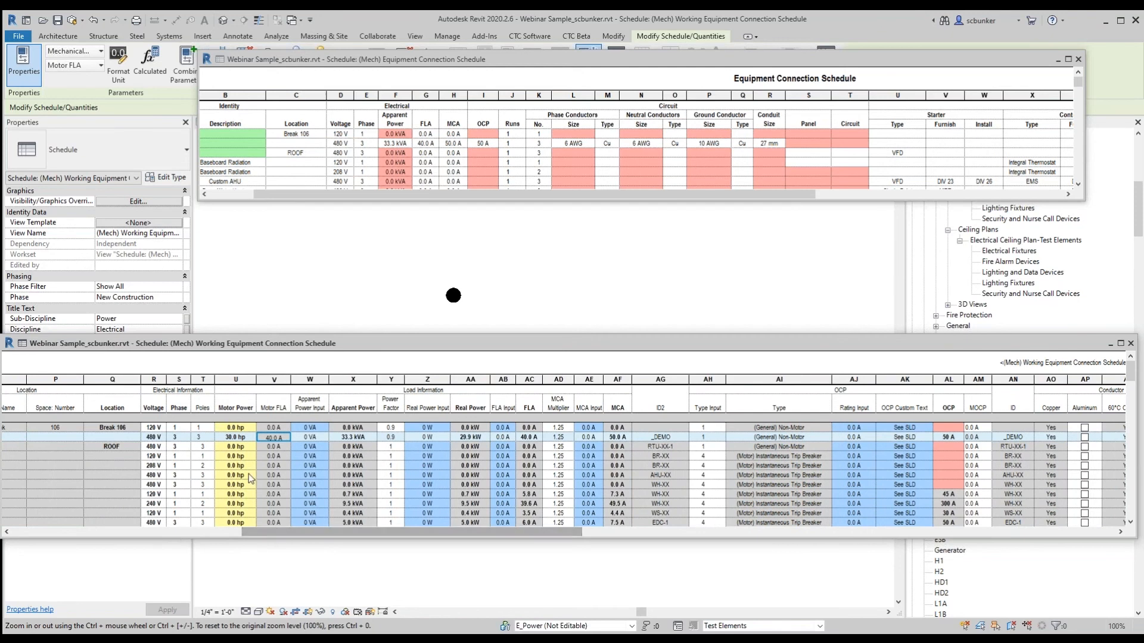
Set the Motor Power of the _DEMO connection to 32 hp in the working schedule
{"action": "left_click", "coordinate": [244, 437]}
{"action": "left_click_drag", "start_coordinate": [243, 437], "coordinate": [210, 439]}
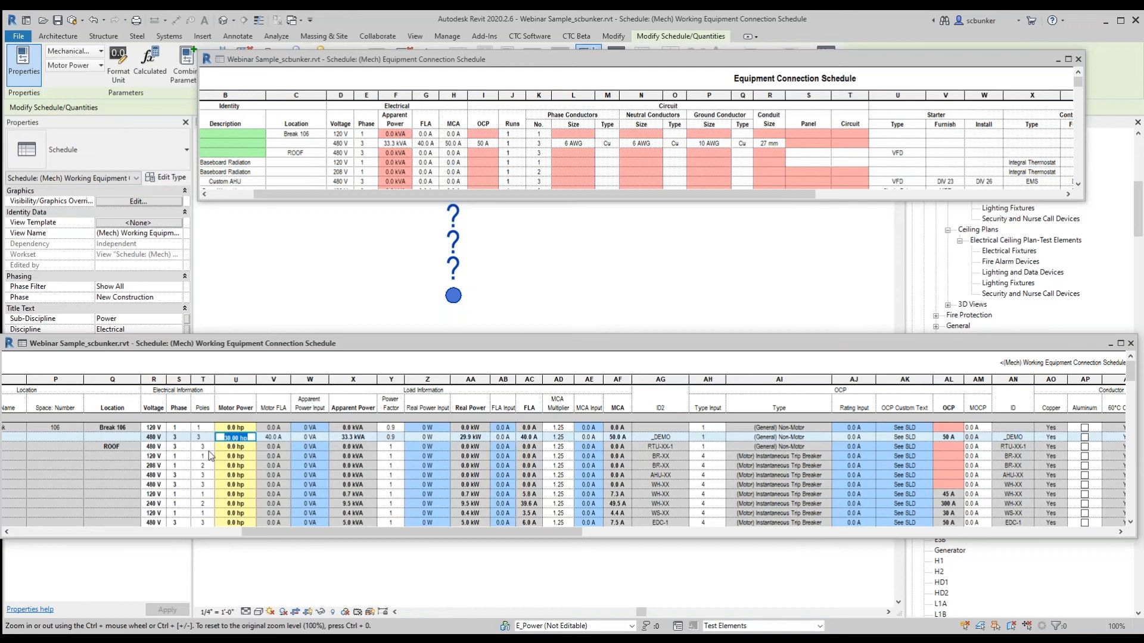
{"action": "type", "text": "32"}
{"action": "left_click", "coordinate": [278, 438]}
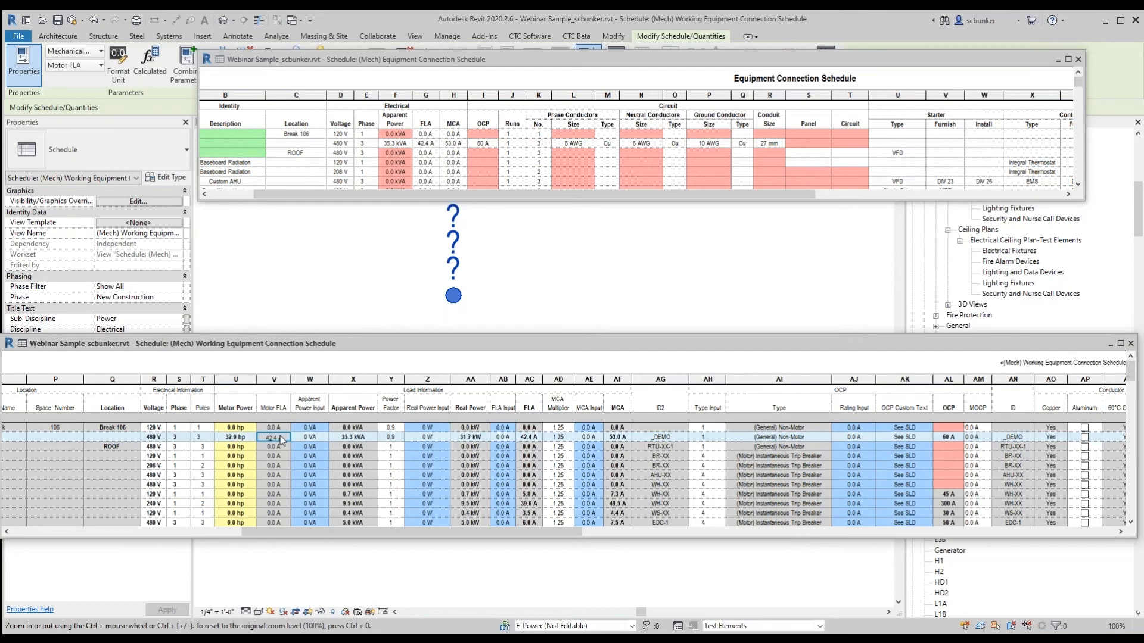
Set the Motor Power of the _DEMO connection to 0 hp and its Apparent Power Input to 30000 VA
{"action": "key", "text": "shift+Tab"}
{"action": "type", "text": "0"}
{"action": "key", "text": "Return"}
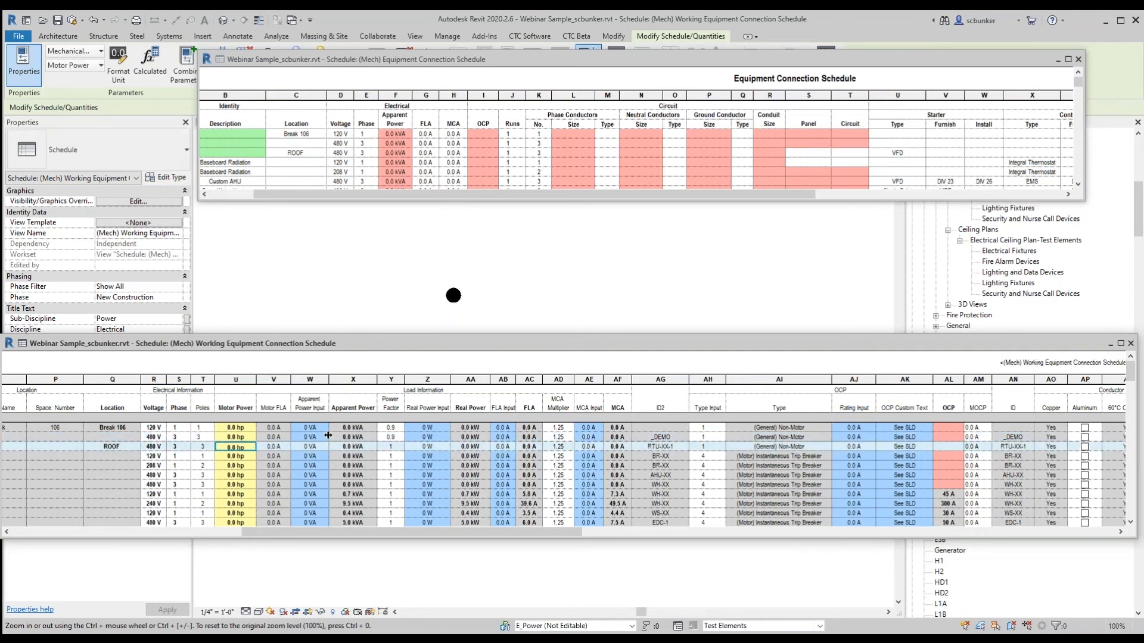
{"action": "left_click", "coordinate": [323, 435]}
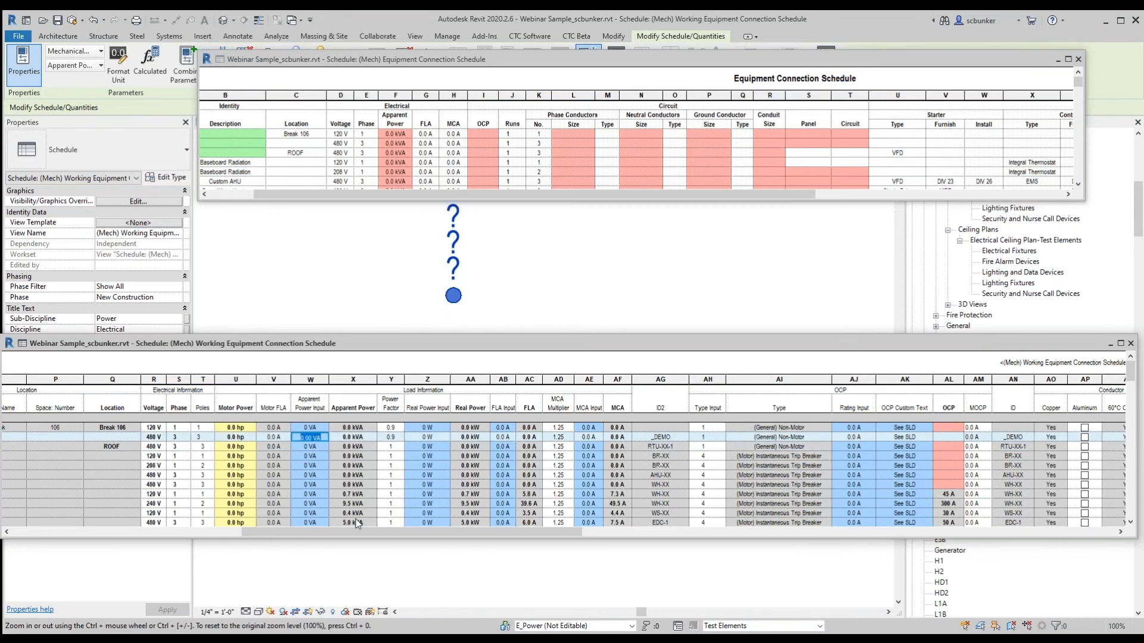
{"action": "type", "text": "30000"}
{"action": "key", "text": "Return"}
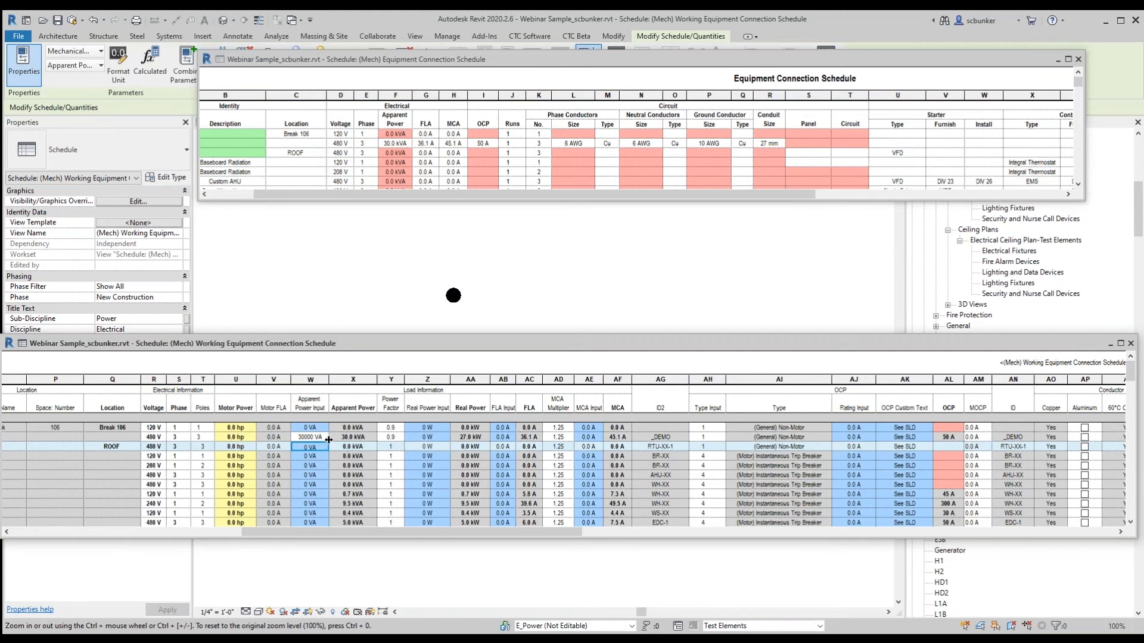
Set the Power Factor of the _DEMO connection to 1 in the working schedule
{"action": "left_click", "coordinate": [397, 437]}
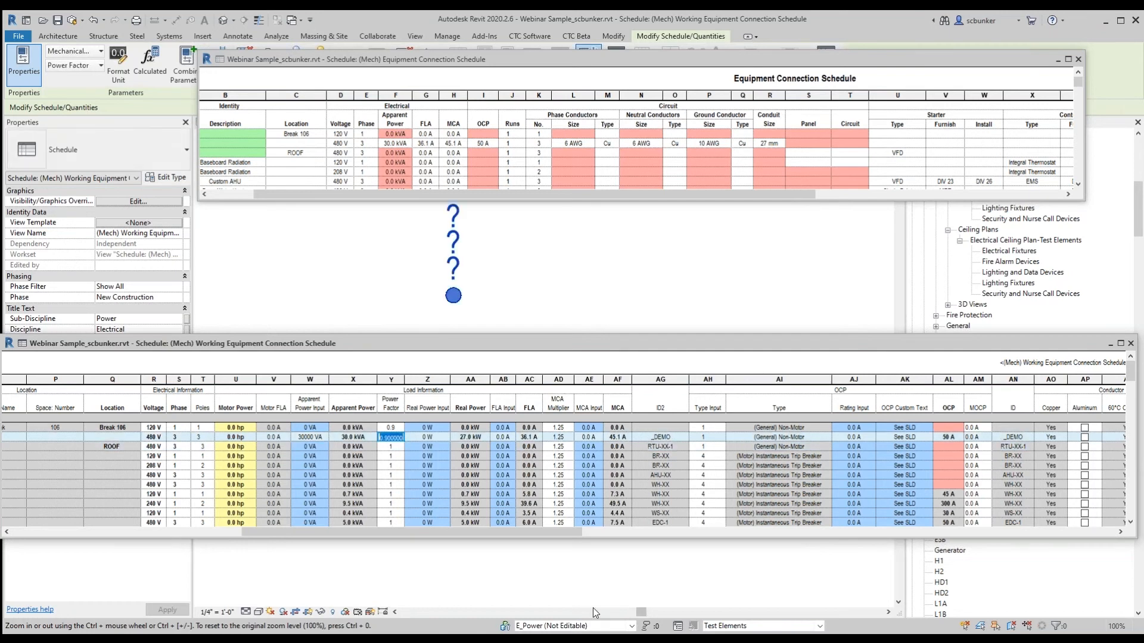
{"action": "type", "text": "1"}
{"action": "key", "text": "Return"}
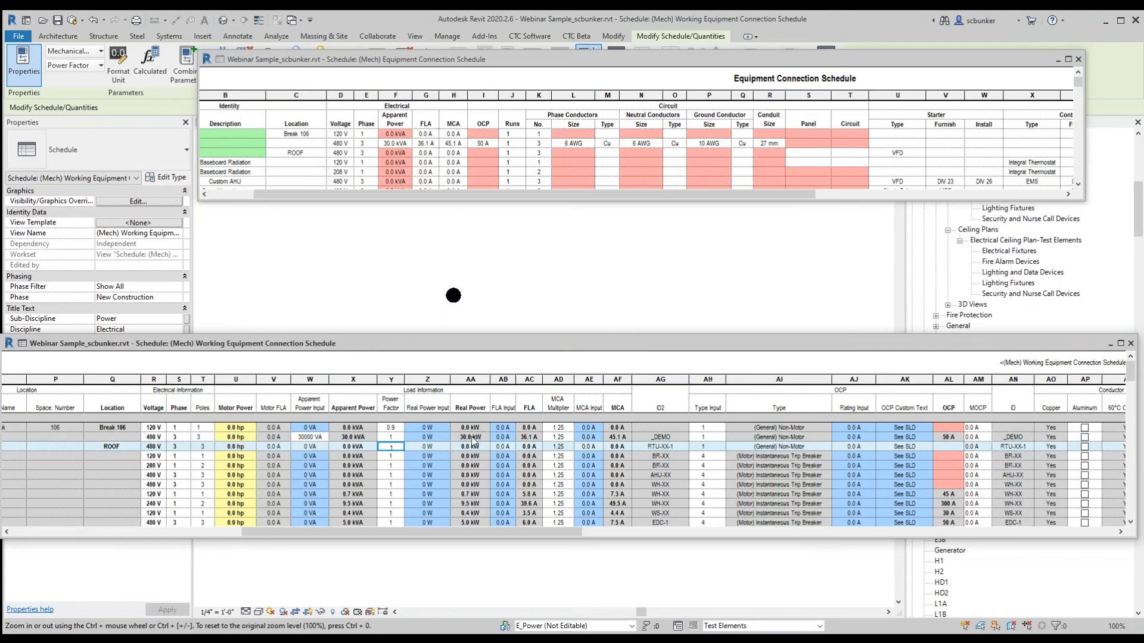
Set the Real Power Input of the _DEMO connection to 50 W
{"action": "left_click", "coordinate": [437, 439]}
{"action": "type", "text": "50"}
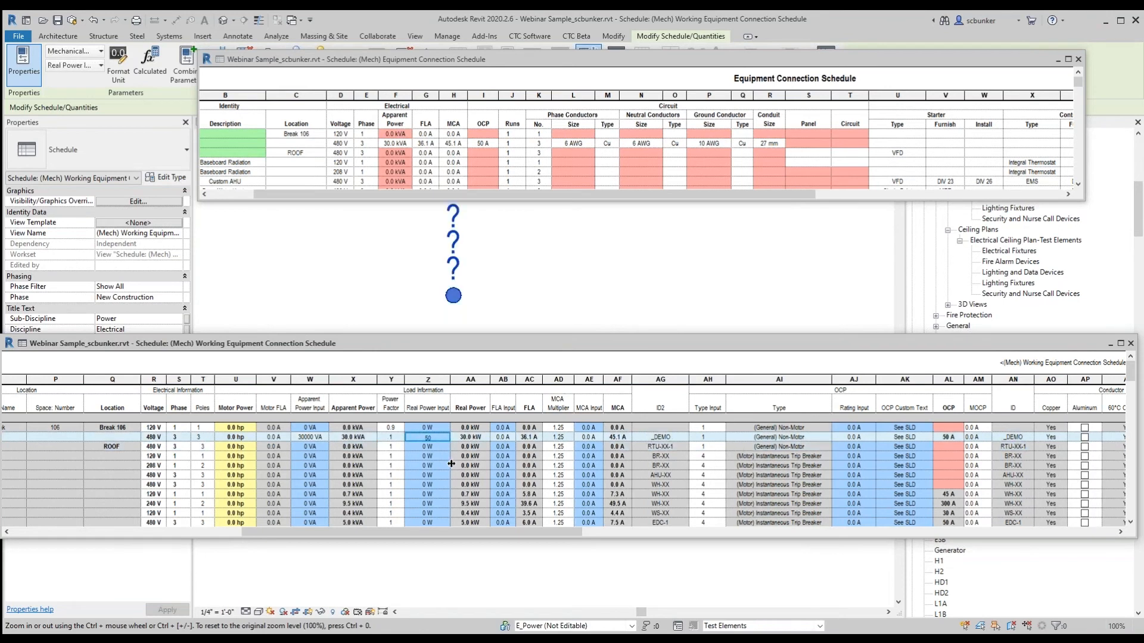
{"action": "key", "text": "Return"}
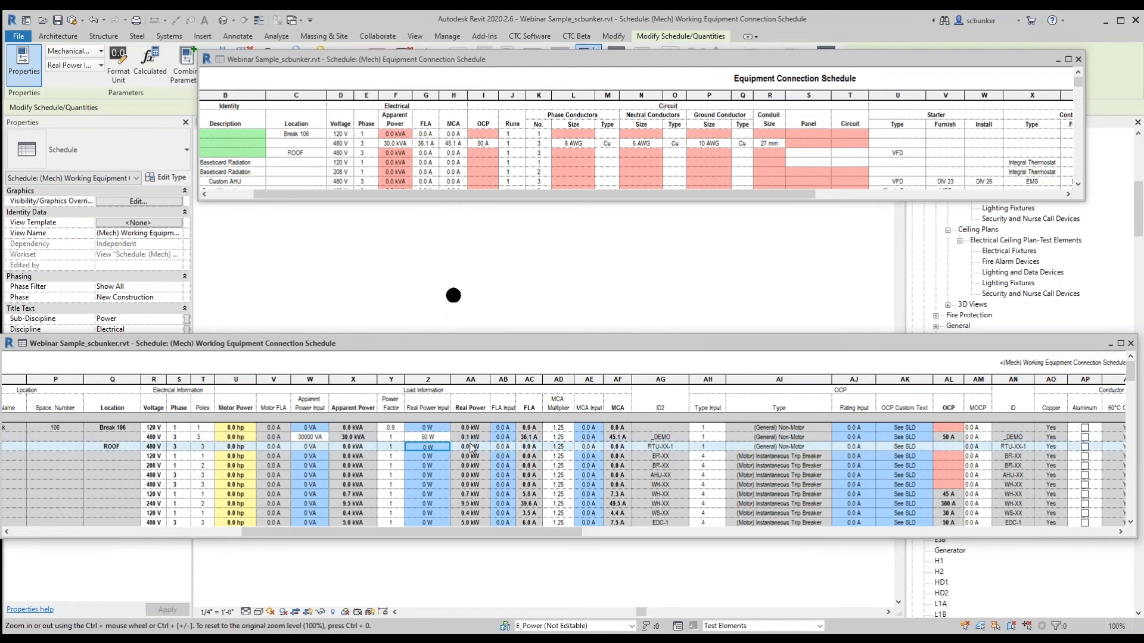
Set the Real Power Input of the _DEMO connection to 50000 W in the working schedule
{"action": "left_click", "coordinate": [447, 439]}
{"action": "type", "text": "50000"}
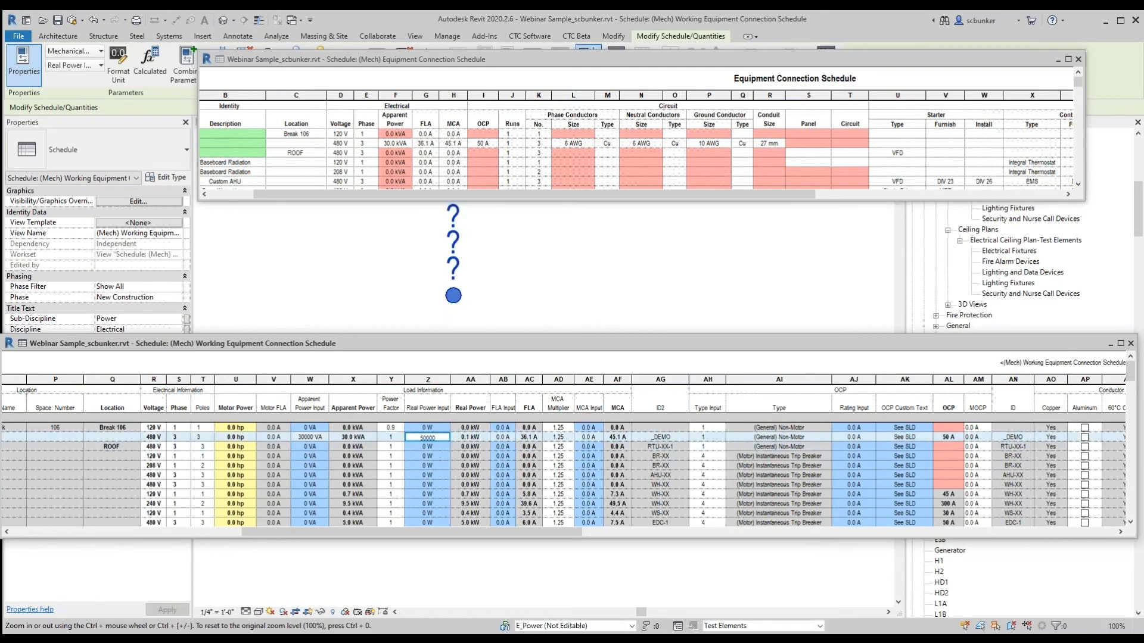
{"action": "key", "text": "Return"}
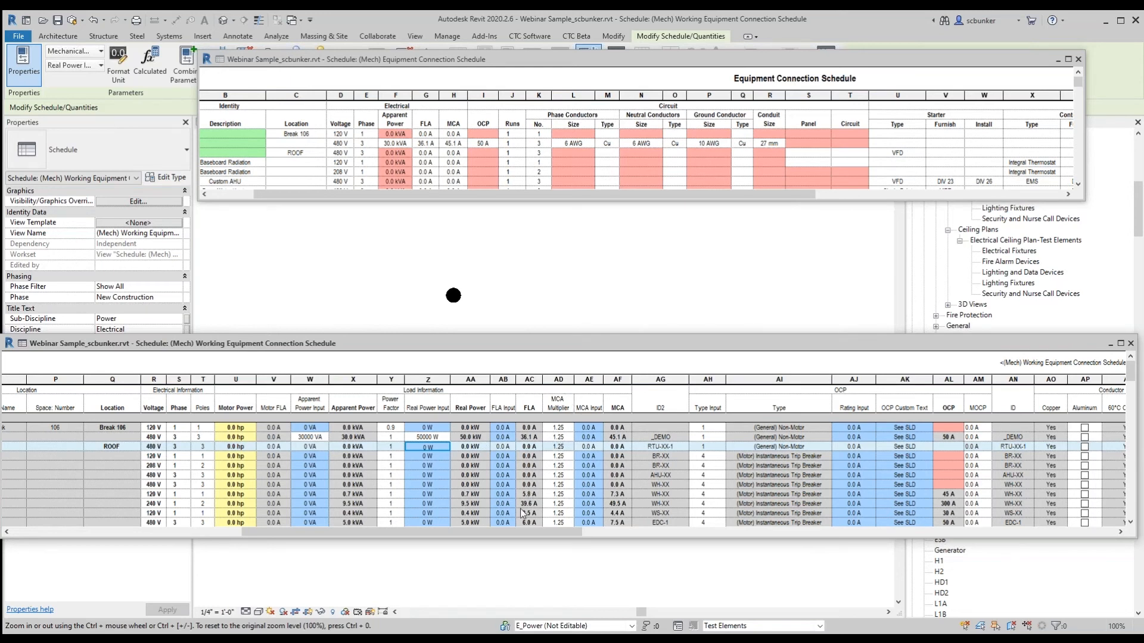
Examine the conductor, conduit, panel, starter, control and disconnect columns in both equipment connection schedules
{"action": "left_click_drag", "start_coordinate": [519, 528], "coordinate": [534, 531]}
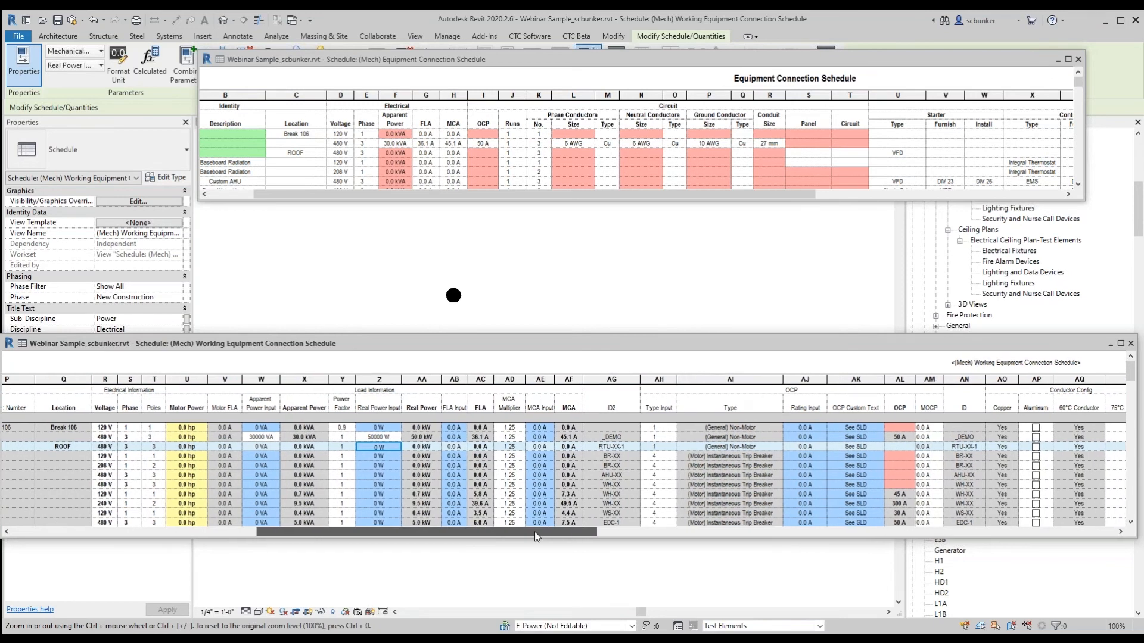
{"action": "left_click_drag", "start_coordinate": [534, 532], "coordinate": [666, 532]}
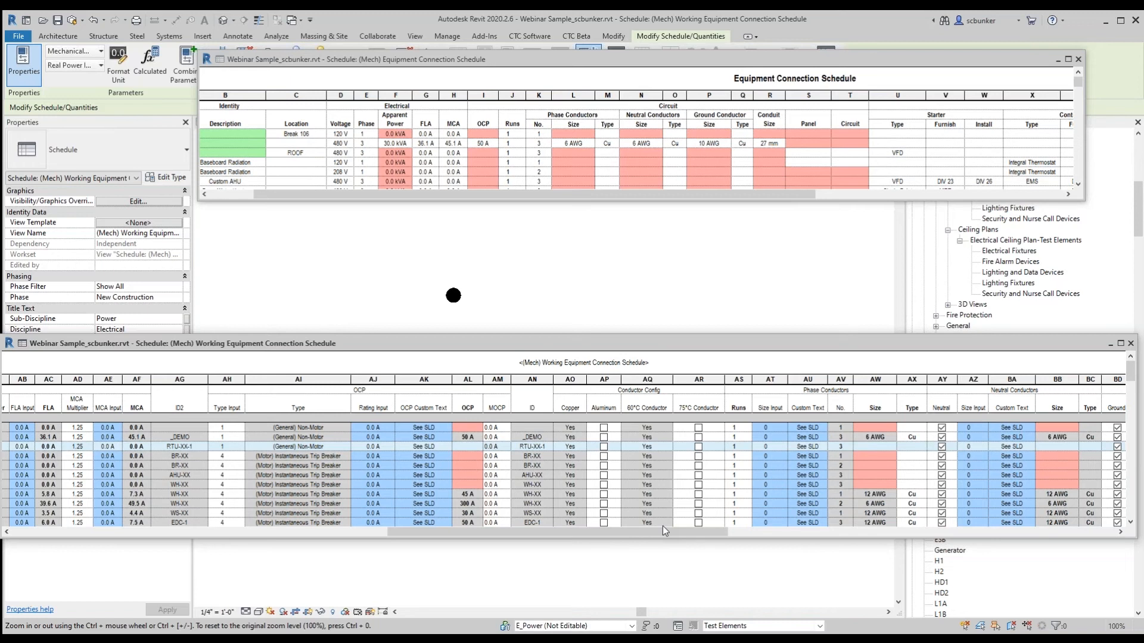
{"action": "left_click_drag", "start_coordinate": [636, 528], "coordinate": [1040, 527]}
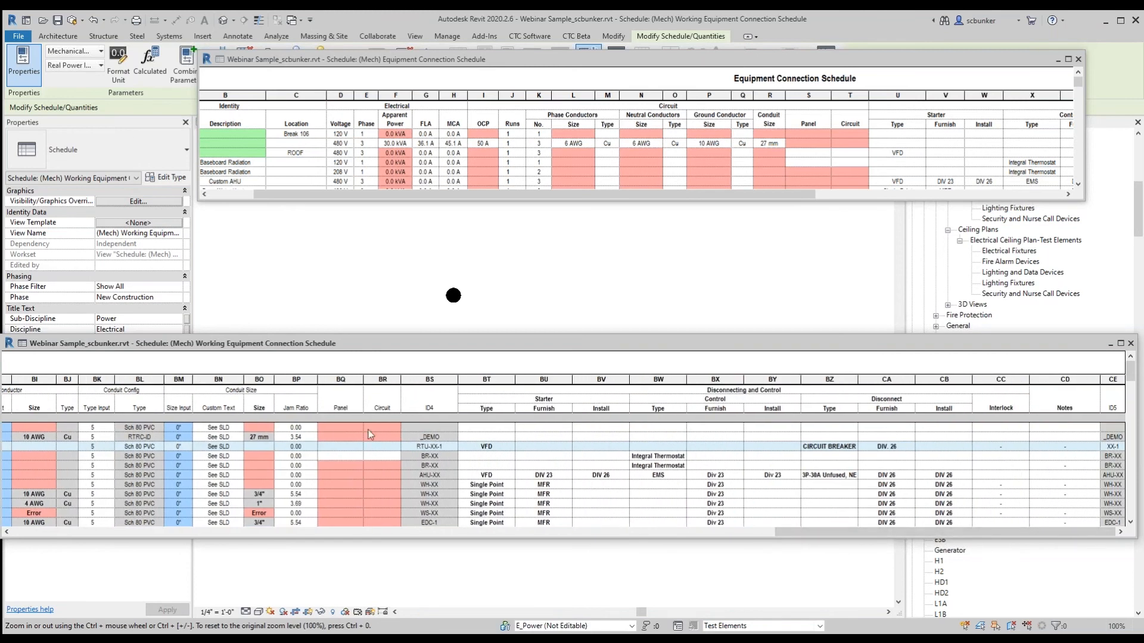
{"action": "left_click_drag", "start_coordinate": [565, 196], "coordinate": [870, 200]}
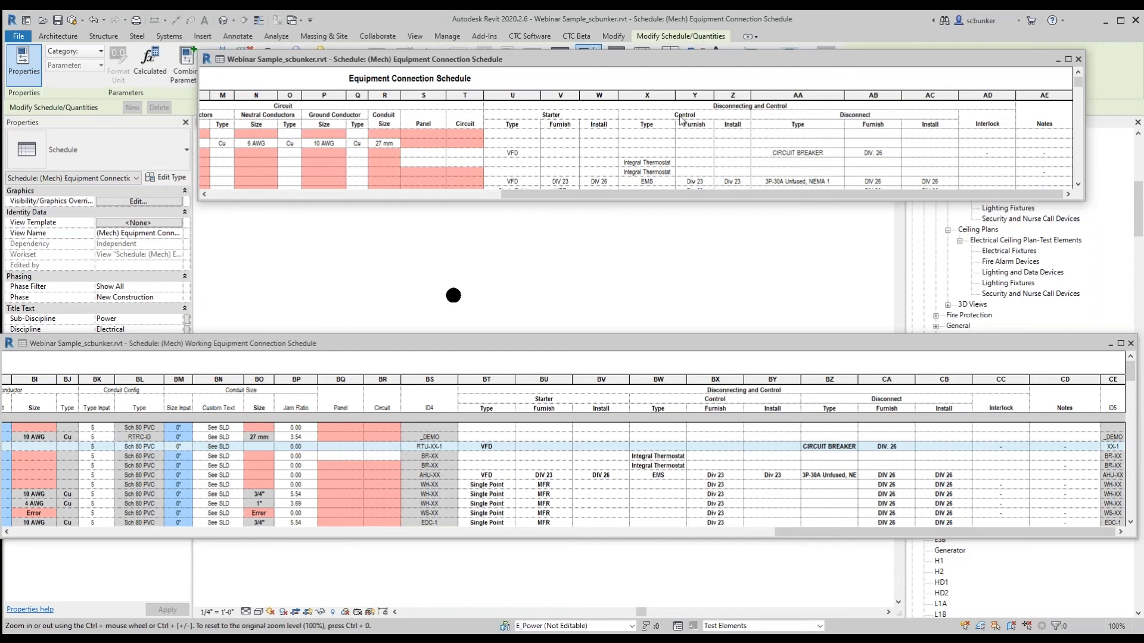
{"action": "left_click_drag", "start_coordinate": [734, 97], "coordinate": [518, 96]}
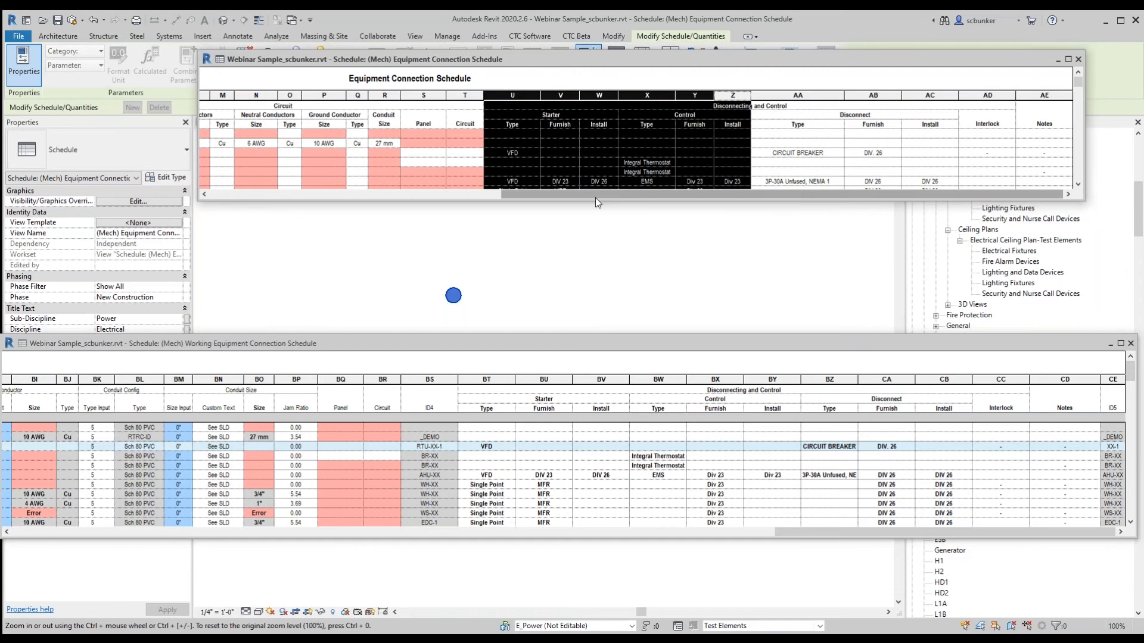
{"action": "left_click", "coordinate": [733, 153]}
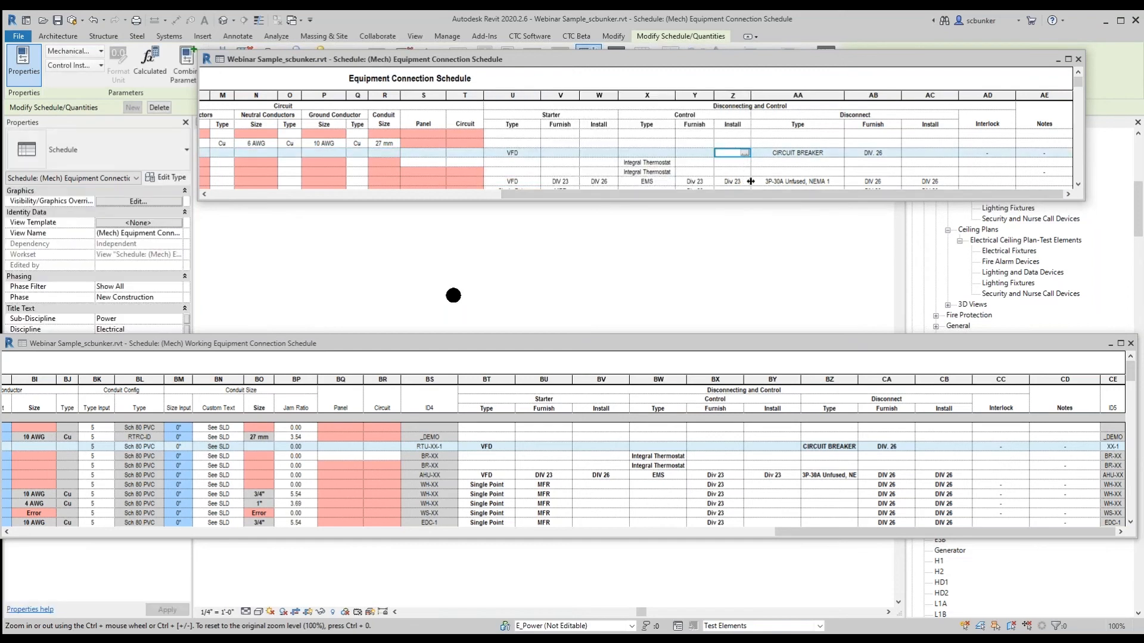
Uncover the plan and select the 480V 3P equipment connection to inspect its properties
{"action": "left_click", "coordinate": [595, 354]}
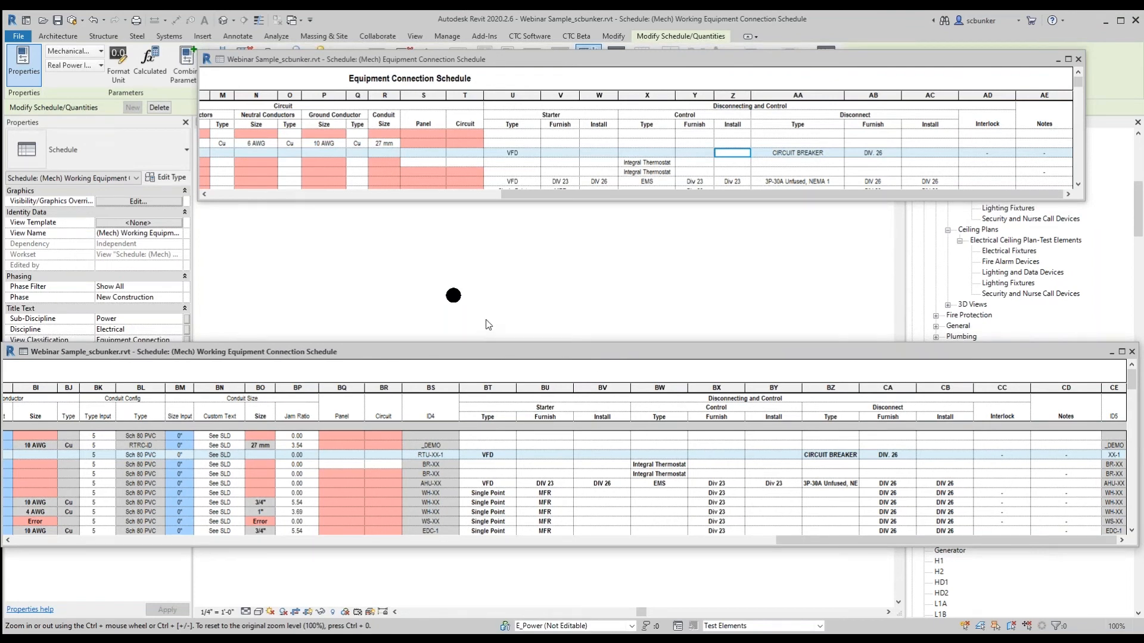
{"action": "left_click", "coordinate": [452, 298]}
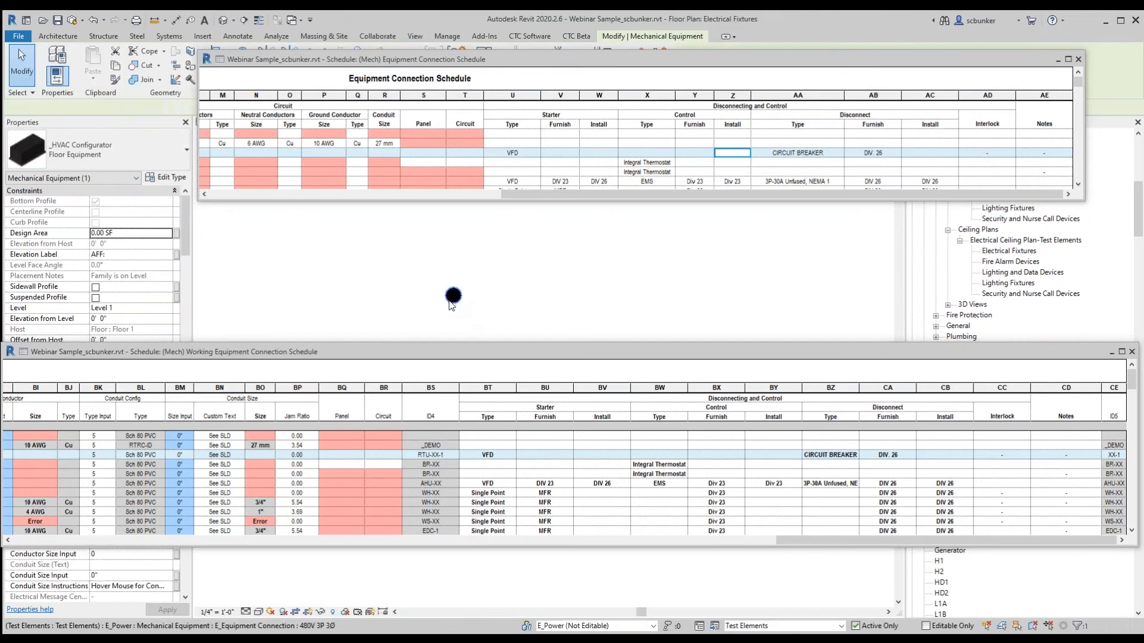
{"action": "left_click", "coordinate": [451, 298]}
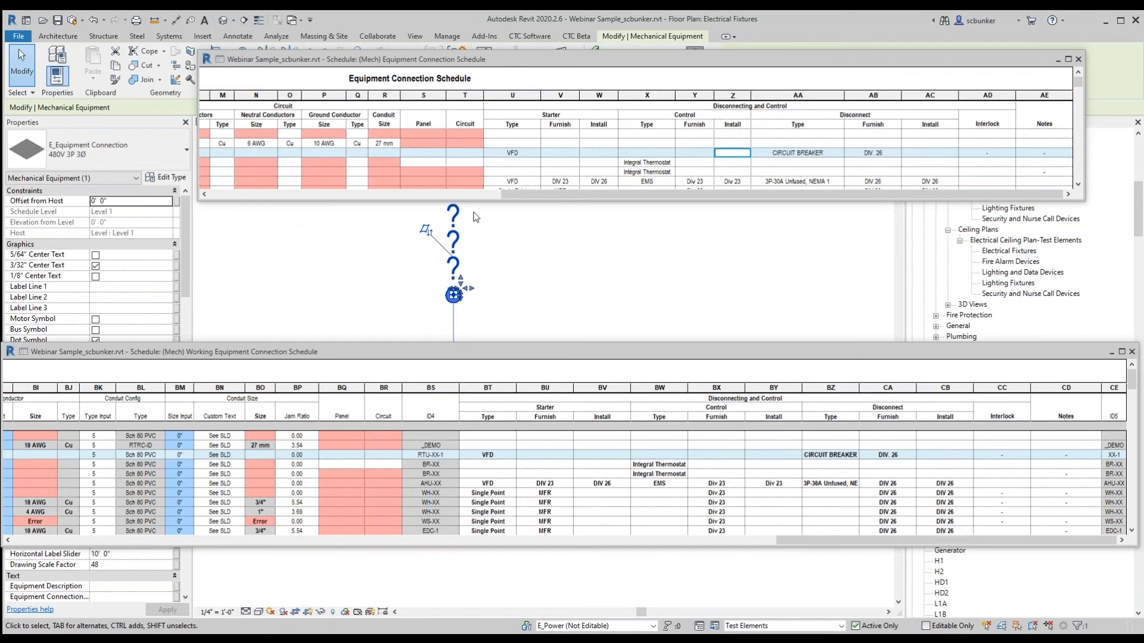
Examine the filtering and sorting columns at the start of the working equipment connection schedule
{"action": "left_click", "coordinate": [264, 357]}
{"action": "mouse_move", "coordinate": [264, 358]}
{"action": "left_mouse_down"}
{"action": "mouse_move", "coordinate": [268, 484]}
{"action": "mouse_move", "coordinate": [268, 325]}
{"action": "mouse_move", "coordinate": [266, 348]}
{"action": "left_mouse_up"}
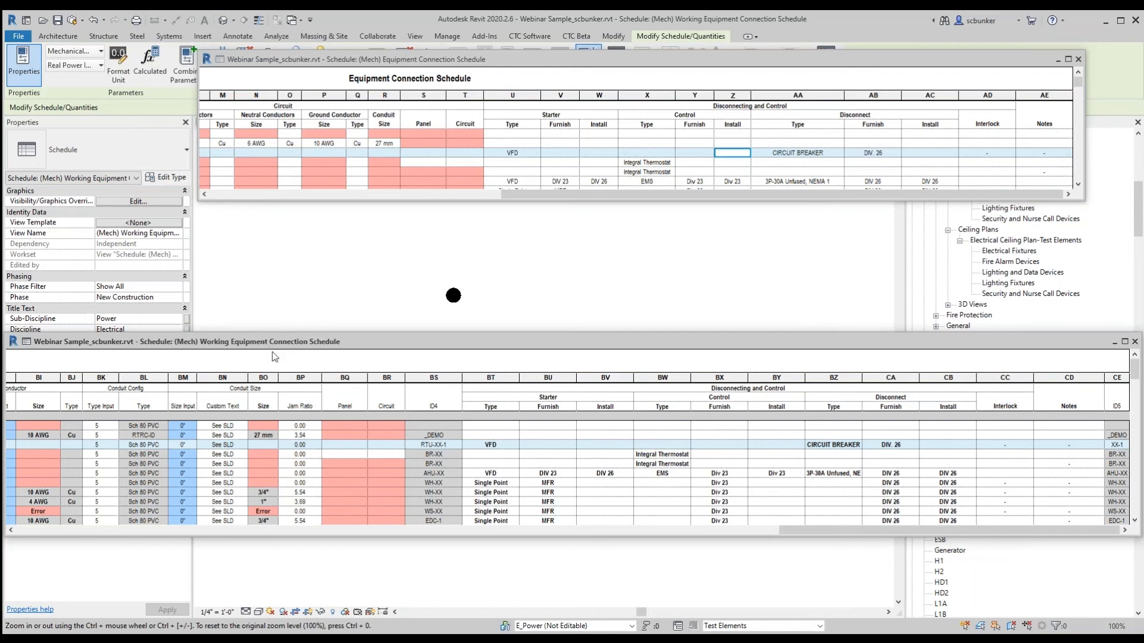
{"action": "left_click_drag", "start_coordinate": [816, 529], "coordinate": [195, 497]}
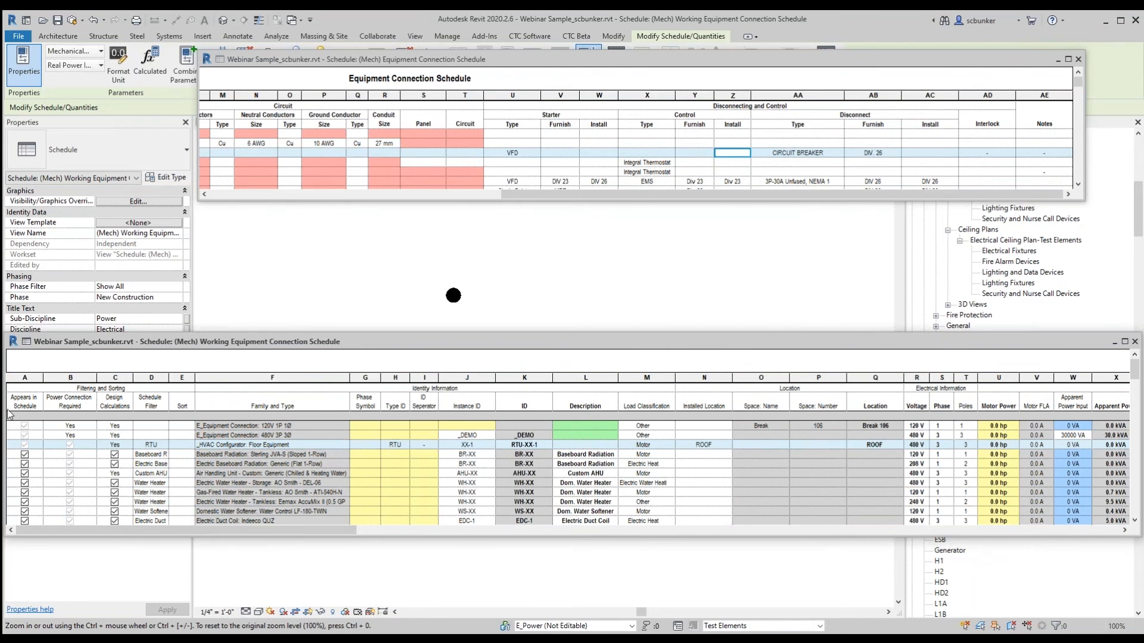
{"action": "left_click_drag", "start_coordinate": [7, 414], "coordinate": [60, 414]}
{"action": "left_click_drag", "start_coordinate": [241, 345], "coordinate": [207, 342]}
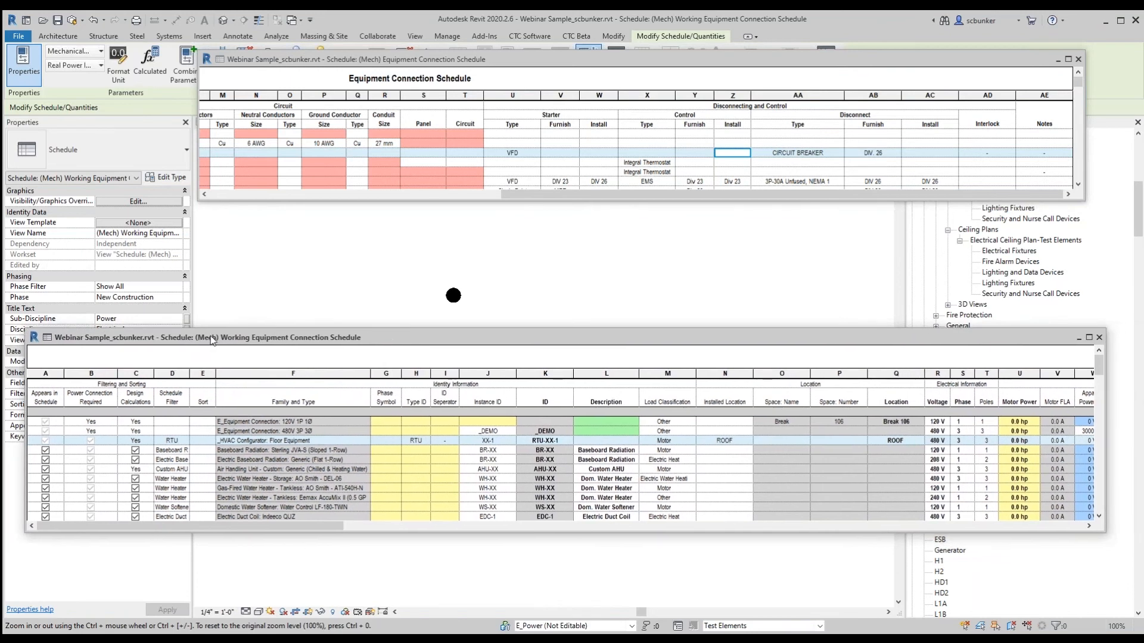
Move both equipment connection schedule windows off the main window to clear the Electrical Fixtures plan
{"action": "left_click", "coordinate": [448, 61]}
{"action": "left_click_drag", "start_coordinate": [449, 62], "coordinate": [359, 87]}
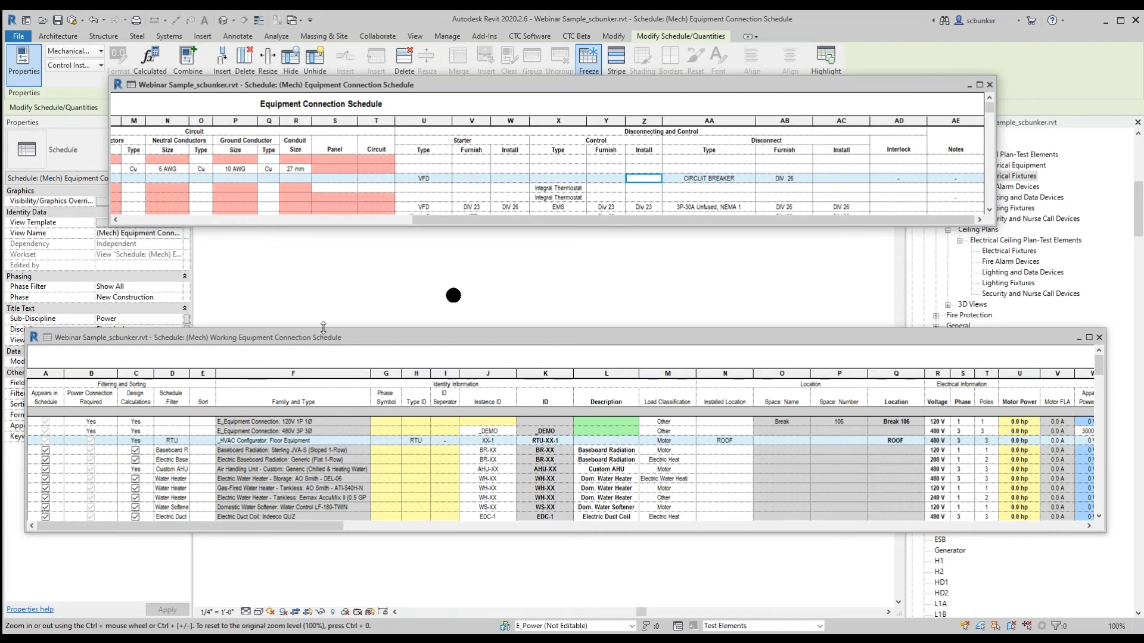
{"action": "left_click_drag", "start_coordinate": [388, 340], "coordinate": [1143, 322]}
{"action": "left_click_drag", "start_coordinate": [623, 80], "coordinate": [1143, 125]}
{"action": "left_click", "coordinate": [770, 368]}
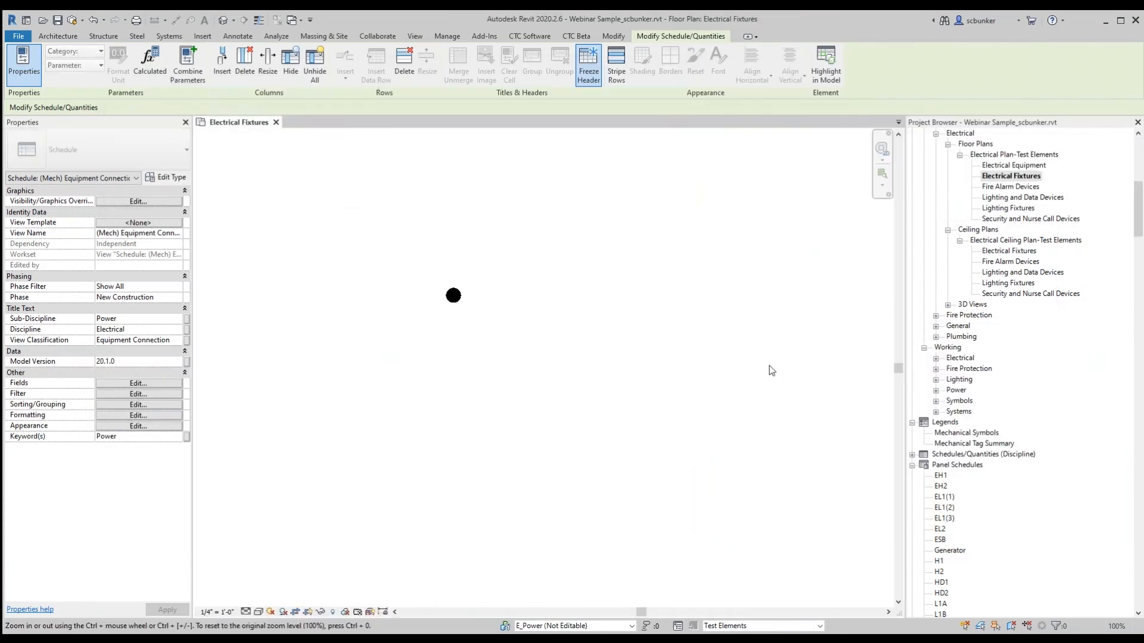
Look over the families laid out in the Electrical Fixtures test elements plan
{"action": "left_click_drag", "start_coordinate": [1142, 214], "coordinate": [1142, 171]}
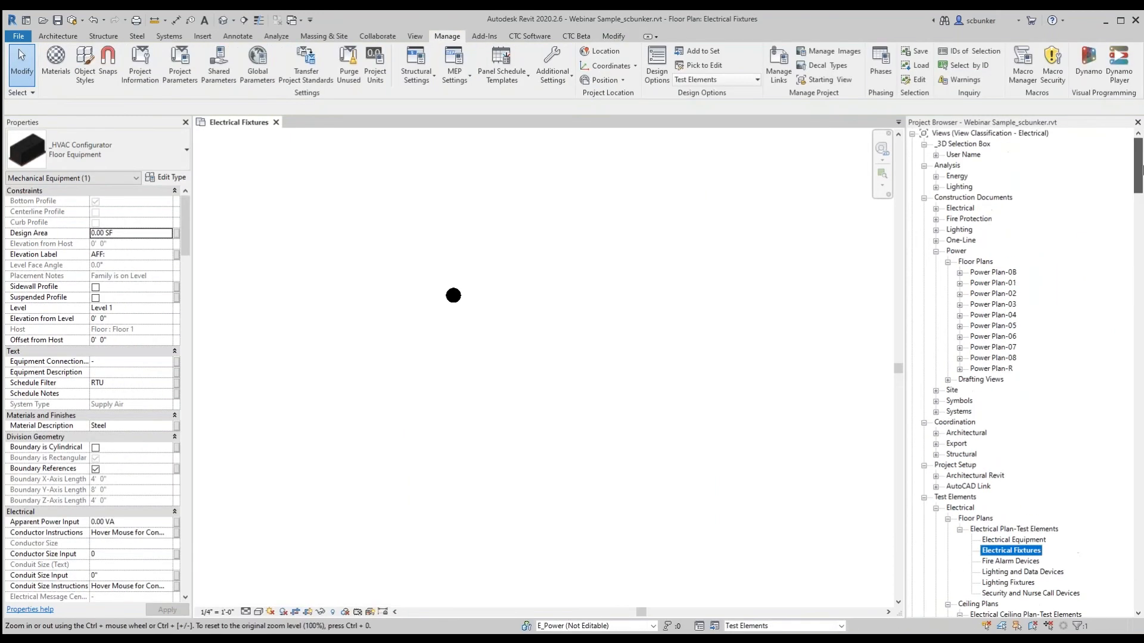
{"action": "key", "text": "Escape"}
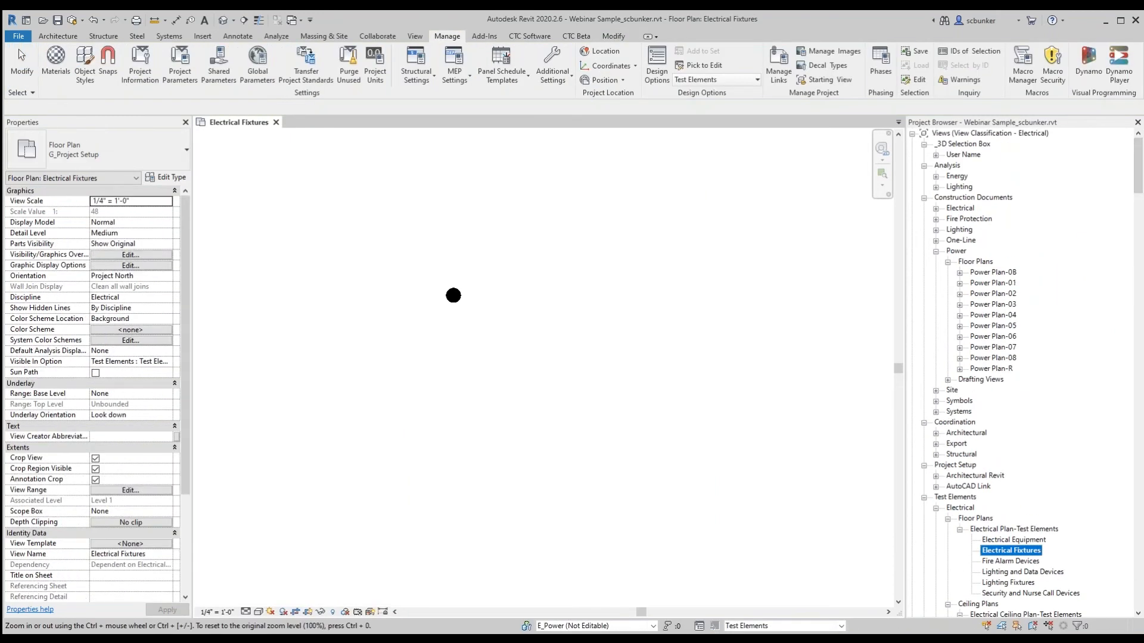
{"action": "scroll", "coordinate": [420, 391], "scroll_direction": "down", "scroll_amount": 5}
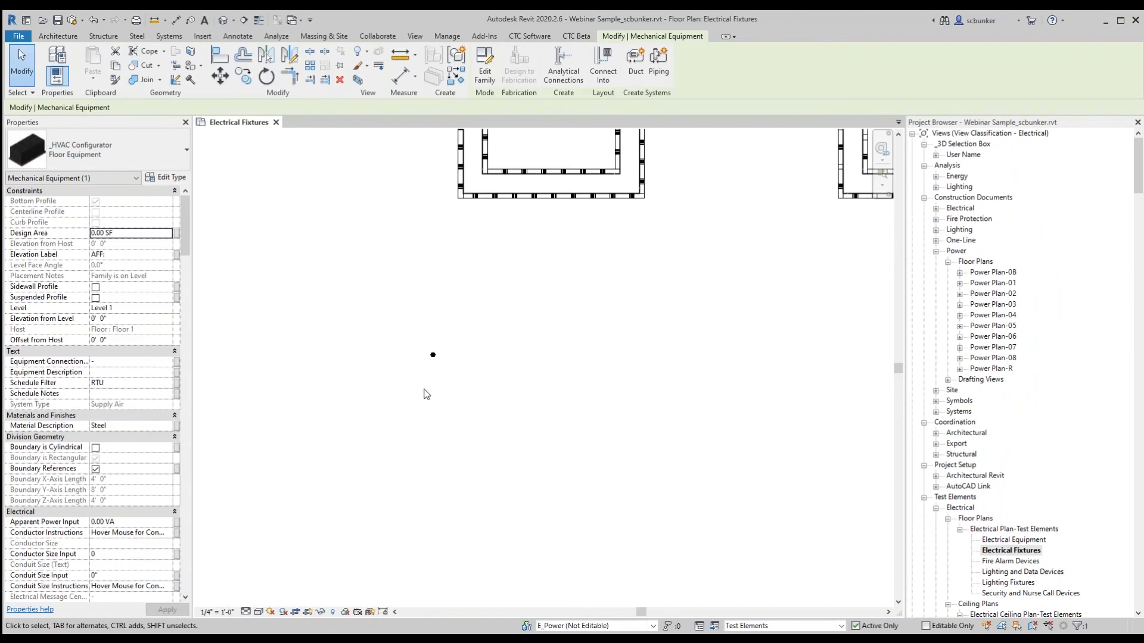
{"action": "middle_click_drag", "start_coordinate": [244, 376], "coordinate": [634, 336]}
{"action": "middle_click_drag", "start_coordinate": [385, 418], "coordinate": [692, 414]}
{"action": "scroll", "coordinate": [685, 415], "scroll_direction": "down", "scroll_amount": 2}
{"action": "middle_click_drag", "start_coordinate": [397, 446], "coordinate": [461, 547]}
{"action": "scroll", "coordinate": [461, 548], "scroll_direction": "down", "scroll_amount": 1}
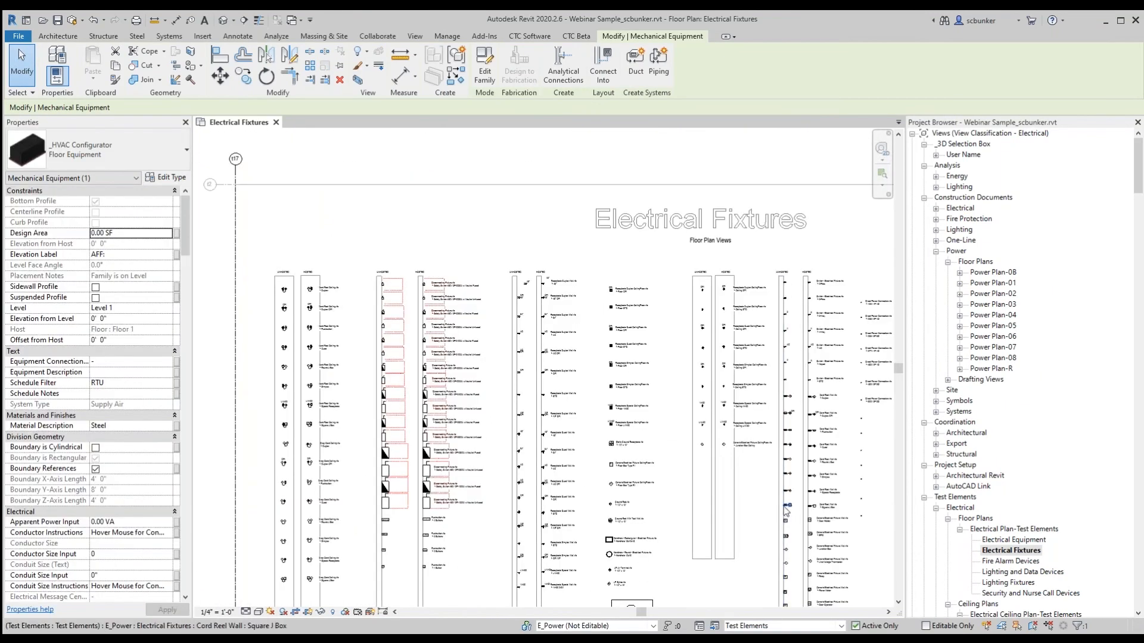
Open the Electrical Equipment test elements floor plan and inspect its panelboards and disconnects
{"action": "left_click", "coordinate": [1010, 542]}
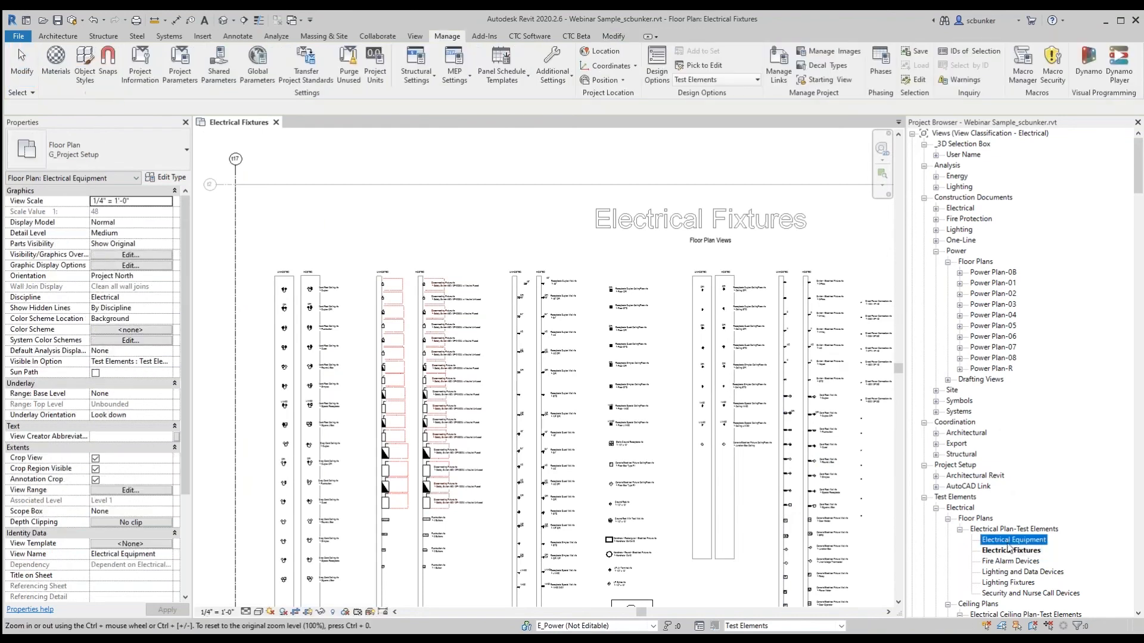
{"action": "double_click", "coordinate": [1009, 541]}
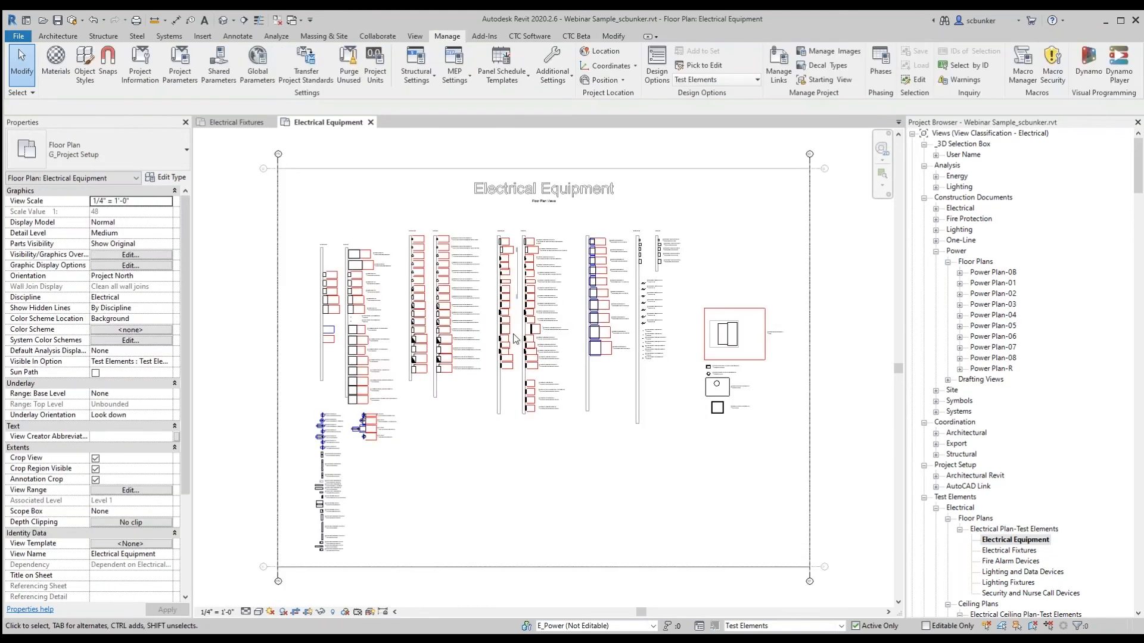
{"action": "scroll", "coordinate": [516, 335], "scroll_direction": "up", "scroll_amount": 4}
{"action": "scroll", "coordinate": [516, 335], "scroll_direction": "up", "scroll_amount": 3}
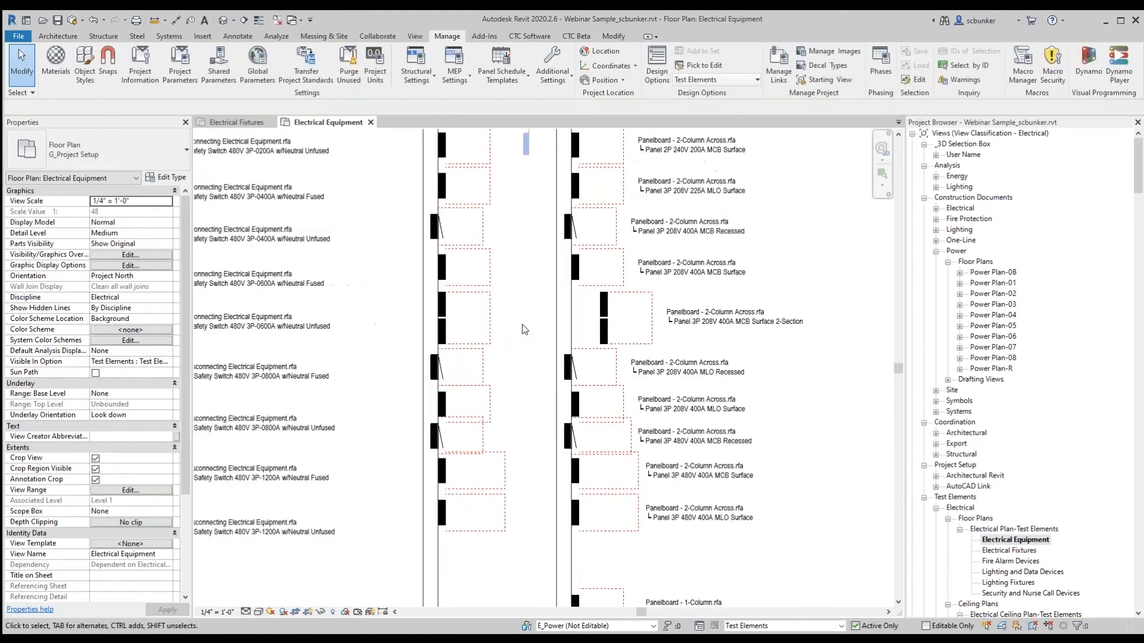
Find sheet E802 - ELECTRICAL SCHEDULES among the electrical sheets and open it
{"action": "scroll", "coordinate": [1020, 374], "scroll_direction": "down", "scroll_amount": 15}
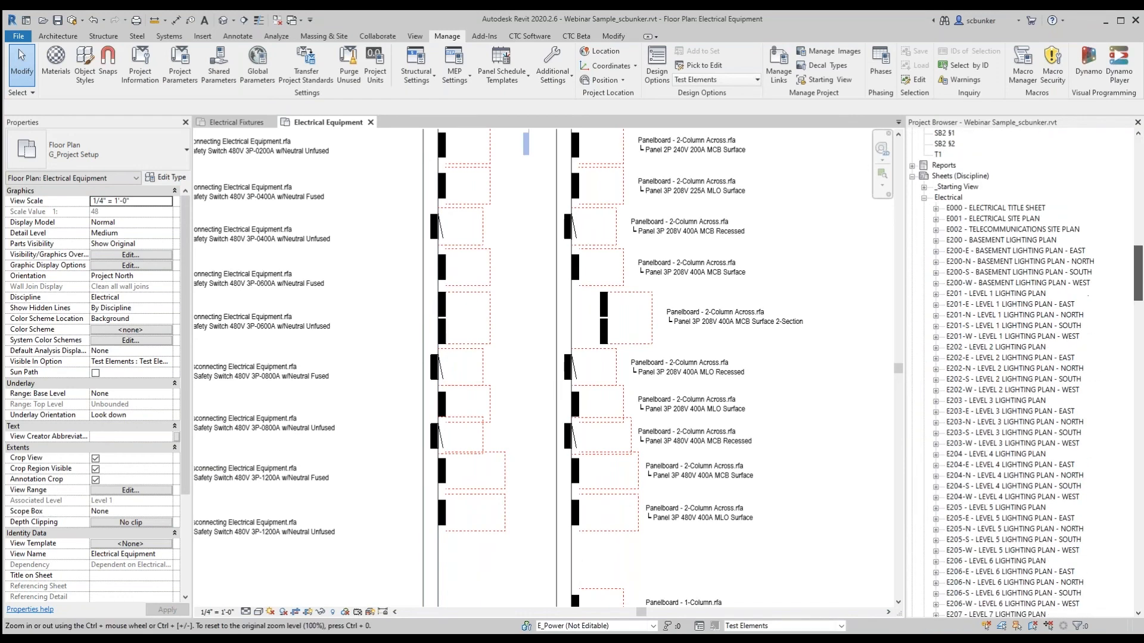
{"action": "scroll", "coordinate": [1020, 373], "scroll_direction": "down", "scroll_amount": 6}
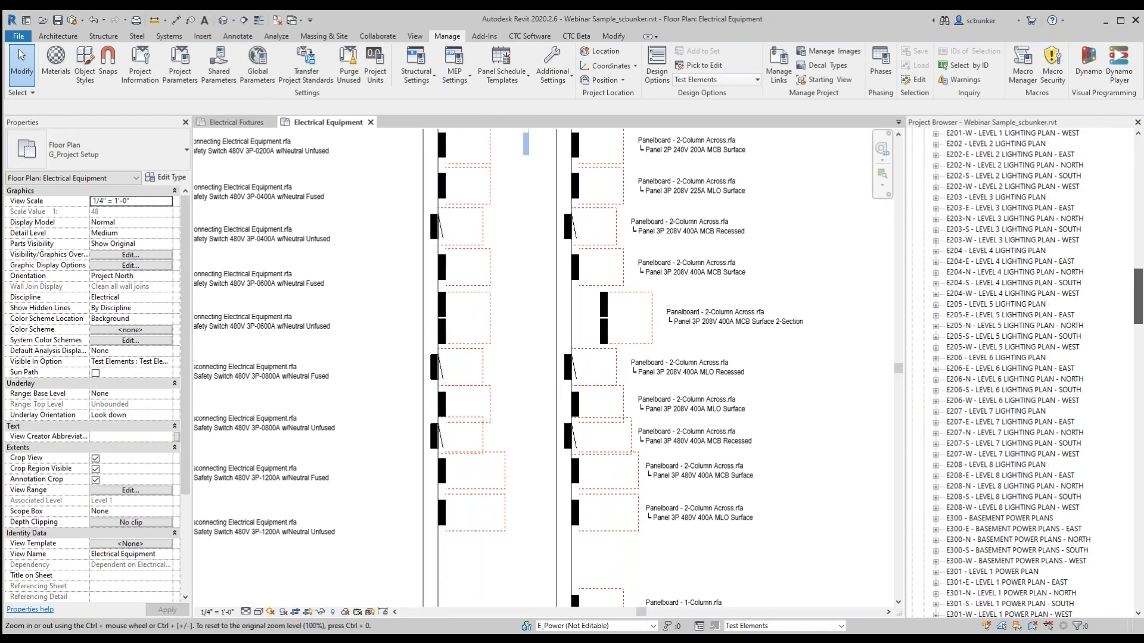
{"action": "left_click_drag", "start_coordinate": [1137, 296], "coordinate": [1131, 444]}
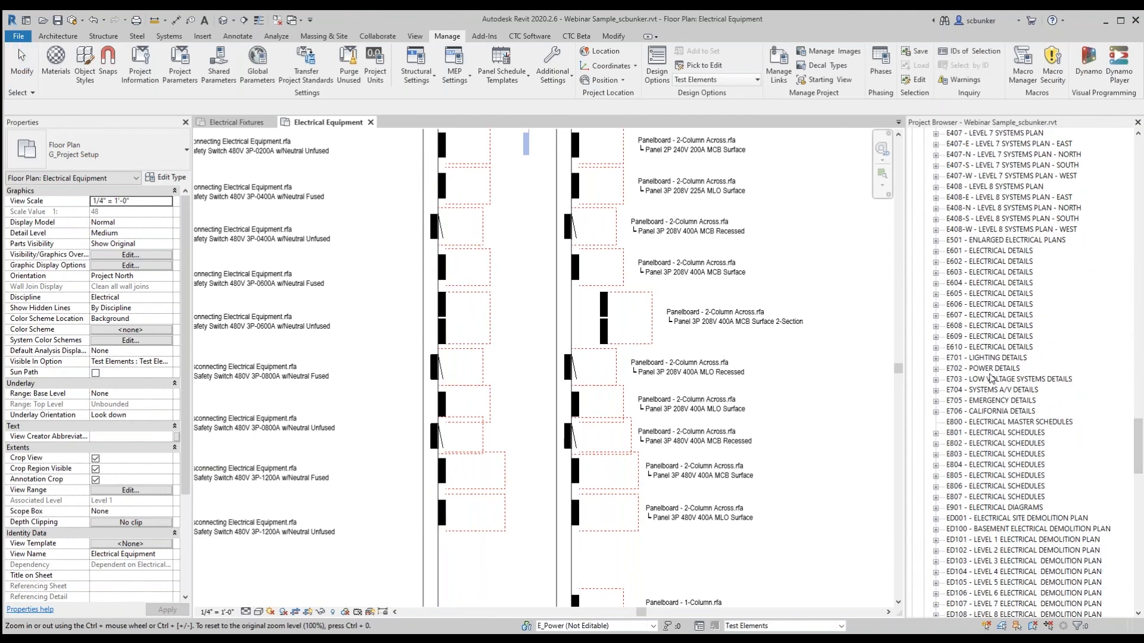
{"action": "scroll", "coordinate": [986, 379], "scroll_direction": "down", "scroll_amount": 6}
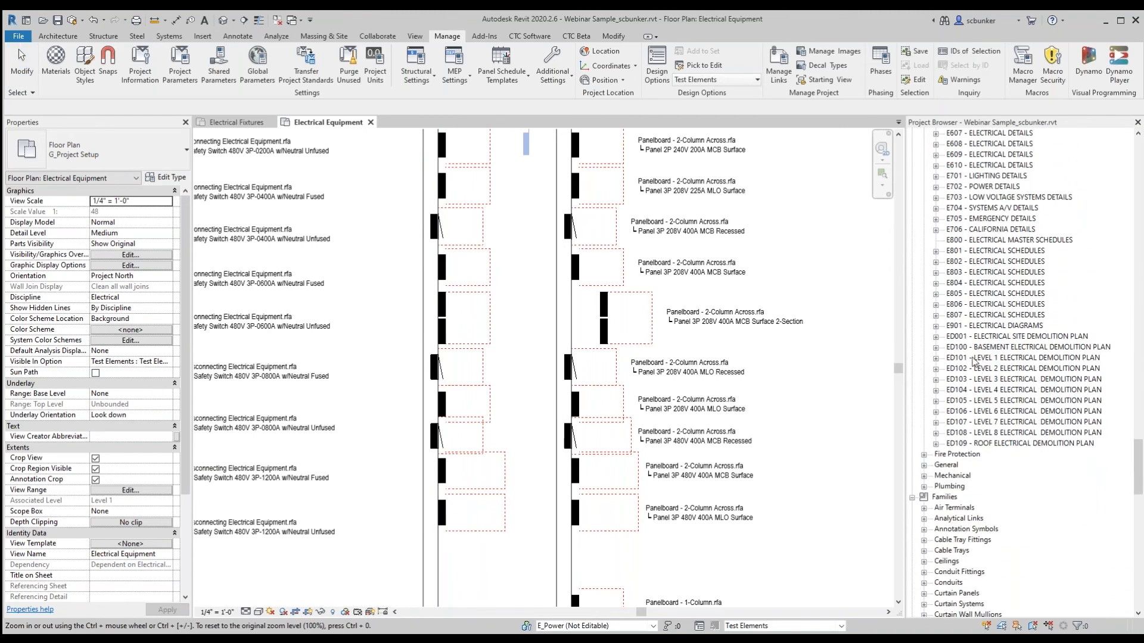
{"action": "left_click", "coordinate": [965, 263]}
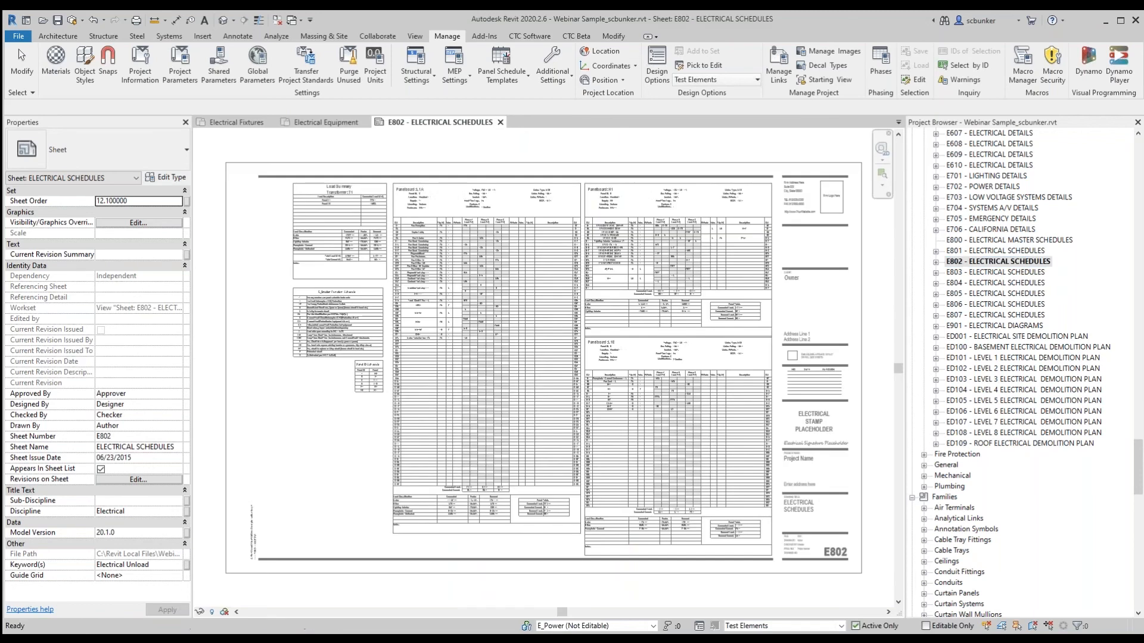
Set the active design option to Main Model and open Power Plan-01 at the panels in Electrical room 111
{"action": "left_click", "coordinate": [841, 627]}
{"action": "left_click", "coordinate": [774, 501]}
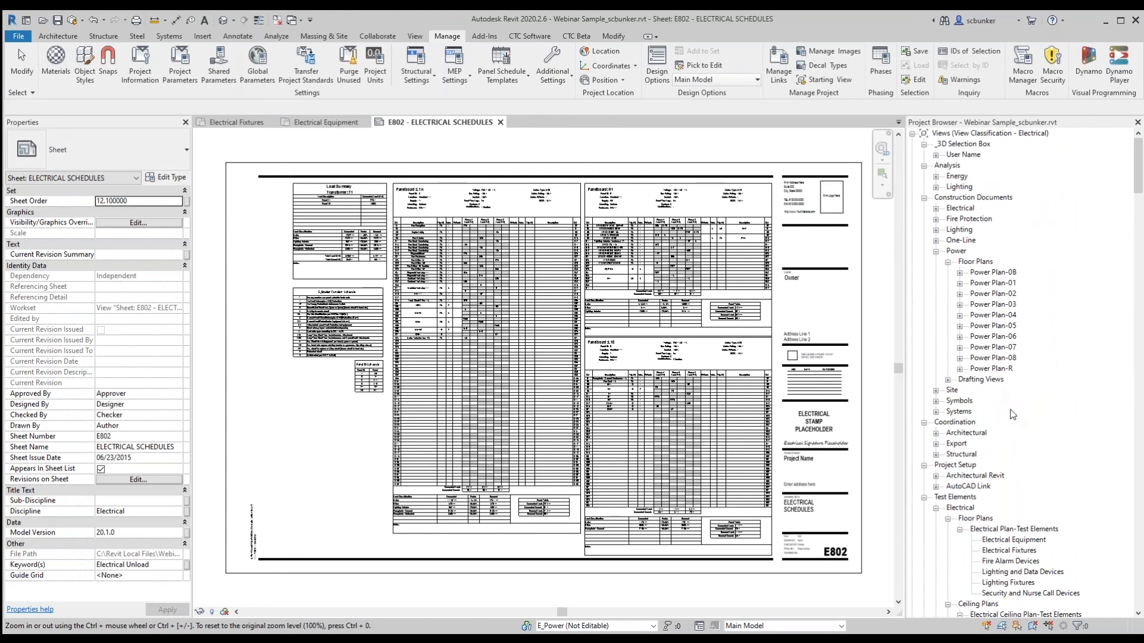
{"action": "left_click", "coordinate": [994, 284]}
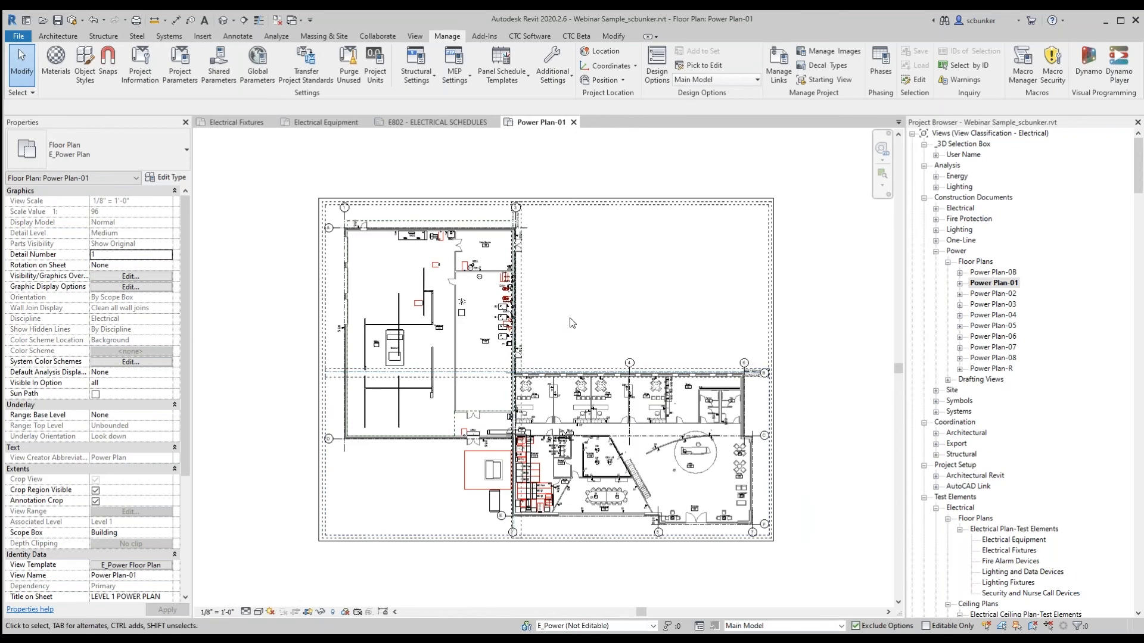
{"action": "scroll", "coordinate": [512, 284], "scroll_direction": "up", "scroll_amount": 6}
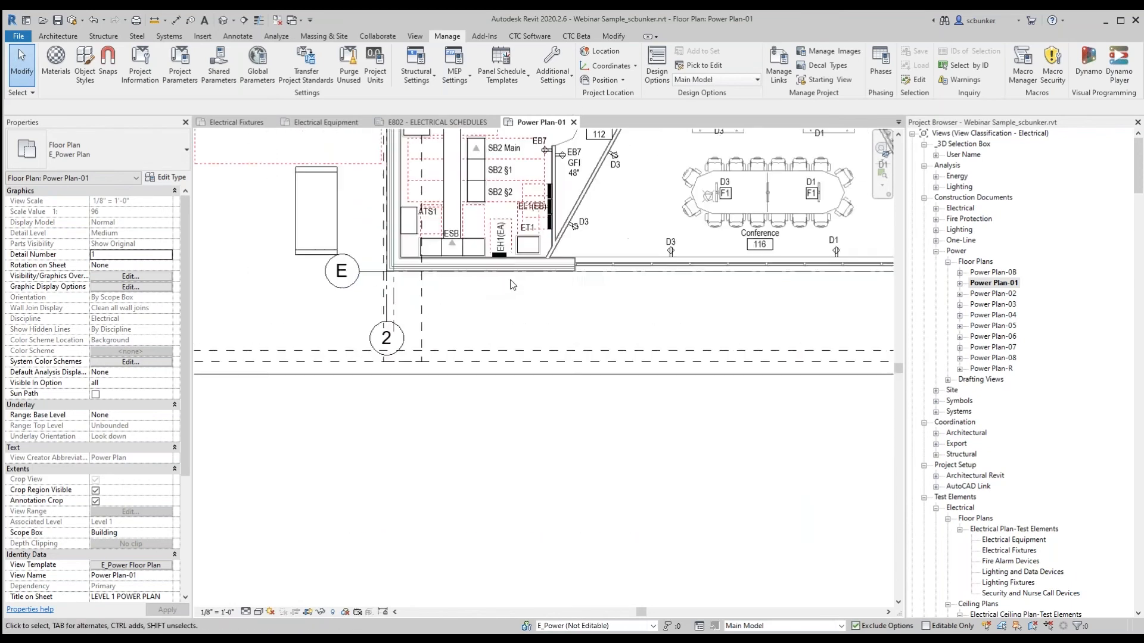
{"action": "scroll", "coordinate": [510, 284], "scroll_direction": "up", "scroll_amount": 2}
{"action": "middle_click_drag", "start_coordinate": [568, 233], "coordinate": [577, 494]}
{"action": "scroll", "coordinate": [303, 249], "scroll_direction": "up", "scroll_amount": 2}
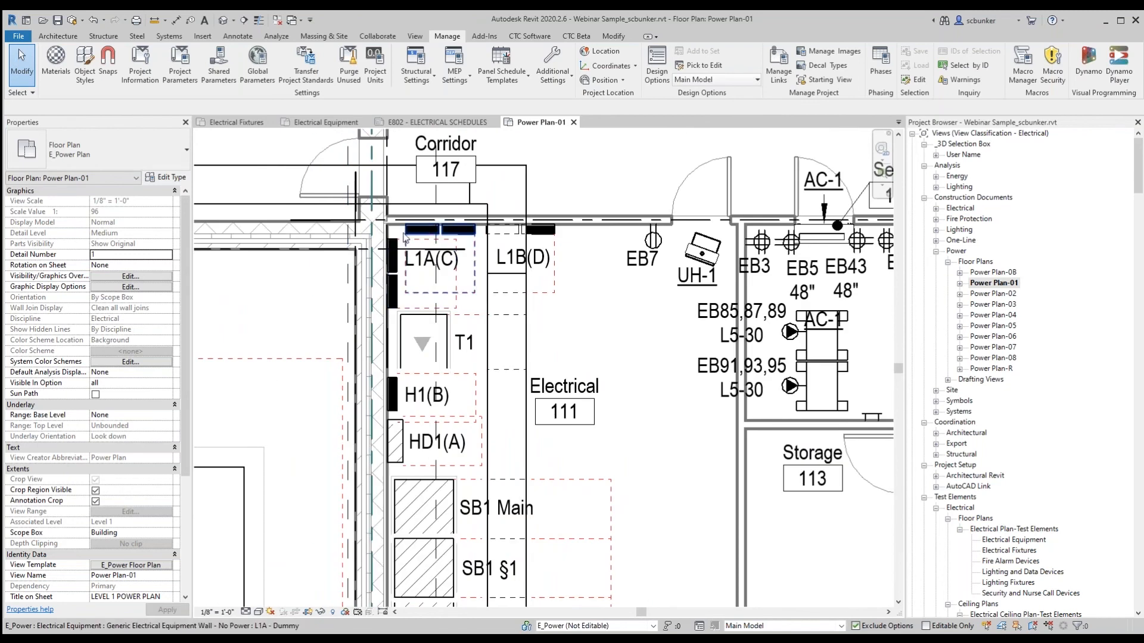
{"action": "middle_click_drag", "start_coordinate": [641, 494], "coordinate": [448, 99]}
{"action": "scroll", "coordinate": [536, 369], "scroll_direction": "up", "scroll_amount": 2}
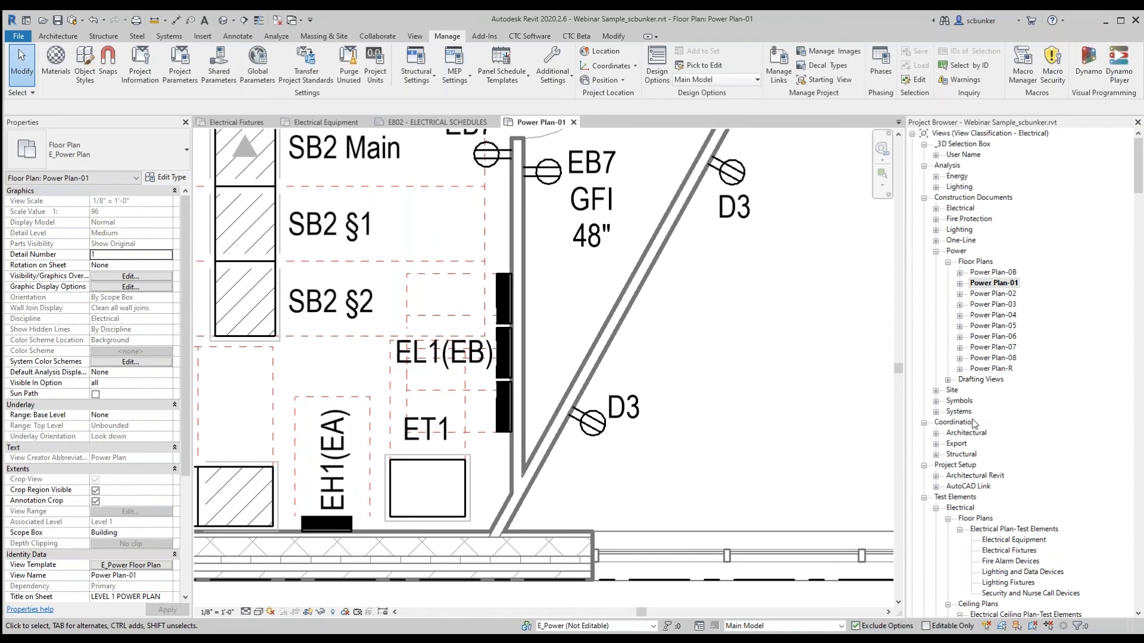
Select panelboard EL1 in the electrical room and show its electrical circuit settings
{"action": "left_click", "coordinate": [487, 442]}
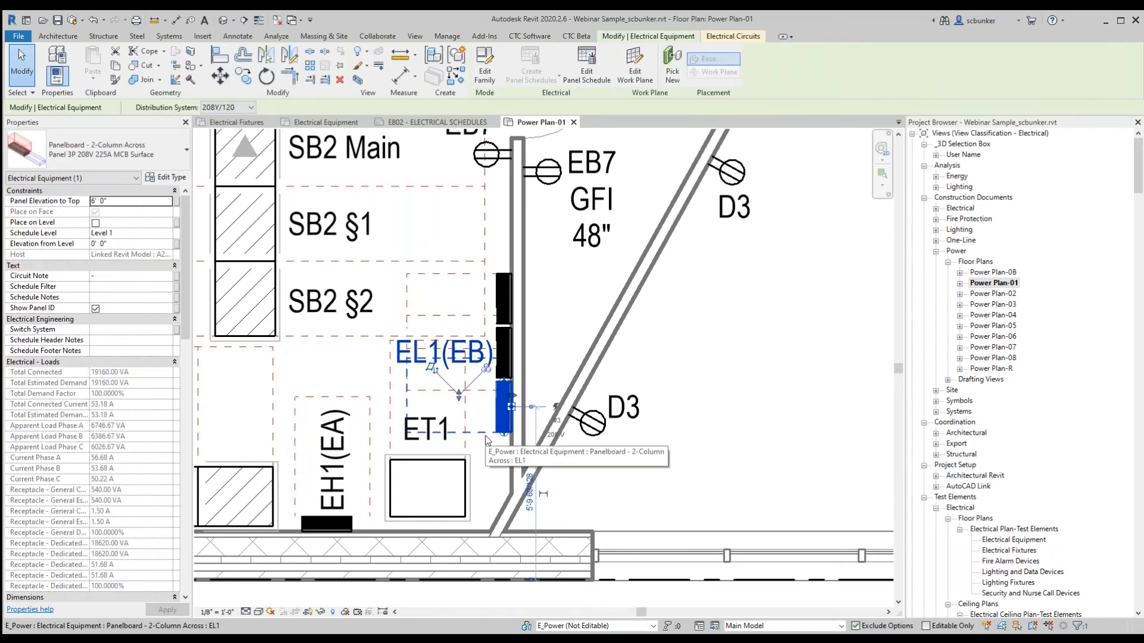
{"action": "left_click", "coordinate": [728, 37]}
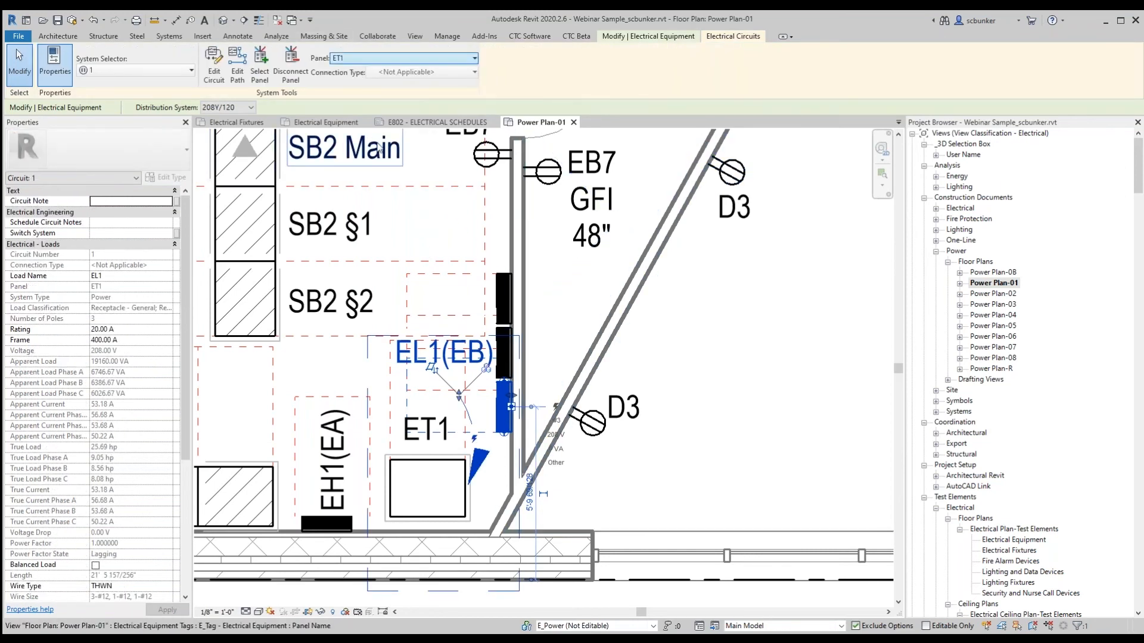
Select the second and third sections of panelboard EL1 in turn and show the electrical circuit settings of each
{"action": "left_click", "coordinate": [720, 377]}
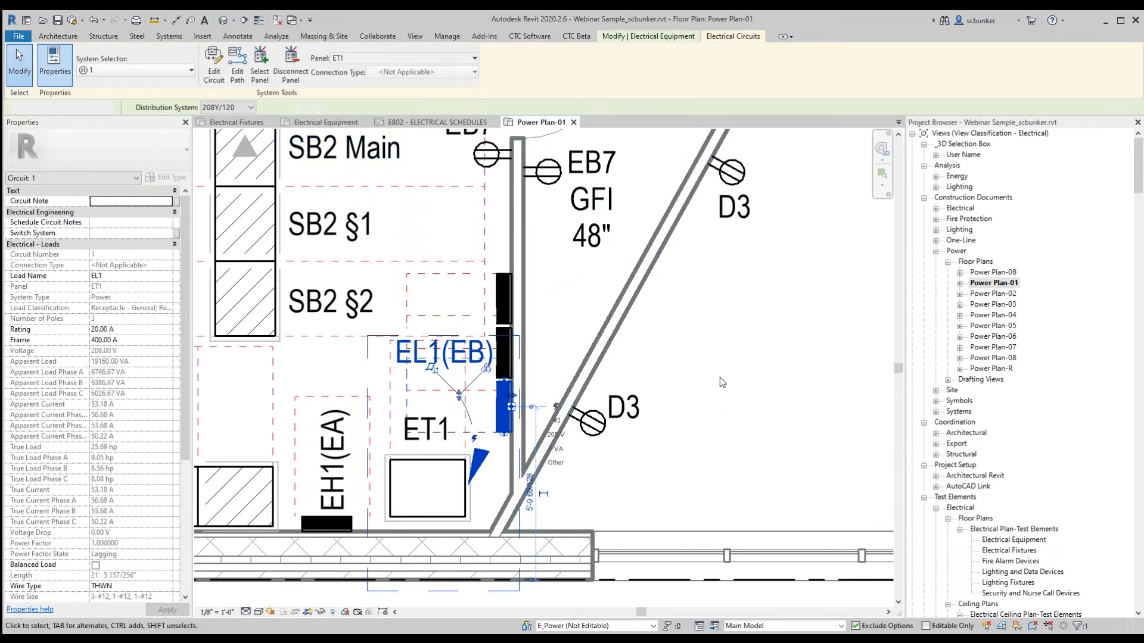
{"action": "left_click", "coordinate": [511, 370]}
{"action": "left_click", "coordinate": [734, 36]}
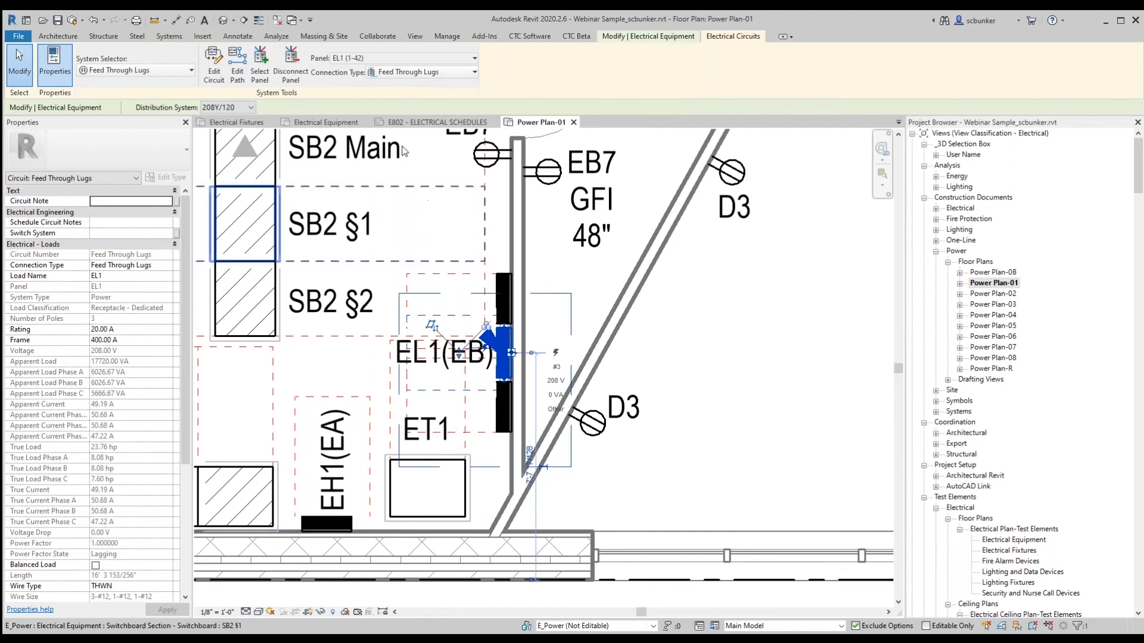
{"action": "left_click_drag", "start_coordinate": [504, 327], "coordinate": [504, 275]}
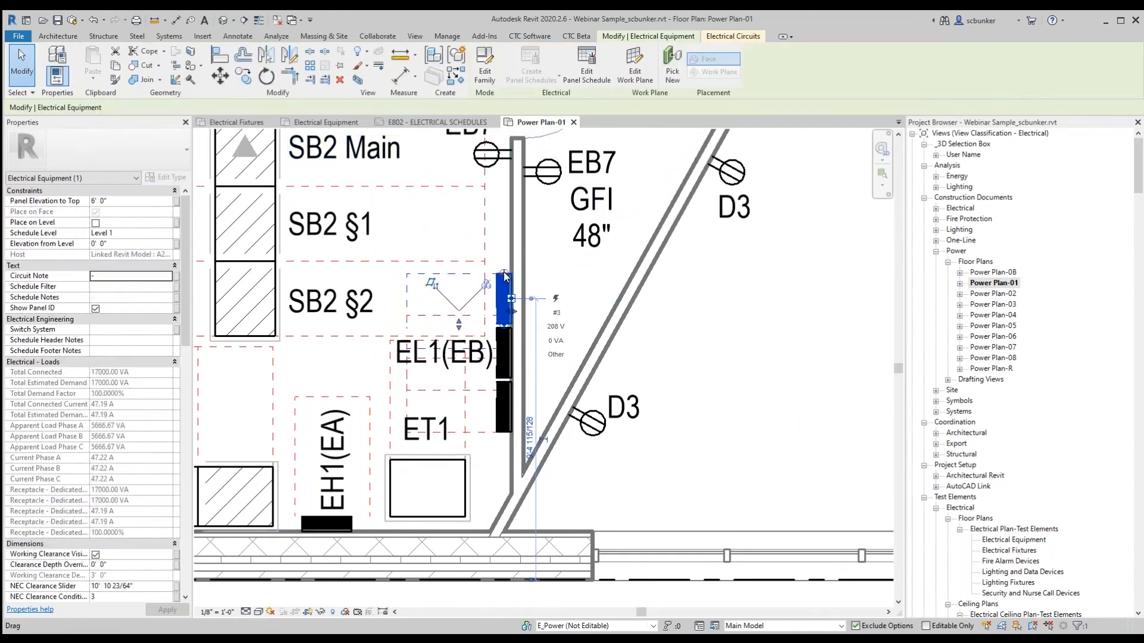
{"action": "left_click", "coordinate": [719, 39]}
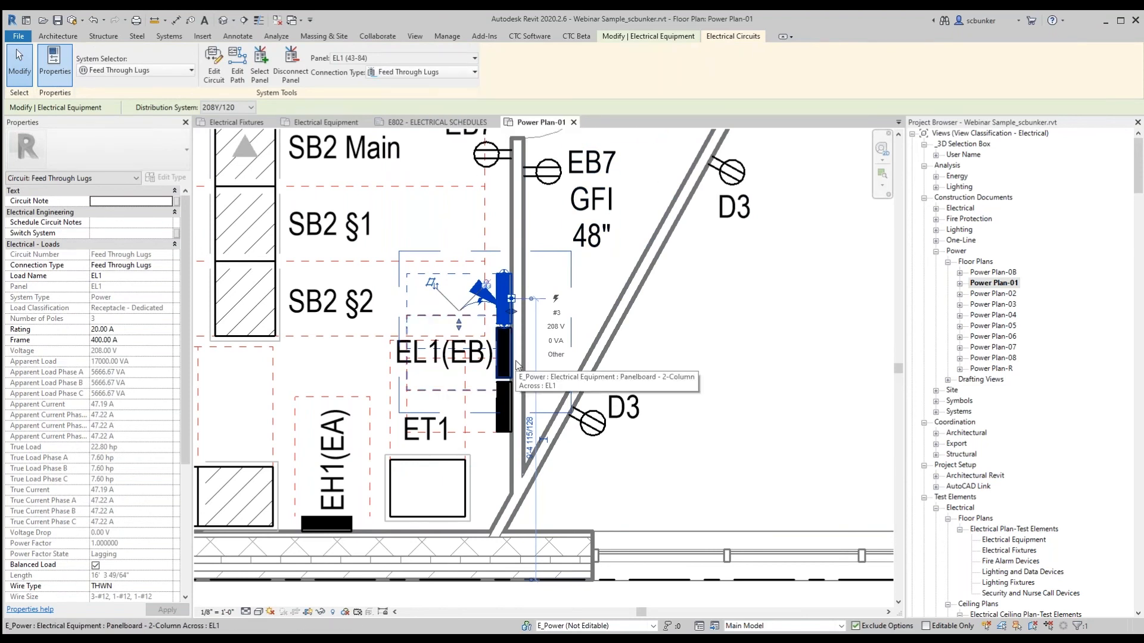
{"action": "left_click", "coordinate": [745, 384]}
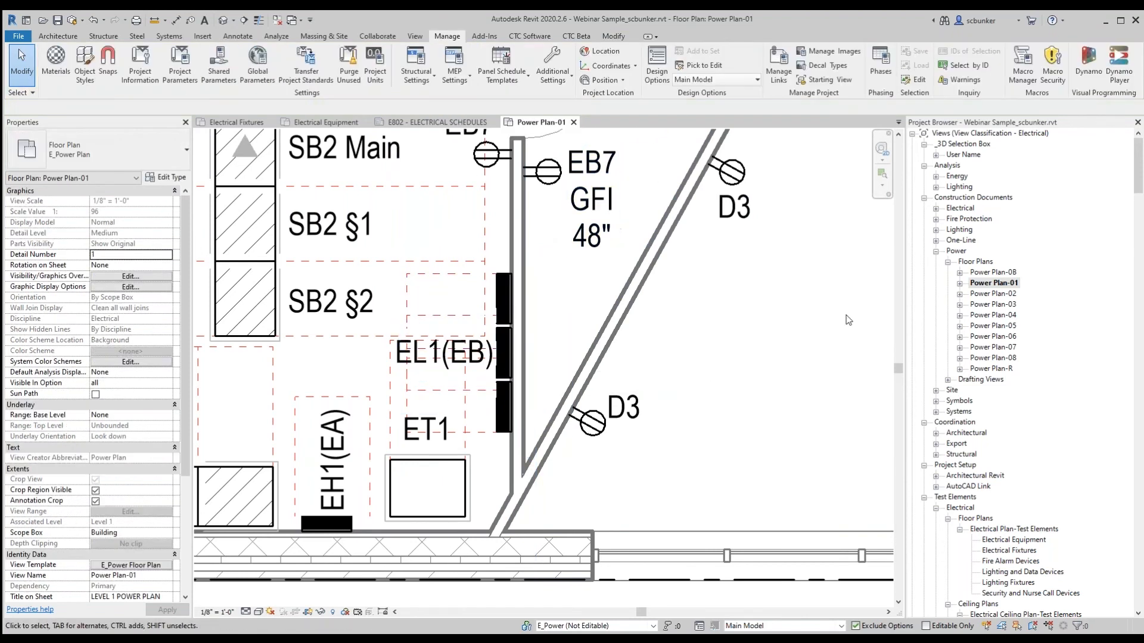
Find sheet E803 - ELECTRICAL SCHEDULES among the electrical sheets and open it
{"action": "left_click_drag", "start_coordinate": [1138, 179], "coordinate": [1140, 491]}
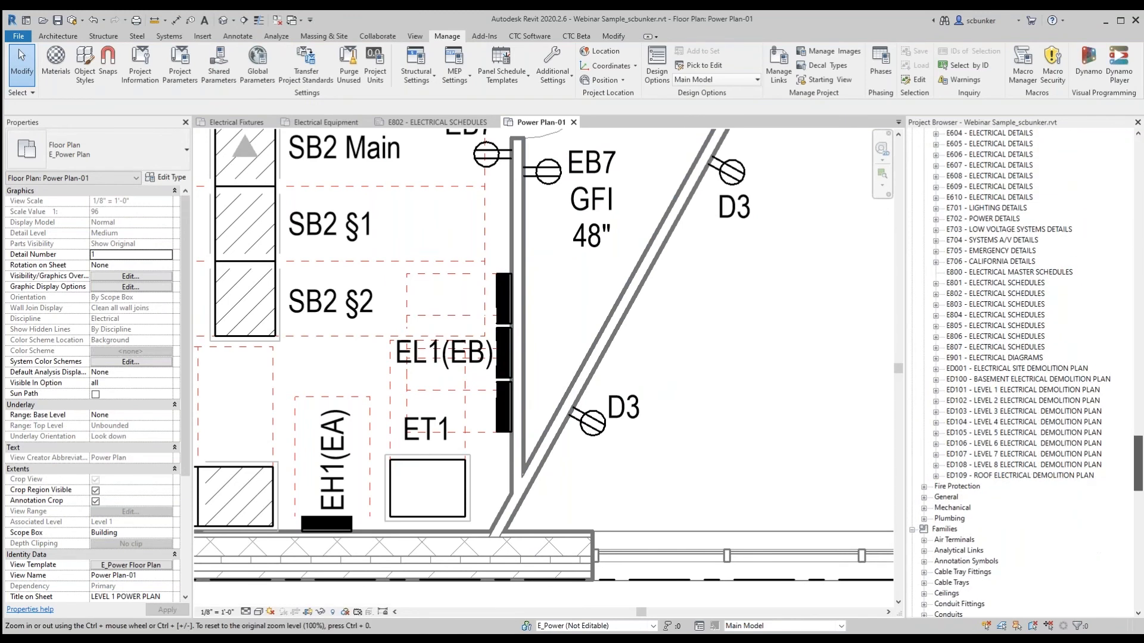
{"action": "left_click", "coordinate": [995, 303]}
{"action": "left_click", "coordinate": [451, 121]}
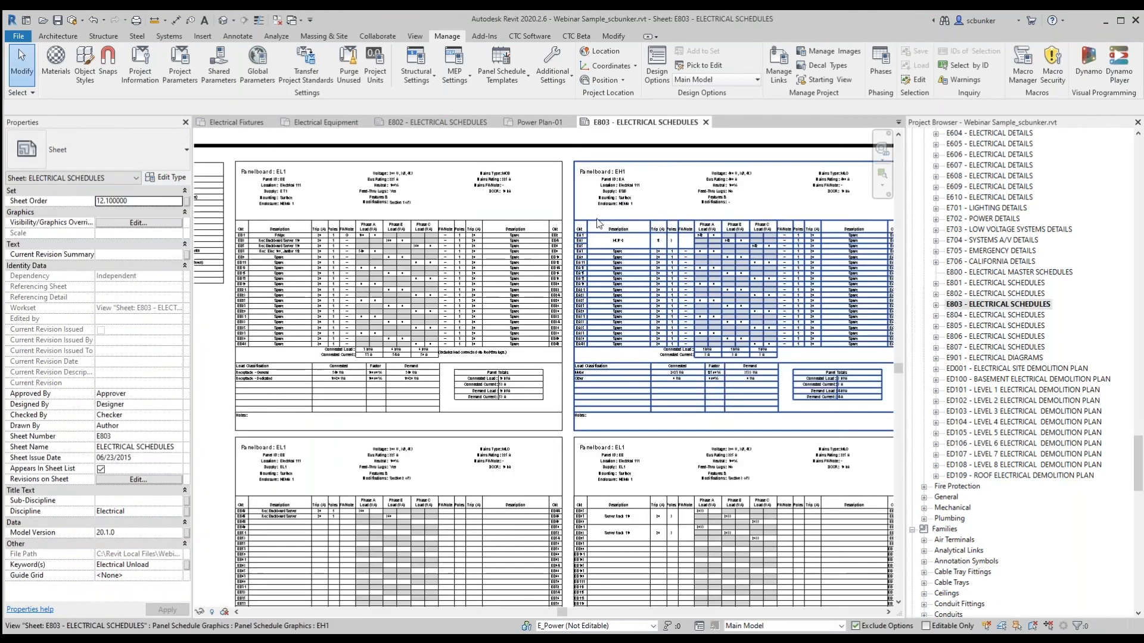
Examine the circuit numbering, loads and panel totals in the three EL1 panelboard schedules on the sheet
{"action": "middle_click_drag", "start_coordinate": [391, 185], "coordinate": [399, 185]}
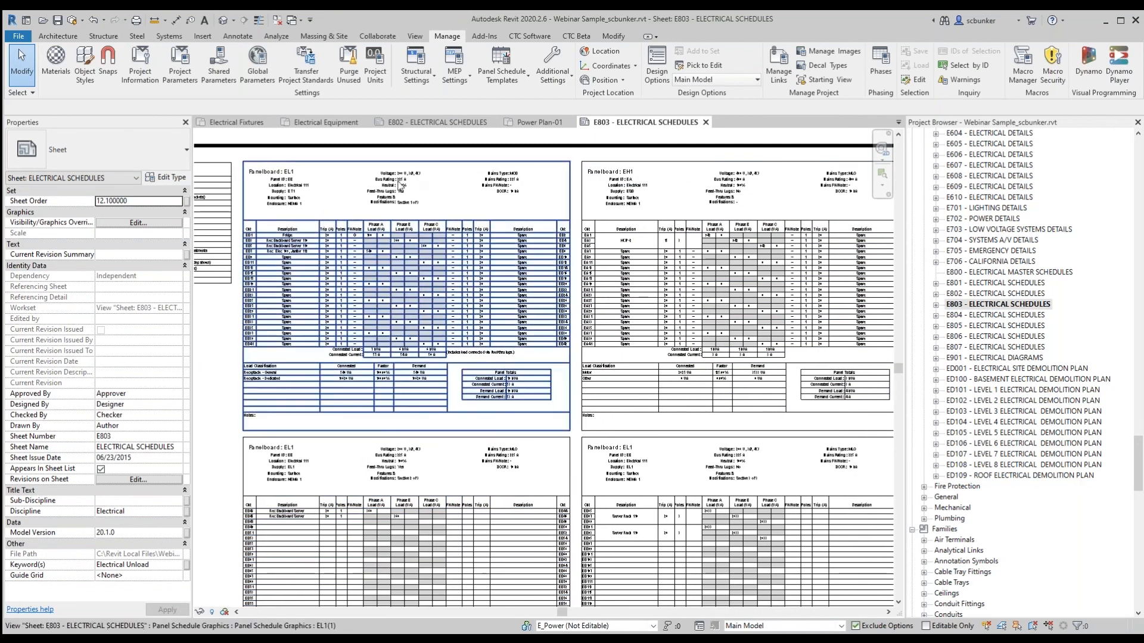
{"action": "scroll", "coordinate": [399, 185], "scroll_direction": "up", "scroll_amount": 3}
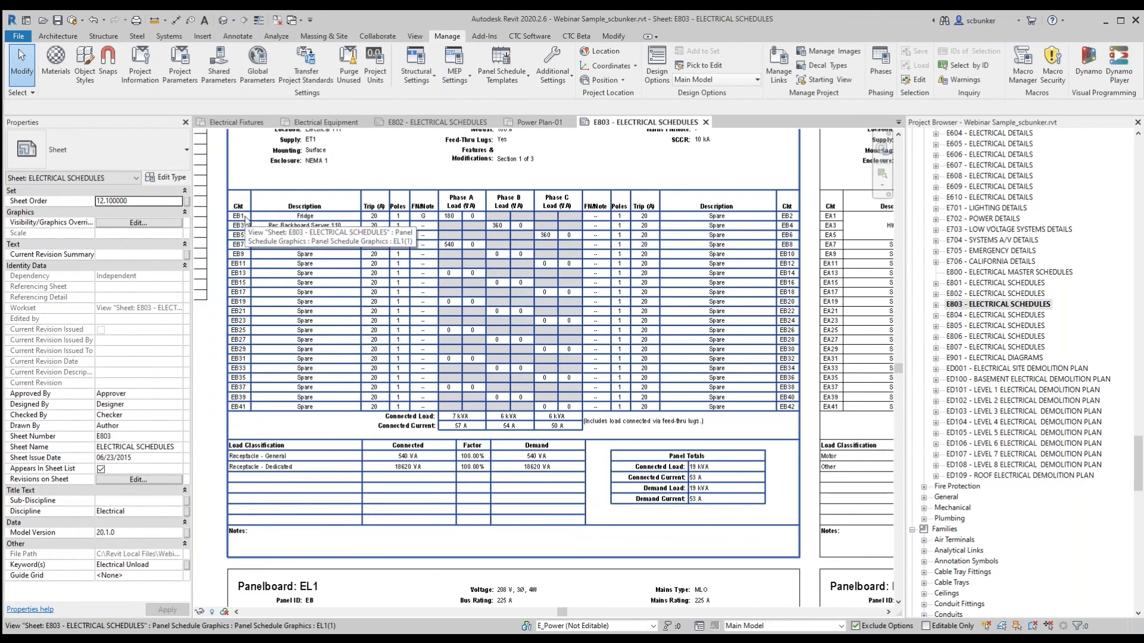
{"action": "middle_click_drag", "start_coordinate": [285, 463], "coordinate": [281, 197]}
{"action": "middle_click_drag", "start_coordinate": [397, 524], "coordinate": [242, 274]}
{"action": "scroll", "coordinate": [652, 400], "scroll_direction": "up", "scroll_amount": 2}
{"action": "middle_click_drag", "start_coordinate": [680, 152], "coordinate": [391, 291]}
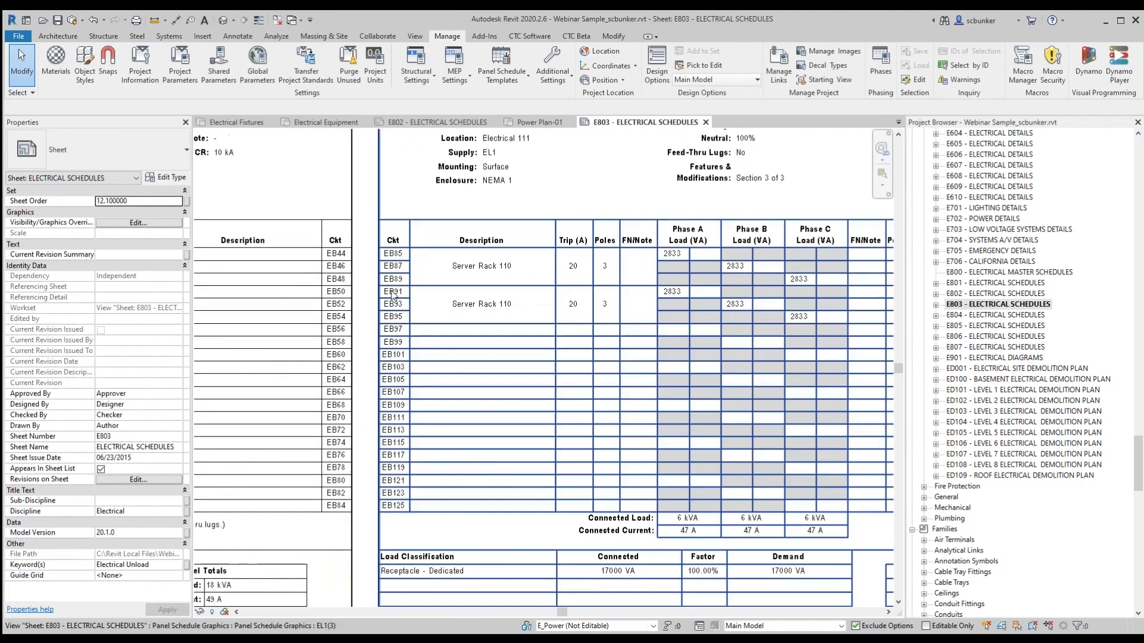
{"action": "middle_click_drag", "start_coordinate": [632, 473], "coordinate": [337, 445]}
{"action": "scroll", "coordinate": [709, 477], "scroll_direction": "down", "scroll_amount": 4}
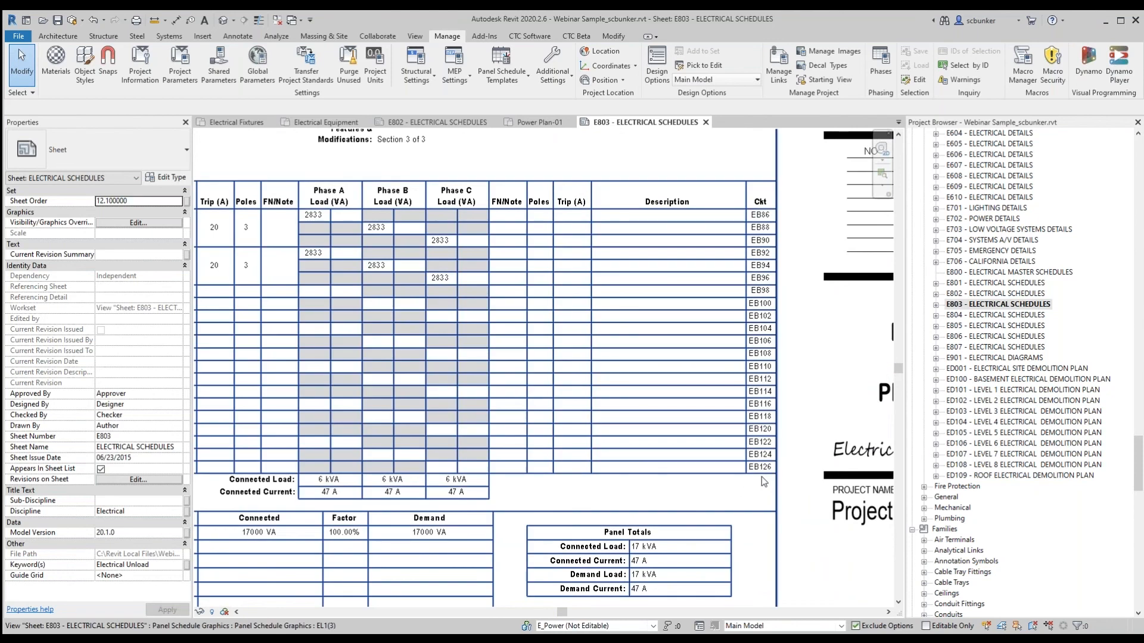
{"action": "middle_click_drag", "start_coordinate": [499, 422], "coordinate": [691, 524]}
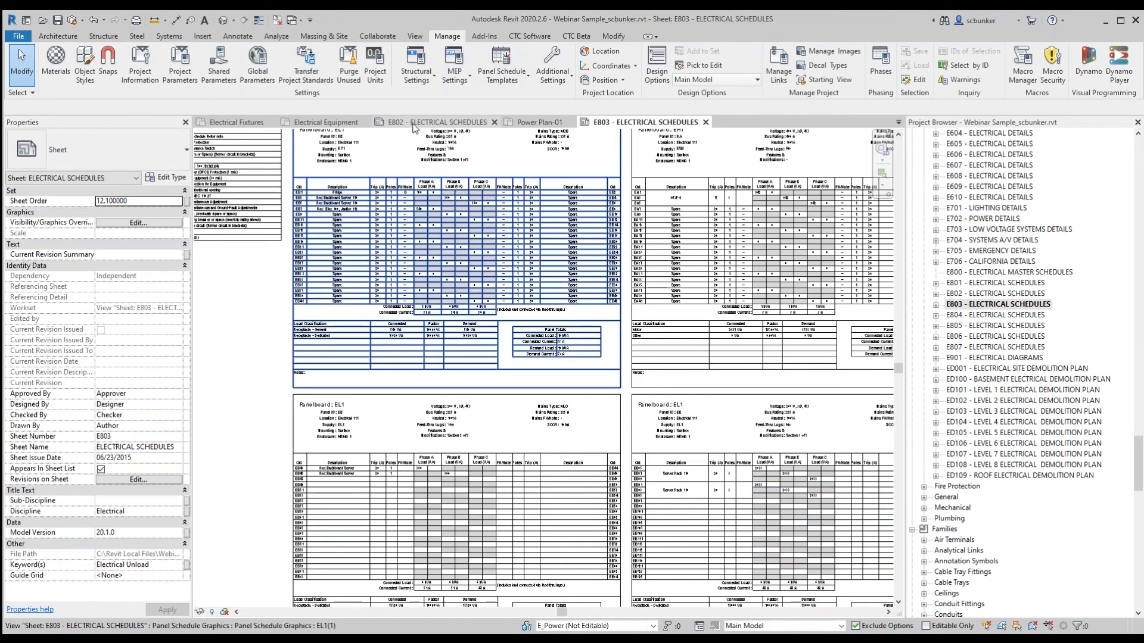
Switch to sheet E802 - ELECTRICAL SCHEDULES and examine the L1A panelboard schedule down to its last circuits and totals
{"action": "left_click", "coordinate": [415, 124]}
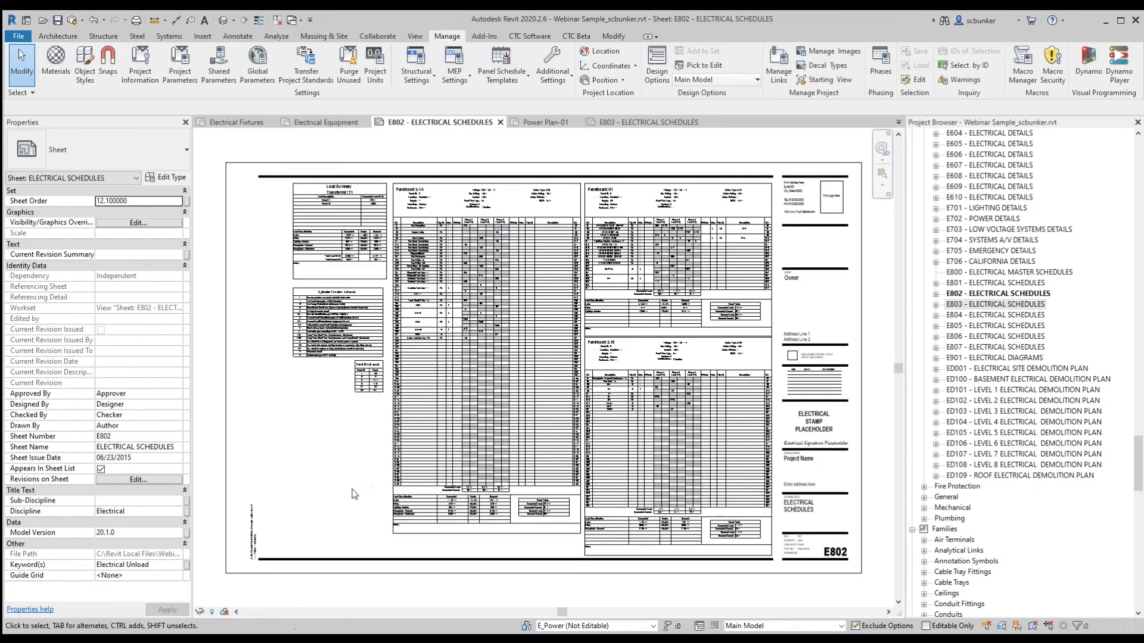
{"action": "scroll", "coordinate": [424, 525], "scroll_direction": "up", "scroll_amount": 5}
{"action": "scroll", "coordinate": [638, 414], "scroll_direction": "up", "scroll_amount": 4}
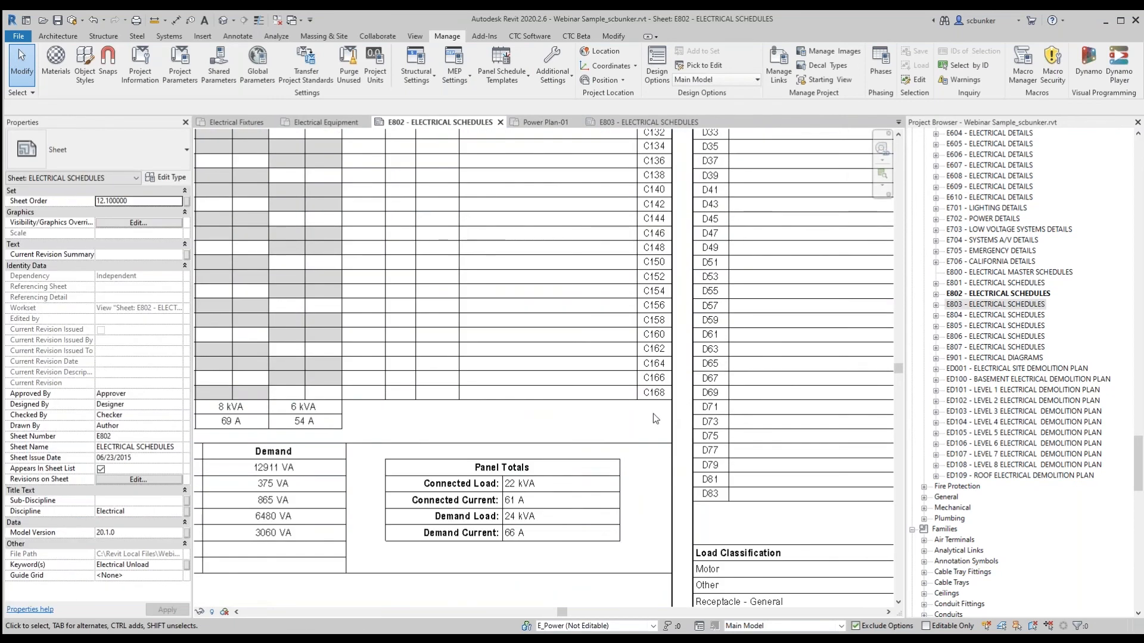
{"action": "scroll", "coordinate": [653, 413], "scroll_direction": "down", "scroll_amount": 5}
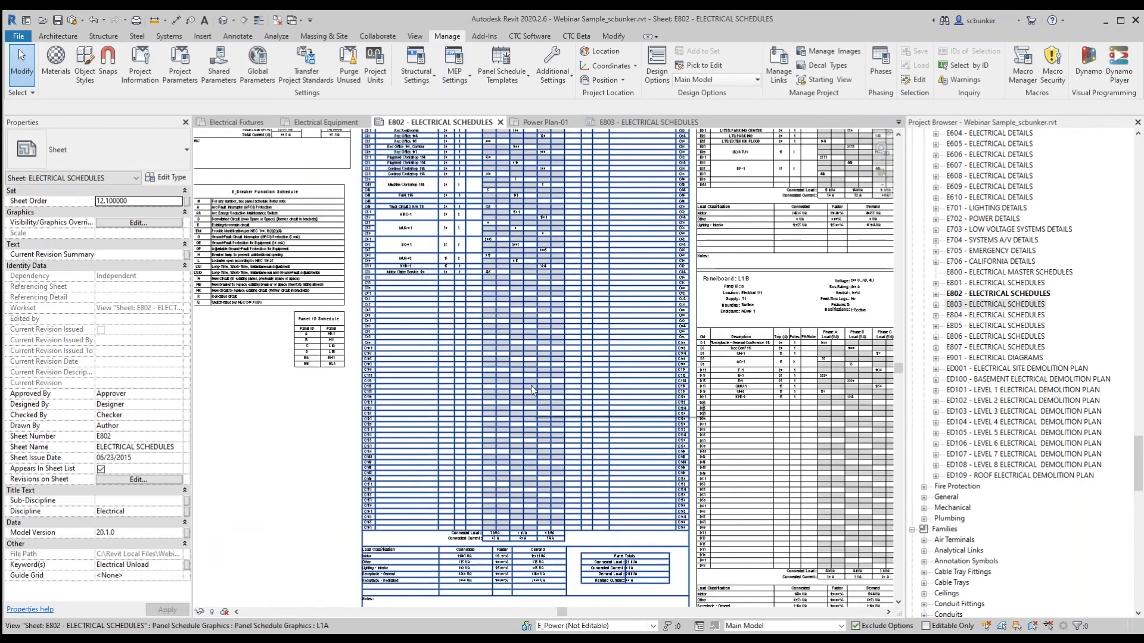
{"action": "middle_click_drag", "start_coordinate": [306, 498], "coordinate": [292, 462]}
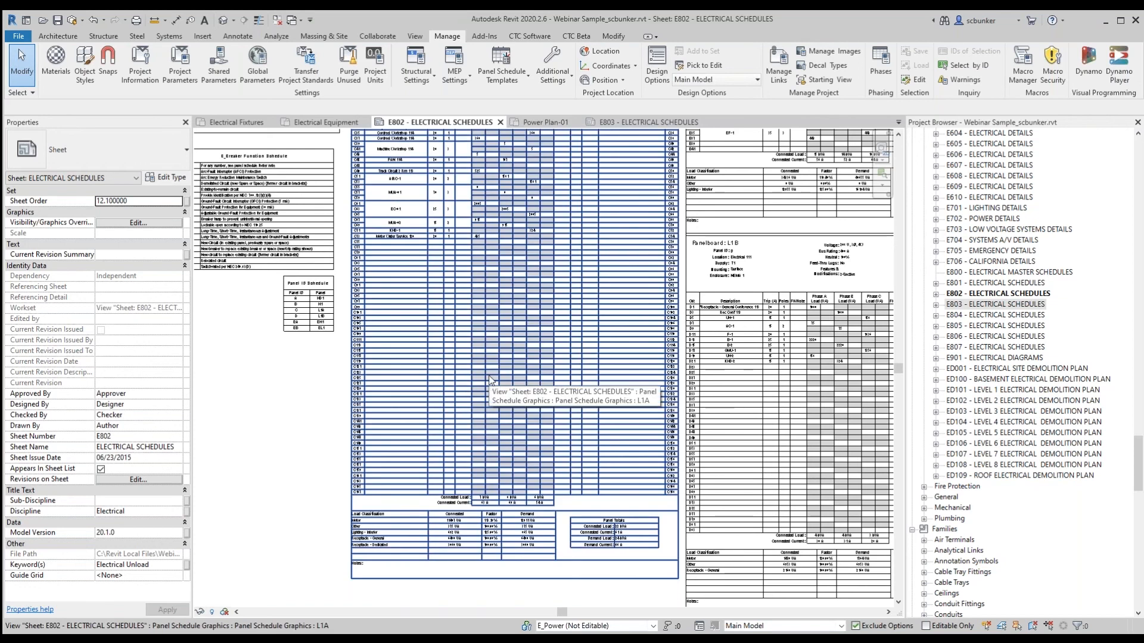
Return to Power Plan-01, select the two-section panelboard L1A and review its circuiting properties, including the maximum pole breakers and modifications
{"action": "left_click", "coordinate": [328, 123]}
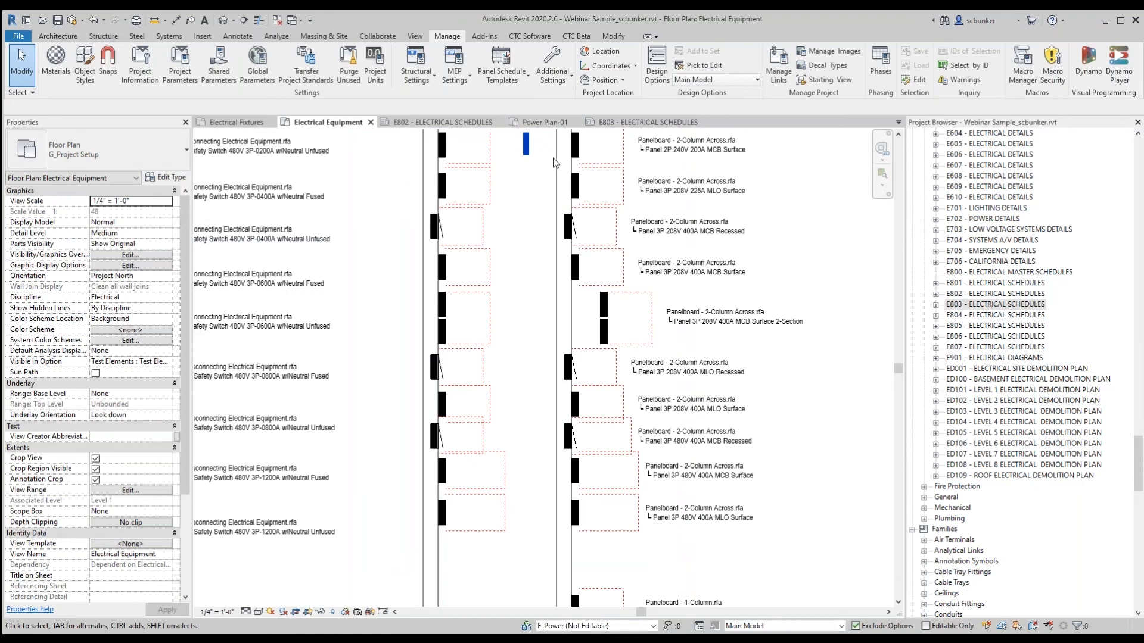
{"action": "left_click", "coordinate": [539, 122]}
{"action": "scroll", "coordinate": [501, 407], "scroll_direction": "down", "scroll_amount": 3}
{"action": "middle_click_drag", "start_coordinate": [399, 146], "coordinate": [478, 419]}
{"action": "scroll", "coordinate": [472, 381], "scroll_direction": "up", "scroll_amount": 3}
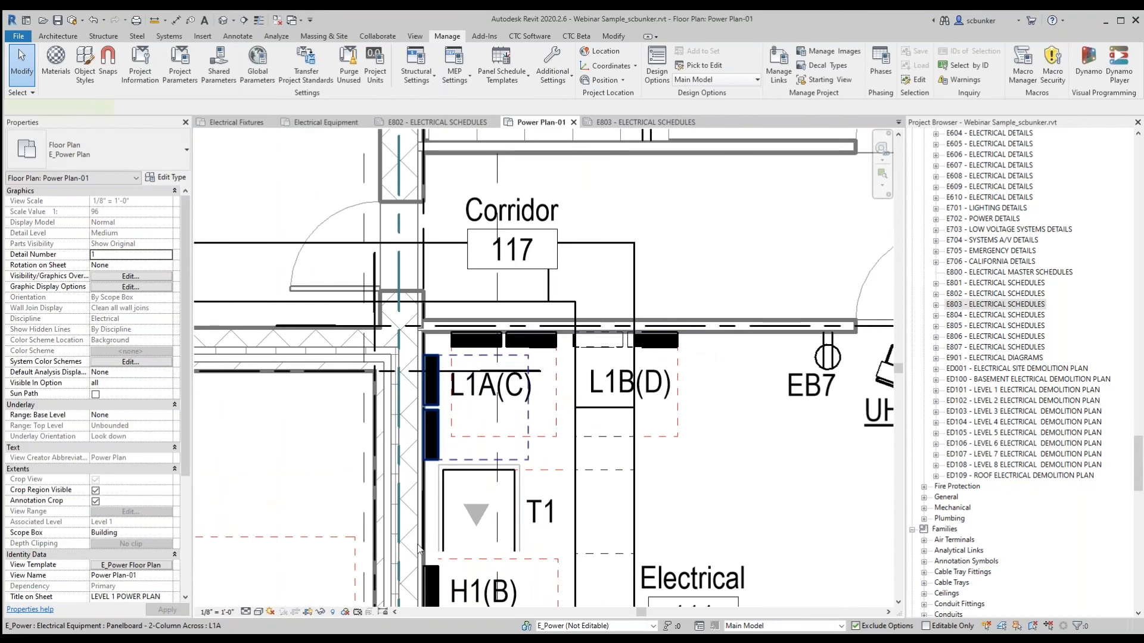
{"action": "left_click", "coordinate": [432, 411]}
{"action": "scroll", "coordinate": [190, 463], "scroll_direction": "down", "scroll_amount": 10}
{"action": "scroll", "coordinate": [184, 480], "scroll_direction": "down", "scroll_amount": 3}
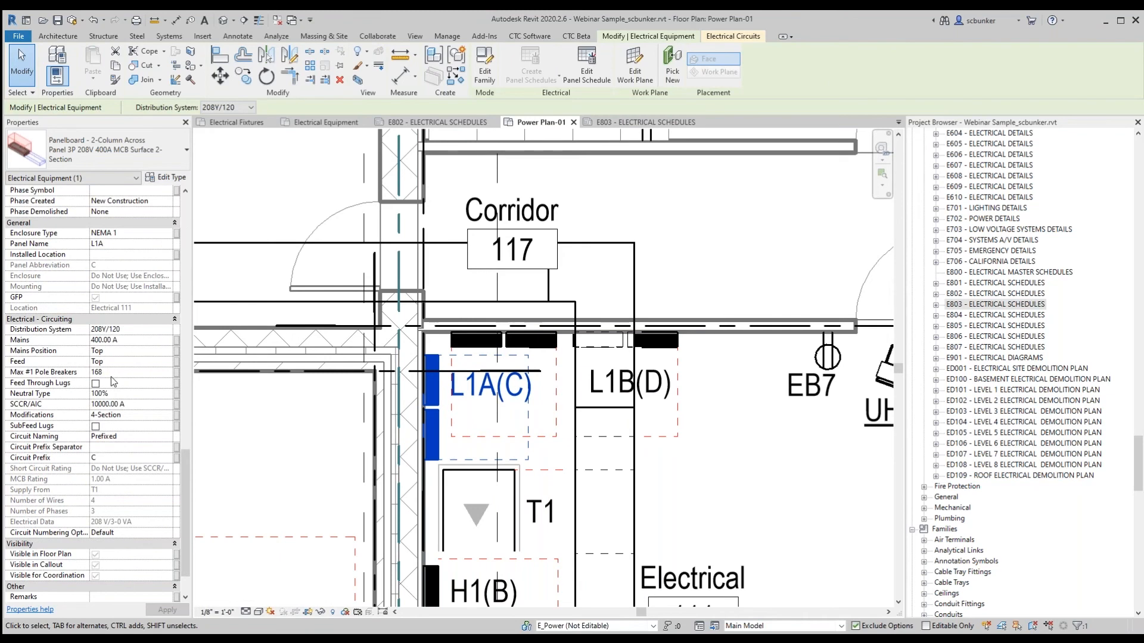
{"action": "left_click", "coordinate": [717, 498]}
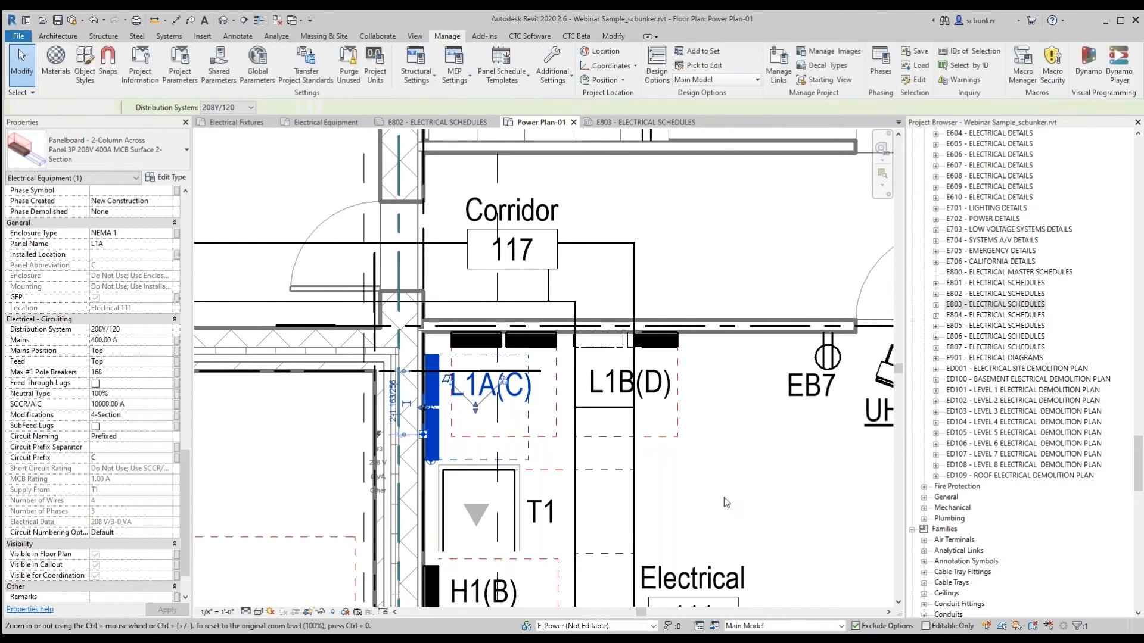
Compare how the panelboards EL1 and L1A are laid out in Electrical room 111
{"action": "middle_click_drag", "start_coordinate": [724, 498], "coordinate": [613, 480]}
{"action": "scroll", "coordinate": [672, 541], "scroll_direction": "down", "scroll_amount": 2}
{"action": "middle_click_drag", "start_coordinate": [672, 541], "coordinate": [476, 143]}
{"action": "middle_click_drag", "start_coordinate": [435, 593], "coordinate": [314, 421]}
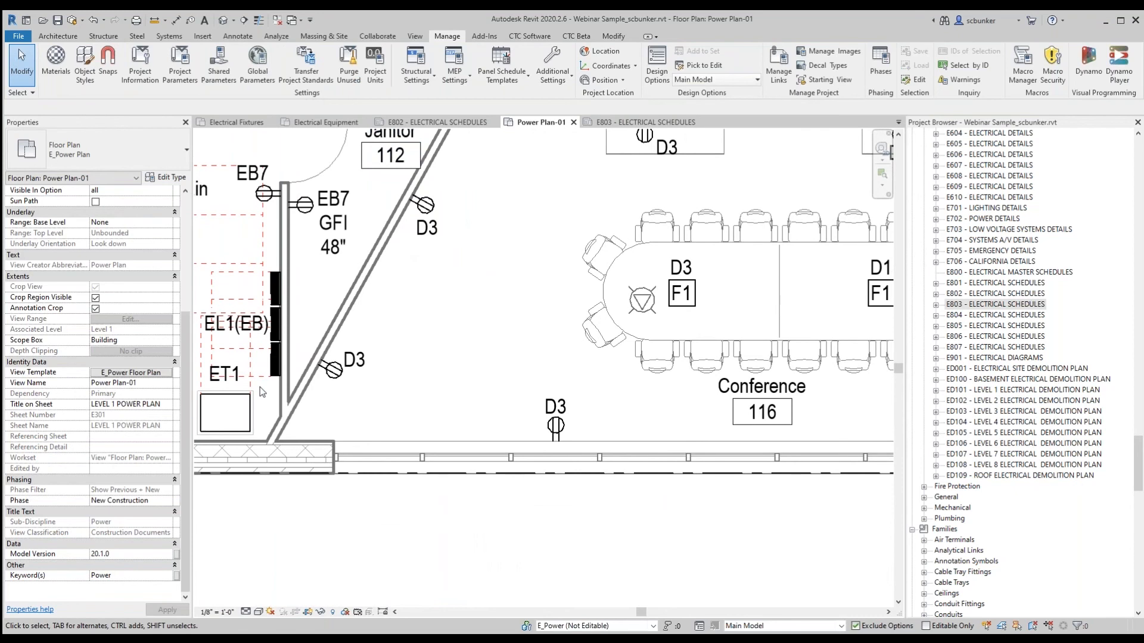
{"action": "middle_click_drag", "start_coordinate": [333, 359], "coordinate": [641, 561]}
{"action": "middle_click_drag", "start_coordinate": [480, 316], "coordinate": [555, 525]}
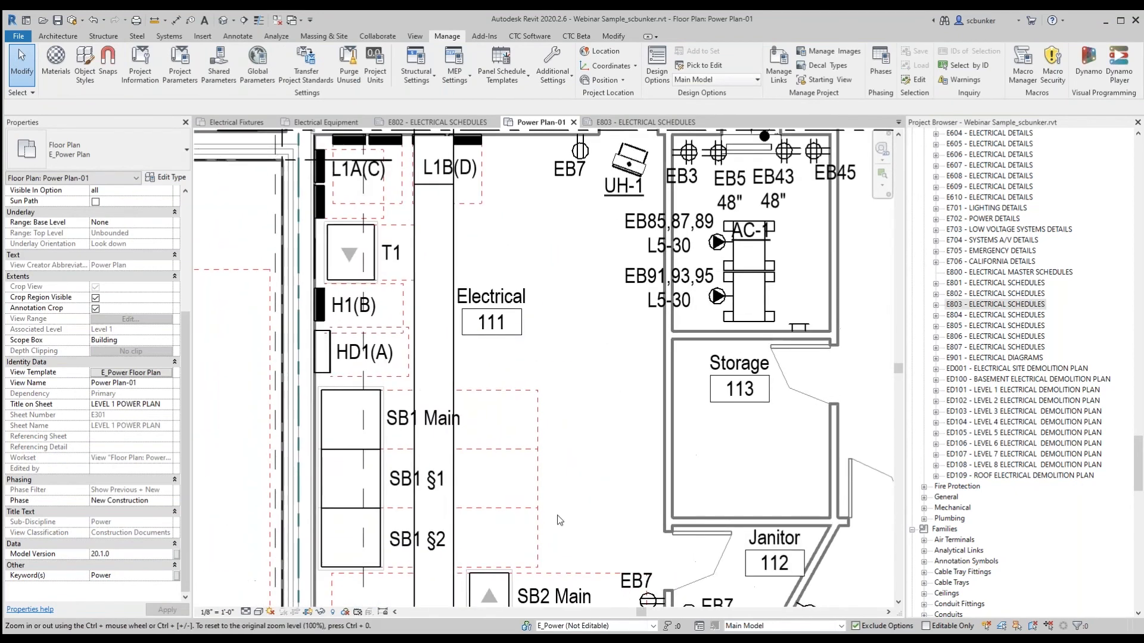
{"action": "middle_click_drag", "start_coordinate": [588, 387], "coordinate": [630, 499]}
{"action": "scroll", "coordinate": [391, 306], "scroll_direction": "up", "scroll_amount": 2}
{"action": "scroll", "coordinate": [392, 311], "scroll_direction": "up", "scroll_amount": 1}
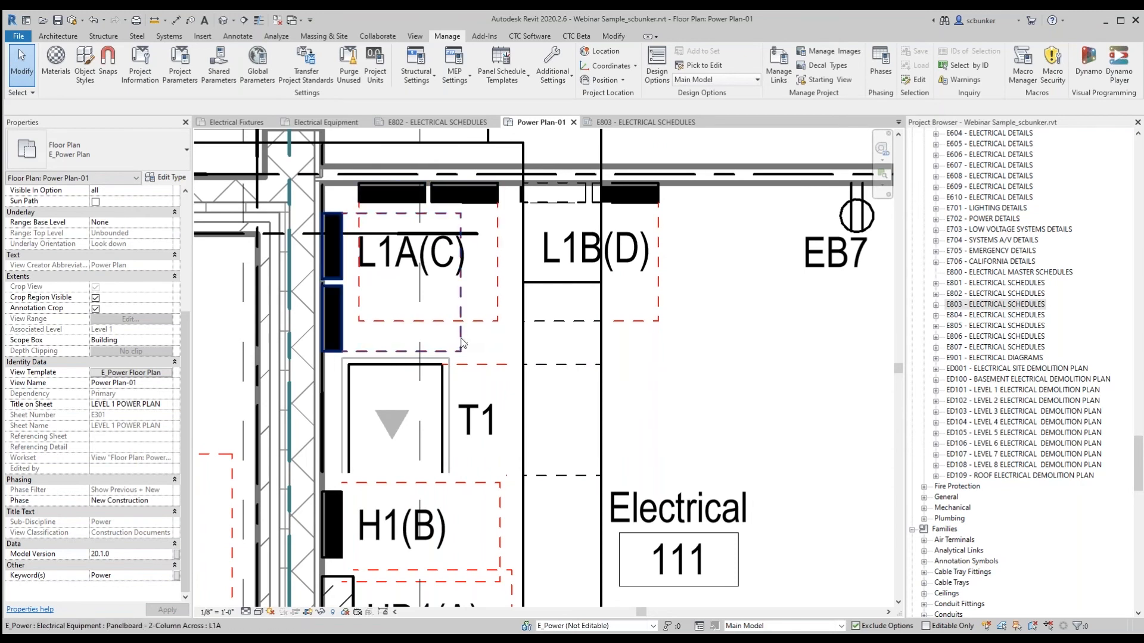
Select panelboard L1A and compare its two-section symbol with the three separate sections of EL1
{"action": "left_click", "coordinate": [461, 338]}
{"action": "scroll", "coordinate": [695, 407], "scroll_direction": "down", "scroll_amount": 2}
{"action": "middle_click_drag", "start_coordinate": [696, 477], "coordinate": [427, 175]}
{"action": "middle_click_drag", "start_coordinate": [595, 540], "coordinate": [443, 238]}
{"action": "scroll", "coordinate": [432, 359], "scroll_direction": "up", "scroll_amount": 1}
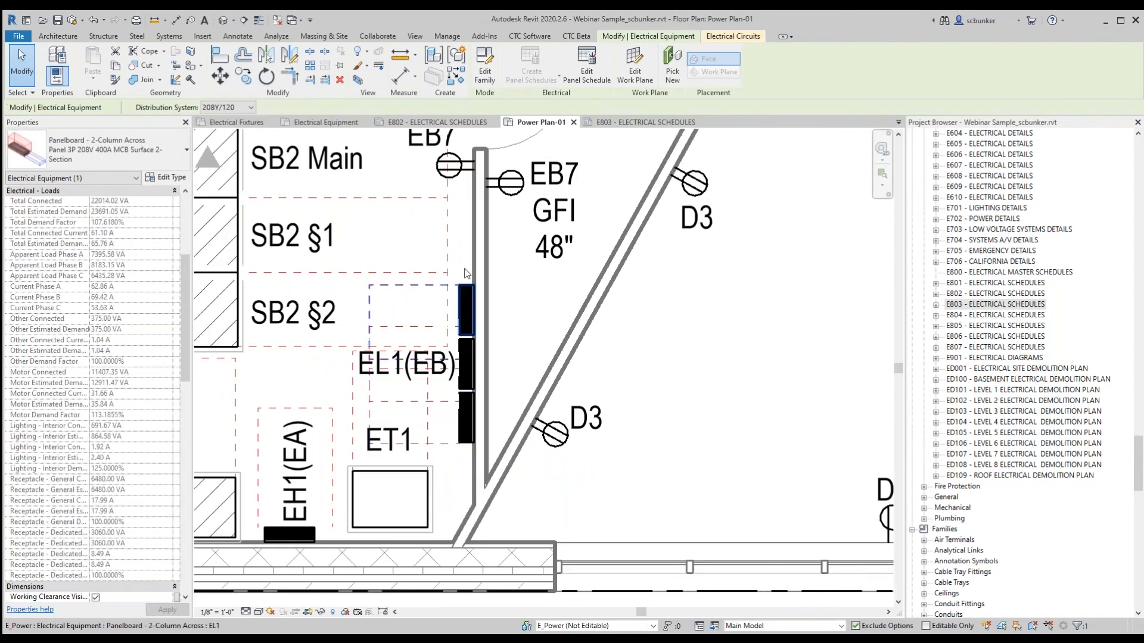
{"action": "middle_click_drag", "start_coordinate": [466, 273], "coordinate": [590, 527]}
{"action": "middle_click_drag", "start_coordinate": [507, 307], "coordinate": [656, 584]}
{"action": "middle_click_drag", "start_coordinate": [443, 213], "coordinate": [615, 453]}
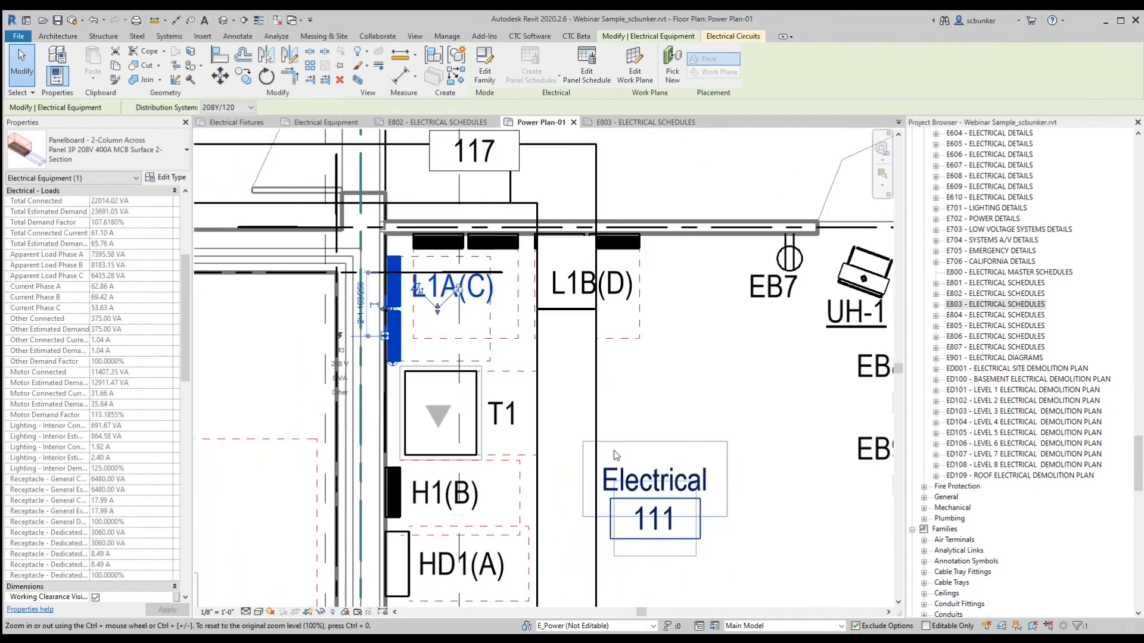
Select the L1A - Dummy equipment on the wall next to panelboard L1A and inspect its properties
{"action": "left_click", "coordinate": [500, 351]}
{"action": "left_click", "coordinate": [471, 361]}
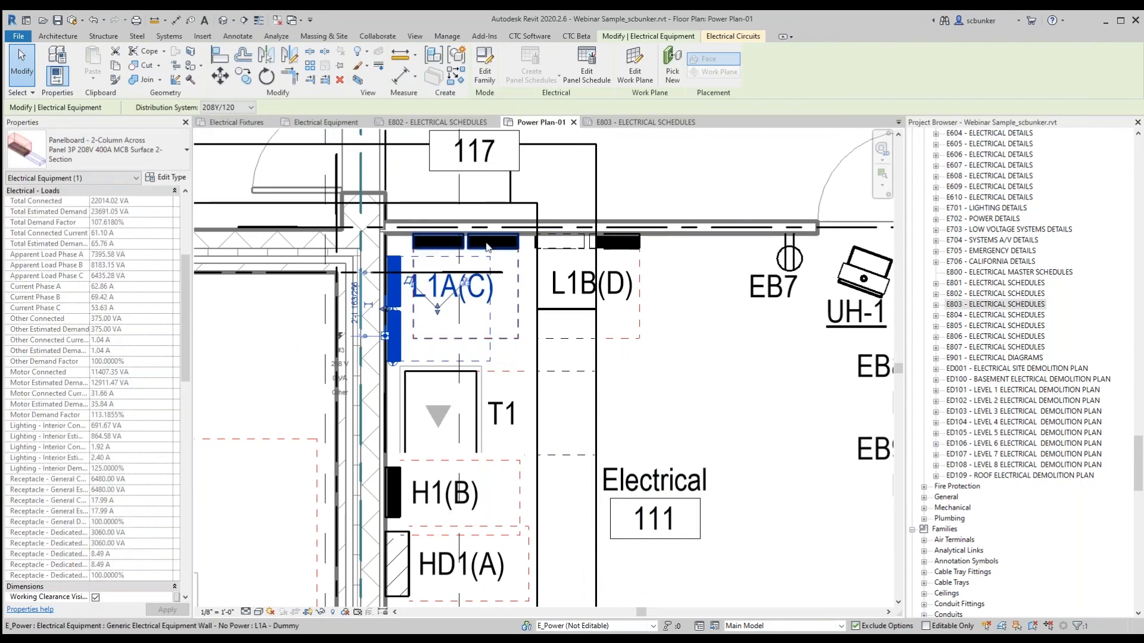
{"action": "left_click", "coordinate": [487, 244]}
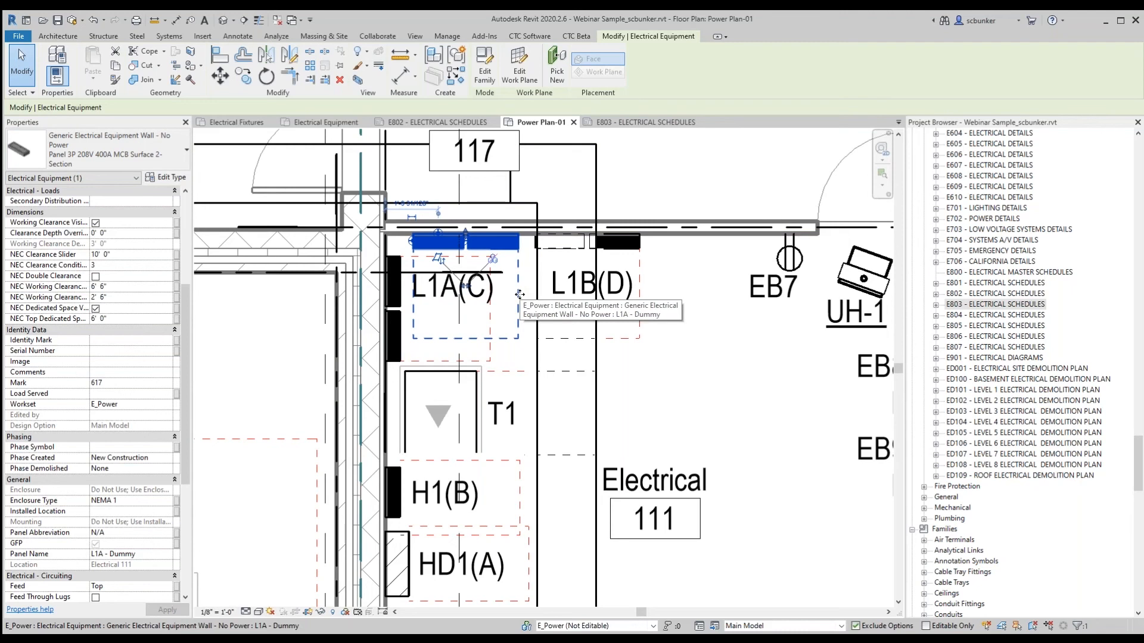
{"action": "key", "text": "Escape"}
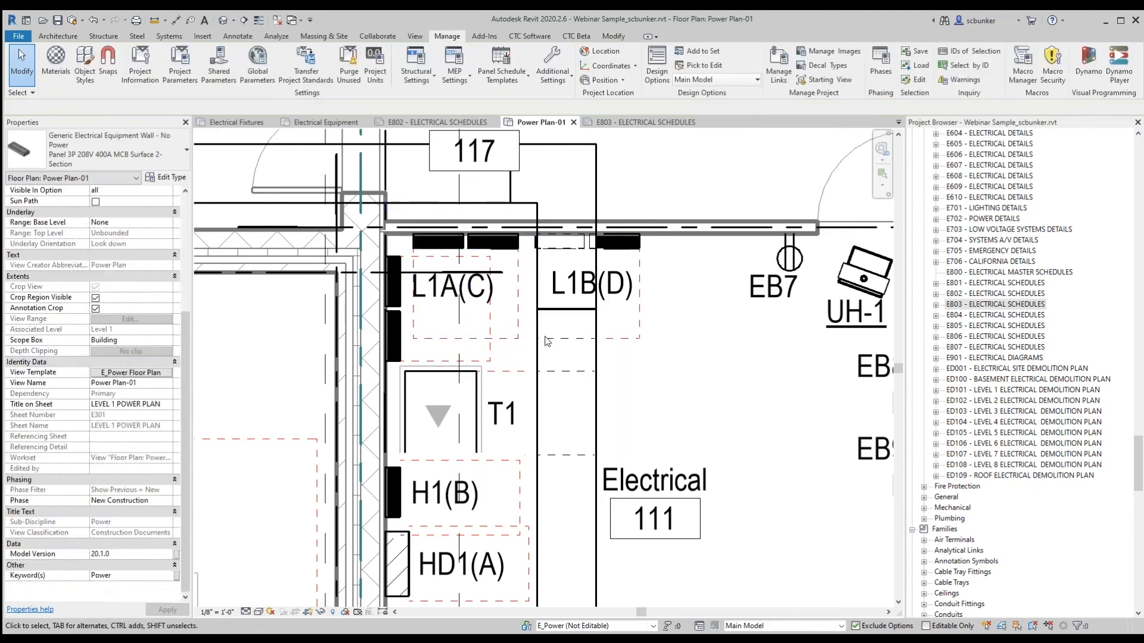
Select panelboard L1A together with panelboard L1B to point out their working clearances
{"action": "scroll", "coordinate": [524, 355], "scroll_direction": "up", "scroll_amount": 2}
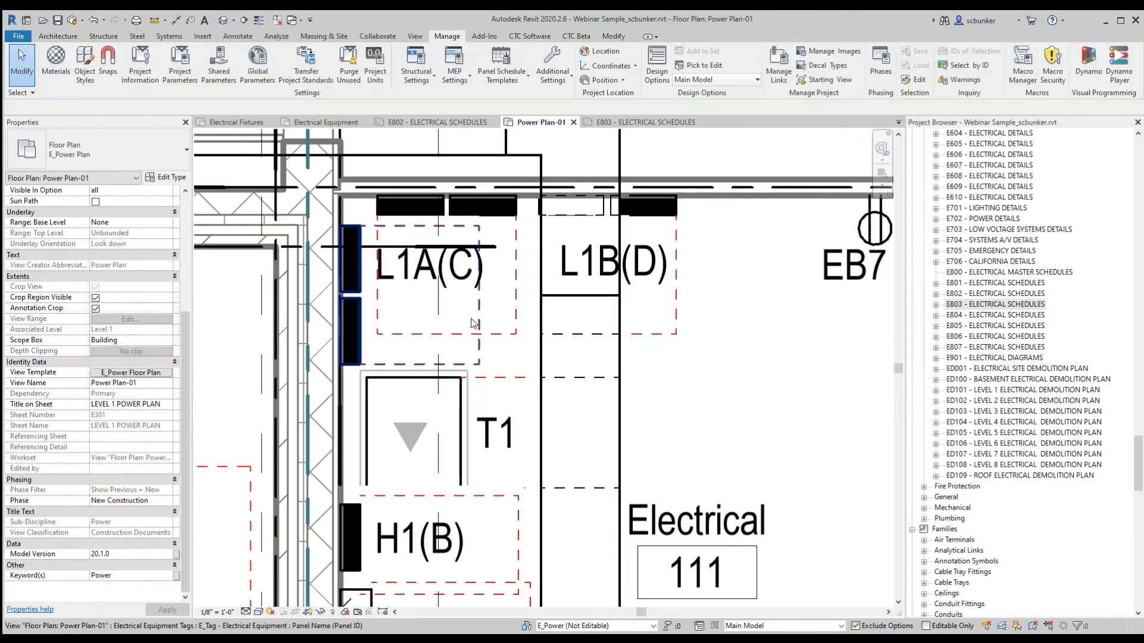
{"action": "left_click", "coordinate": [480, 361]}
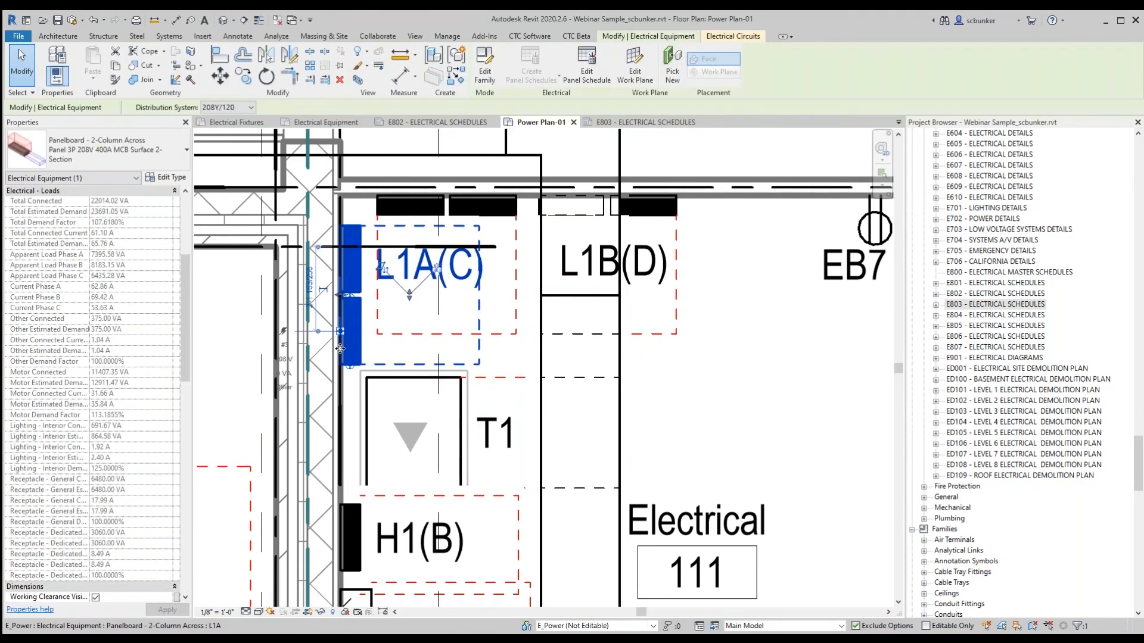
{"action": "key", "text": "Escape"}
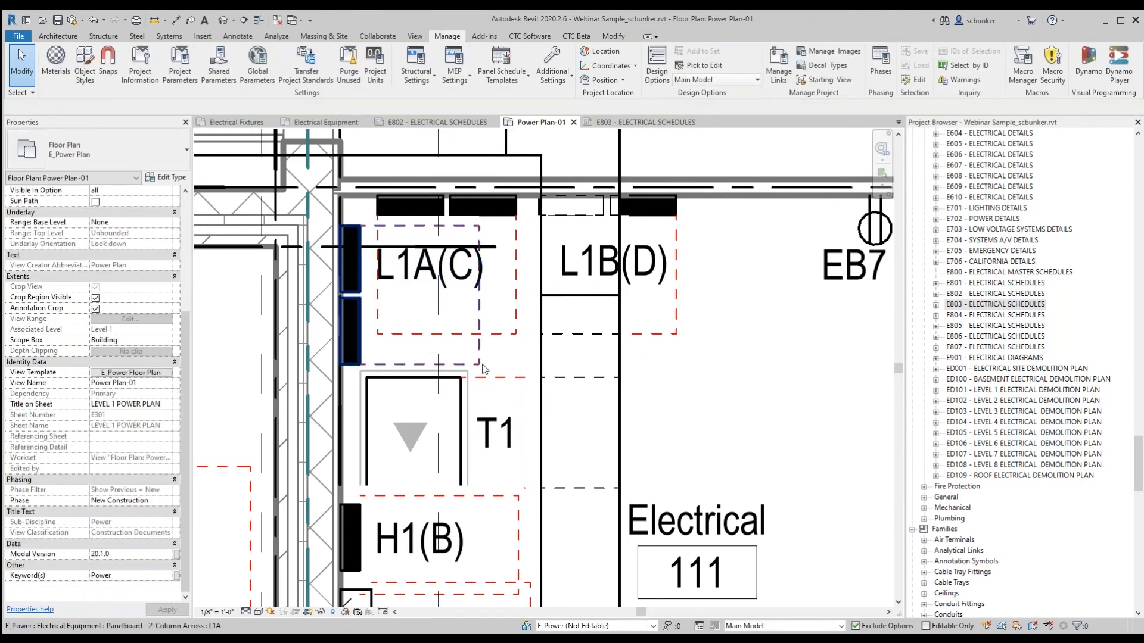
{"action": "left_click", "coordinate": [482, 369]}
{"action": "left_click", "coordinate": [673, 337], "text": "ctrl"}
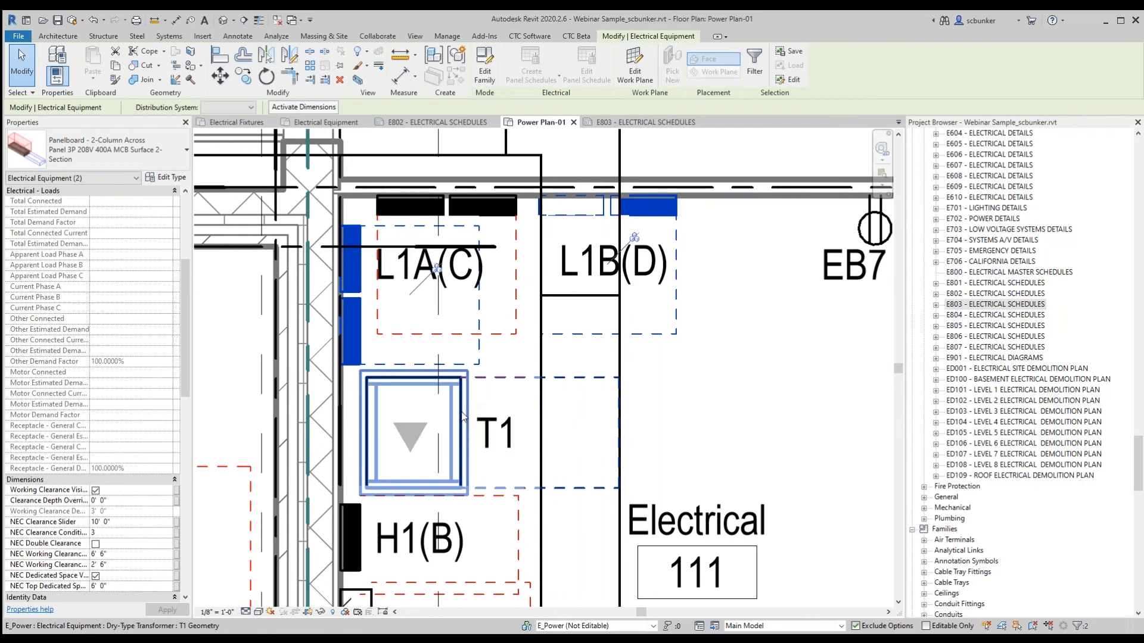
Select dry-type transformer T1 to inspect its load properties, clear the selection and bring the neighbouring H1 and HD1 equipment into view
{"action": "left_click", "coordinate": [464, 417]}
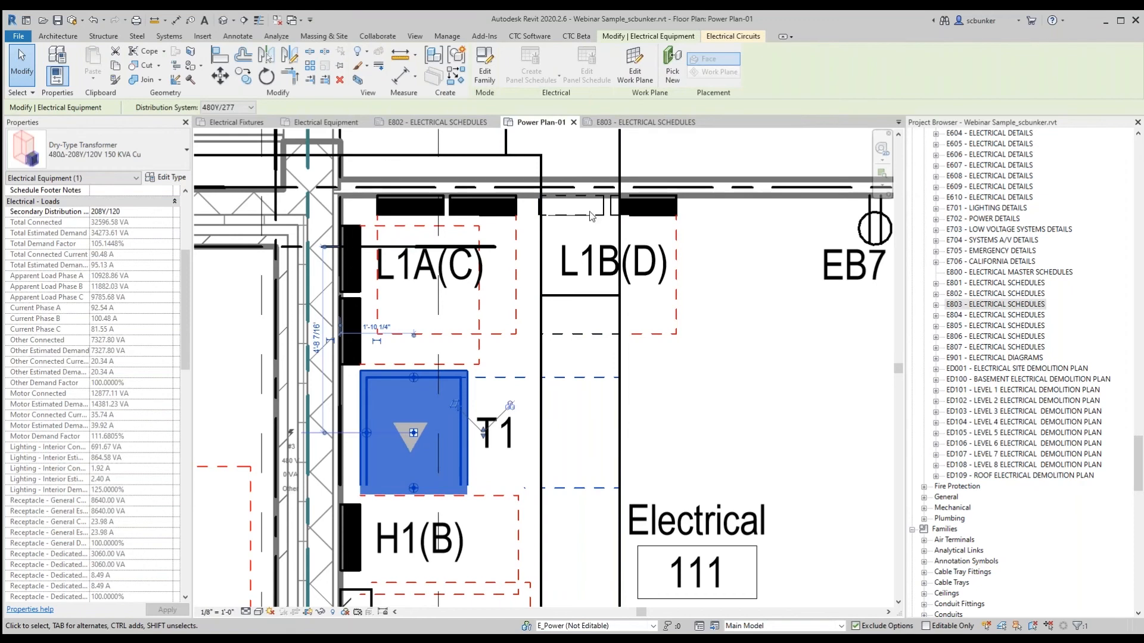
{"action": "left_click", "coordinate": [691, 416]}
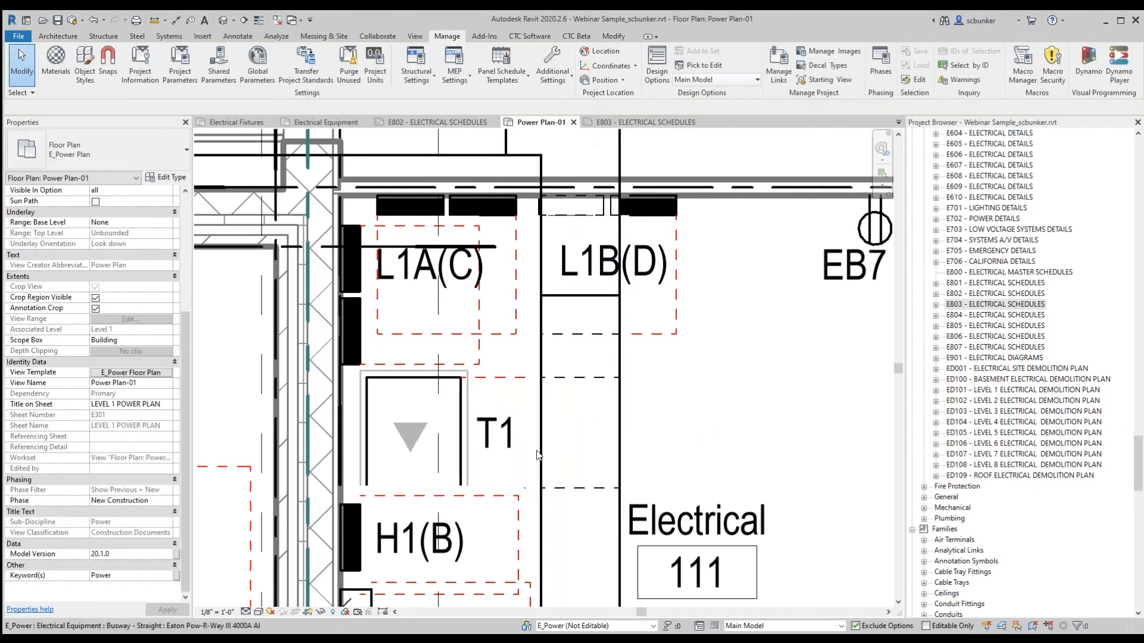
{"action": "middle_click_drag", "start_coordinate": [475, 479], "coordinate": [481, 343]}
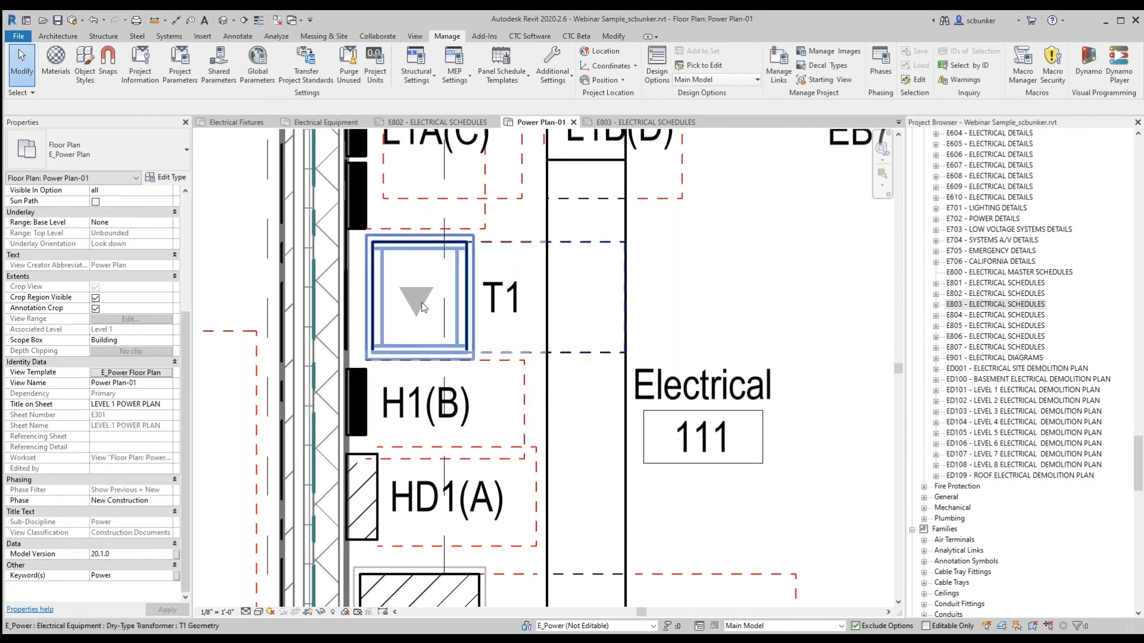
Select the bus connection inside transformer T1 to inspect its electrical load properties
{"action": "left_click_drag", "start_coordinate": [230, 249], "coordinate": [443, 340]}
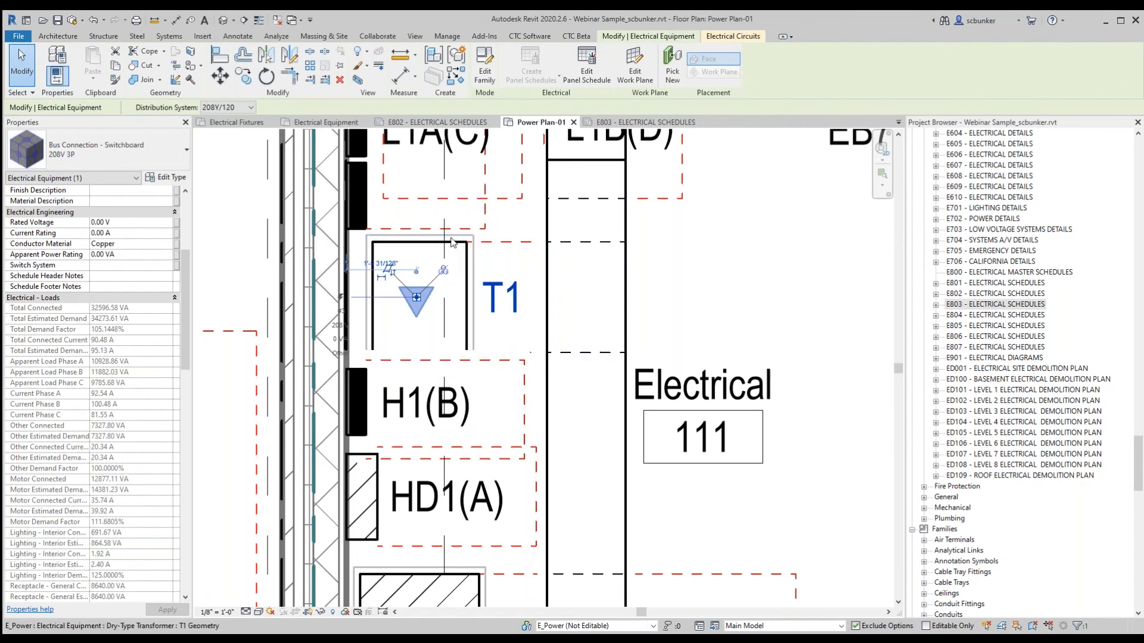
{"action": "left_click", "coordinate": [584, 61]}
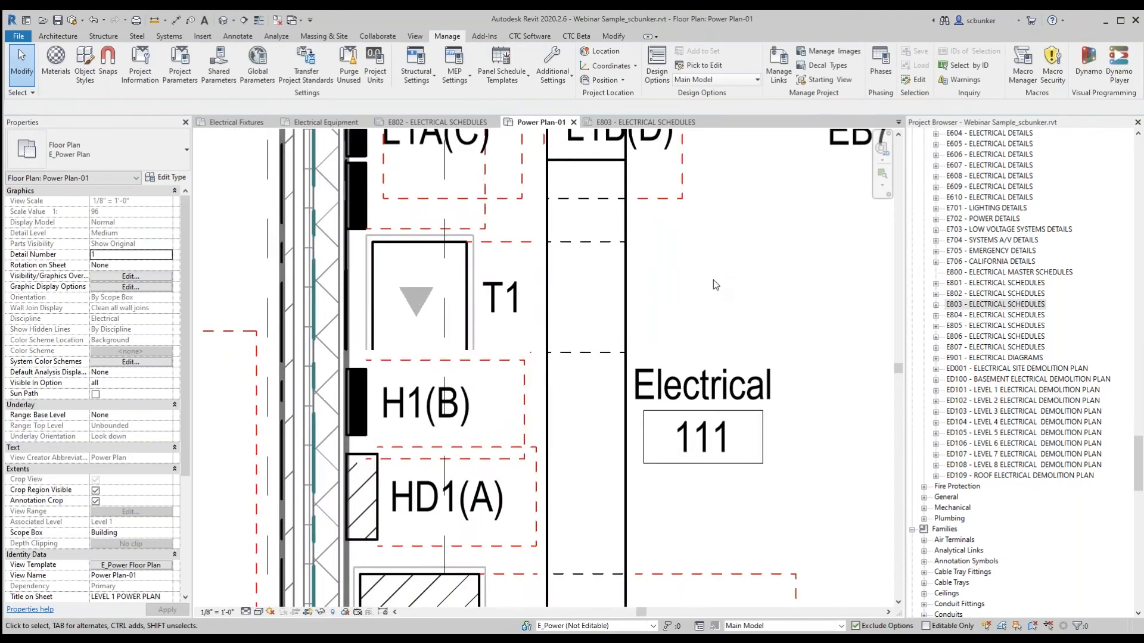
Select switchboard section SB2 §2 in the Electrical room, inspect its load properties and clear the selection
{"action": "scroll", "coordinate": [715, 283], "scroll_direction": "down", "scroll_amount": 2}
{"action": "middle_click_drag", "start_coordinate": [763, 429], "coordinate": [585, 196]}
{"action": "scroll", "coordinate": [600, 231], "scroll_direction": "down", "scroll_amount": 1}
{"action": "middle_click_drag", "start_coordinate": [608, 380], "coordinate": [481, 276]}
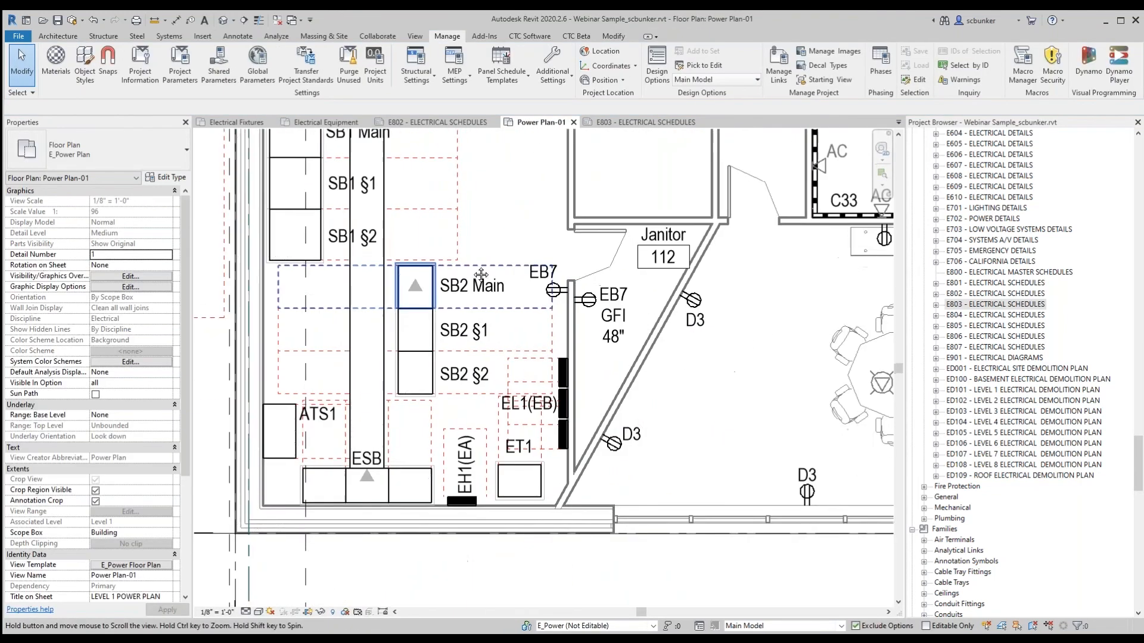
{"action": "middle_click_drag", "start_coordinate": [447, 227], "coordinate": [455, 269]}
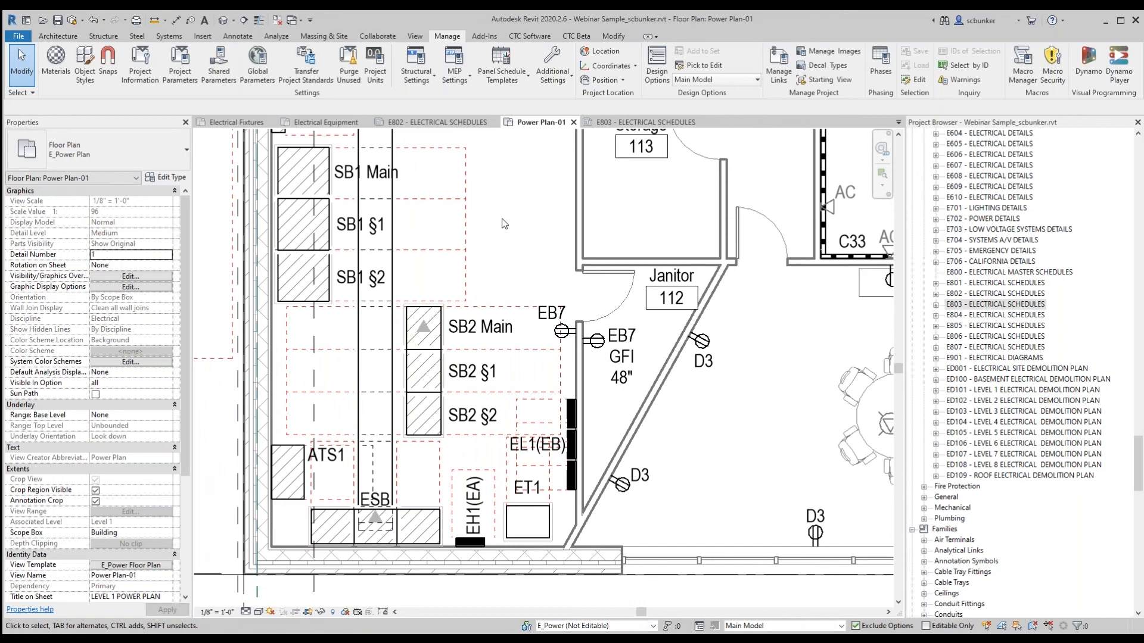
{"action": "middle_click_drag", "start_coordinate": [456, 429], "coordinate": [492, 372]}
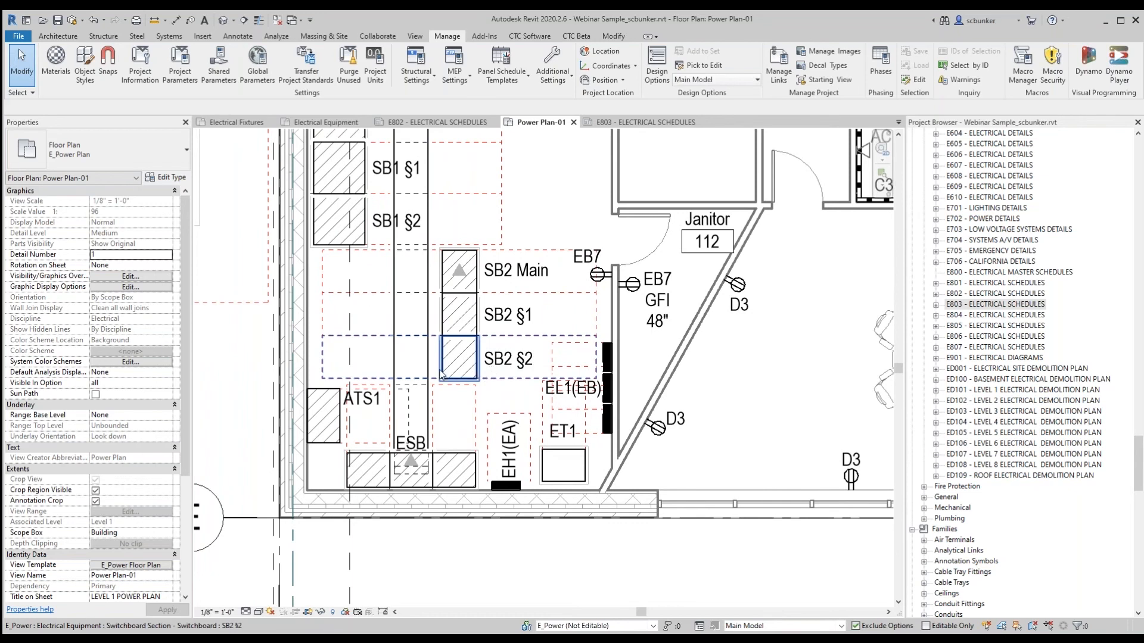
{"action": "left_click", "coordinate": [325, 373]}
{"action": "key", "text": "Escape"}
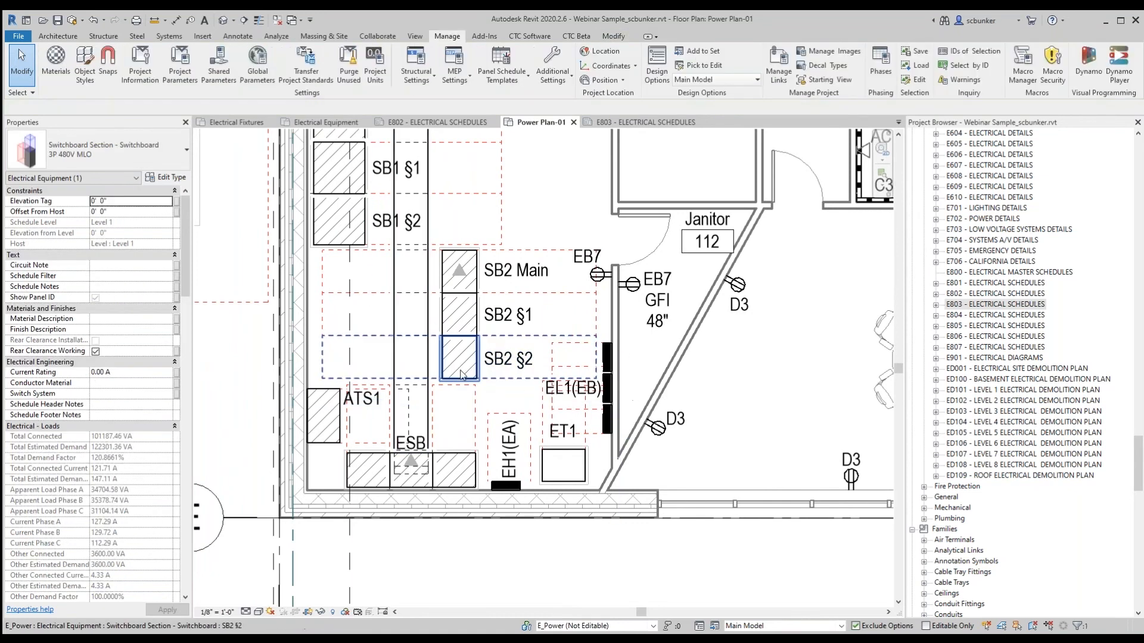
{"action": "left_click", "coordinate": [530, 373]}
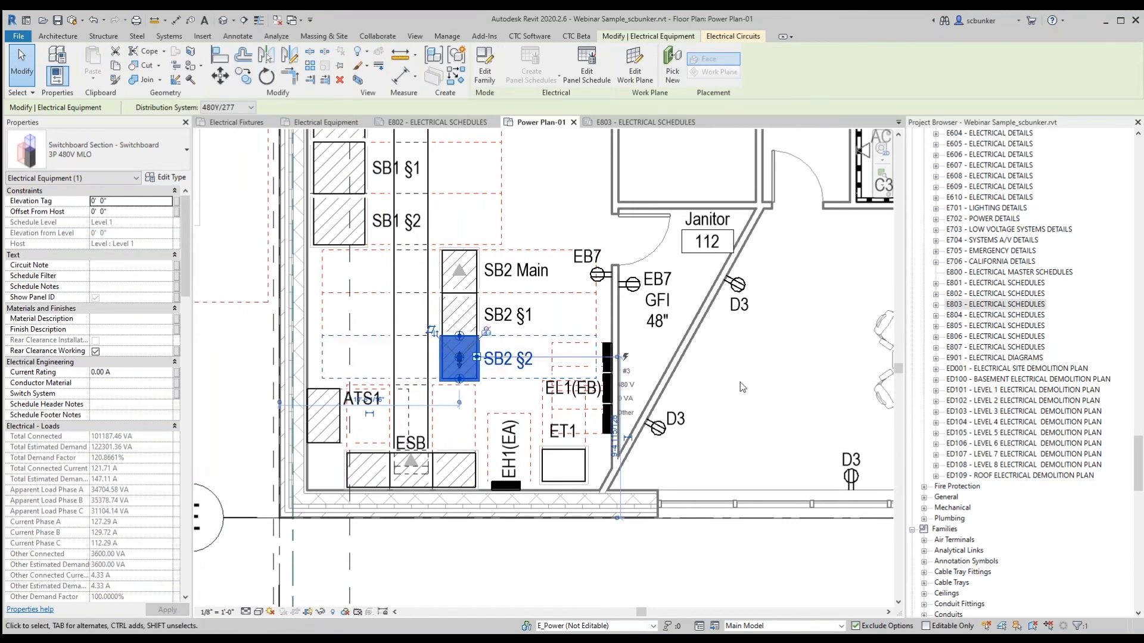
{"action": "key", "text": "Escape"}
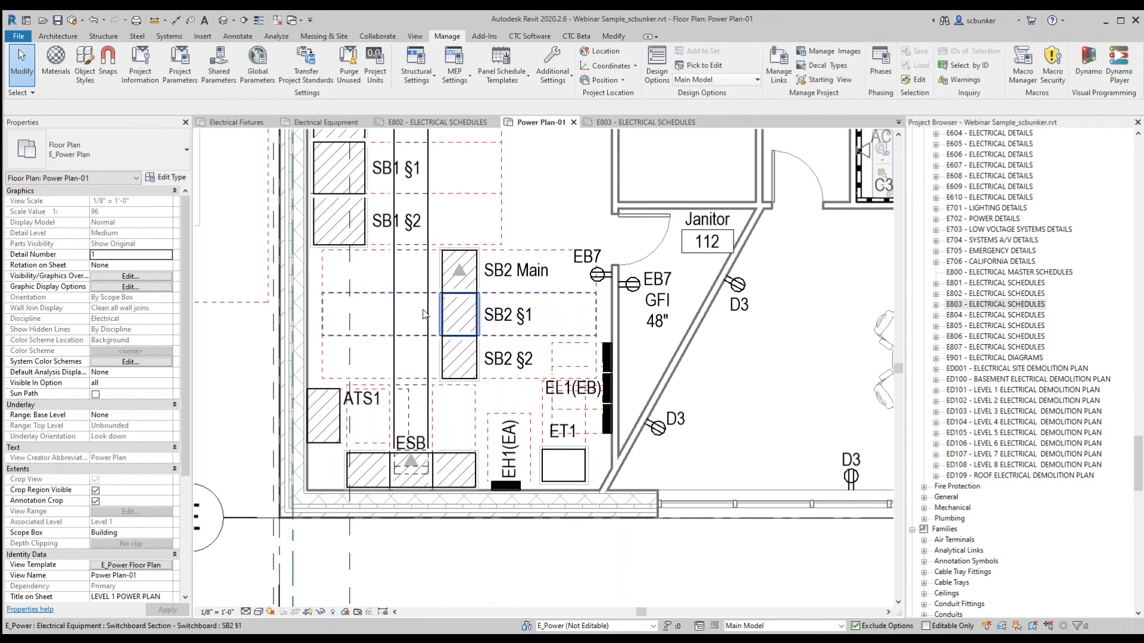
{"action": "left_click", "coordinate": [428, 281]}
{"action": "key", "text": "Escape"}
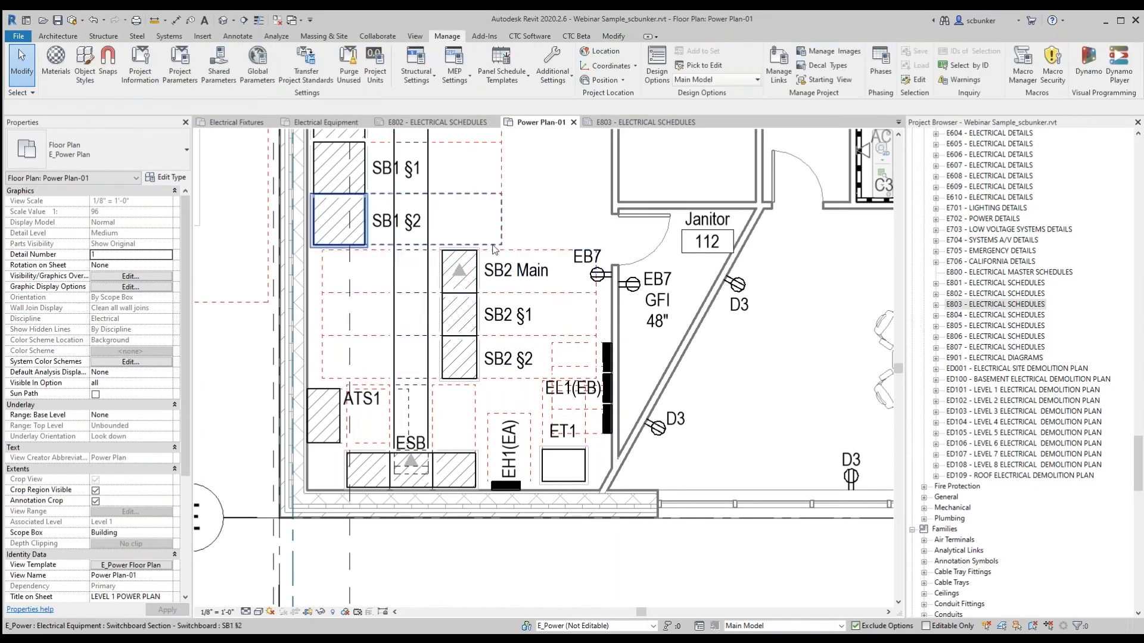
Select the straight busway, its elbow and the adjoining corridor run together and isolate them in a 3D selection box view
{"action": "scroll", "coordinate": [484, 223], "scroll_direction": "down", "scroll_amount": 2}
{"action": "scroll", "coordinate": [441, 394], "scroll_direction": "up", "scroll_amount": 3}
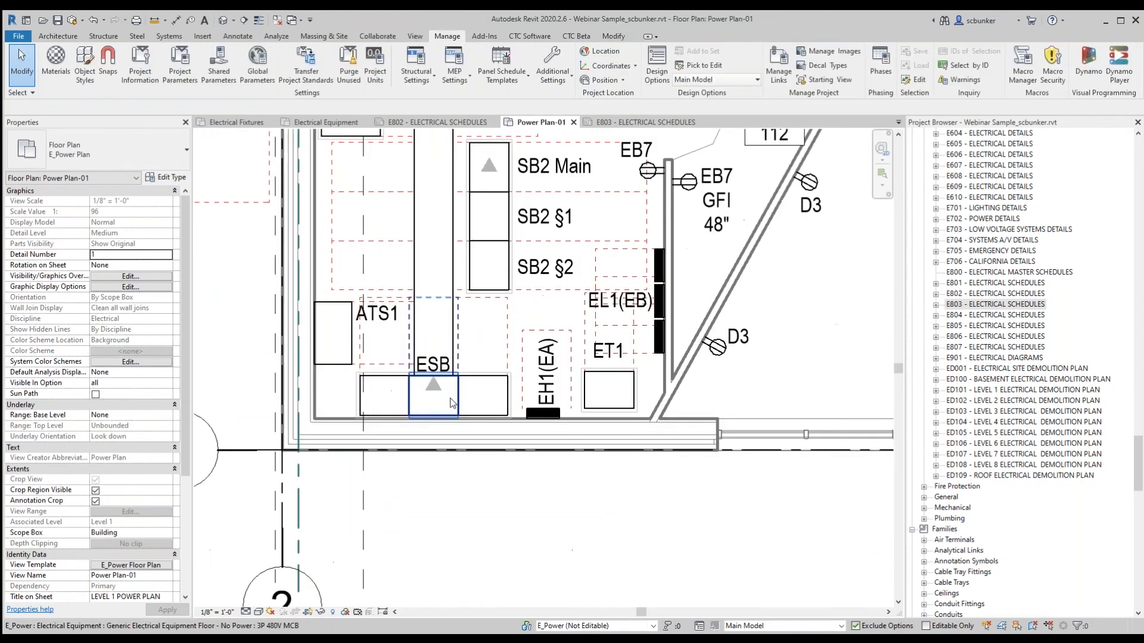
{"action": "left_click", "coordinate": [451, 339]}
{"action": "middle_click_drag", "start_coordinate": [486, 200], "coordinate": [469, 558]}
{"action": "middle_click_drag", "start_coordinate": [478, 335], "coordinate": [535, 519]}
{"action": "scroll", "coordinate": [479, 277], "scroll_direction": "down", "scroll_amount": 2}
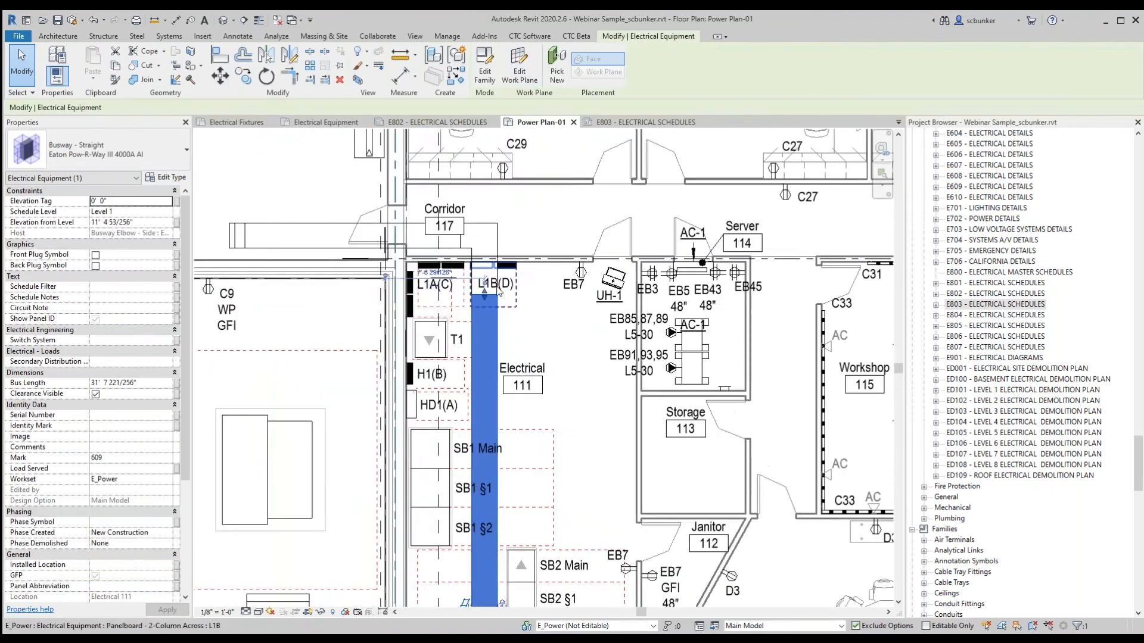
{"action": "scroll", "coordinate": [489, 274], "scroll_direction": "up", "scroll_amount": 3}
{"action": "left_click", "coordinate": [347, 204], "text": "ctrl"}
{"action": "left_click", "coordinate": [344, 199], "text": "ctrl"}
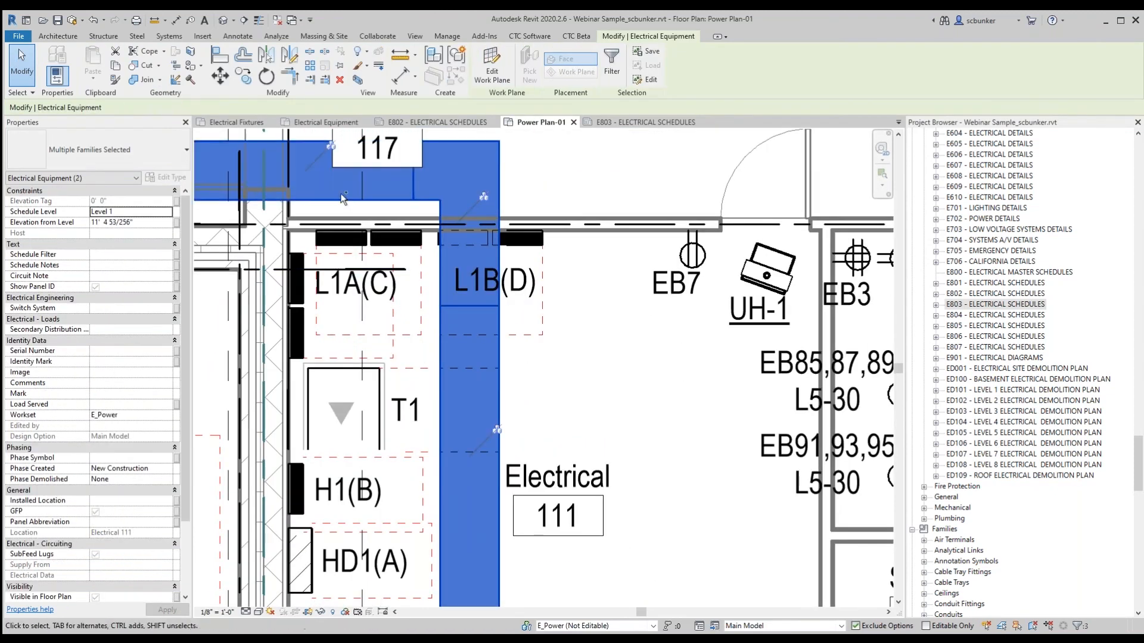
{"action": "left_click", "coordinate": [358, 80]}
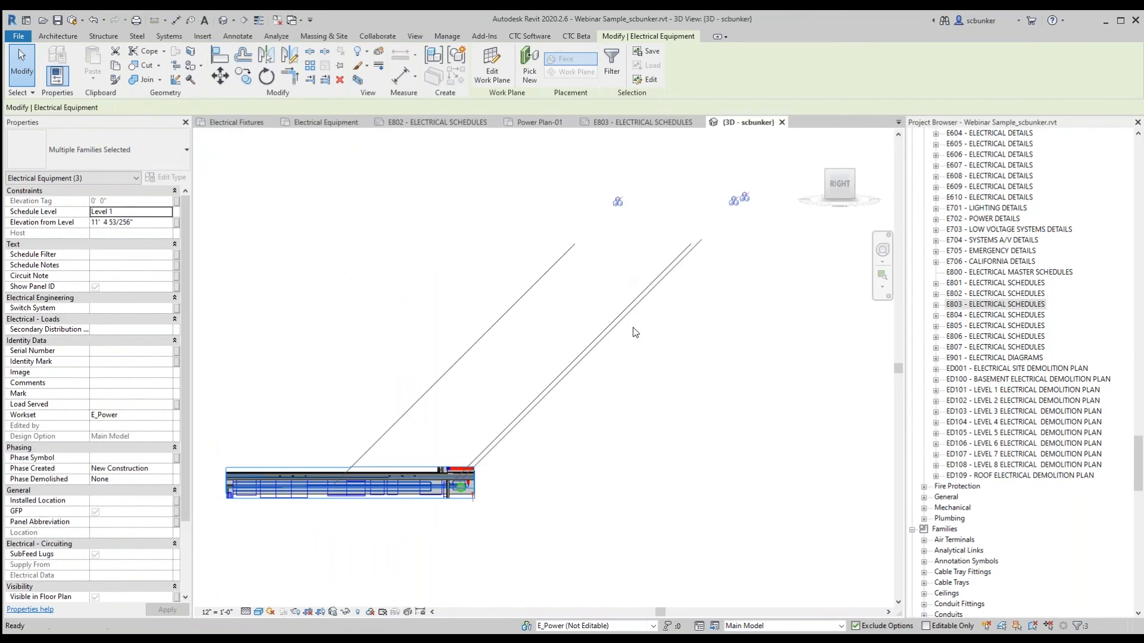
Extend the 3D view's section box downward to include the switchboards and equipment below the busway
{"action": "middle_click_drag", "start_coordinate": [481, 420], "coordinate": [618, 375], "text": "shift"}
{"action": "left_click", "coordinate": [618, 374]}
{"action": "scroll", "coordinate": [618, 374], "scroll_direction": "up", "scroll_amount": 2}
{"action": "left_click_drag", "start_coordinate": [516, 353], "coordinate": [516, 366]}
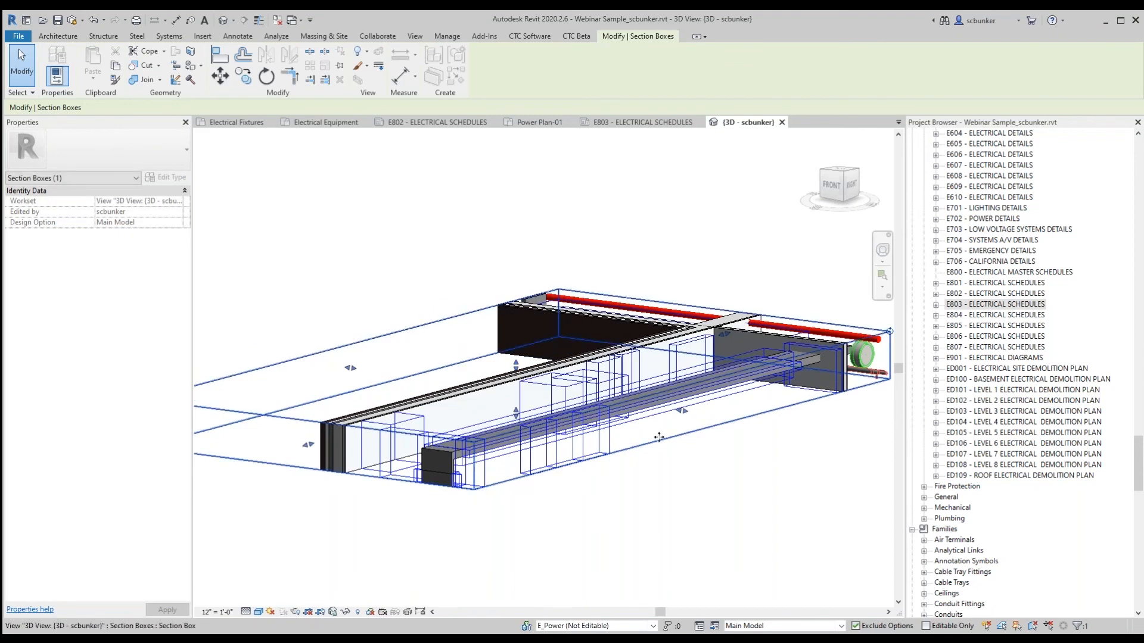
{"action": "left_click_drag", "start_coordinate": [516, 412], "coordinate": [530, 539]}
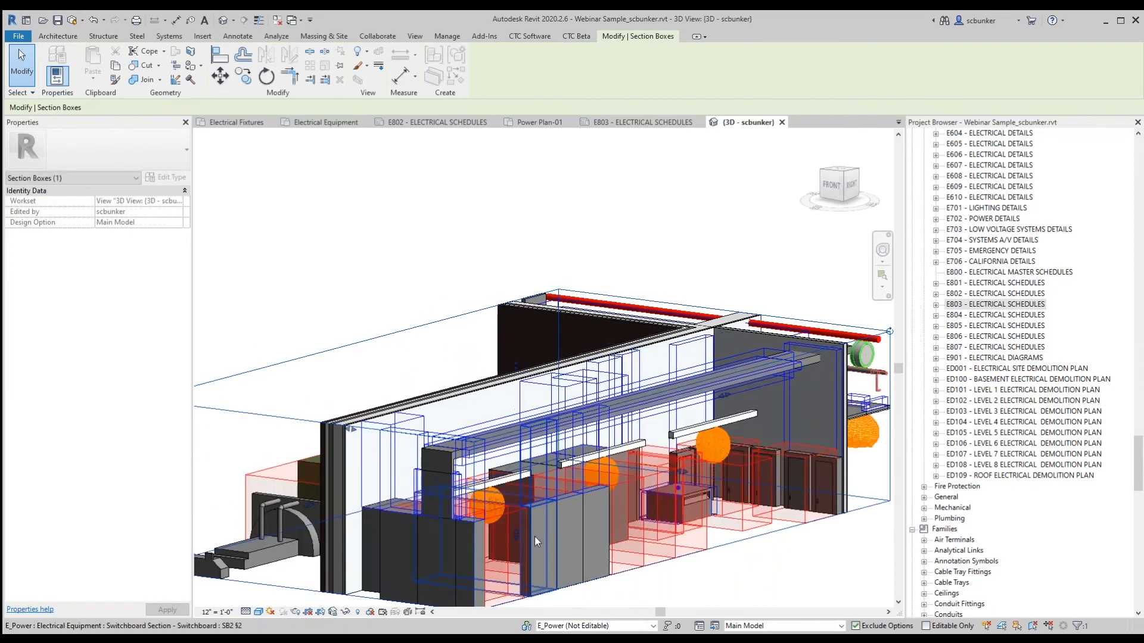
Stretch the section box outward past the electrical room's end wall and examine the busway dropping to the switchboard
{"action": "scroll", "coordinate": [691, 444], "scroll_direction": "down", "scroll_amount": 1}
{"action": "middle_click_drag", "start_coordinate": [691, 444], "coordinate": [423, 477], "text": "shift"}
{"action": "middle_click_drag", "start_coordinate": [552, 509], "coordinate": [483, 499], "text": "shift"}
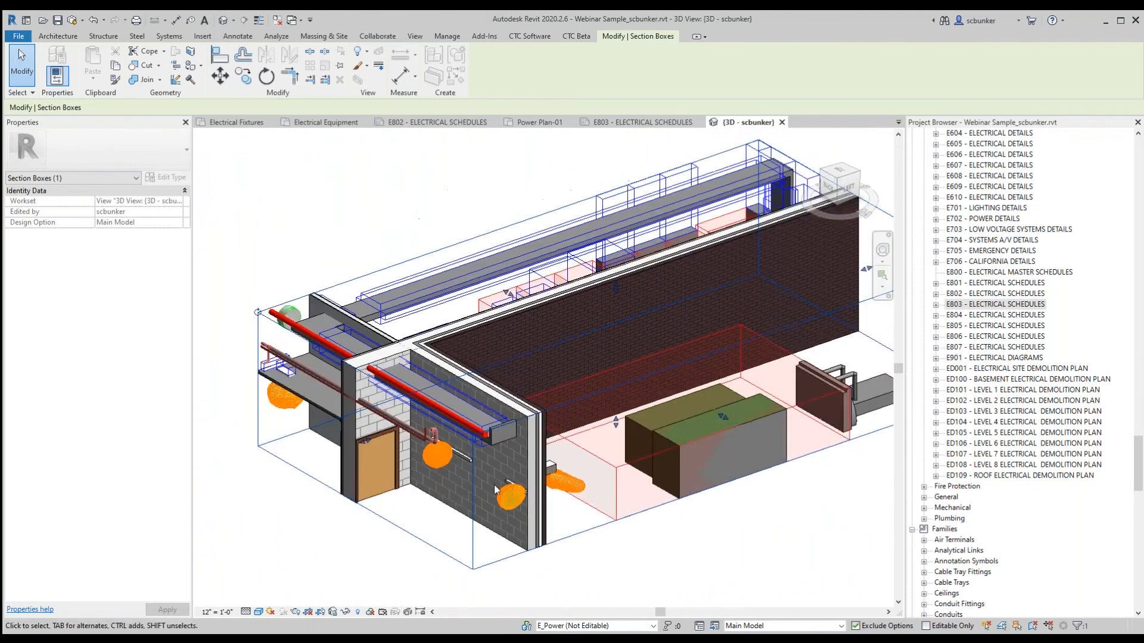
{"action": "middle_click_drag", "start_coordinate": [617, 289], "coordinate": [417, 417], "text": "shift"}
{"action": "scroll", "coordinate": [351, 530], "scroll_direction": "up", "scroll_amount": 3}
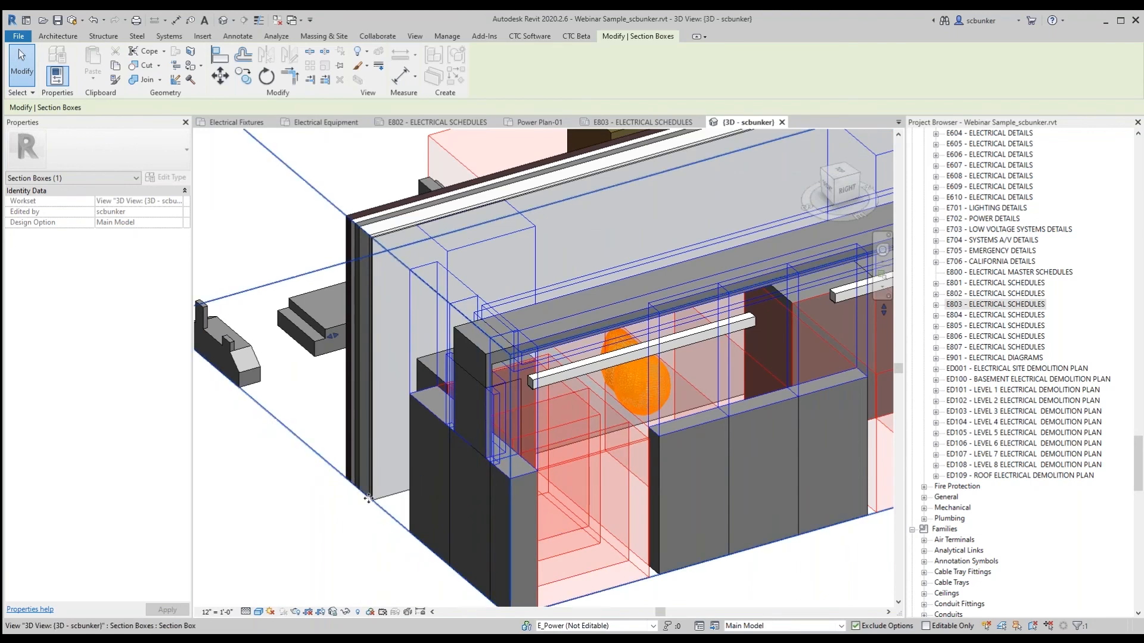
{"action": "left_click_drag", "start_coordinate": [331, 336], "coordinate": [273, 368]}
{"action": "middle_click_drag", "start_coordinate": [486, 524], "coordinate": [250, 417], "text": "shift"}
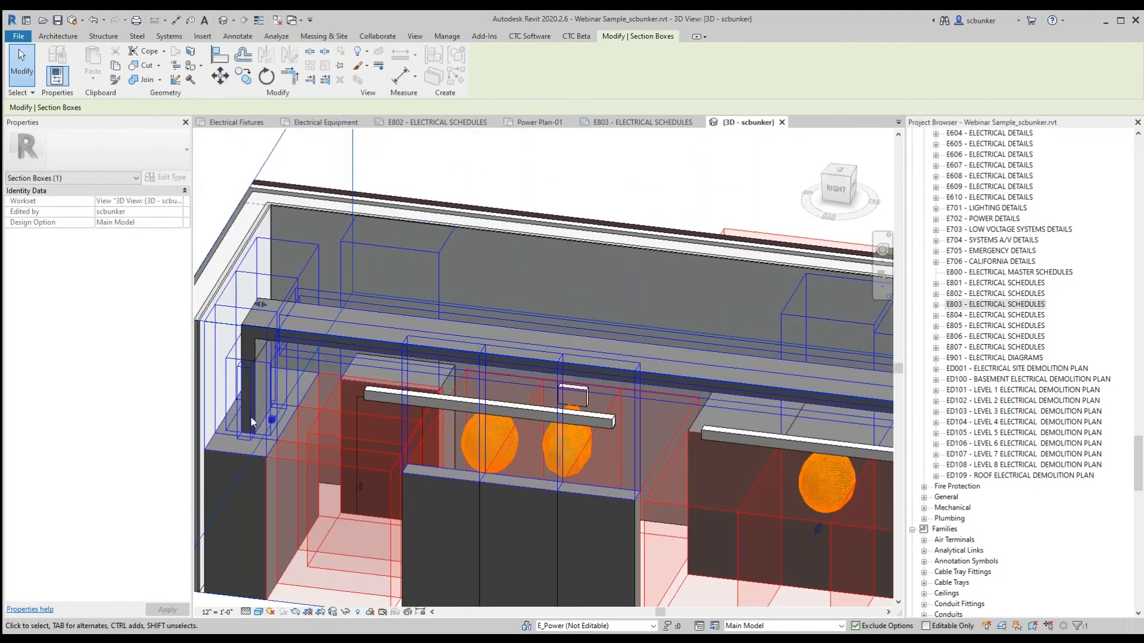
{"action": "scroll", "coordinate": [250, 416], "scroll_direction": "down", "scroll_amount": 2}
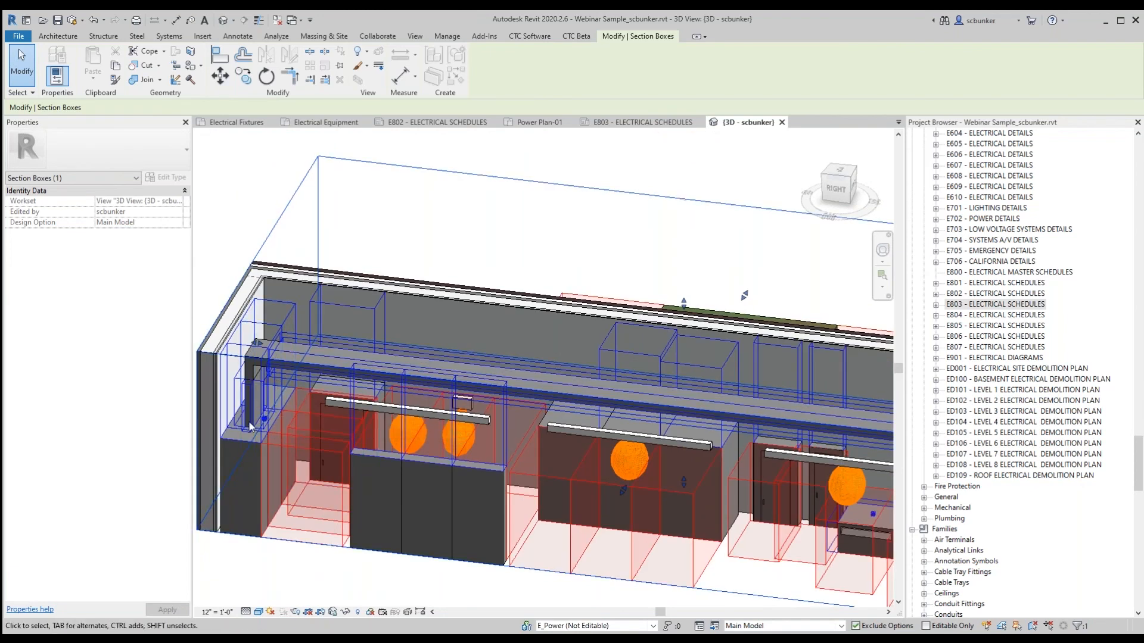
{"action": "middle_click_drag", "start_coordinate": [269, 415], "coordinate": [223, 395]}
{"action": "scroll", "coordinate": [488, 388], "scroll_direction": "up", "scroll_amount": 2}
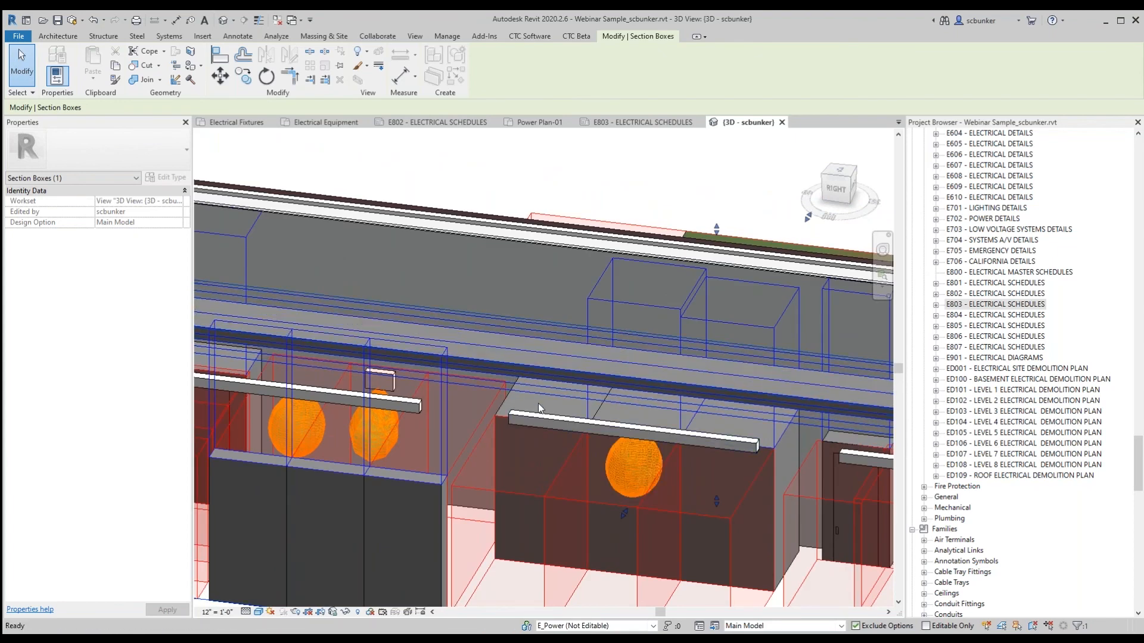
Select the straight Eaton Pow-R-Way III 4000A busway above the switchboards and inspect its properties and clearances
{"action": "key", "text": "Escape"}
{"action": "left_click", "coordinate": [495, 422]}
{"action": "middle_click_drag", "start_coordinate": [495, 422], "coordinate": [636, 362], "text": "shift"}
{"action": "left_click", "coordinate": [295, 420]}
{"action": "scroll", "coordinate": [331, 394], "scroll_direction": "up", "scroll_amount": 2}
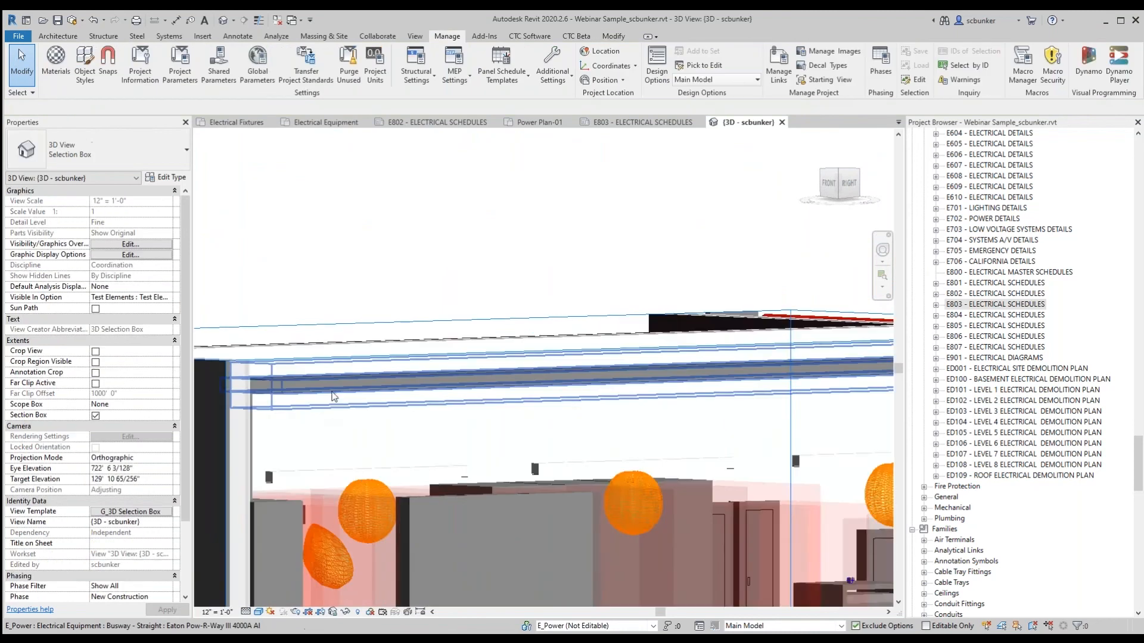
{"action": "left_click", "coordinate": [332, 416]}
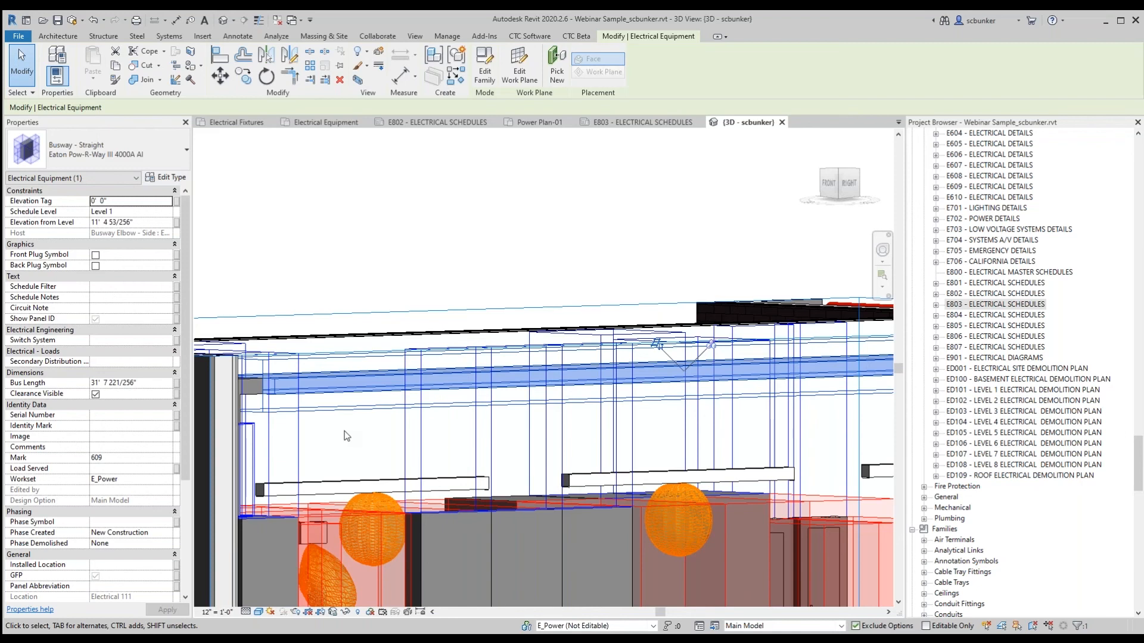
{"action": "key", "text": "Escape"}
{"action": "left_click", "coordinate": [359, 413]}
{"action": "scroll", "coordinate": [355, 428], "scroll_direction": "down", "scroll_amount": 3}
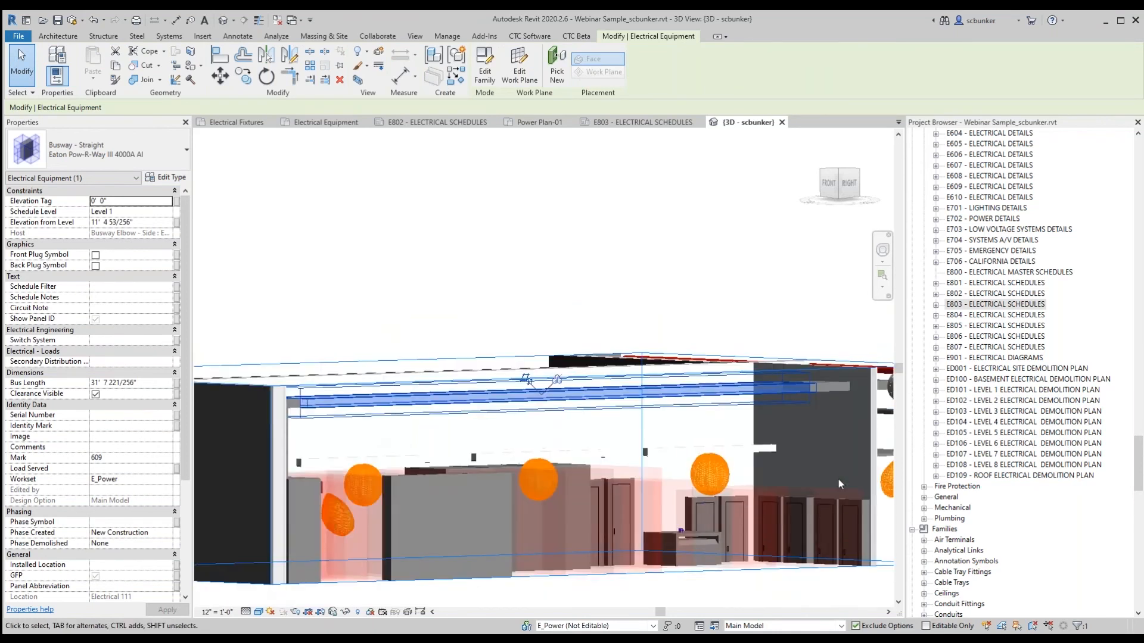
Select the front-back busway elbow passing through the wall into the corridor and examine it from above
{"action": "middle_click_drag", "start_coordinate": [529, 380], "coordinate": [299, 388]}
{"action": "scroll", "coordinate": [609, 405], "scroll_direction": "up", "scroll_amount": 2}
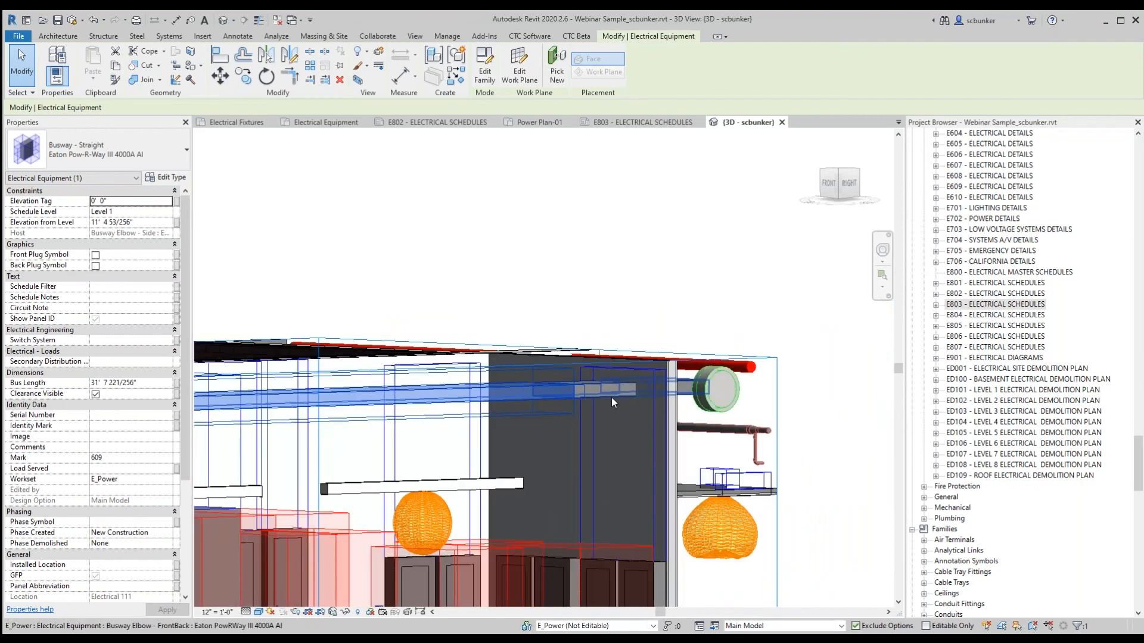
{"action": "left_click", "coordinate": [611, 398]}
{"action": "middle_click_drag", "start_coordinate": [611, 398], "coordinate": [606, 459], "text": "shift"}
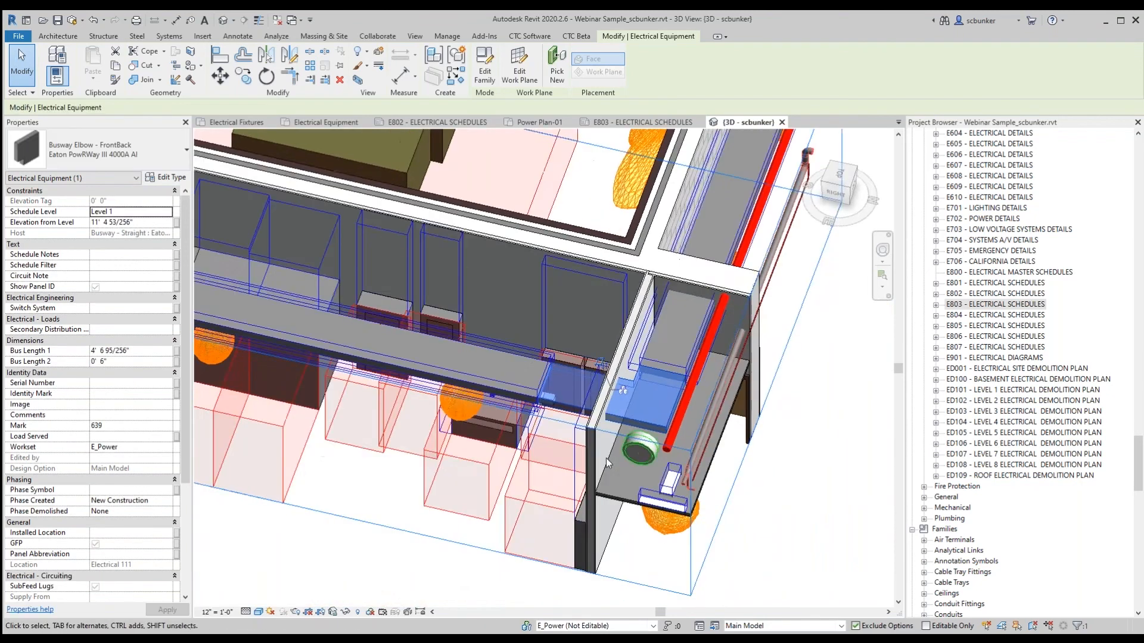
{"action": "scroll", "coordinate": [645, 402], "scroll_direction": "up", "scroll_amount": 3}
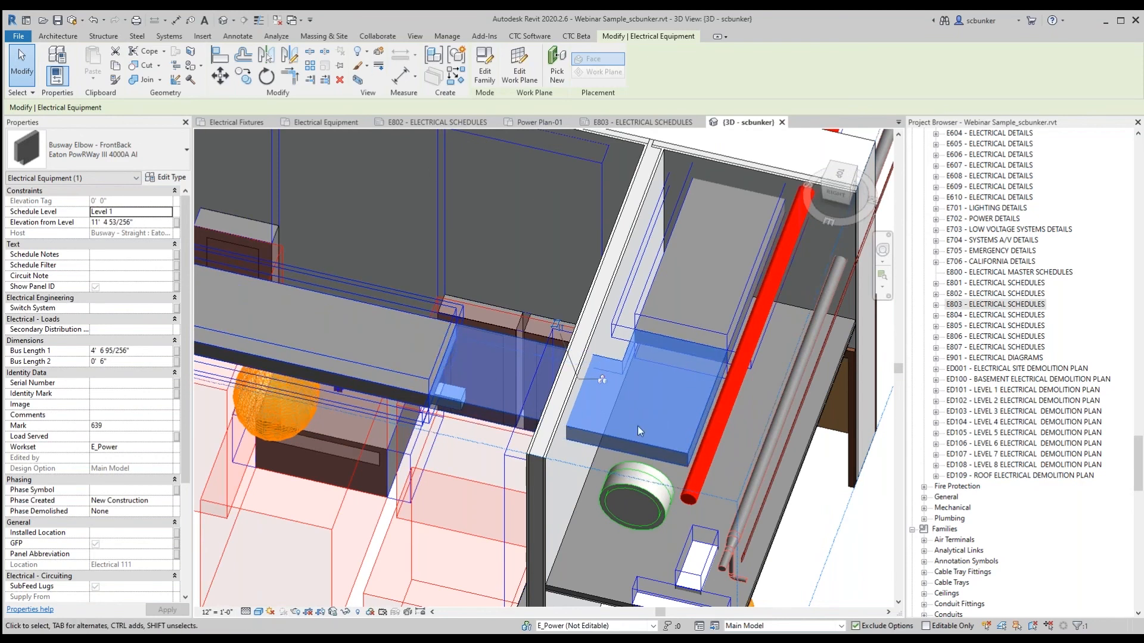
Return to Power Plan-01, try to stretch the straight busway from its end near L1B, and select the connecting elbow
{"action": "left_click", "coordinate": [542, 123]}
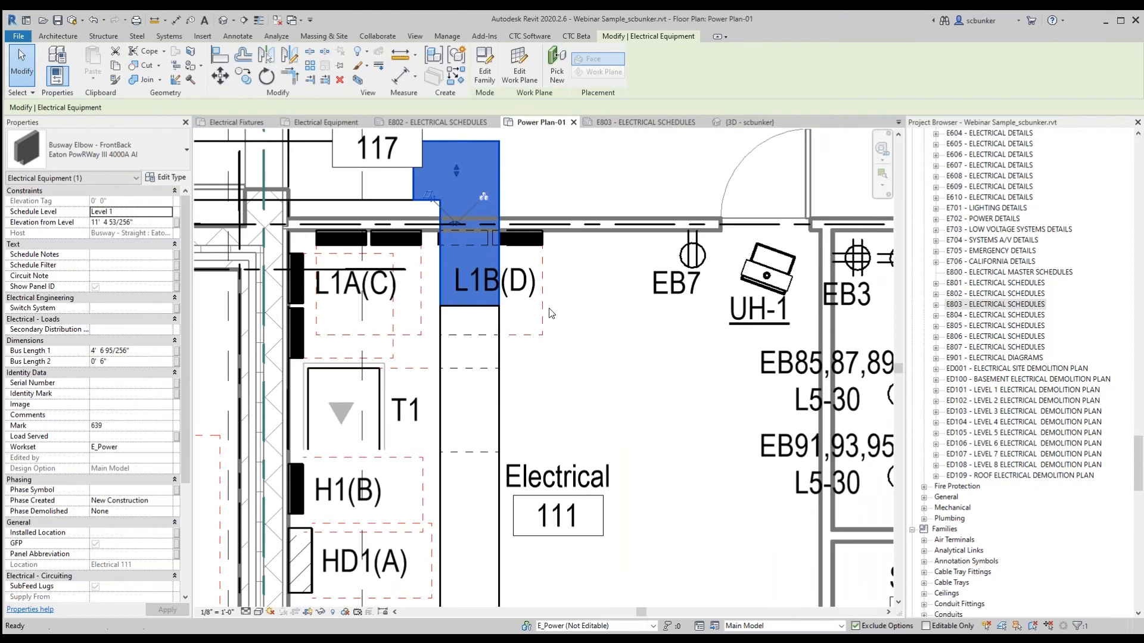
{"action": "left_click", "coordinate": [483, 371]}
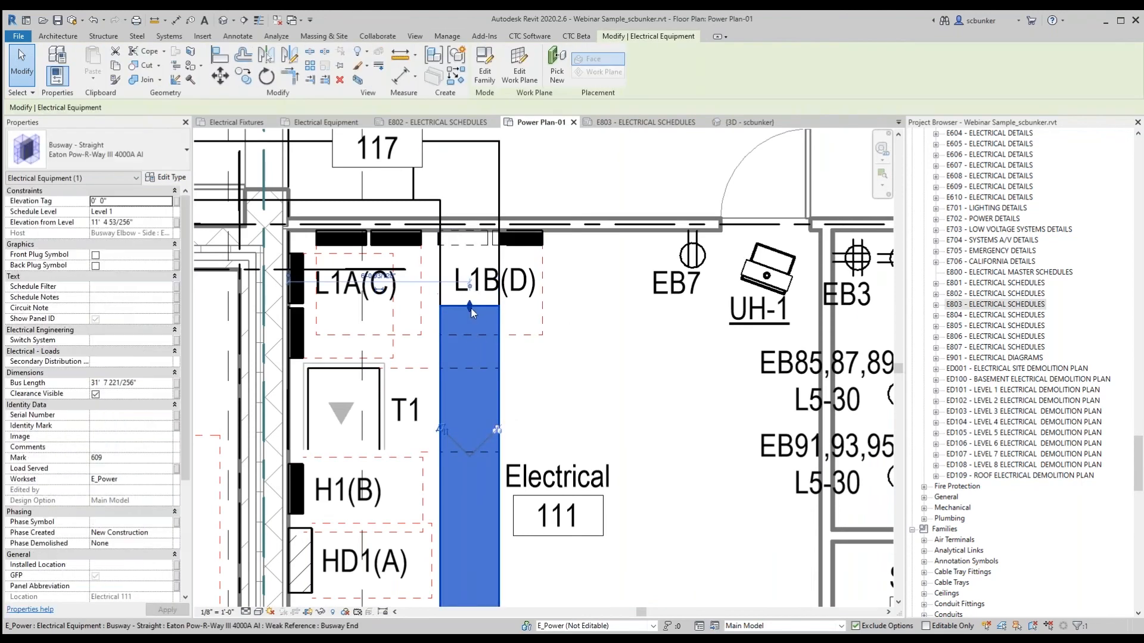
{"action": "left_click_drag", "start_coordinate": [469, 306], "coordinate": [442, 374]}
{"action": "key", "text": "Escape"}
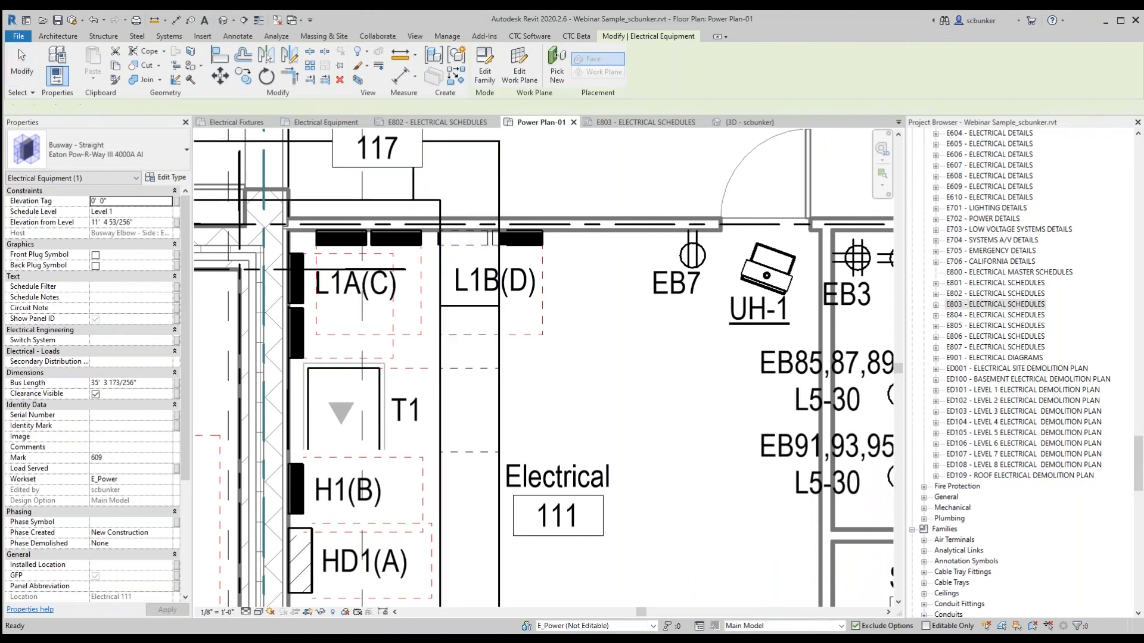
{"action": "left_click", "coordinate": [464, 185]}
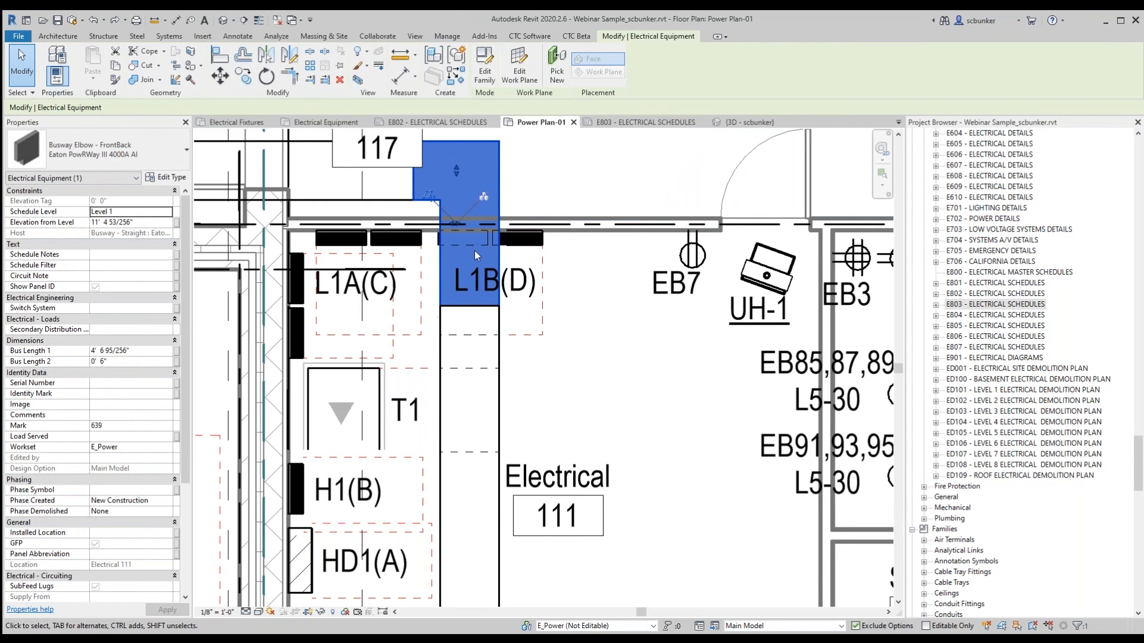
{"action": "left_click", "coordinate": [624, 315]}
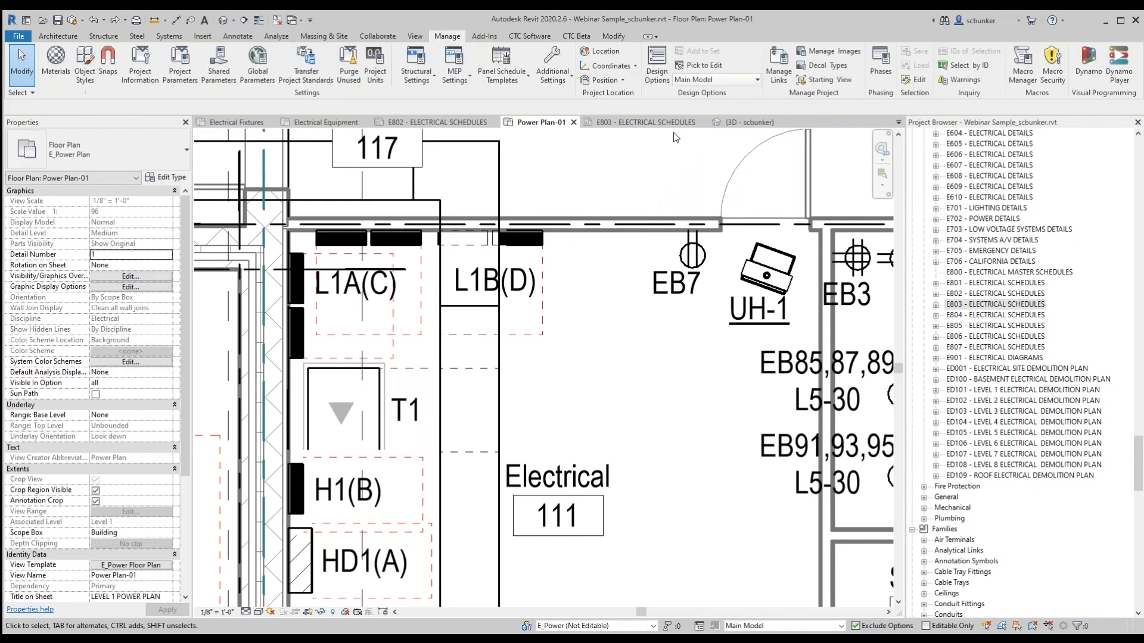
Return to the 3D view, widen the section box and raise its top to include the floor above the busway
{"action": "left_click", "coordinate": [750, 124]}
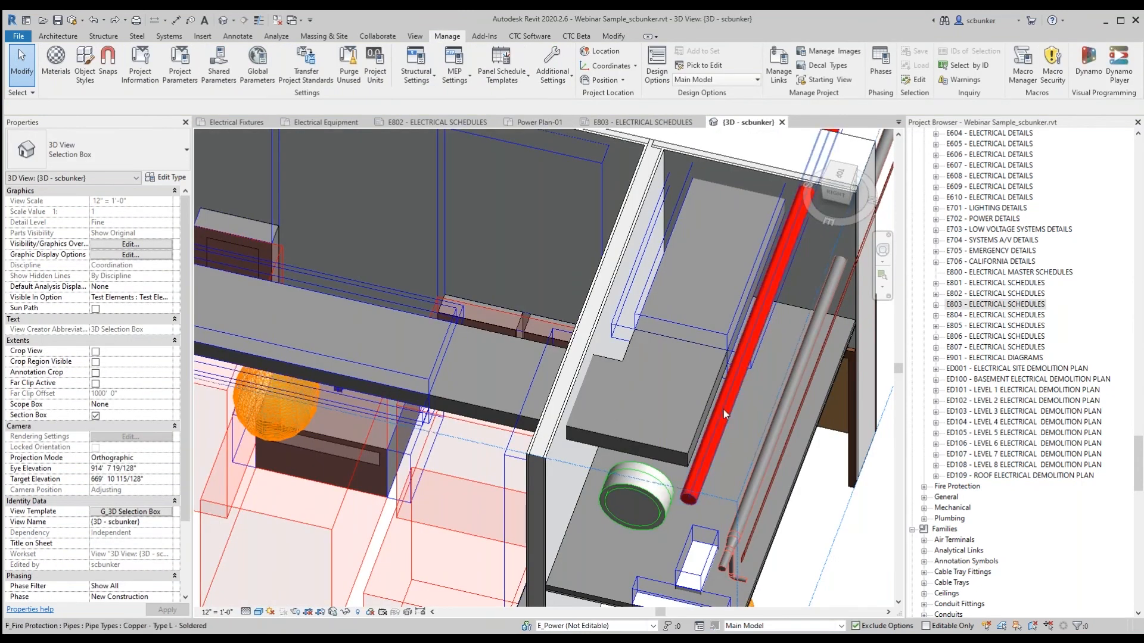
{"action": "middle_click_drag", "start_coordinate": [734, 391], "coordinate": [552, 454]}
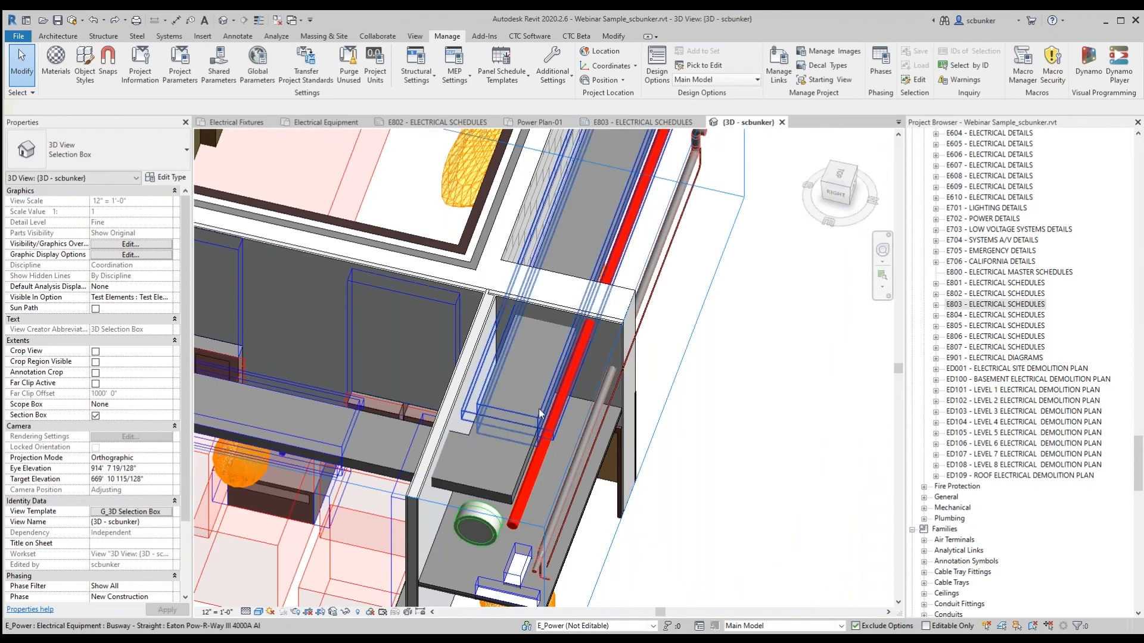
{"action": "left_click", "coordinate": [539, 411]}
{"action": "scroll", "coordinate": [539, 411], "scroll_direction": "down", "scroll_amount": 1}
{"action": "middle_click_drag", "start_coordinate": [773, 388], "coordinate": [435, 565], "text": "shift"}
{"action": "left_click", "coordinate": [625, 398]}
{"action": "left_click", "coordinate": [587, 461]}
{"action": "scroll", "coordinate": [436, 565], "scroll_direction": "down", "scroll_amount": 1}
{"action": "left_click_drag", "start_coordinate": [683, 303], "coordinate": [652, 236]}
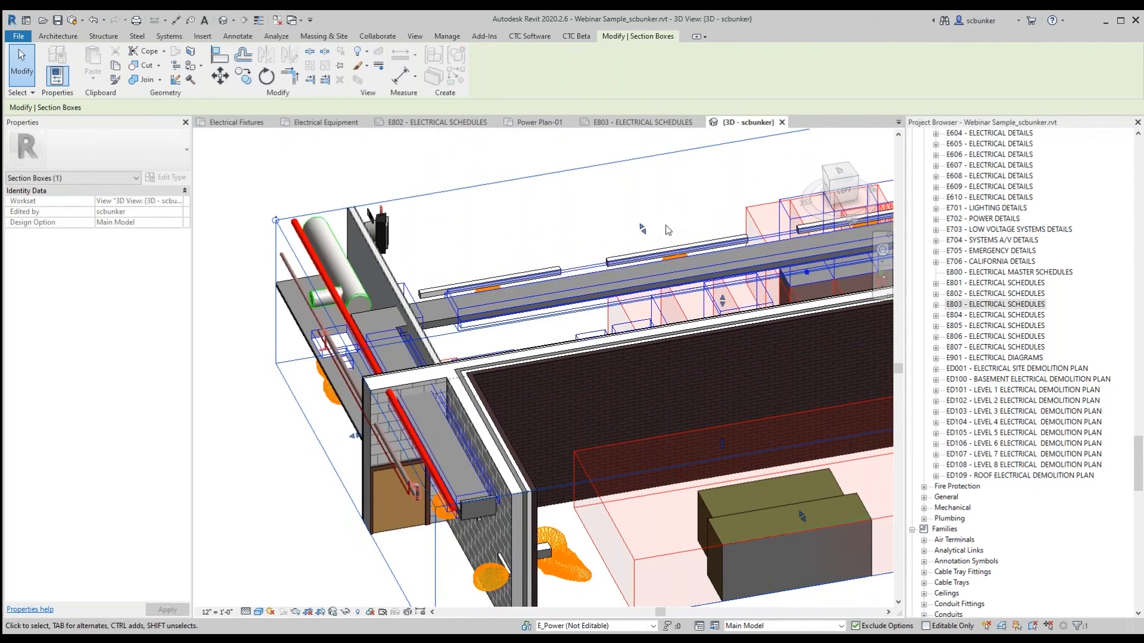
{"action": "left_click_drag", "start_coordinate": [723, 301], "coordinate": [702, 156]}
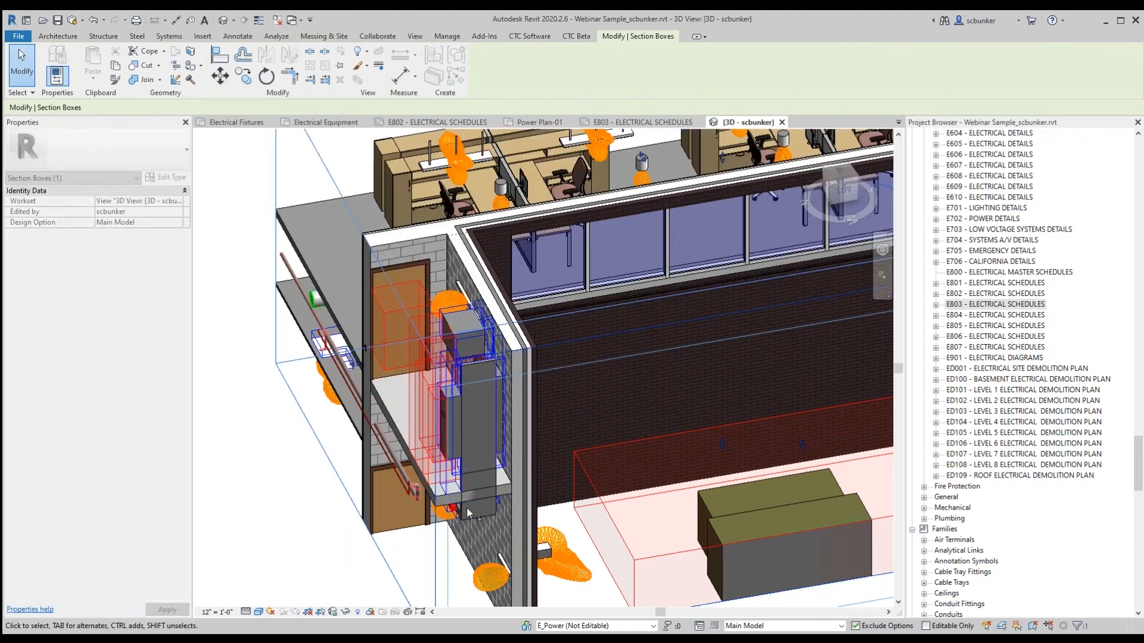
Select the Eaton PowRWay III 800A fusible bus plug on the vertical busway and inspect its properties and clearances
{"action": "middle_click_drag", "start_coordinate": [799, 444], "coordinate": [380, 478], "text": "shift"}
{"action": "left_click", "coordinate": [833, 422]}
{"action": "scroll", "coordinate": [393, 411], "scroll_direction": "up", "scroll_amount": 4}
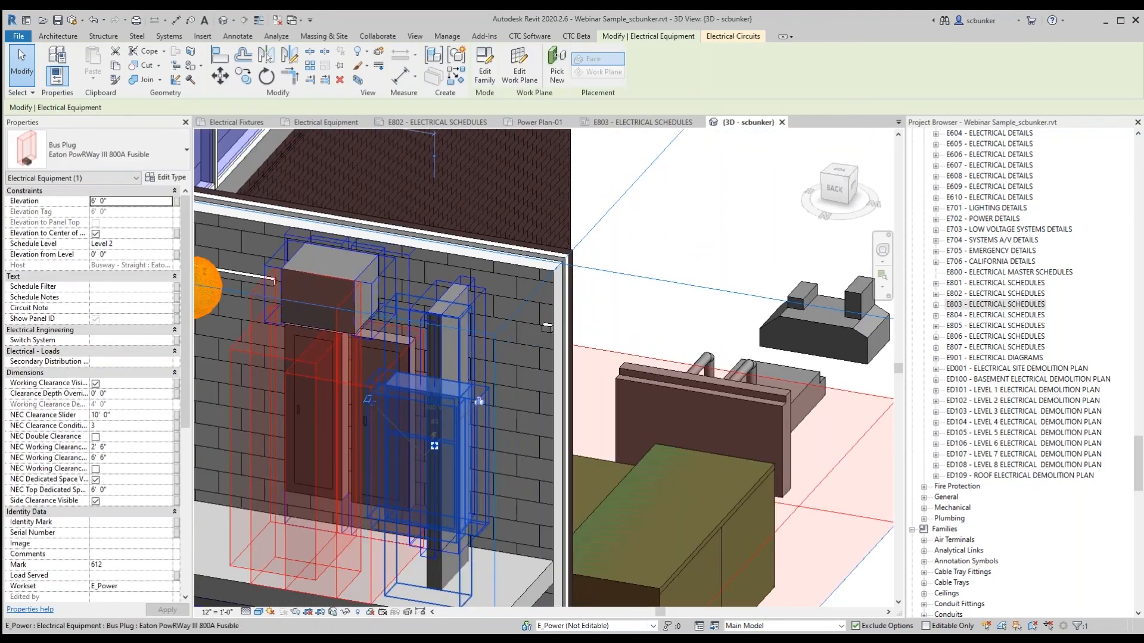
{"action": "scroll", "coordinate": [458, 452], "scroll_direction": "down", "scroll_amount": 3}
{"action": "key", "text": "Escape"}
Adjust the sides of the section box to isolate the stacked electrical rooms and show the adjoining equipment
{"action": "middle_click_drag", "start_coordinate": [563, 455], "coordinate": [786, 367], "text": "shift"}
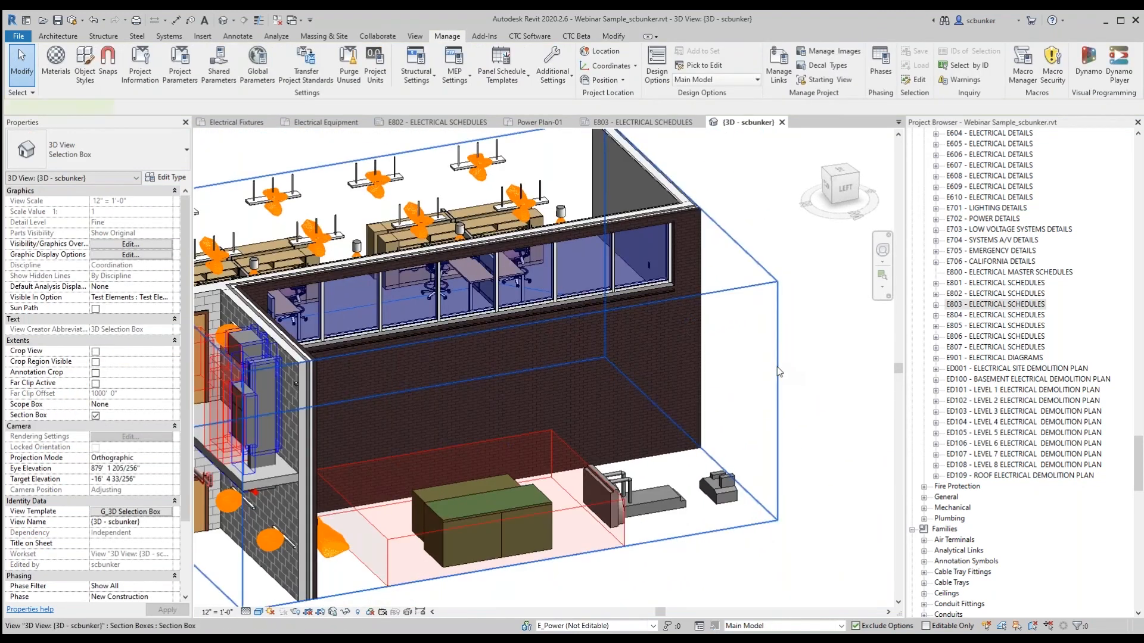
{"action": "left_click", "coordinate": [777, 366]}
{"action": "left_click_drag", "start_coordinate": [689, 322], "coordinate": [689, 322]}
{"action": "left_click_drag", "start_coordinate": [234, 447], "coordinate": [220, 450]}
{"action": "middle_click_drag", "start_coordinate": [427, 438], "coordinate": [603, 418]}
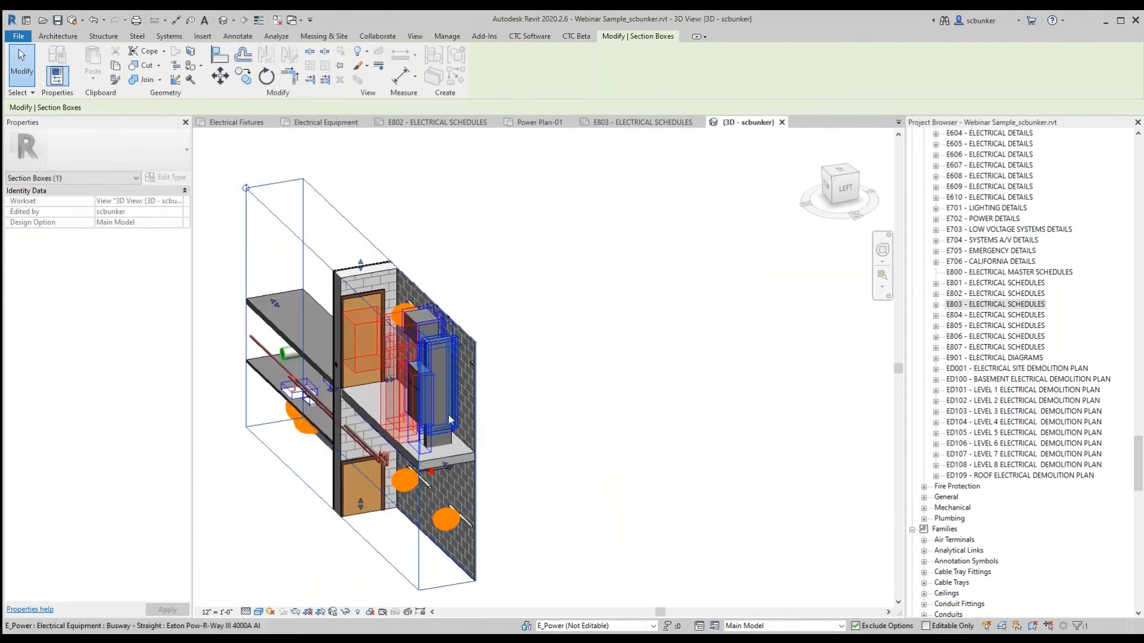
{"action": "left_click_drag", "start_coordinate": [332, 389], "coordinate": [238, 421]}
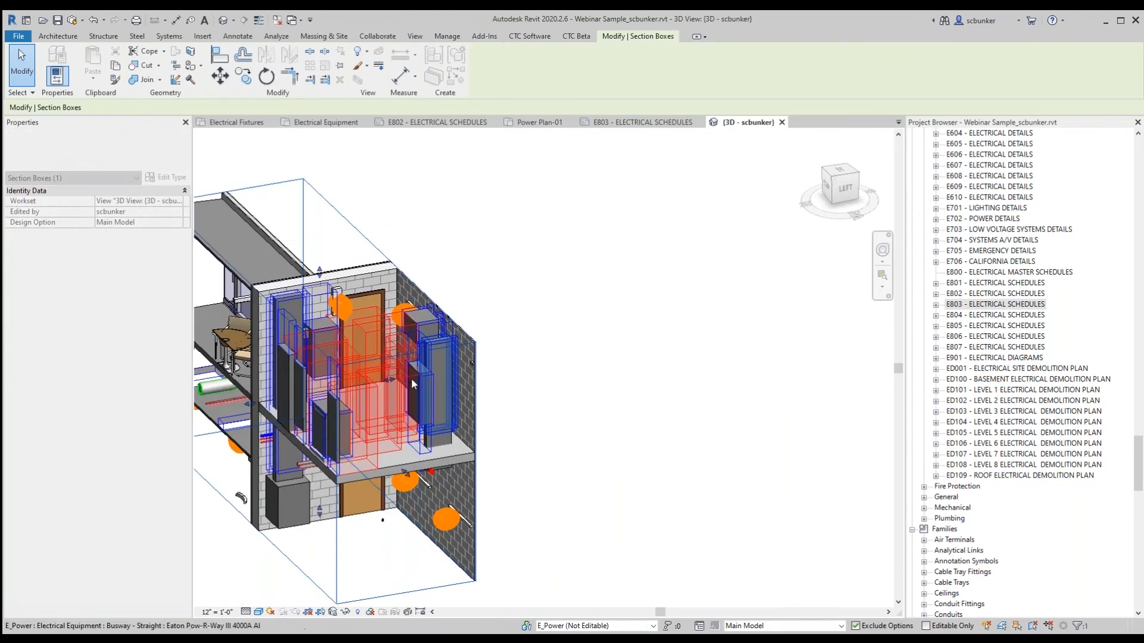
Orbit to the lower floor, select the equipment enclosure below the vertical busway, and clear the selection
{"action": "middle_click_drag", "start_coordinate": [513, 483], "coordinate": [334, 388], "text": "shift"}
{"action": "scroll", "coordinate": [256, 493], "scroll_direction": "up", "scroll_amount": 2}
{"action": "left_click", "coordinate": [262, 491]}
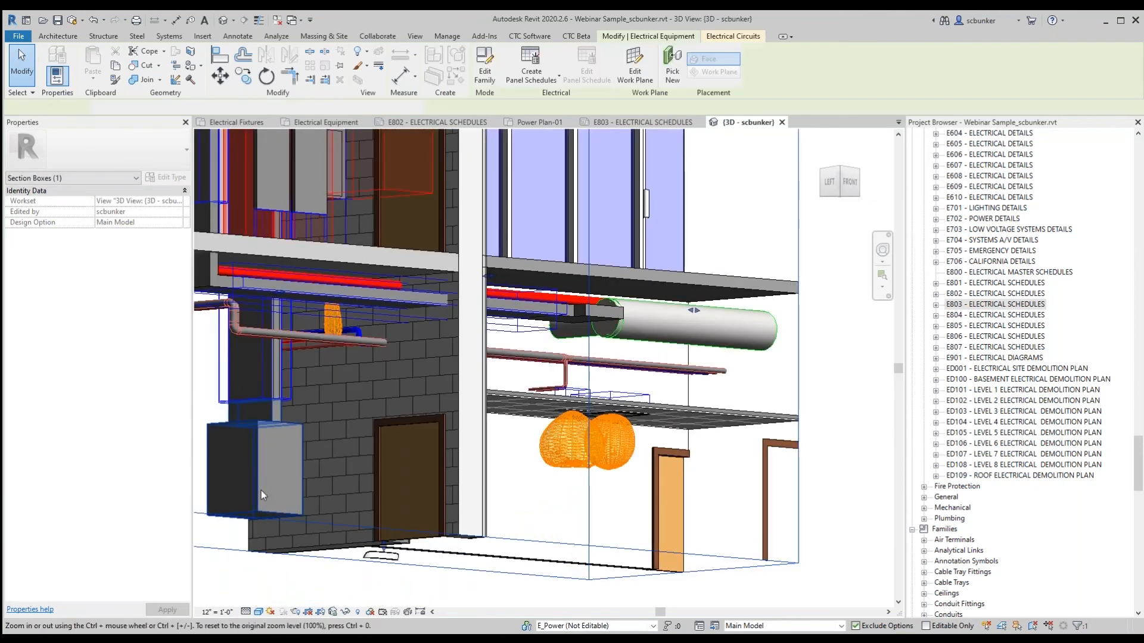
{"action": "left_click", "coordinate": [437, 565]}
{"action": "scroll", "coordinate": [421, 551], "scroll_direction": "down", "scroll_amount": 2}
{"action": "middle_click_drag", "start_coordinate": [372, 579], "coordinate": [367, 493]}
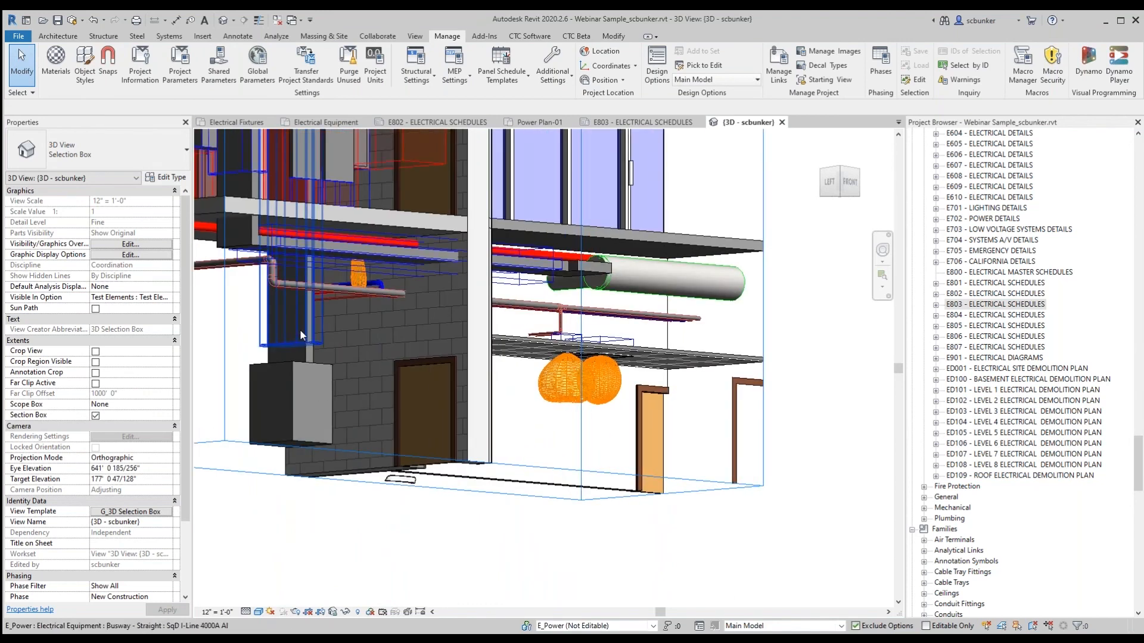
Follow the SqD I-Line 4000A busway up through the floor and examine its bus plugs from the front
{"action": "left_click", "coordinate": [299, 328]}
{"action": "scroll", "coordinate": [353, 337], "scroll_direction": "up", "scroll_amount": 1}
{"action": "middle_click_drag", "start_coordinate": [353, 337], "coordinate": [339, 557]}
{"action": "left_click", "coordinate": [391, 529]}
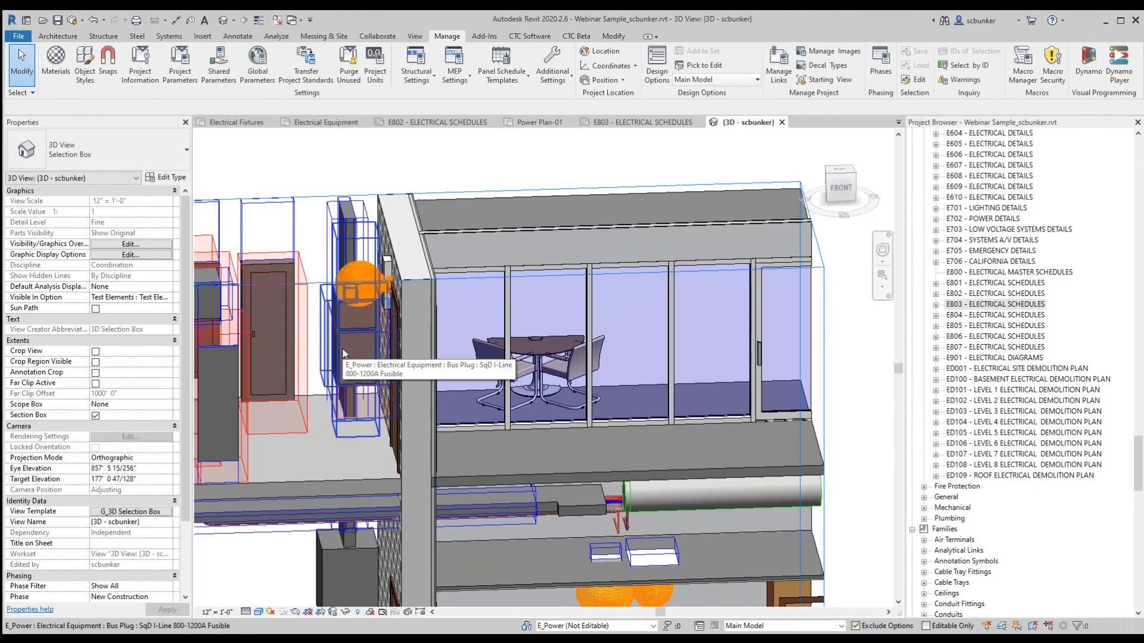
{"action": "scroll", "coordinate": [342, 349], "scroll_direction": "down", "scroll_amount": 2}
{"action": "middle_click_drag", "start_coordinate": [342, 349], "coordinate": [543, 404]}
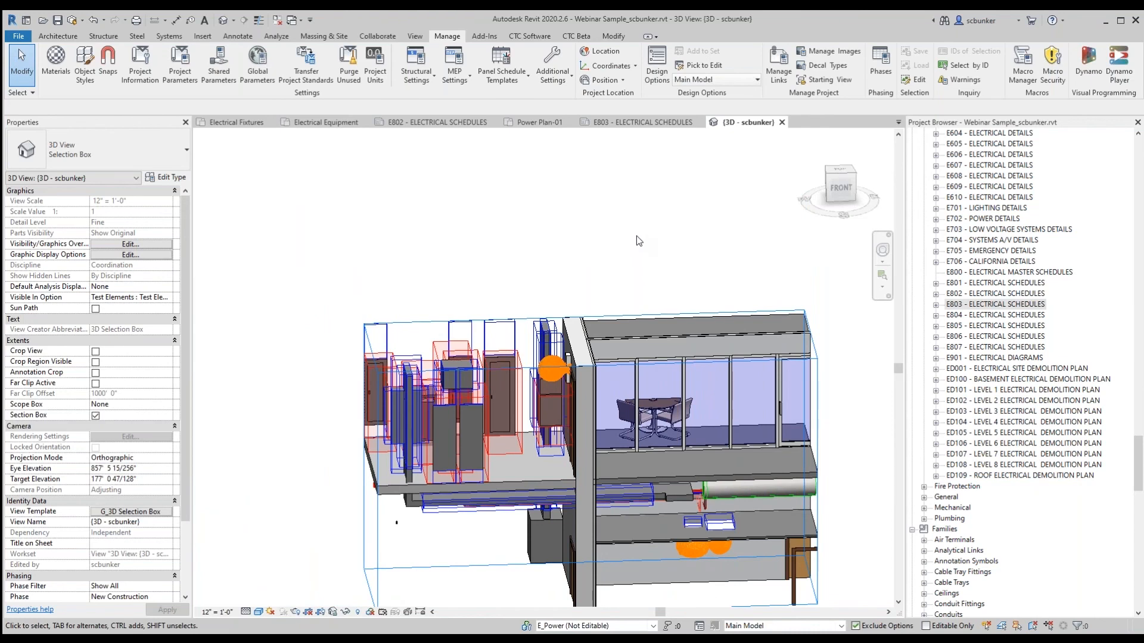
{"action": "scroll", "coordinate": [581, 193], "scroll_direction": "down", "scroll_amount": 1}
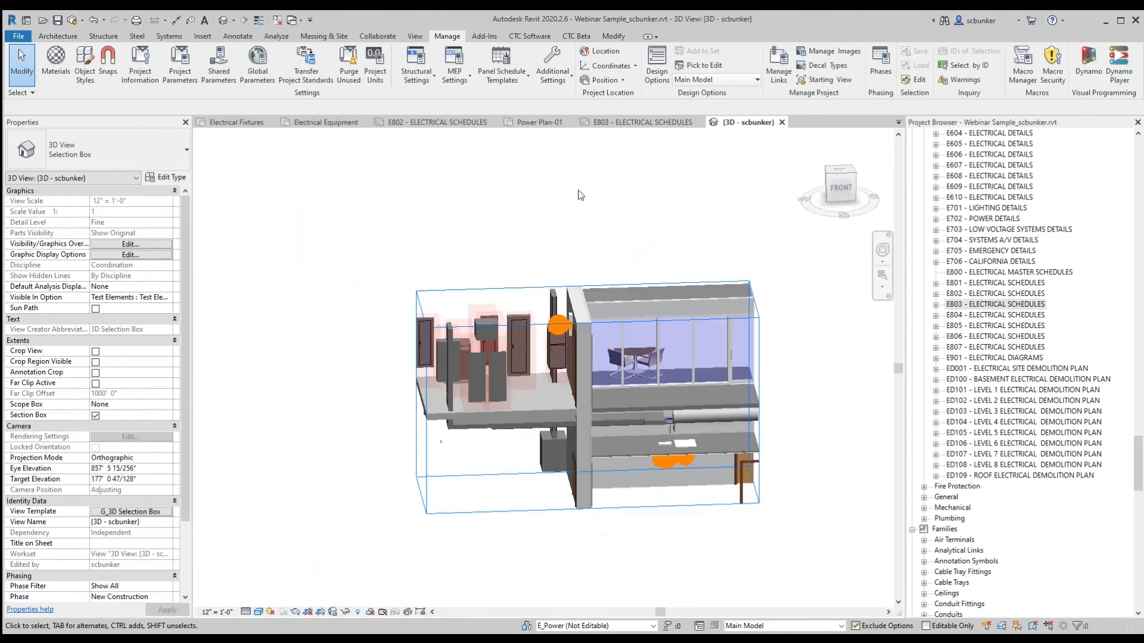
{"action": "scroll", "coordinate": [584, 171], "scroll_direction": "down", "scroll_amount": 1}
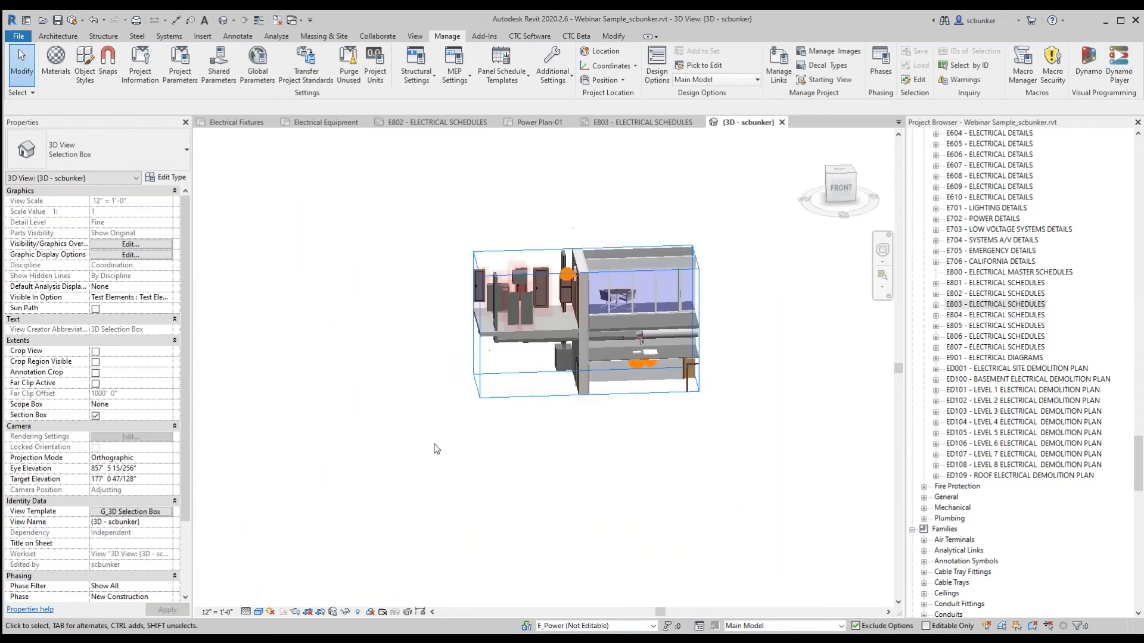
Stretch the section box outward to take in the brick-walled spaces and the overhead busway runs beyond the electrical room
{"action": "left_click", "coordinate": [488, 397]}
{"action": "left_click_drag", "start_coordinate": [477, 325], "coordinate": [264, 399]}
{"action": "middle_click_drag", "start_coordinate": [267, 404], "coordinate": [363, 347], "text": "shift"}
{"action": "left_click_drag", "start_coordinate": [372, 344], "coordinate": [257, 421]}
{"action": "middle_click_drag", "start_coordinate": [260, 422], "coordinate": [689, 403]}
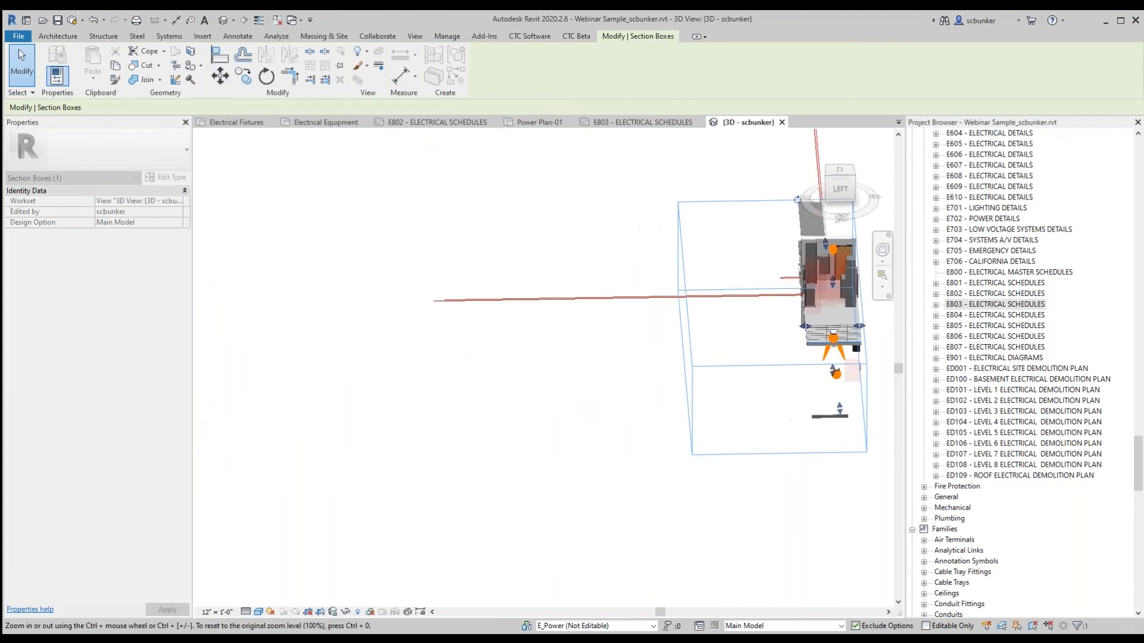
{"action": "scroll", "coordinate": [689, 403], "scroll_direction": "down", "scroll_amount": 1}
{"action": "left_click_drag", "start_coordinate": [689, 403], "coordinate": [311, 410]}
{"action": "left_click", "coordinate": [529, 417]}
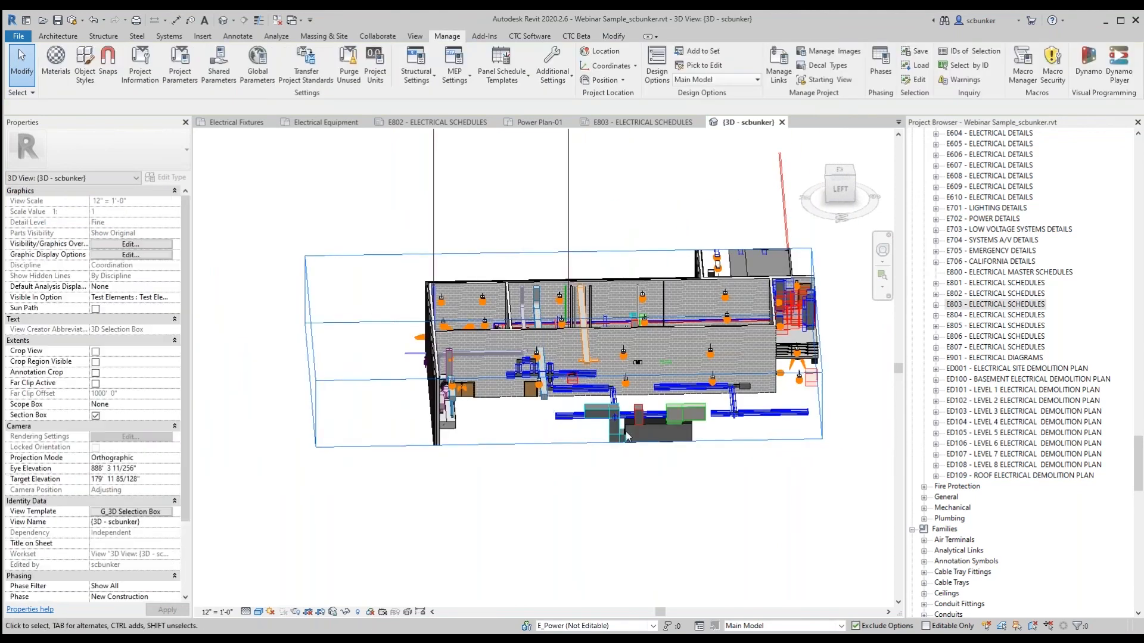
Extend the near side of the section box past the exterior wall to include the complete overhead busway layout
{"action": "scroll", "coordinate": [622, 423], "scroll_direction": "up", "scroll_amount": 2}
{"action": "scroll", "coordinate": [622, 424], "scroll_direction": "up", "scroll_amount": 3}
{"action": "middle_click_drag", "start_coordinate": [596, 422], "coordinate": [536, 504], "text": "shift"}
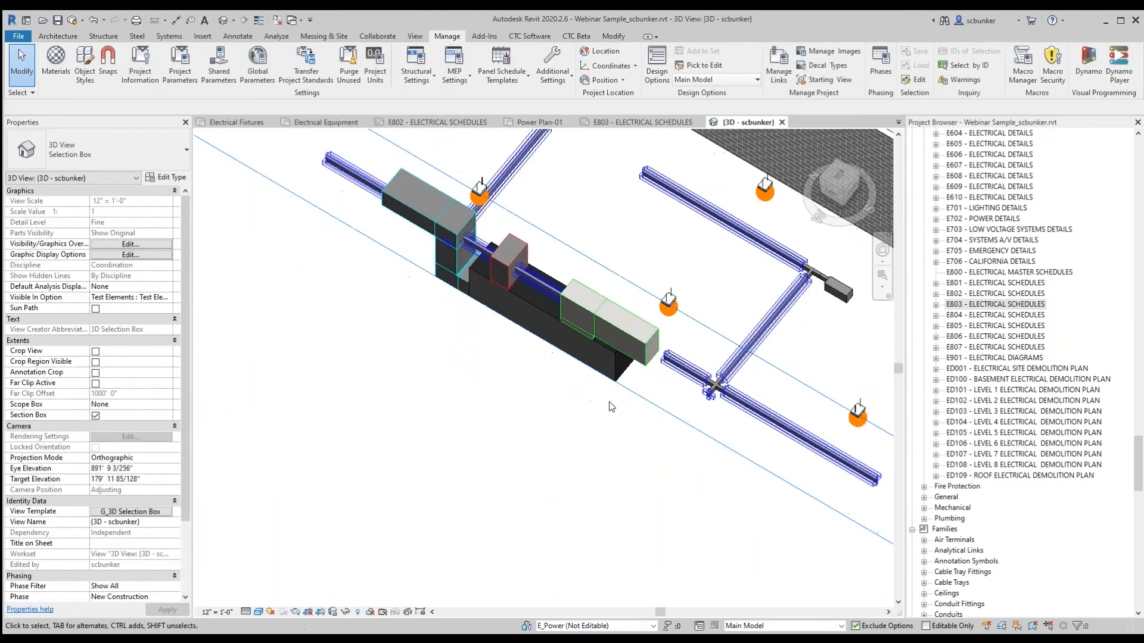
{"action": "left_click", "coordinate": [644, 398]}
{"action": "scroll", "coordinate": [514, 327], "scroll_direction": "down", "scroll_amount": 2}
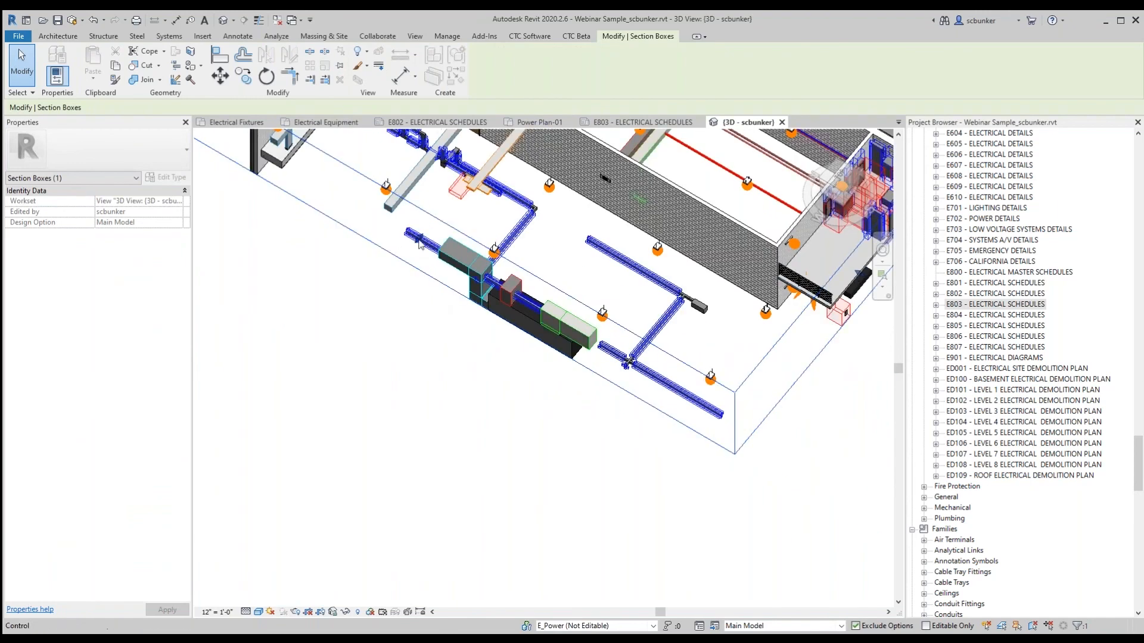
{"action": "left_click_drag", "start_coordinate": [522, 357], "coordinate": [523, 357]}
{"action": "key", "text": "Escape"}
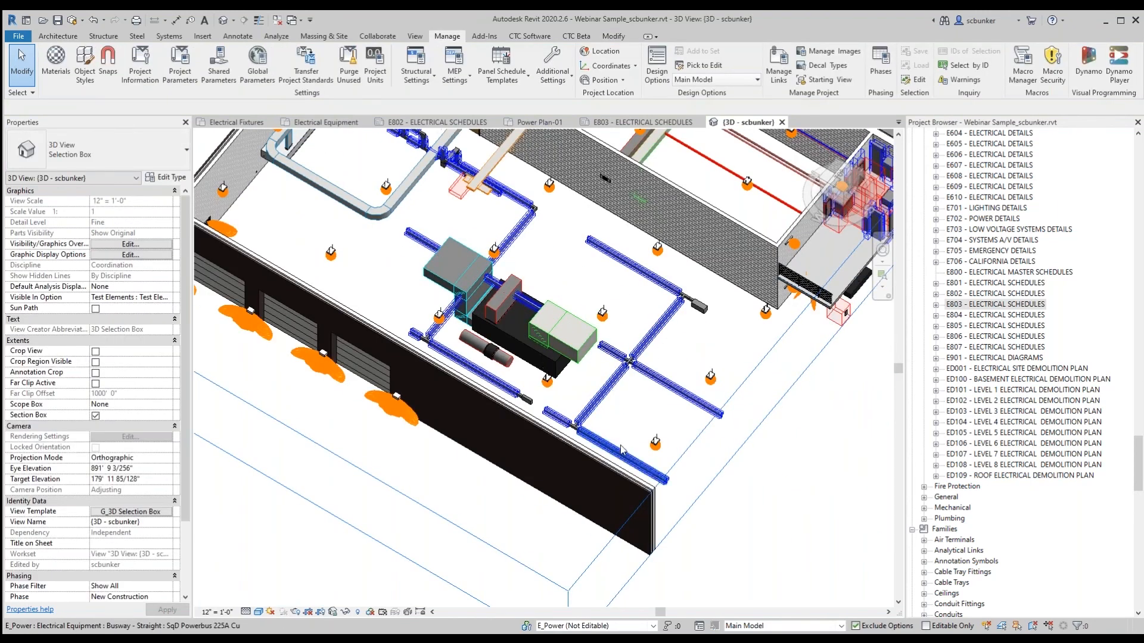
Select the feed box at the end of the overhead busway beside the block wall, then clear the selection
{"action": "scroll", "coordinate": [709, 305], "scroll_direction": "up", "scroll_amount": 3}
{"action": "left_click", "coordinate": [691, 336]}
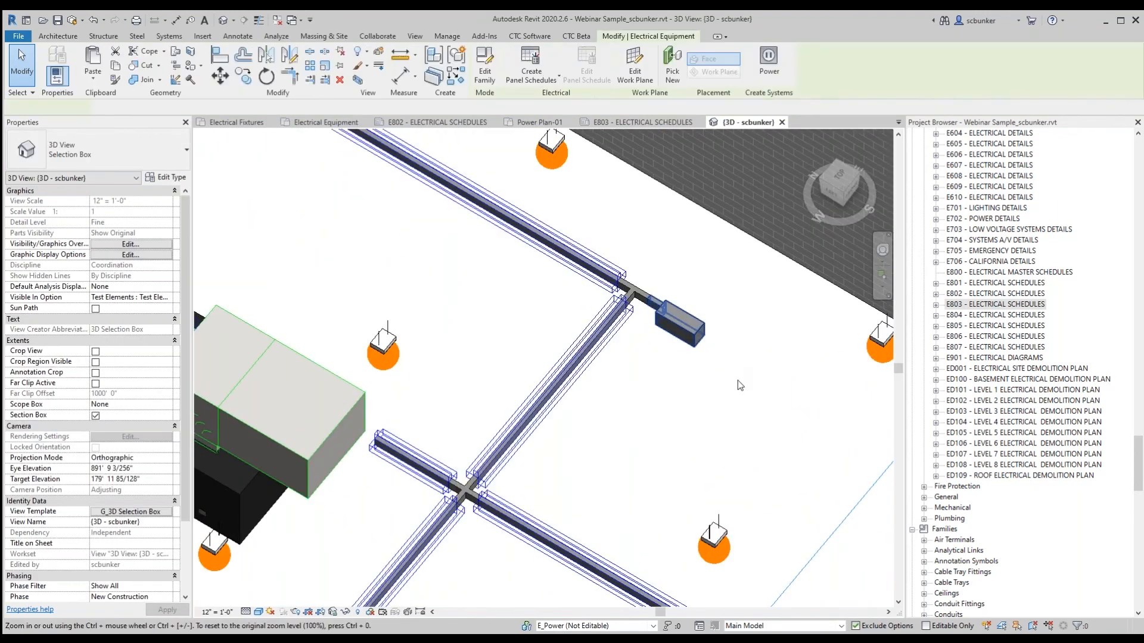
{"action": "key", "text": "Escape"}
Select the plug box on the straight busway along the block wall and orbit to view its clearance space
{"action": "middle_click_drag", "start_coordinate": [693, 371], "coordinate": [819, 448]}
{"action": "scroll", "coordinate": [819, 448], "scroll_direction": "down", "scroll_amount": 2}
{"action": "middle_click_drag", "start_coordinate": [347, 211], "coordinate": [515, 366]}
{"action": "scroll", "coordinate": [515, 365], "scroll_direction": "up", "scroll_amount": 3}
{"action": "left_click", "coordinate": [483, 344]}
{"action": "middle_click_drag", "start_coordinate": [536, 453], "coordinate": [631, 357], "text": "shift"}
{"action": "key", "text": "Escape"}
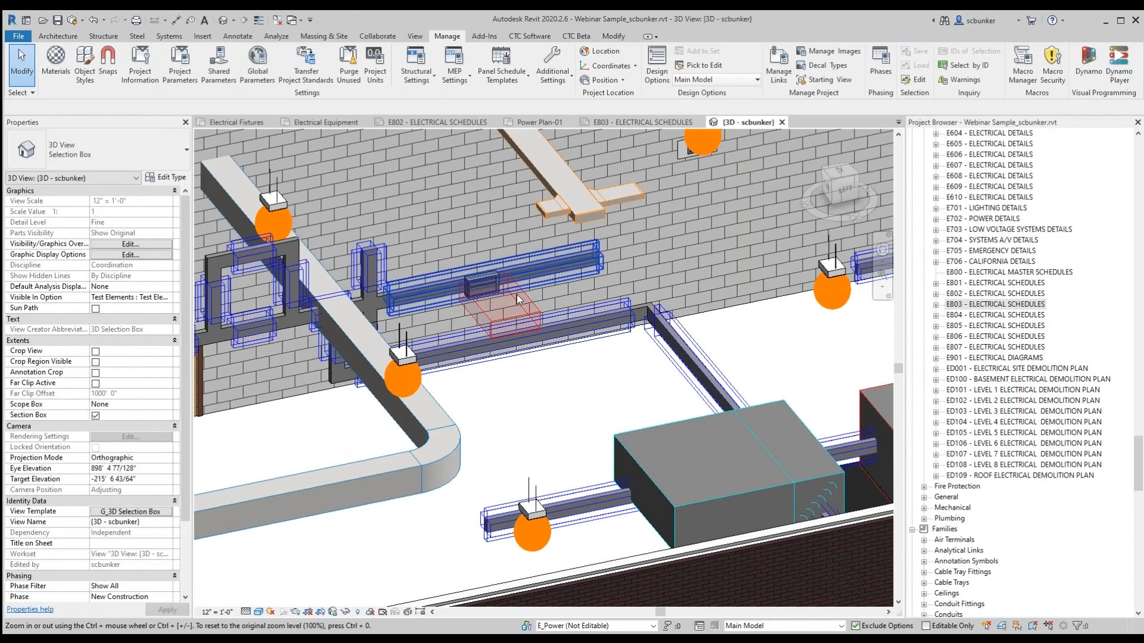
Examine the busway fittings that loop above the door and behind the duct along the block wall
{"action": "scroll", "coordinate": [516, 295], "scroll_direction": "down", "scroll_amount": 1}
{"action": "scroll", "coordinate": [469, 379], "scroll_direction": "down", "scroll_amount": 1}
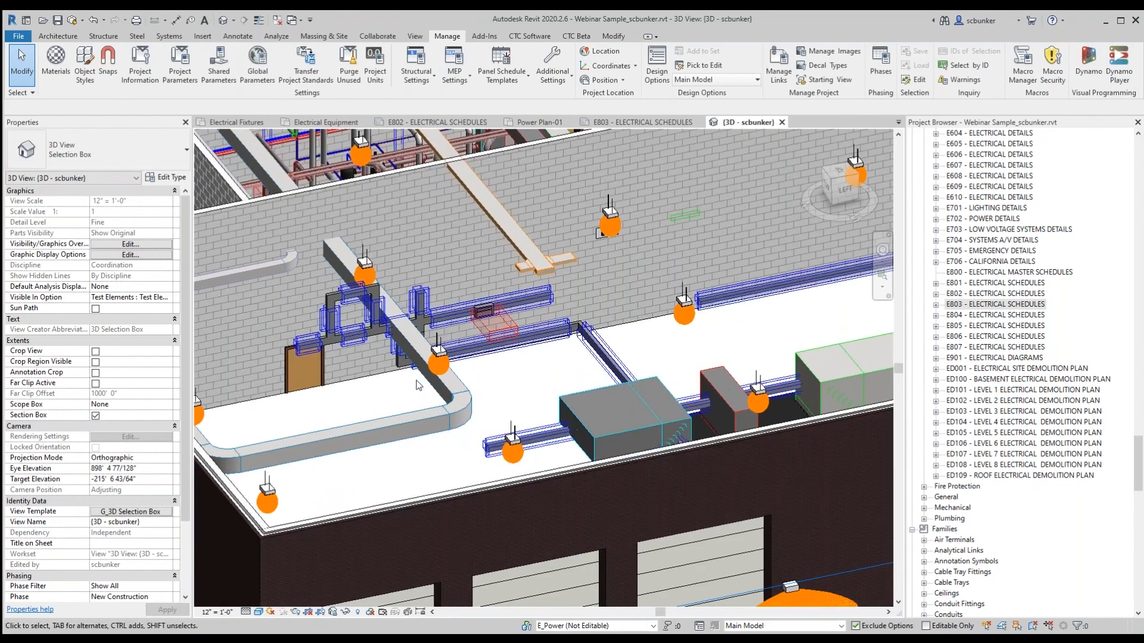
{"action": "scroll", "coordinate": [379, 351], "scroll_direction": "up", "scroll_amount": 3}
{"action": "scroll", "coordinate": [366, 467], "scroll_direction": "down", "scroll_amount": 1}
{"action": "middle_click_drag", "start_coordinate": [370, 456], "coordinate": [417, 452], "text": "shift"}
{"action": "left_click", "coordinate": [560, 416]}
{"action": "key", "text": "Escape"}
{"action": "middle_click_drag", "start_coordinate": [336, 423], "coordinate": [386, 435]}
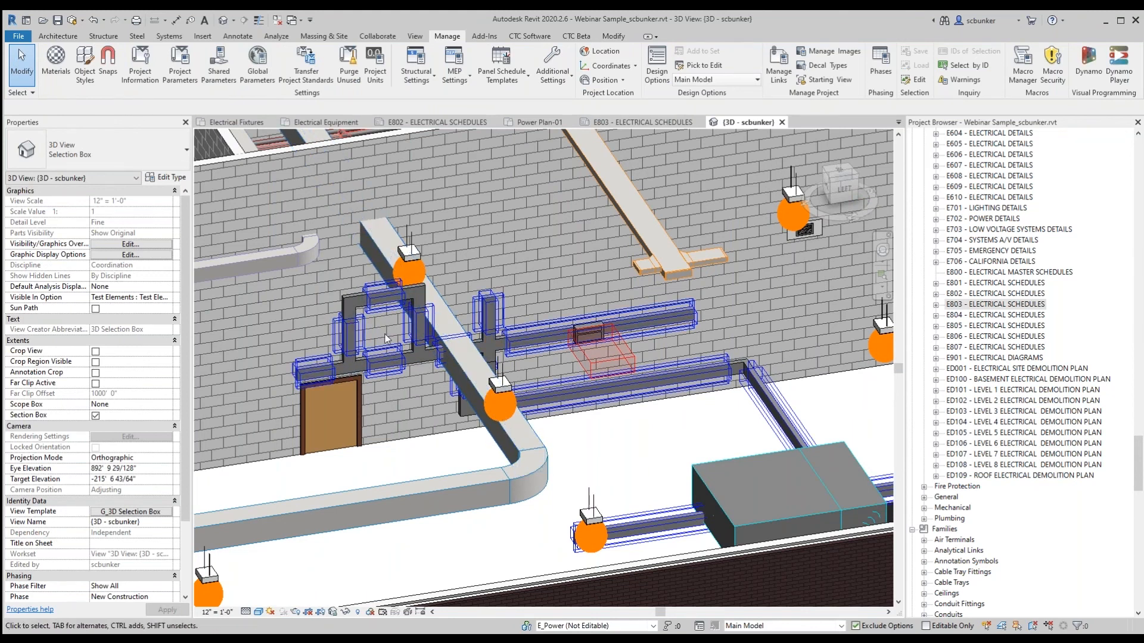
Examine the remaining overhead busway, its feed box and cross fitting, and the surrounding building in 3D
{"action": "middle_click_drag", "start_coordinate": [424, 402], "coordinate": [548, 448], "text": "shift"}
{"action": "scroll", "coordinate": [548, 448], "scroll_direction": "down", "scroll_amount": 2}
{"action": "middle_click_drag", "start_coordinate": [590, 487], "coordinate": [255, 467]}
{"action": "scroll", "coordinate": [649, 336], "scroll_direction": "down", "scroll_amount": 2}
{"action": "middle_click_drag", "start_coordinate": [649, 336], "coordinate": [538, 404]}
{"action": "scroll", "coordinate": [538, 404], "scroll_direction": "up", "scroll_amount": 3}
{"action": "scroll", "coordinate": [540, 402], "scroll_direction": "up", "scroll_amount": 1}
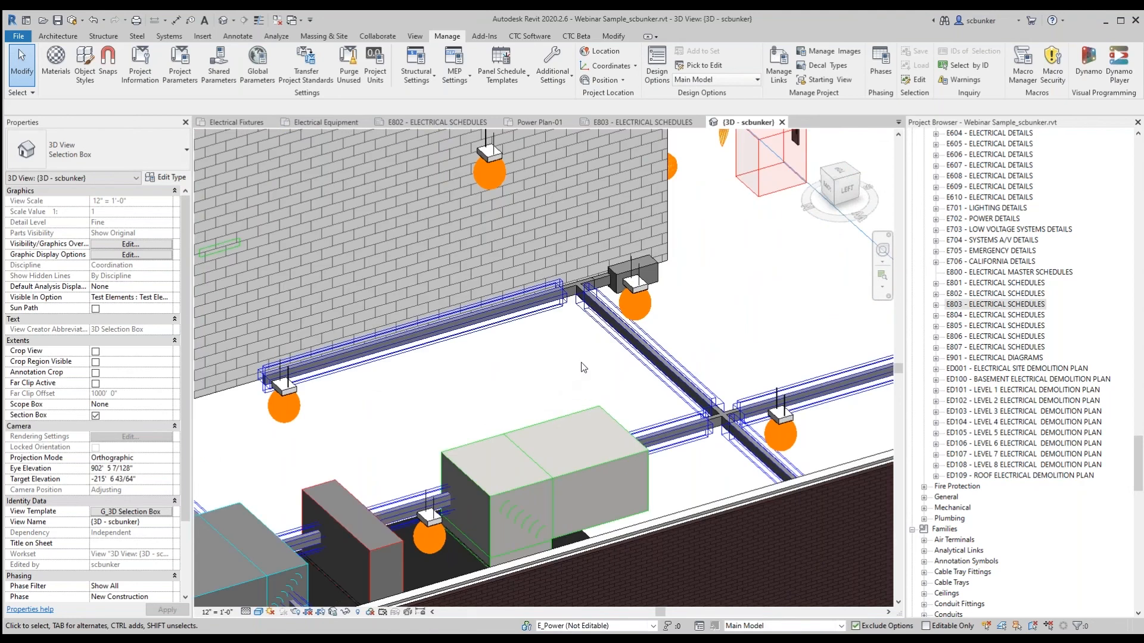
{"action": "scroll", "coordinate": [583, 368], "scroll_direction": "down", "scroll_amount": 4}
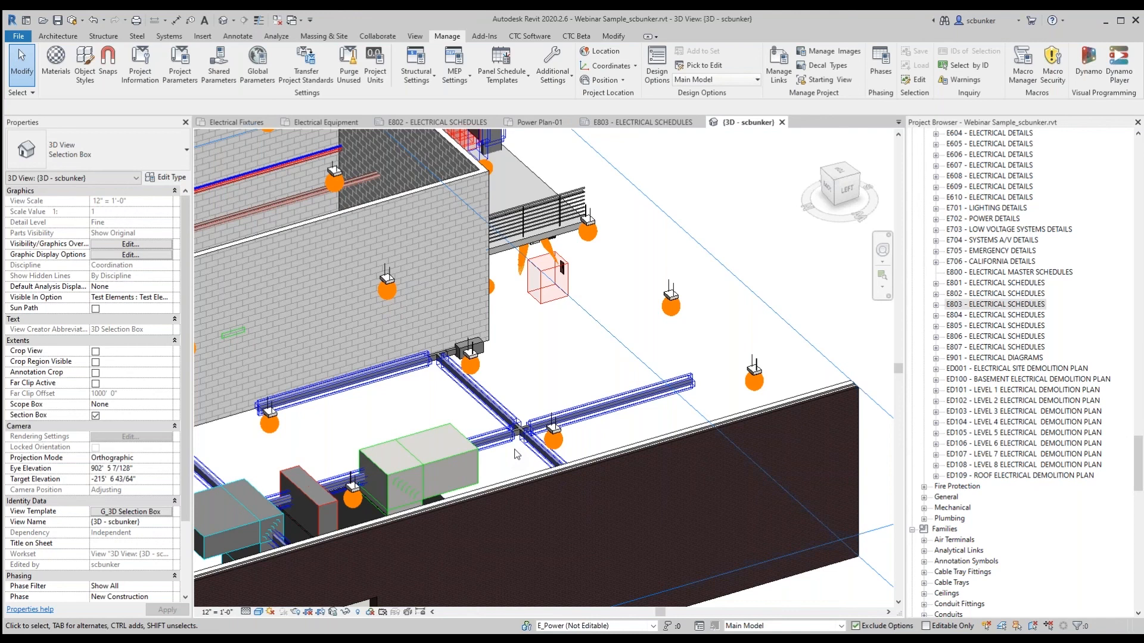
{"action": "scroll", "coordinate": [516, 455], "scroll_direction": "down", "scroll_amount": 3}
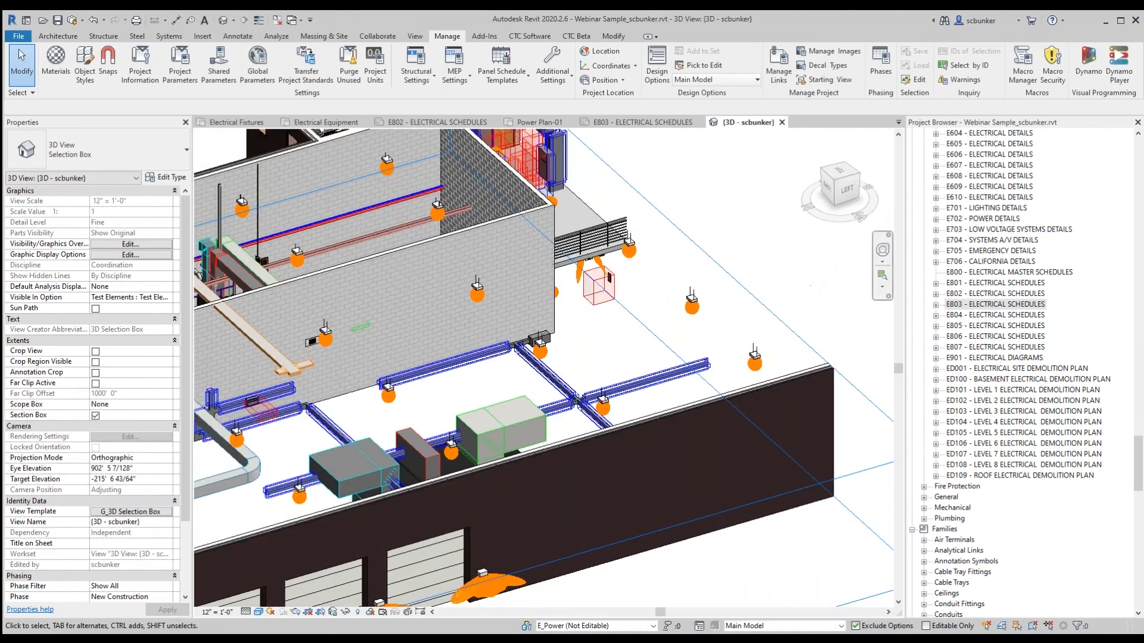
{"action": "scroll", "coordinate": [592, 417], "scroll_direction": "down", "scroll_amount": 1}
{"action": "middle_click_drag", "start_coordinate": [592, 417], "coordinate": [551, 310], "text": "shift"}
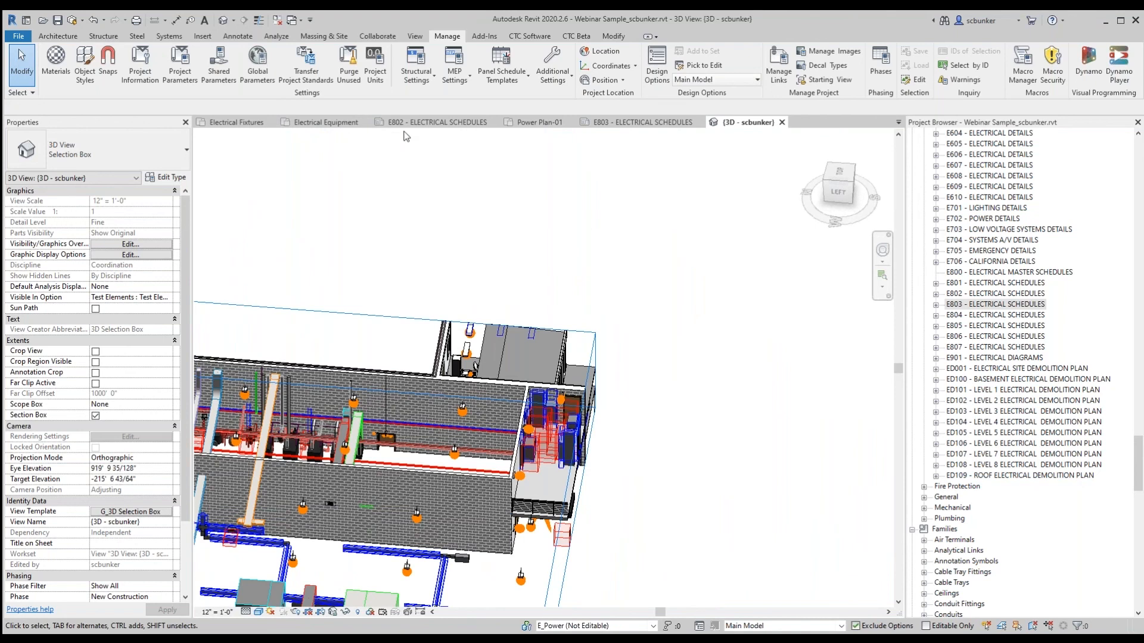
Review the electrical room on Power Plan-01, check panelboard L1A's schedule on sheet E802, and return to the plan
{"action": "left_click", "coordinate": [534, 125]}
{"action": "scroll", "coordinate": [590, 281], "scroll_direction": "down", "scroll_amount": 4}
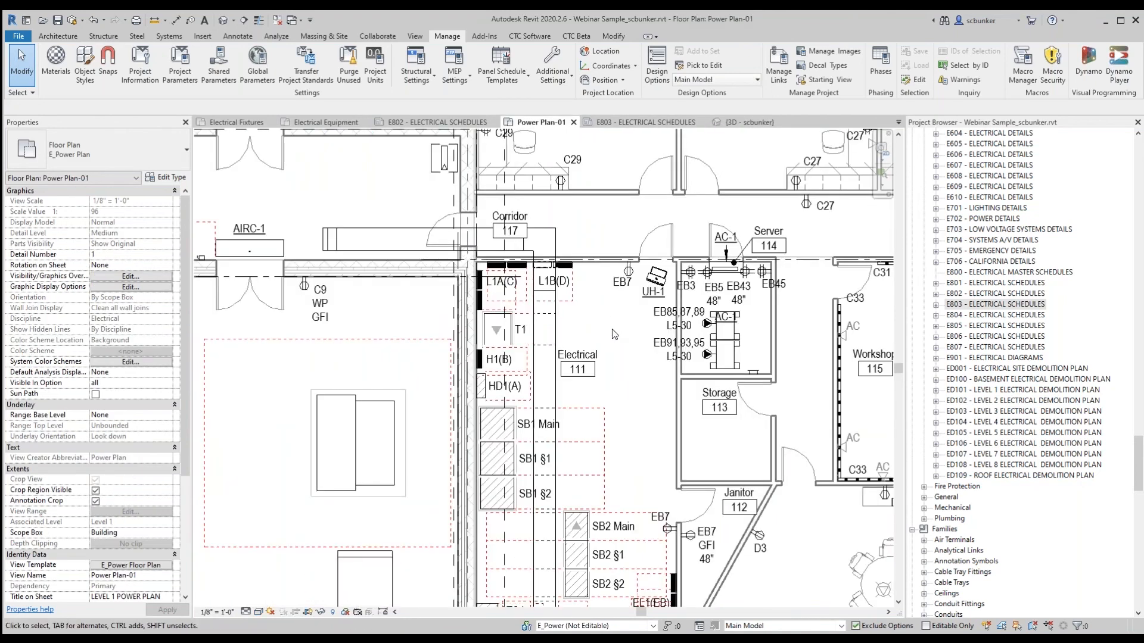
{"action": "scroll", "coordinate": [610, 326], "scroll_direction": "down", "scroll_amount": 1}
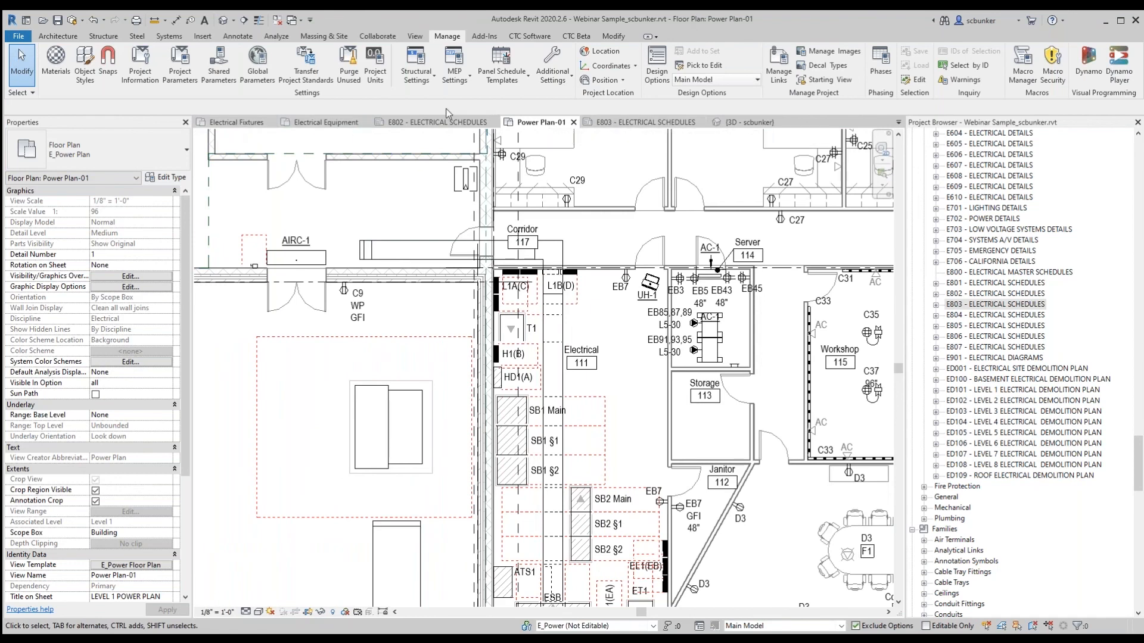
{"action": "left_click", "coordinate": [438, 123]}
{"action": "scroll", "coordinate": [410, 283], "scroll_direction": "up", "scroll_amount": 5}
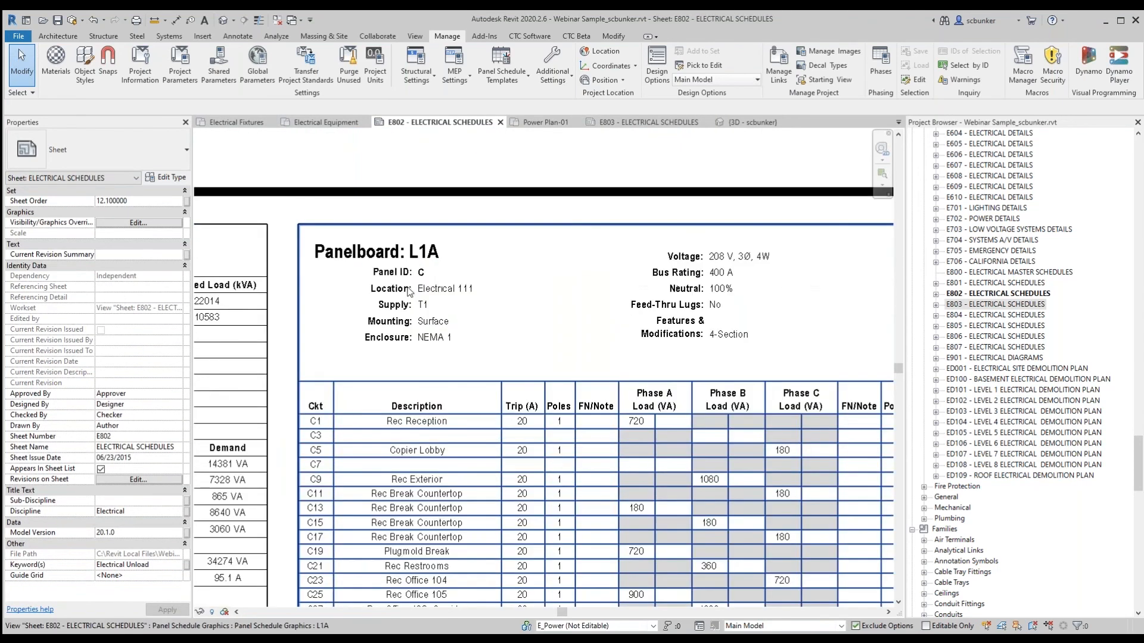
{"action": "left_click", "coordinate": [543, 122]}
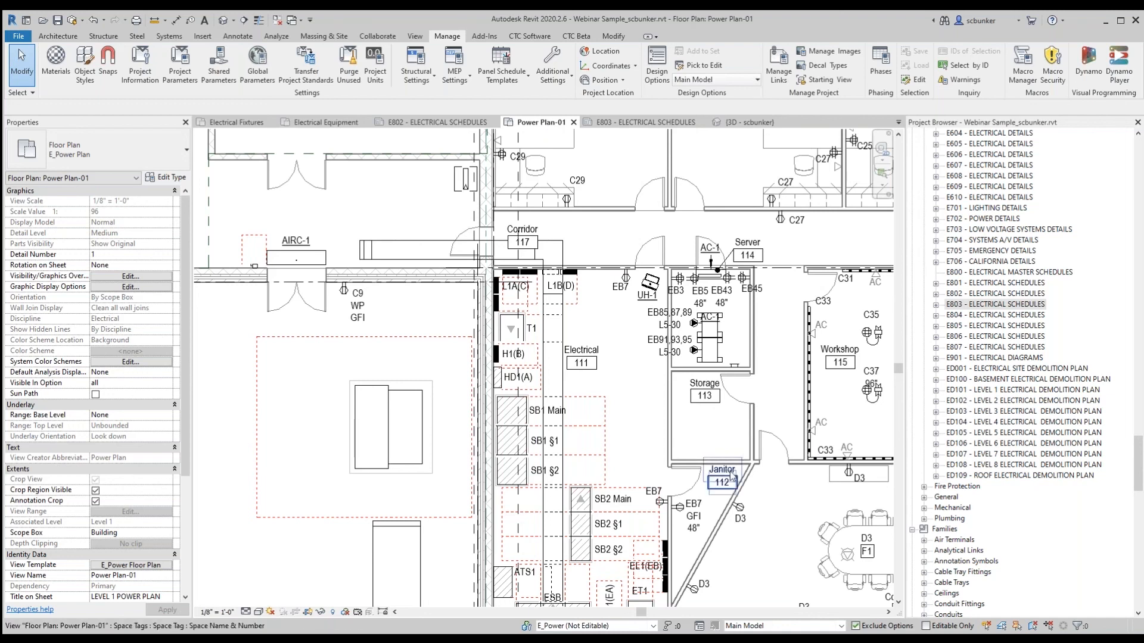
Find the starting view among the project's sheets and open sheet X1 - Cover View
{"action": "left_click_drag", "start_coordinate": [1138, 466], "coordinate": [1106, 238]}
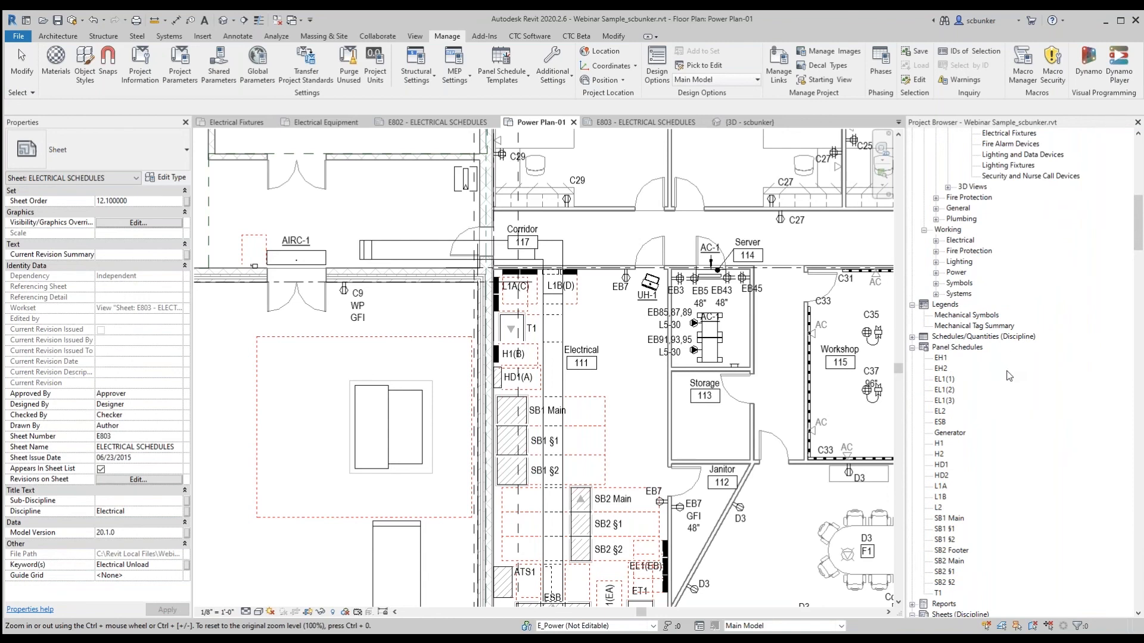
{"action": "left_click_drag", "start_coordinate": [1138, 209], "coordinate": [1114, 441]}
{"action": "scroll", "coordinate": [1055, 480], "scroll_direction": "down", "scroll_amount": 11}
{"action": "scroll", "coordinate": [1037, 458], "scroll_direction": "up", "scroll_amount": 20}
{"action": "scroll", "coordinate": [1039, 456], "scroll_direction": "up", "scroll_amount": 10}
{"action": "left_click", "coordinate": [924, 316]}
{"action": "left_click", "coordinate": [953, 326]}
{"action": "double_click", "coordinate": [953, 329]}
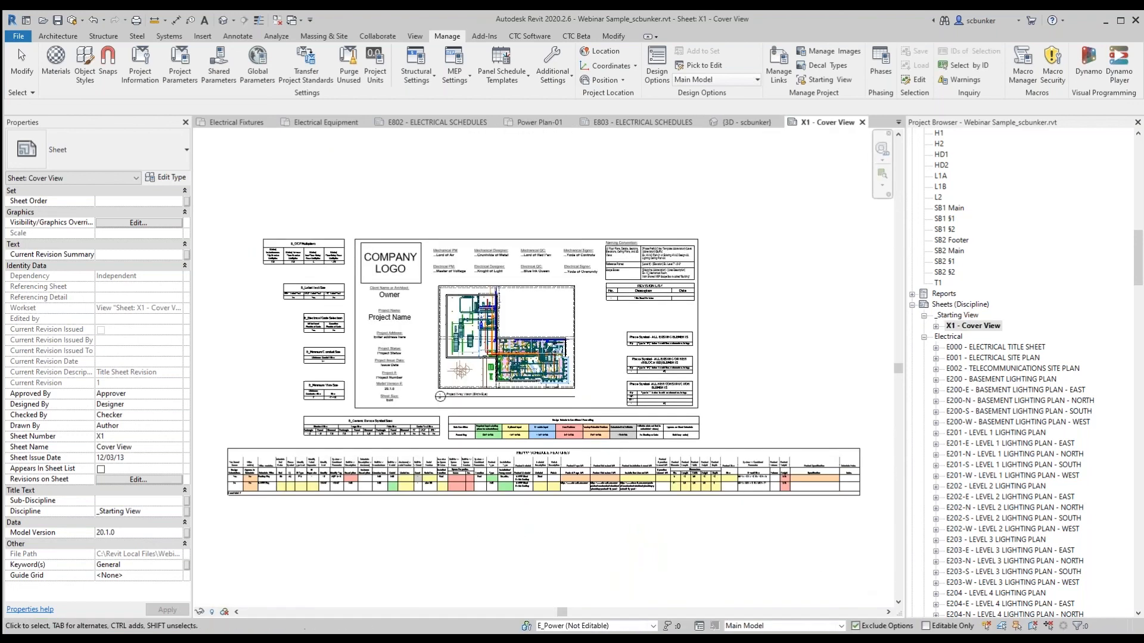
Examine the E_OCP Multipliers and E_Label Text Size schedules on the cover sheet
{"action": "scroll", "coordinate": [368, 293], "scroll_direction": "up", "scroll_amount": 5}
{"action": "scroll", "coordinate": [368, 293], "scroll_direction": "up", "scroll_amount": 2}
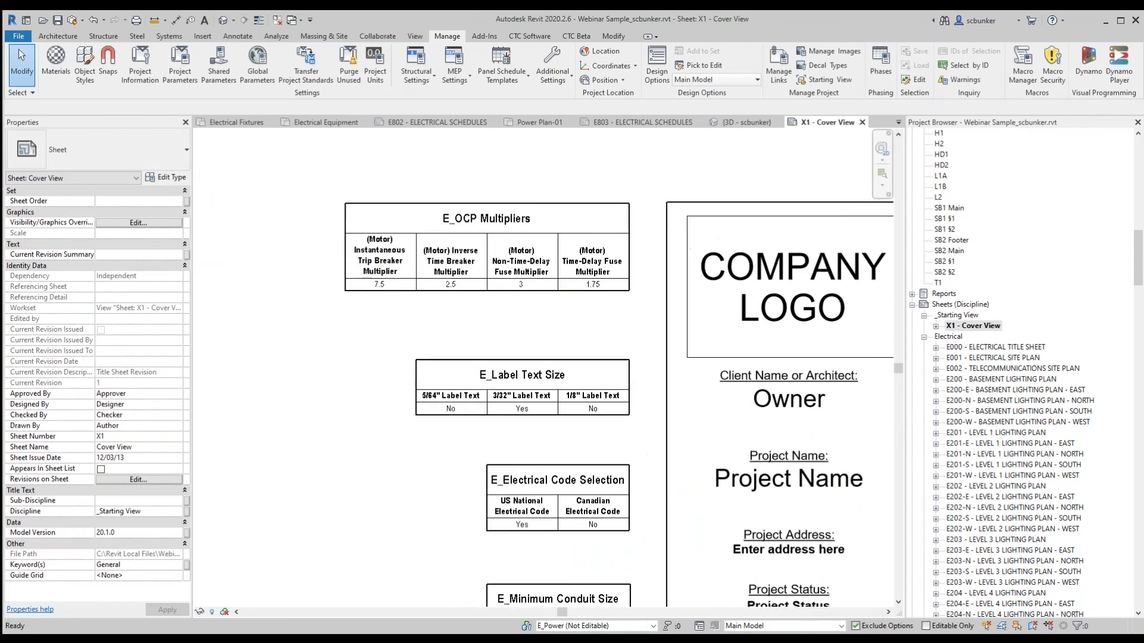
{"action": "scroll", "coordinate": [423, 316], "scroll_direction": "up", "scroll_amount": 1}
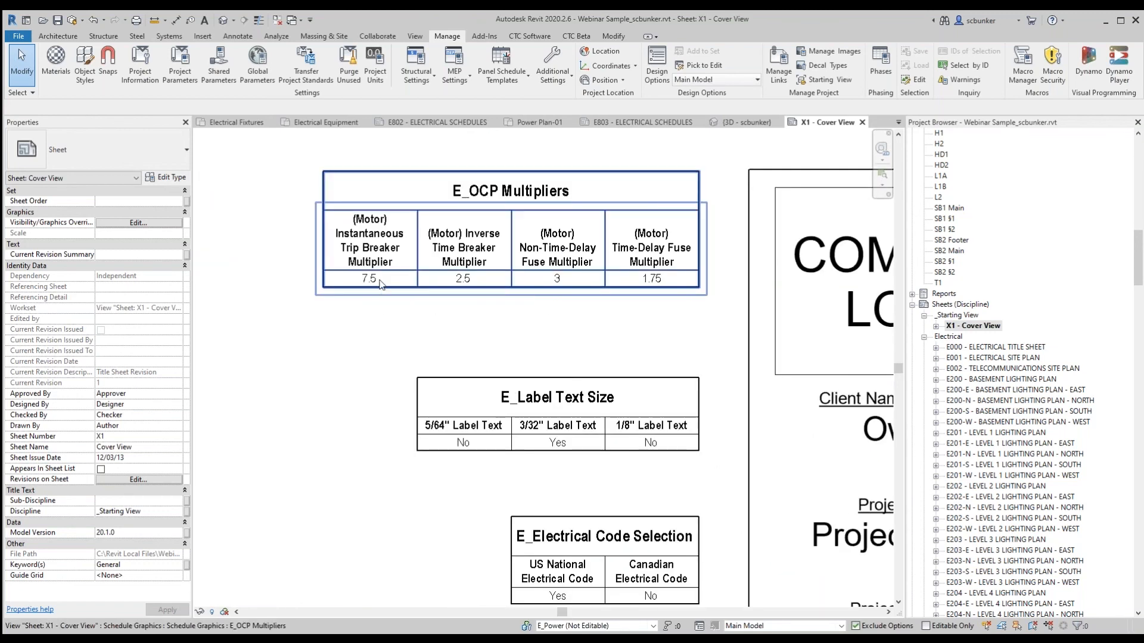
{"action": "middle_click_drag", "start_coordinate": [528, 326], "coordinate": [505, 188]}
{"action": "middle_click_drag", "start_coordinate": [503, 294], "coordinate": [486, 233]}
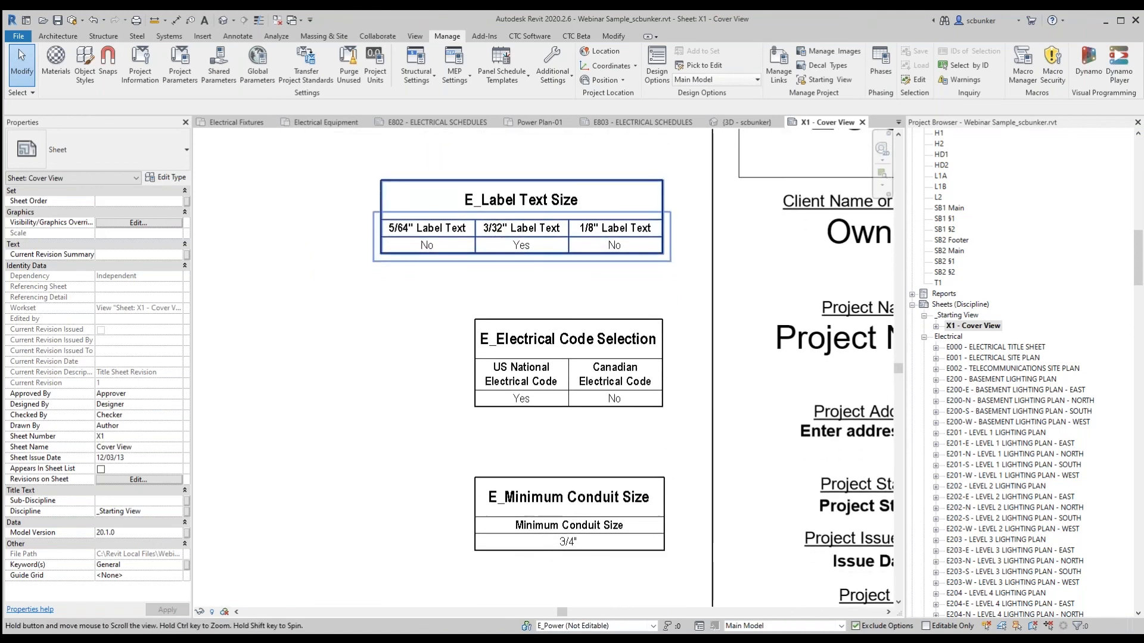
Open the E_Electrical Code Selection schedule from the cover sheet to view its code options, then close it
{"action": "middle_click_drag", "start_coordinate": [499, 292], "coordinate": [445, 187]}
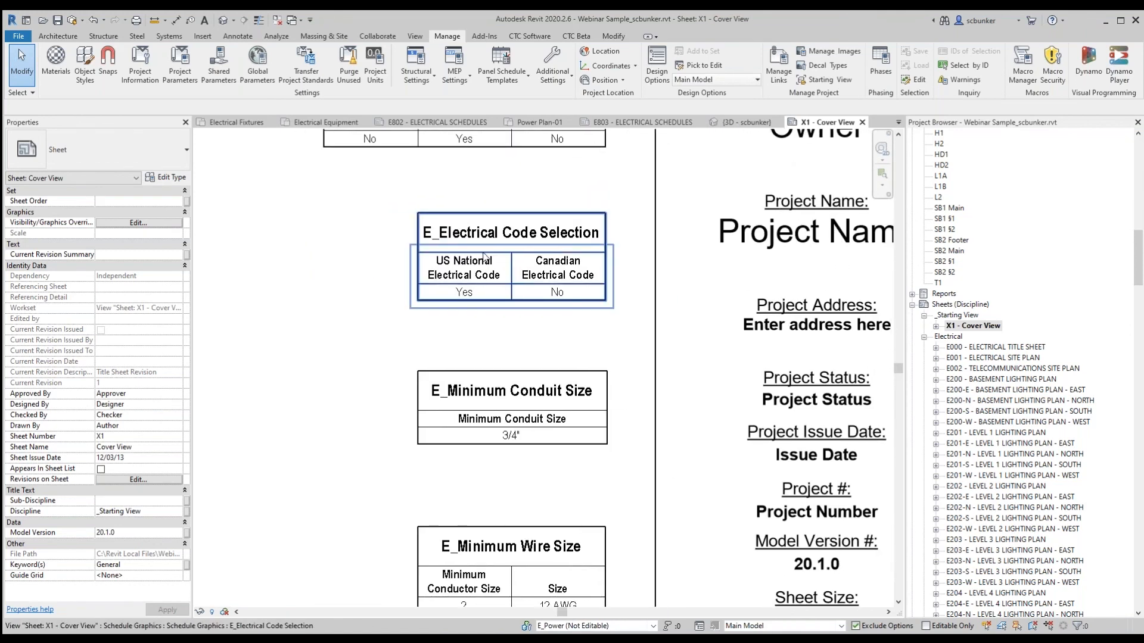
{"action": "double_click", "coordinate": [483, 258]}
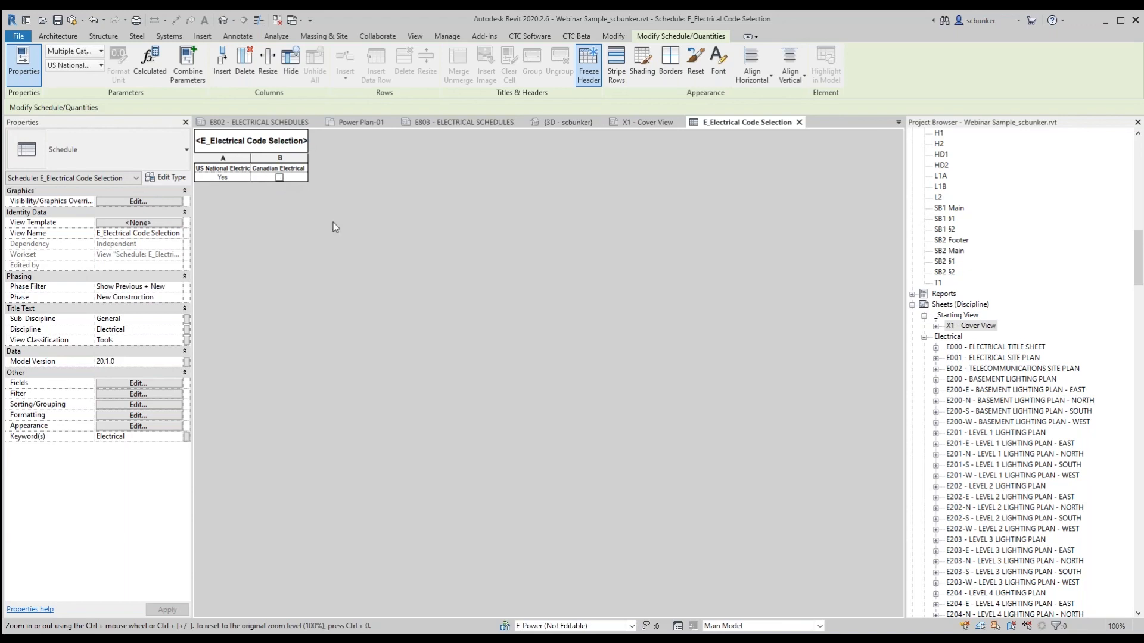
{"action": "left_click", "coordinate": [799, 122]}
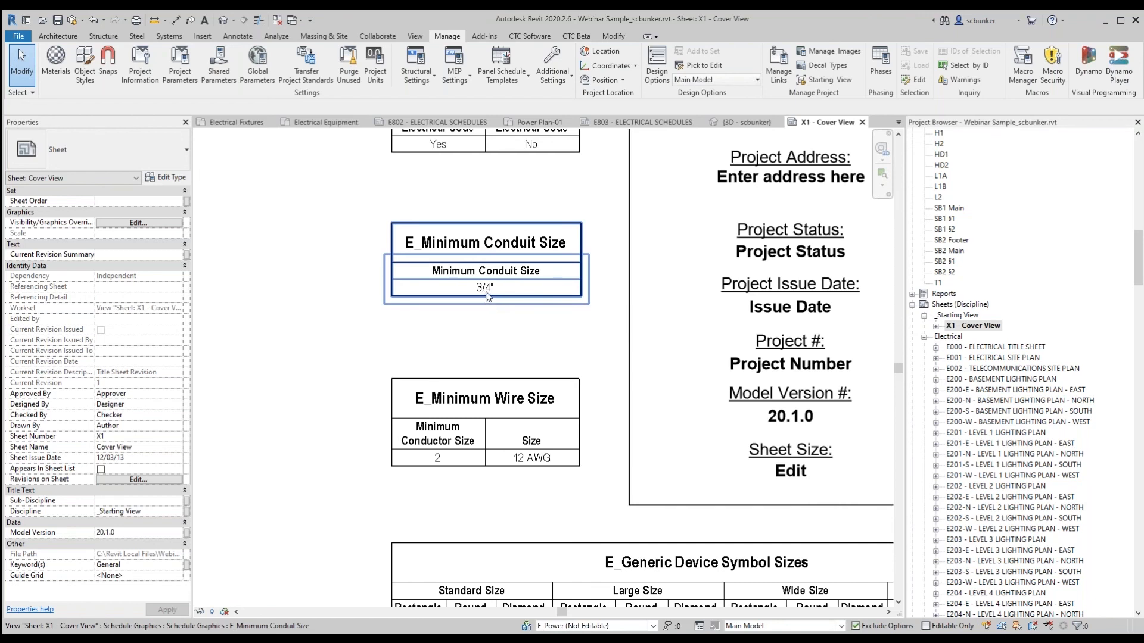
Examine the E_Minimum Conduit Size, E_Minimum Wire Size and E_Generic Device Symbol Sizes schedules on the cover sheet
{"action": "middle_click_drag", "start_coordinate": [546, 326], "coordinate": [535, 217]}
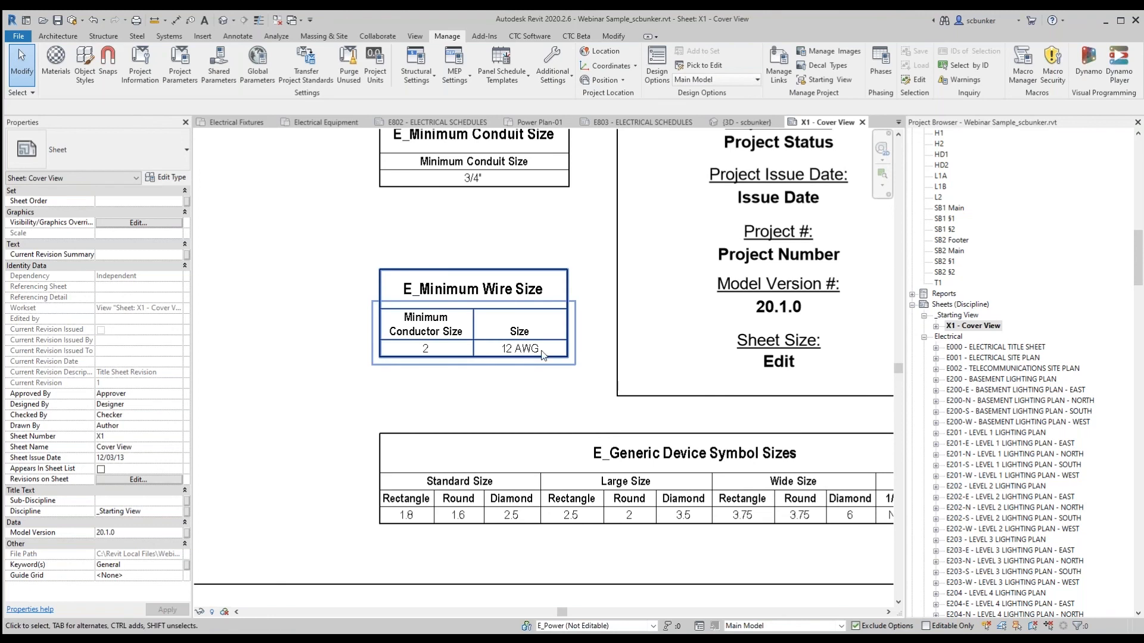
{"action": "scroll", "coordinate": [538, 352], "scroll_direction": "down", "scroll_amount": 5}
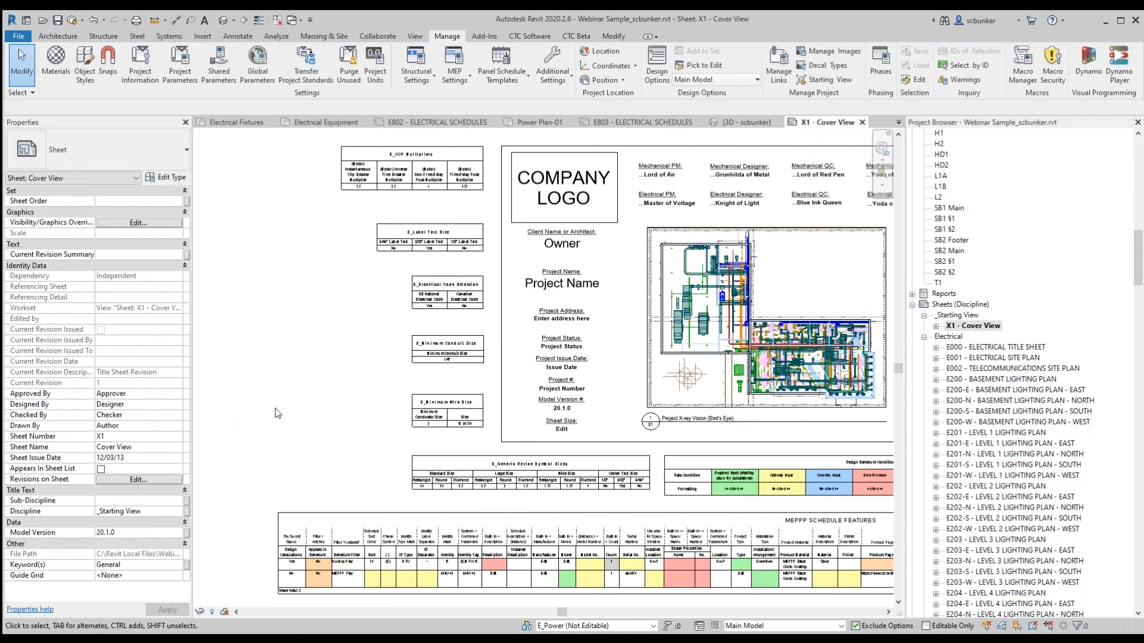
{"action": "scroll", "coordinate": [343, 289], "scroll_direction": "up", "scroll_amount": 4}
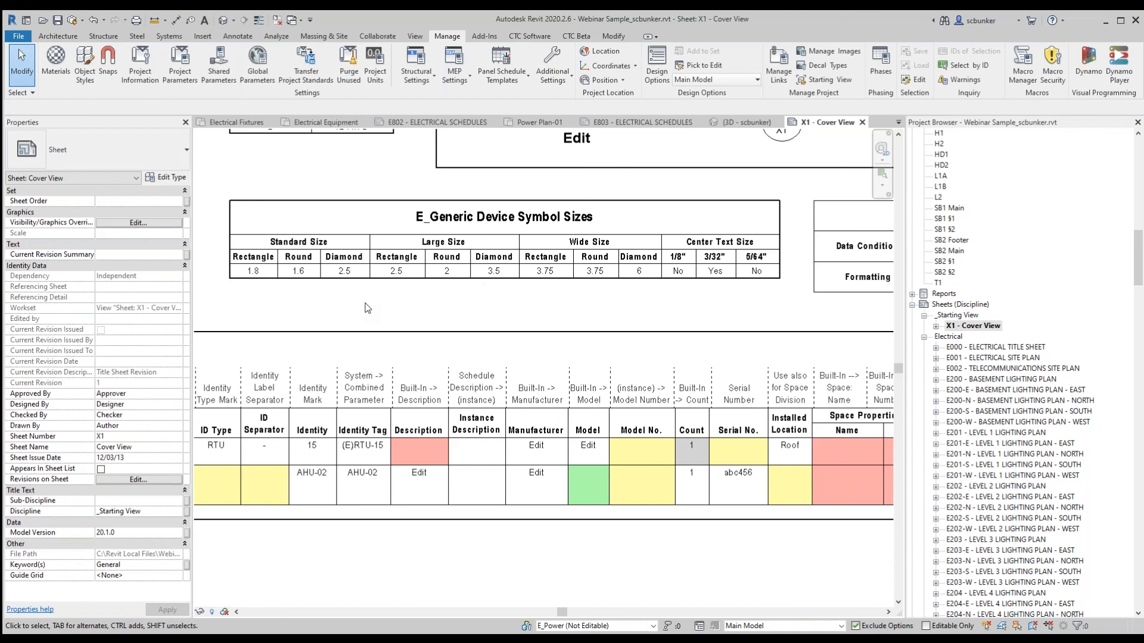
Open floor plan Power Plan-02 and examine the wires and homeruns around the offices and Open Office 201
{"action": "left_click", "coordinate": [538, 122]}
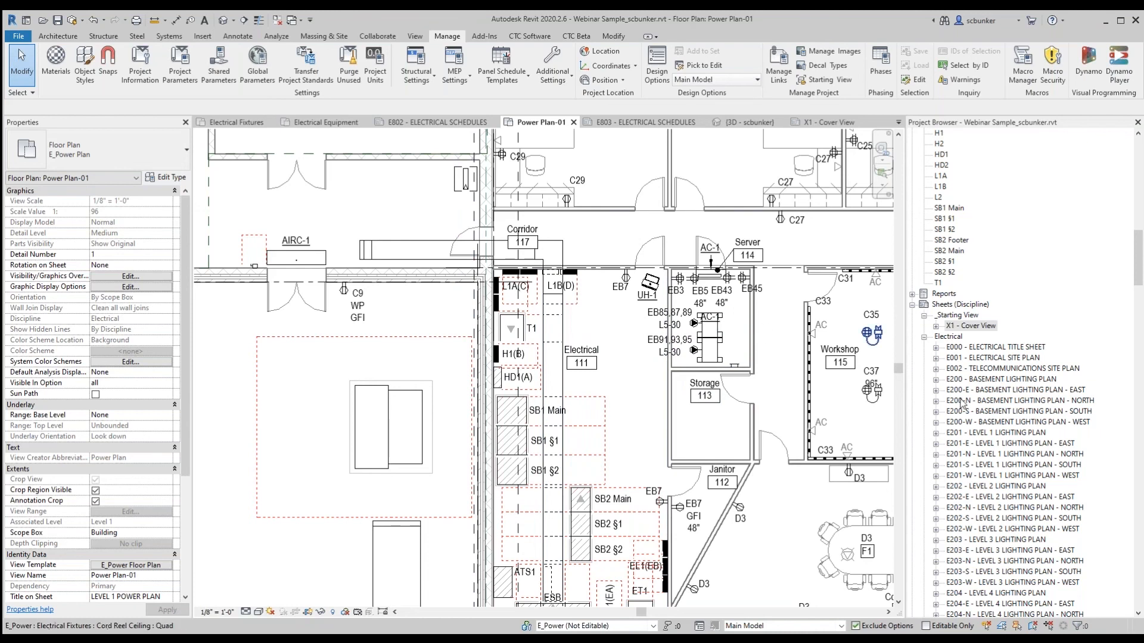
{"action": "left_click_drag", "start_coordinate": [1137, 252], "coordinate": [1132, 159]}
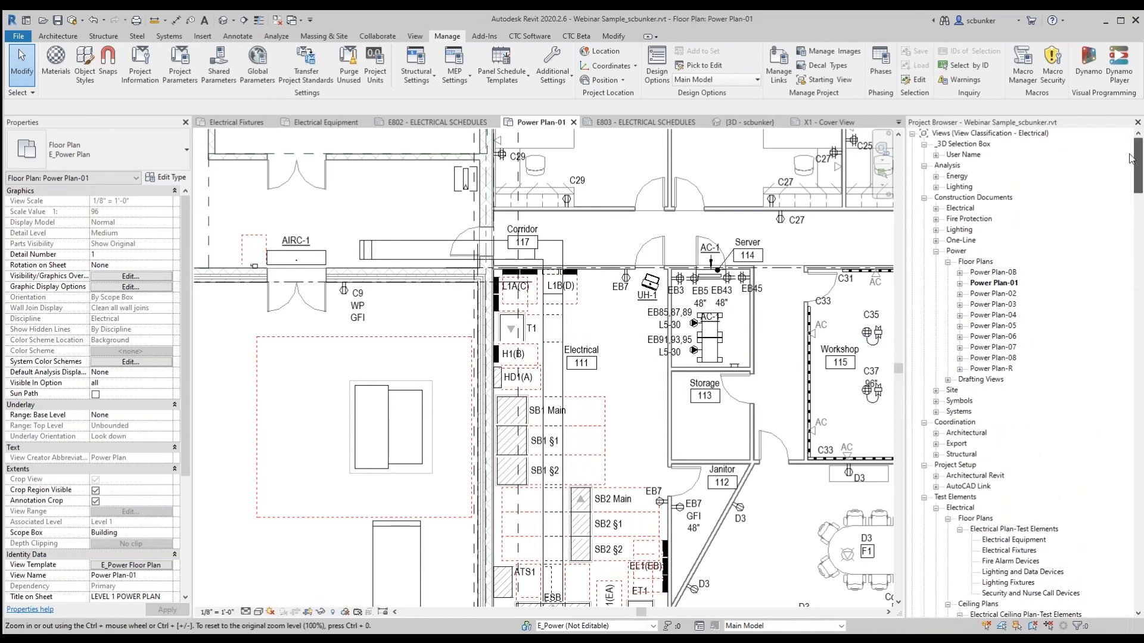
{"action": "double_click", "coordinate": [992, 294]}
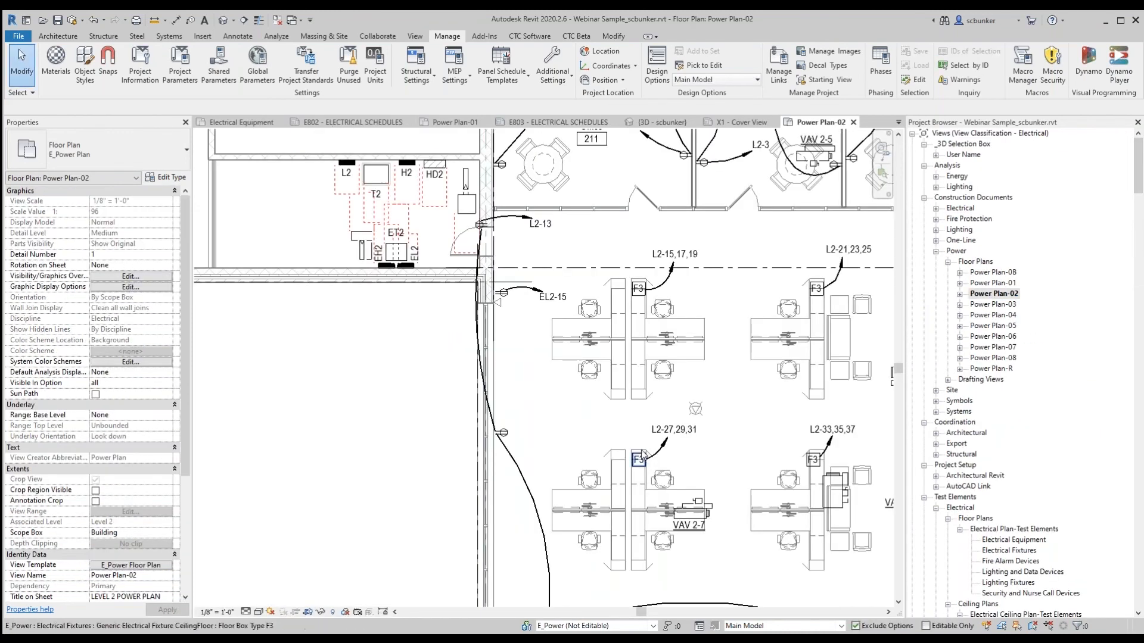
{"action": "scroll", "coordinate": [534, 400], "scroll_direction": "down", "scroll_amount": 1}
{"action": "middle_click_drag", "start_coordinate": [557, 454], "coordinate": [410, 397]}
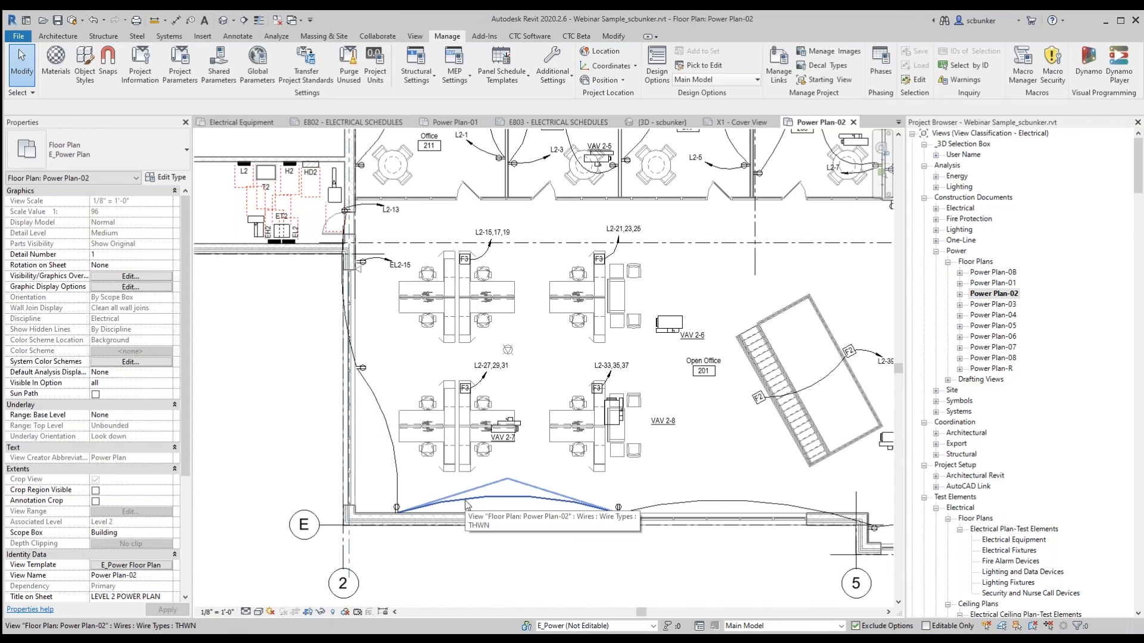
{"action": "scroll", "coordinate": [438, 430], "scroll_direction": "down", "scroll_amount": 3}
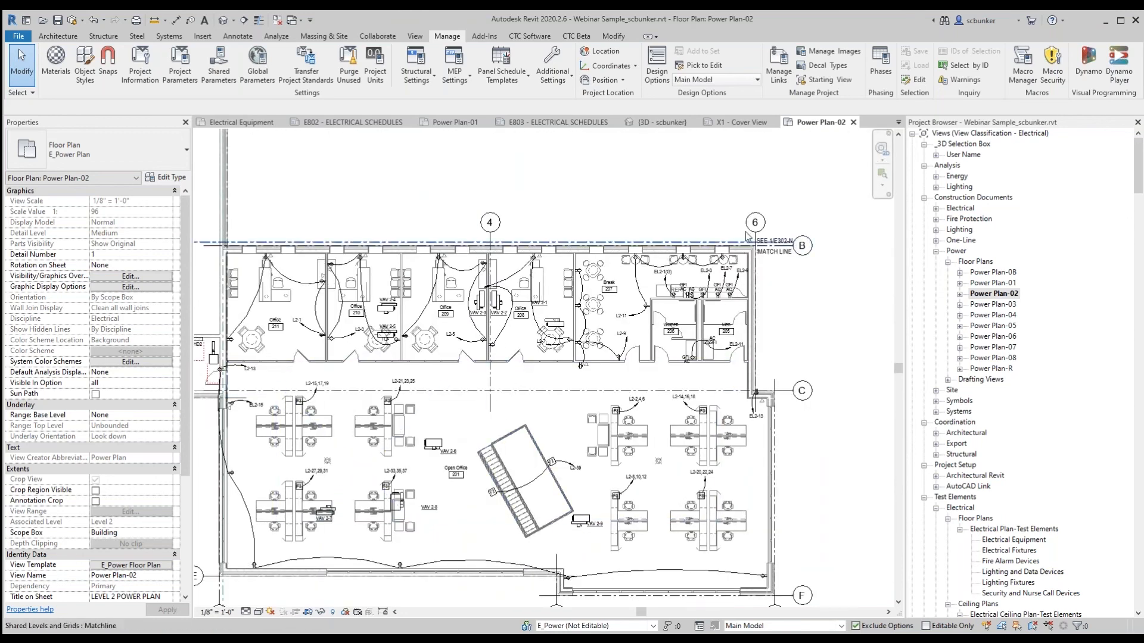
On Power Plan-01, move the C33 circuit tag near the Workshop 115 door slightly closer to the multioutlet assembly
{"action": "left_click", "coordinate": [456, 123]}
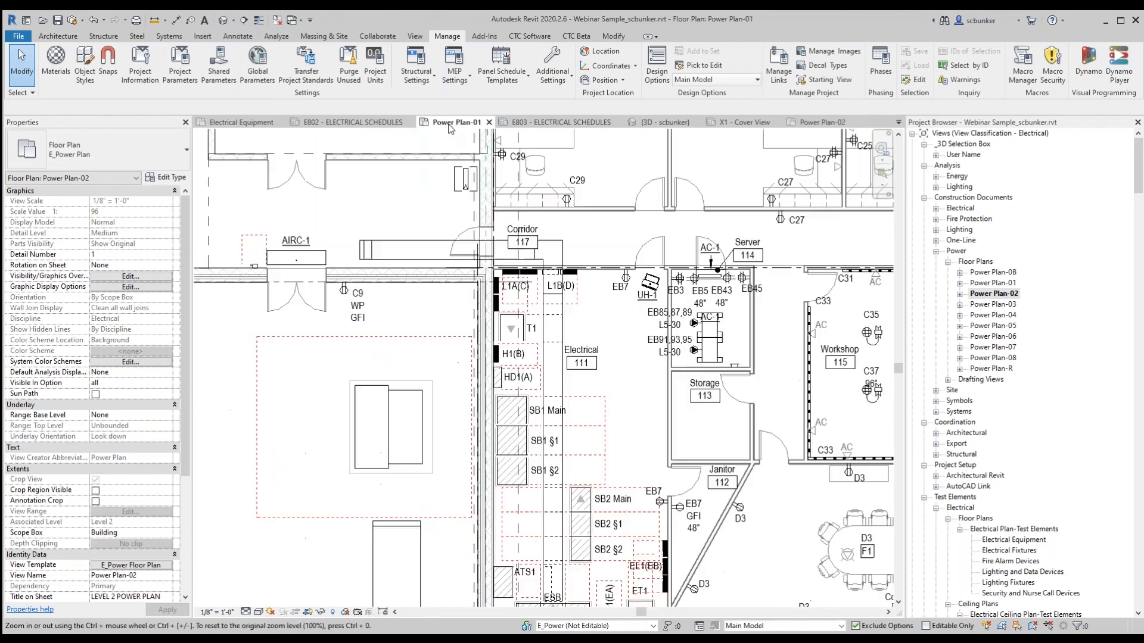
{"action": "scroll", "coordinate": [684, 420], "scroll_direction": "up", "scroll_amount": 5}
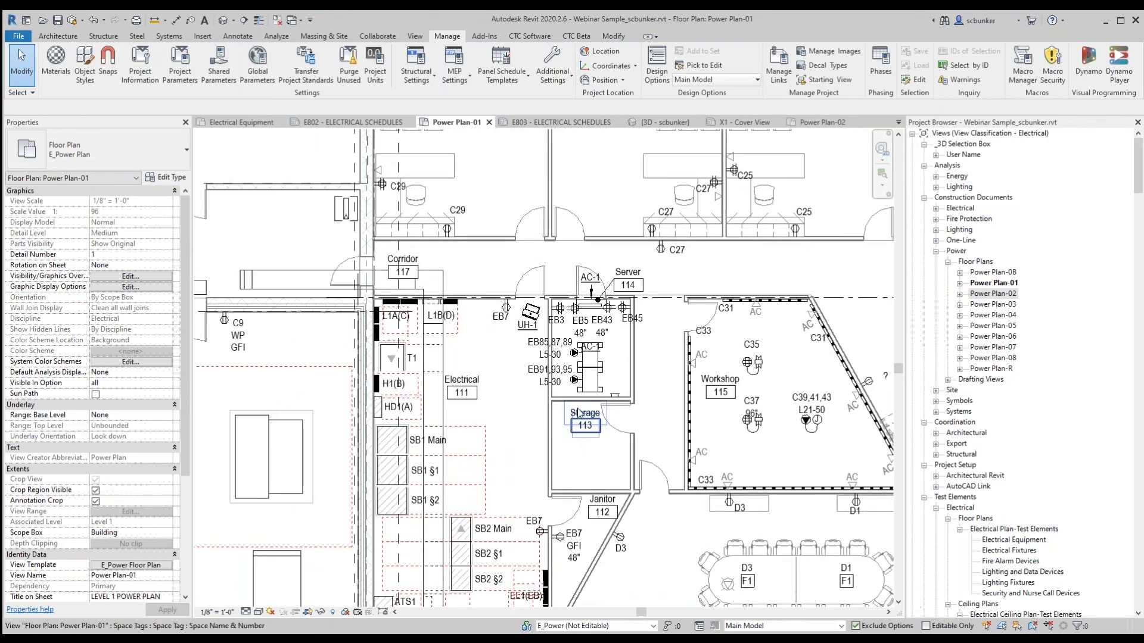
{"action": "scroll", "coordinate": [486, 319], "scroll_direction": "up", "scroll_amount": 2}
{"action": "scroll", "coordinate": [634, 360], "scroll_direction": "down", "scroll_amount": 3}
{"action": "middle_click_drag", "start_coordinate": [692, 381], "coordinate": [371, 378]}
{"action": "scroll", "coordinate": [373, 371], "scroll_direction": "up", "scroll_amount": 3}
{"action": "middle_click_drag", "start_coordinate": [383, 317], "coordinate": [399, 265]}
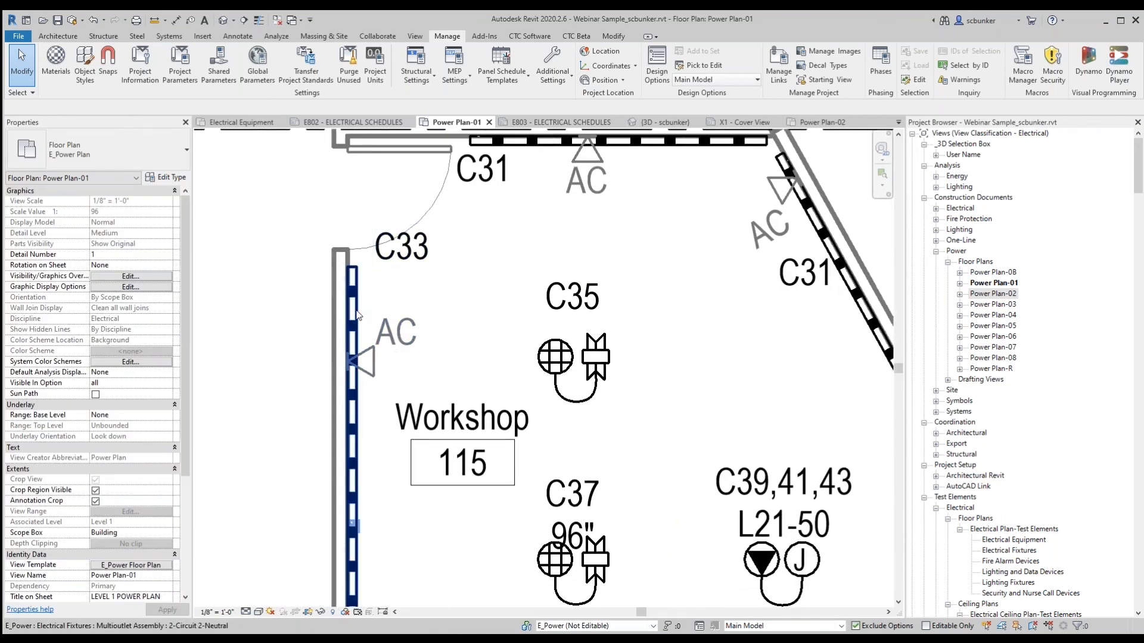
{"action": "left_click", "coordinate": [401, 246]}
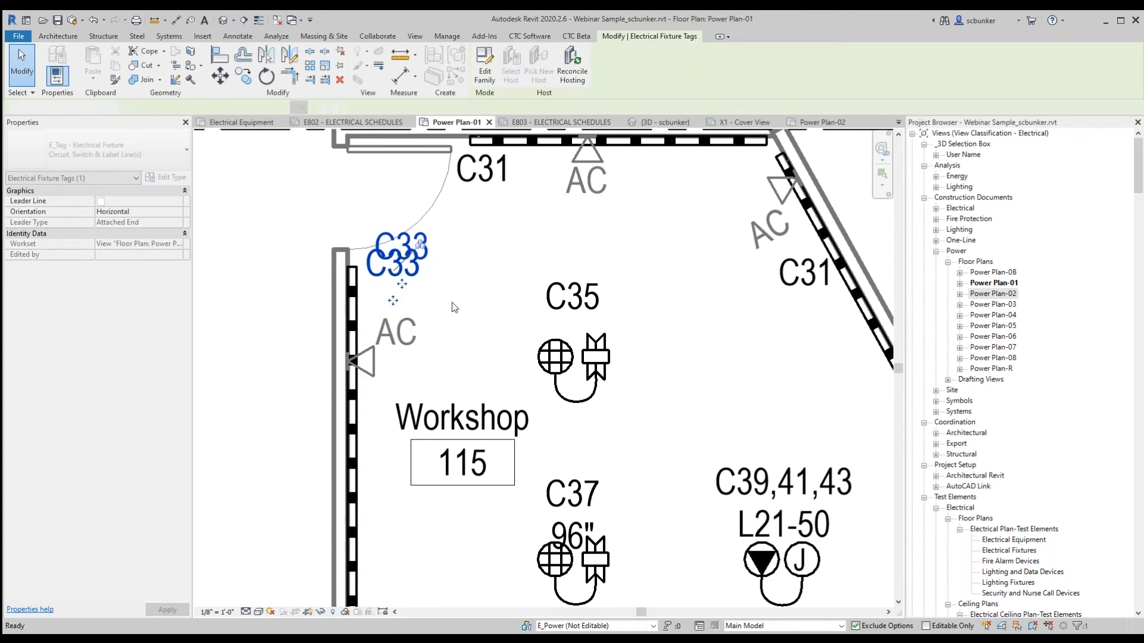
{"action": "left_click", "coordinate": [425, 309]}
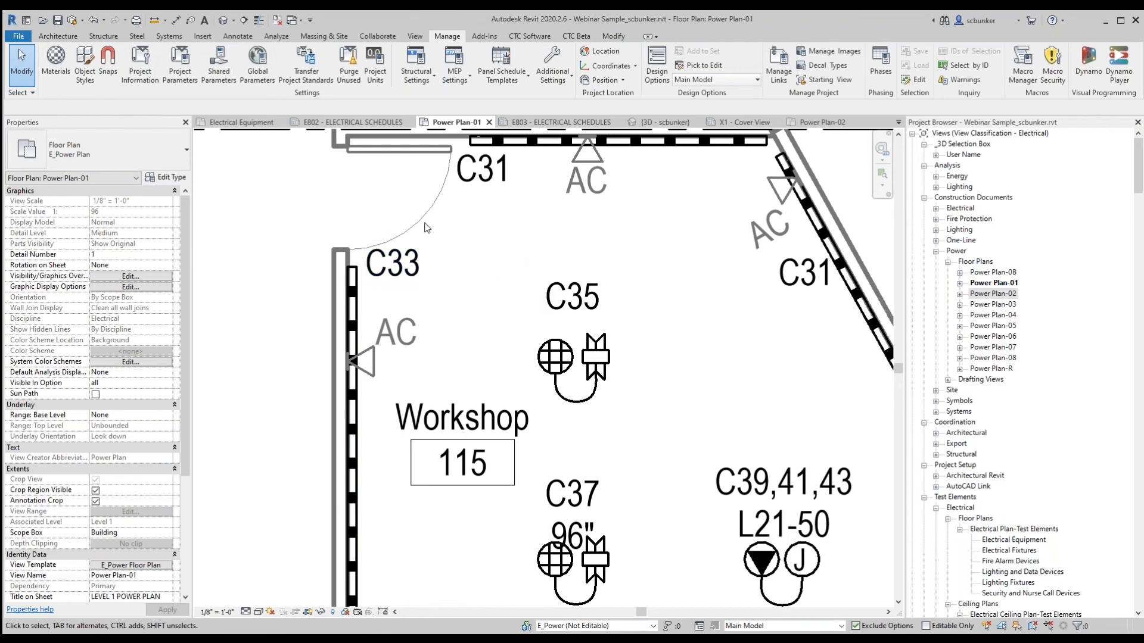
Switch to sheet E802 and examine the Panel ID Schedule beside panelboard L1A's schedule
{"action": "left_click", "coordinate": [371, 124]}
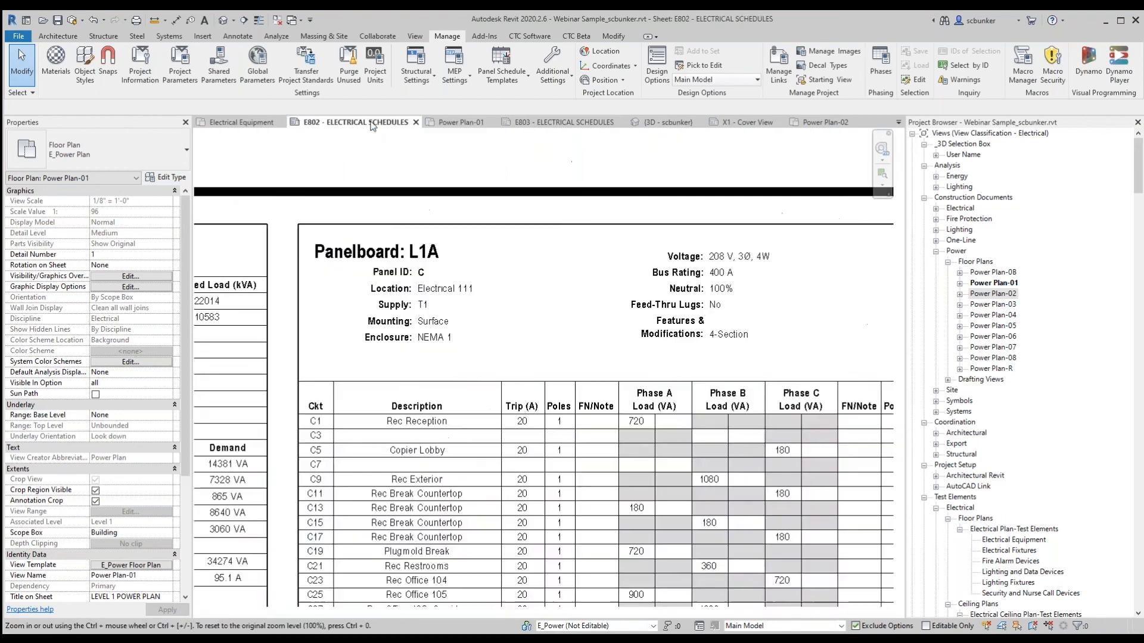
{"action": "scroll", "coordinate": [507, 286], "scroll_direction": "down", "scroll_amount": 3}
{"action": "middle_click_drag", "start_coordinate": [524, 280], "coordinate": [566, 154]}
{"action": "scroll", "coordinate": [566, 154], "scroll_direction": "down", "scroll_amount": 2}
{"action": "scroll", "coordinate": [453, 413], "scroll_direction": "up", "scroll_amount": 4}
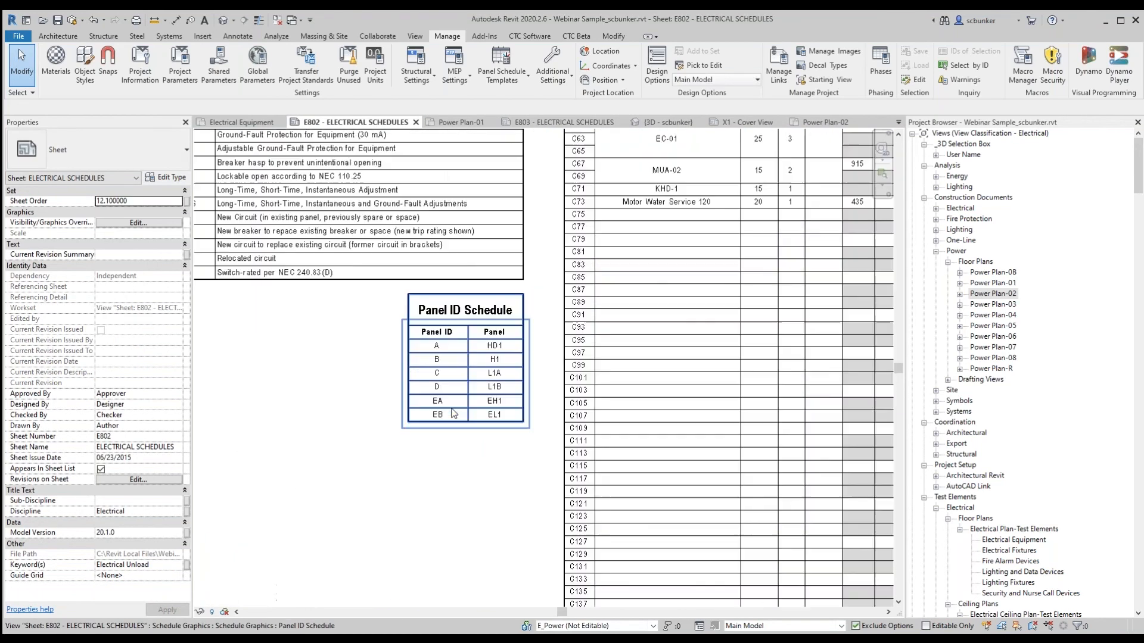
{"action": "scroll", "coordinate": [453, 413], "scroll_direction": "up", "scroll_amount": 2}
{"action": "scroll", "coordinate": [441, 365], "scroll_direction": "down", "scroll_amount": 4}
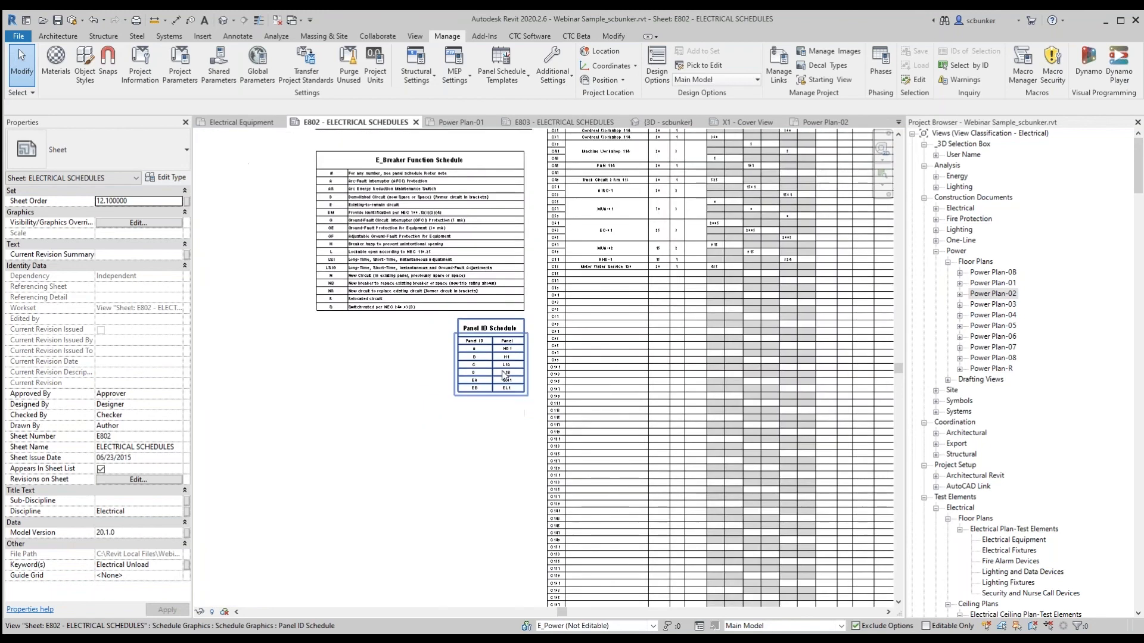
{"action": "scroll", "coordinate": [477, 358], "scroll_direction": "up", "scroll_amount": 3}
{"action": "scroll", "coordinate": [526, 381], "scroll_direction": "down", "scroll_amount": 2}
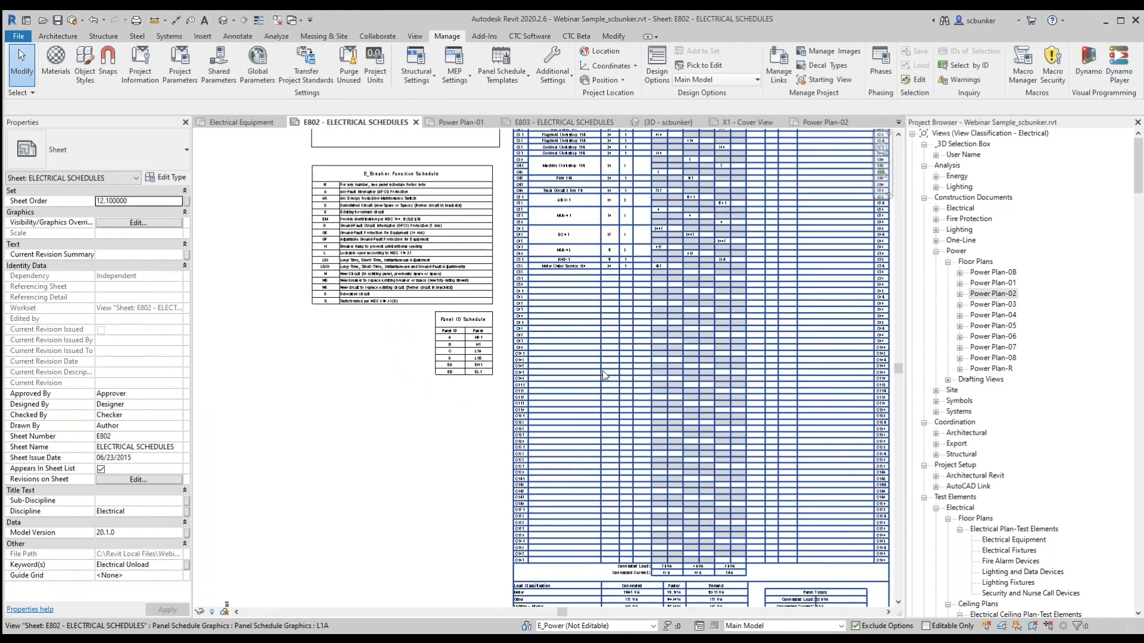
{"action": "scroll", "coordinate": [471, 352], "scroll_direction": "up", "scroll_amount": 5}
{"action": "scroll", "coordinate": [323, 344], "scroll_direction": "down", "scroll_amount": 1}
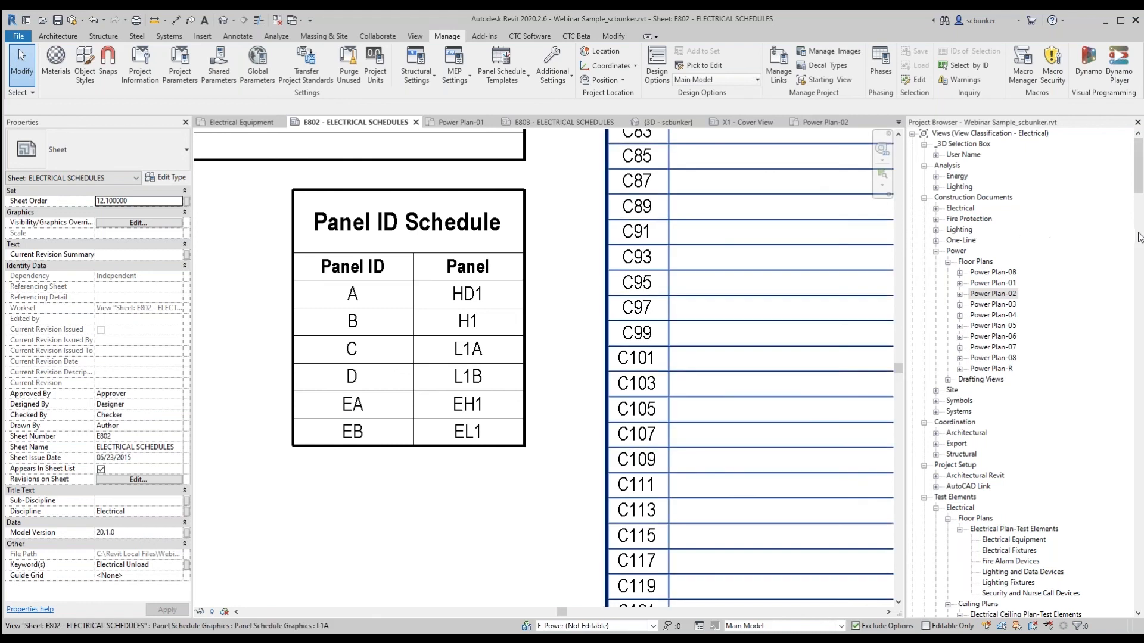
Open sheet E000 - Electrical Title Sheet and read the Wiring notes in the symbol legend
{"action": "left_click_drag", "start_coordinate": [1134, 185], "coordinate": [1136, 266]}
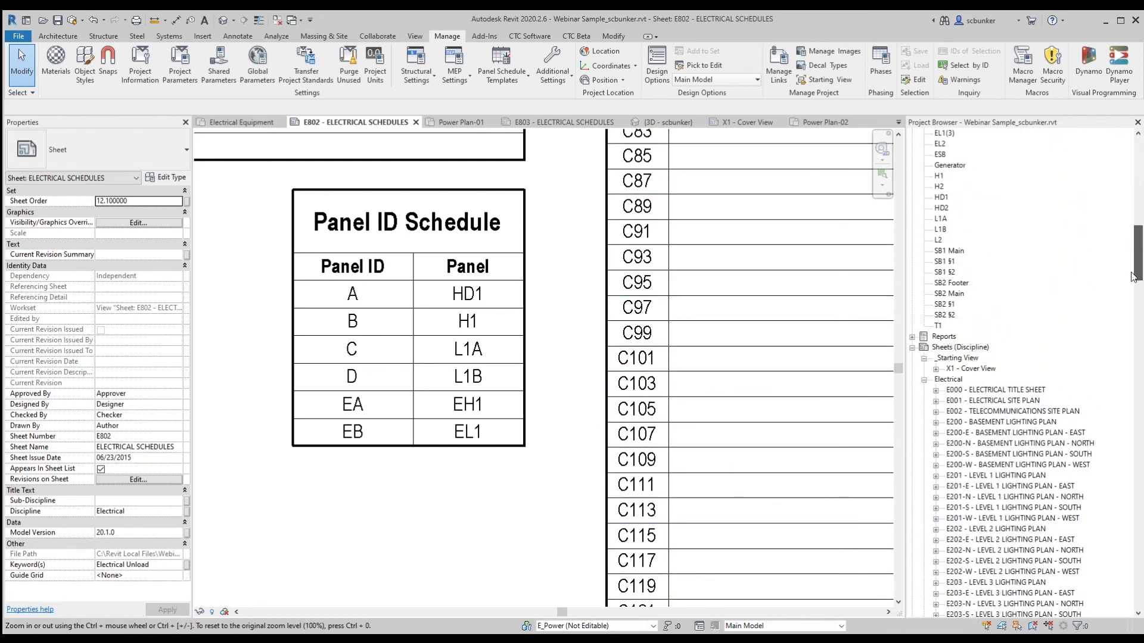
{"action": "left_click", "coordinate": [1016, 391]}
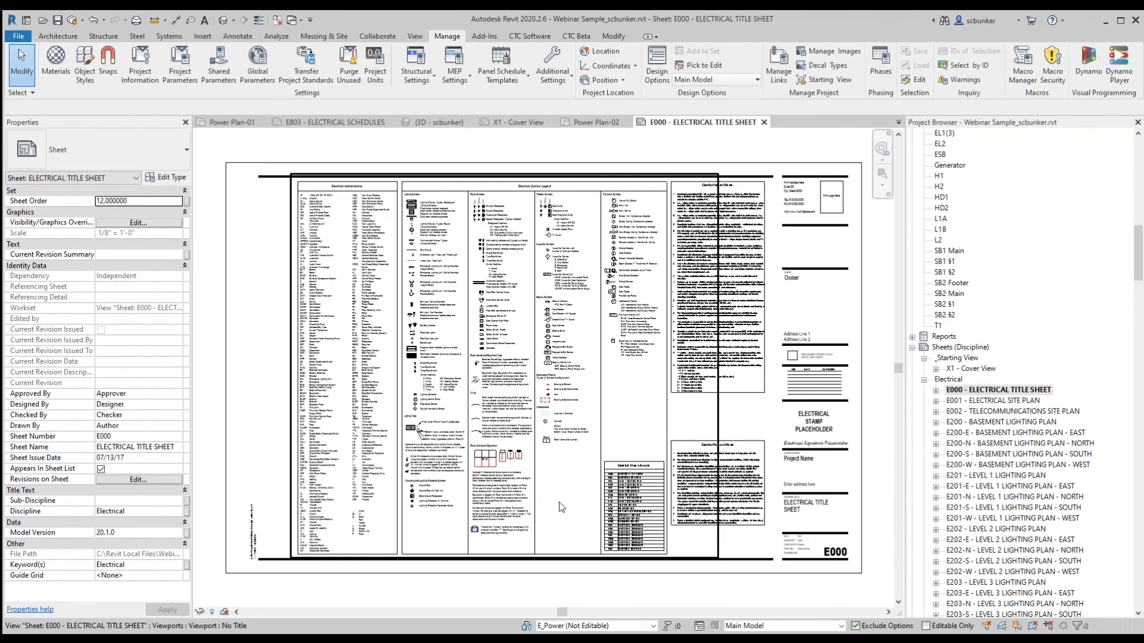
{"action": "scroll", "coordinate": [542, 487], "scroll_direction": "up", "scroll_amount": 5}
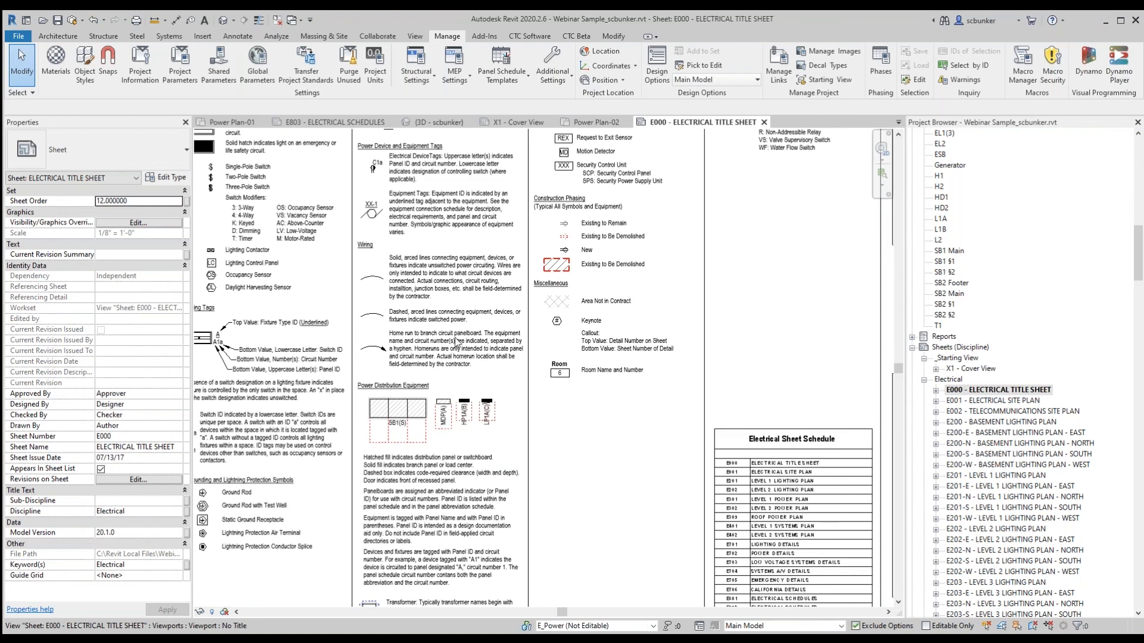
{"action": "scroll", "coordinate": [454, 340], "scroll_direction": "up", "scroll_amount": 2}
{"action": "scroll", "coordinate": [373, 307], "scroll_direction": "up", "scroll_amount": 2}
{"action": "scroll", "coordinate": [287, 366], "scroll_direction": "down", "scroll_amount": 2}
{"action": "scroll", "coordinate": [286, 365], "scroll_direction": "up", "scroll_amount": 3}
{"action": "scroll", "coordinate": [286, 366], "scroll_direction": "down", "scroll_amount": 1}
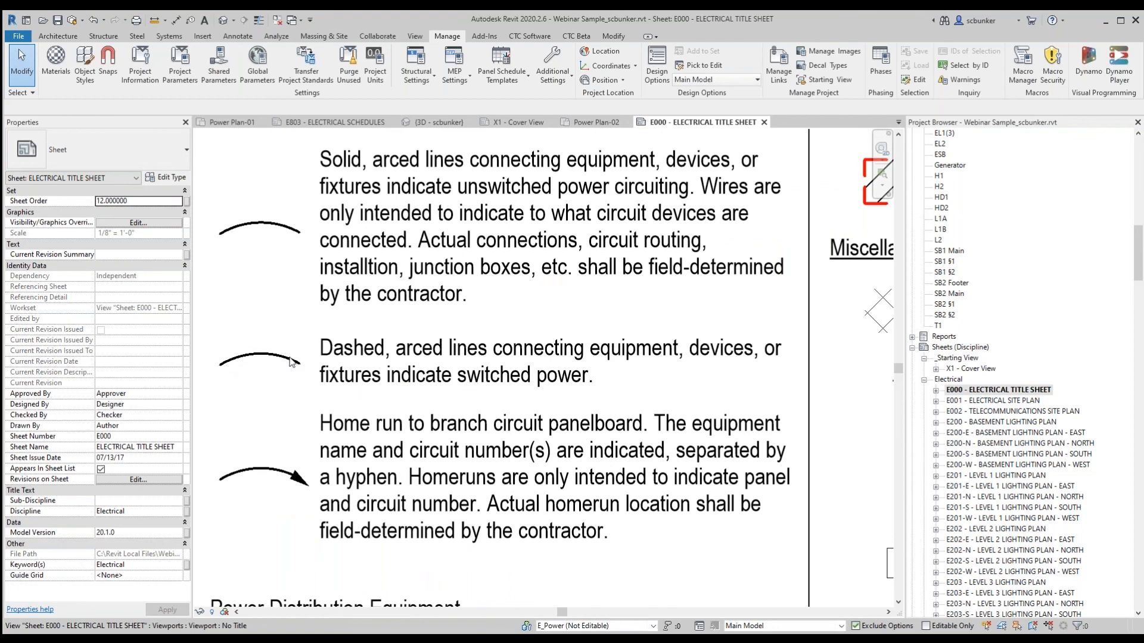
Examine the Lighting Tags and Power Distribution Equipment sections of the symbol legend on the title sheet
{"action": "scroll", "coordinate": [286, 366], "scroll_direction": "down", "scroll_amount": 3}
{"action": "middle_click_drag", "start_coordinate": [465, 558], "coordinate": [487, 581]}
{"action": "scroll", "coordinate": [487, 581], "scroll_direction": "down", "scroll_amount": 1}
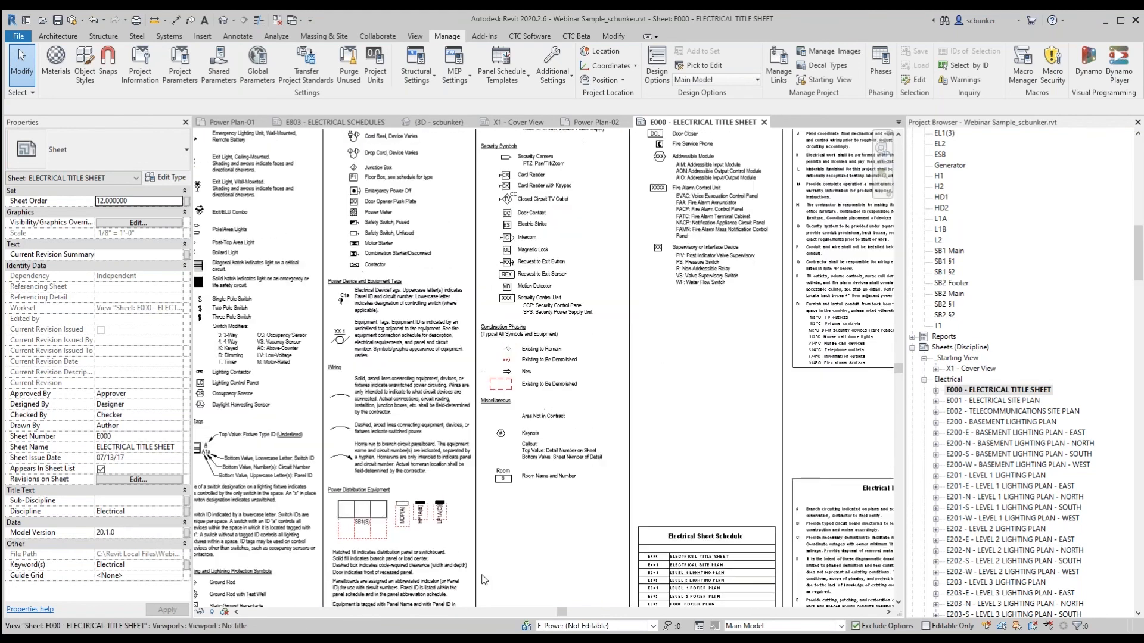
{"action": "scroll", "coordinate": [535, 351], "scroll_direction": "down", "scroll_amount": 1}
{"action": "middle_click_drag", "start_coordinate": [500, 494], "coordinate": [454, 602]}
{"action": "middle_click_drag", "start_coordinate": [614, 390], "coordinate": [455, 549]}
{"action": "middle_click_drag", "start_coordinate": [576, 386], "coordinate": [740, 175]}
{"action": "middle_click_drag", "start_coordinate": [494, 548], "coordinate": [629, 410]}
{"action": "scroll", "coordinate": [290, 251], "scroll_direction": "up", "scroll_amount": 3}
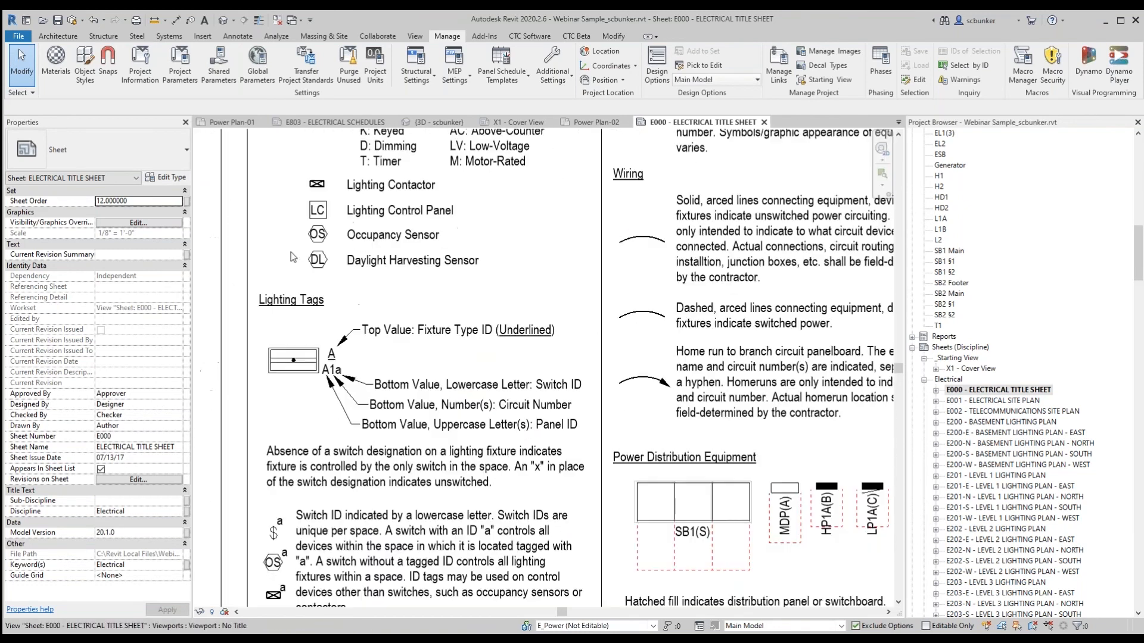
{"action": "middle_click_drag", "start_coordinate": [416, 376], "coordinate": [250, 211]}
{"action": "middle_click_drag", "start_coordinate": [603, 456], "coordinate": [485, 263]}
{"action": "middle_click_drag", "start_coordinate": [513, 351], "coordinate": [514, 358]}
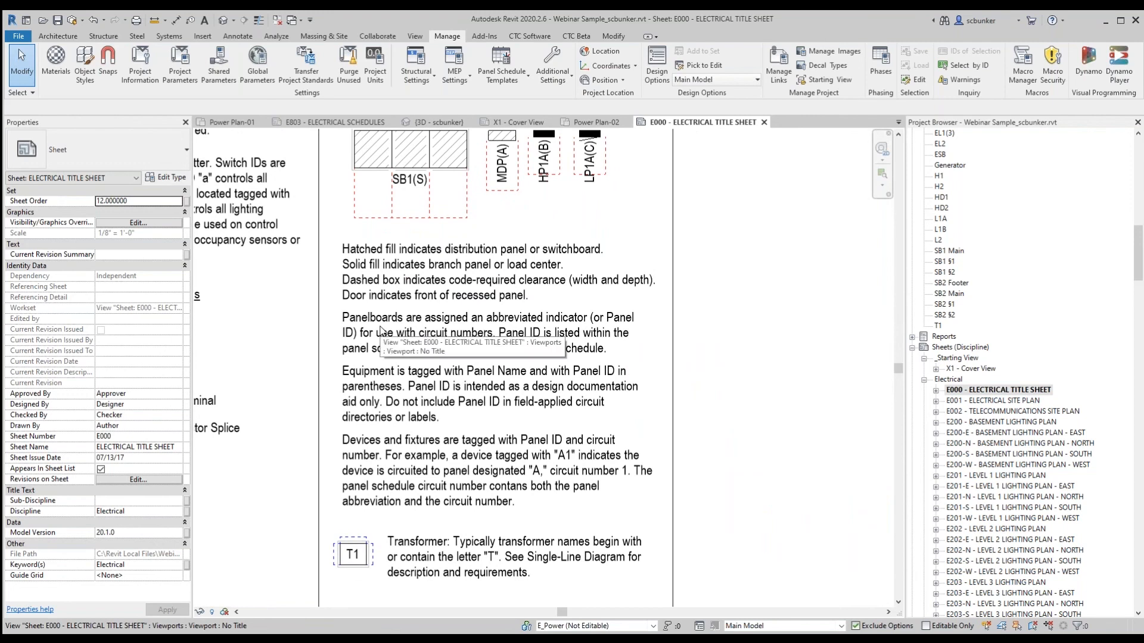
{"action": "scroll", "coordinate": [384, 329], "scroll_direction": "down", "scroll_amount": 1}
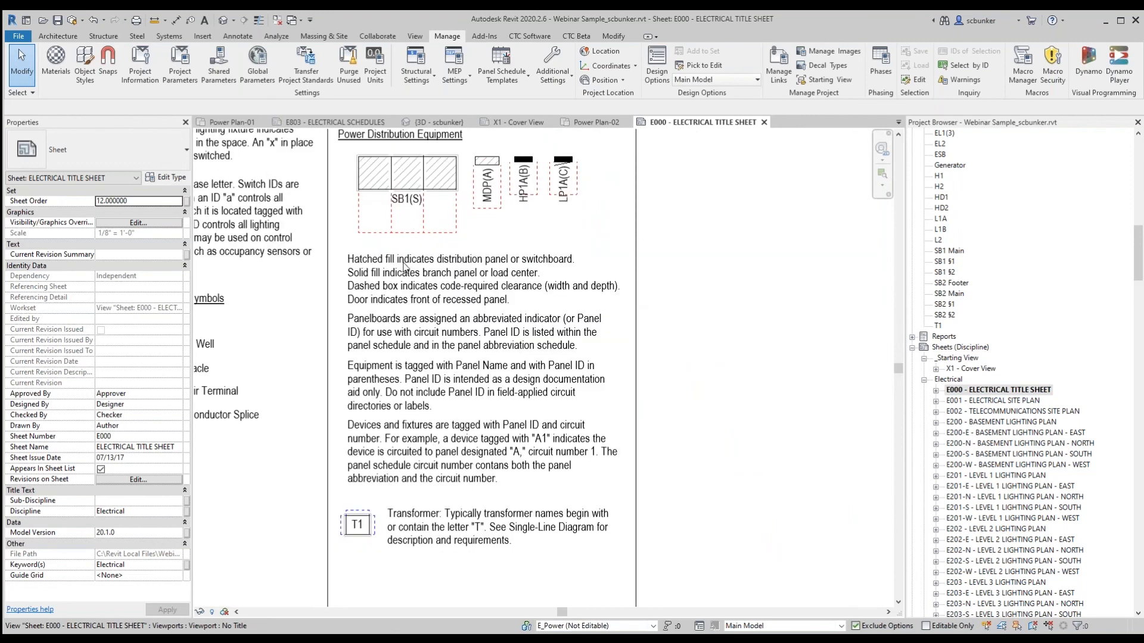
Compare the legend's Lighting Tags explanation with the Power Device and Equipment Tags section
{"action": "scroll", "coordinate": [396, 379], "scroll_direction": "down", "scroll_amount": 1}
{"action": "middle_click_drag", "start_coordinate": [394, 375], "coordinate": [679, 510]}
{"action": "scroll", "coordinate": [457, 238], "scroll_direction": "up", "scroll_amount": 3}
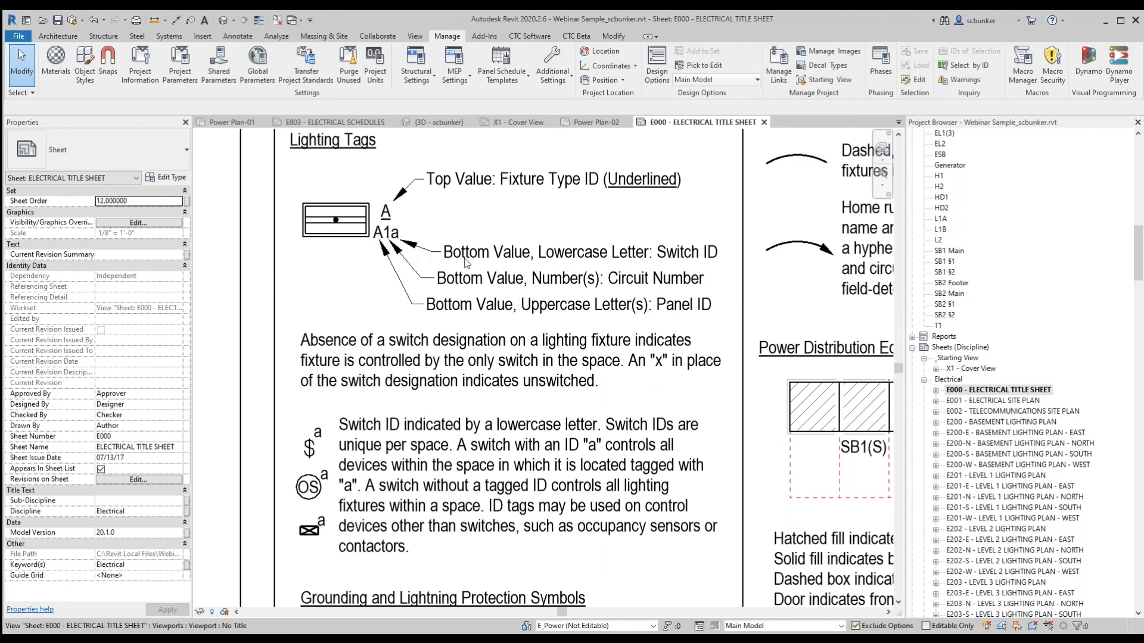
{"action": "scroll", "coordinate": [588, 319], "scroll_direction": "down", "scroll_amount": 5}
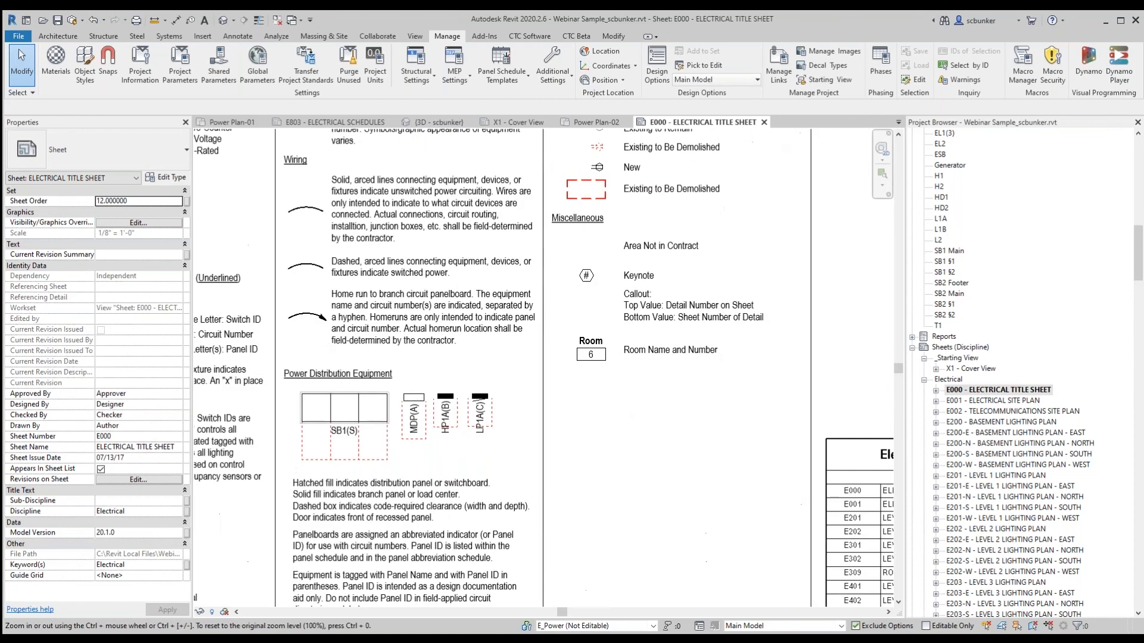
{"action": "scroll", "coordinate": [538, 522], "scroll_direction": "up", "scroll_amount": 5}
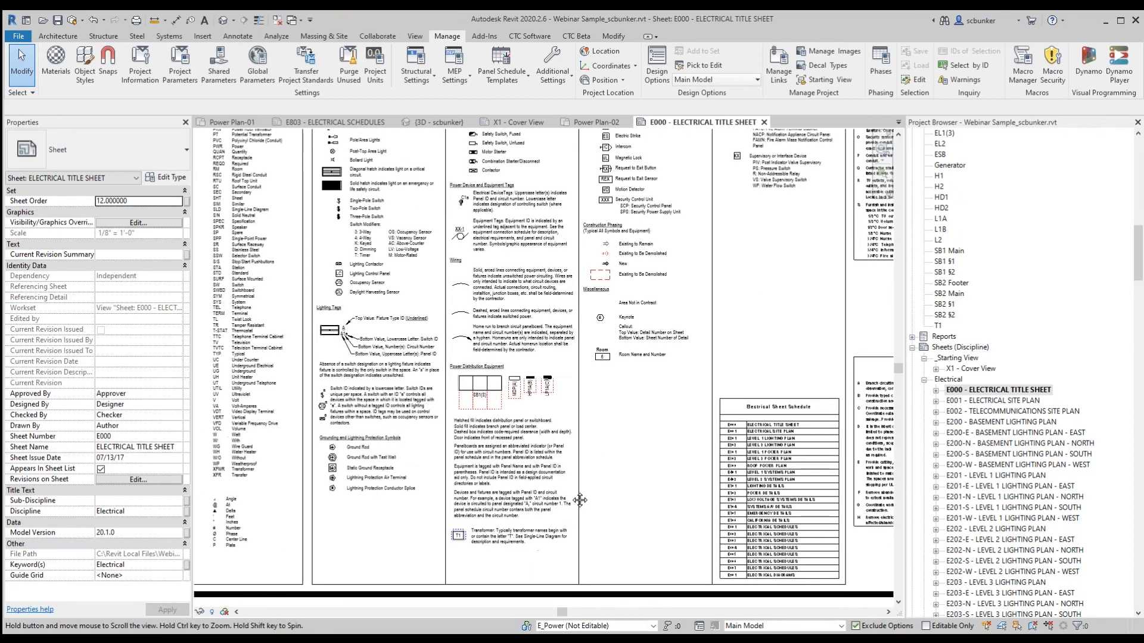
{"action": "middle_click_drag", "start_coordinate": [497, 314], "coordinate": [372, 280]}
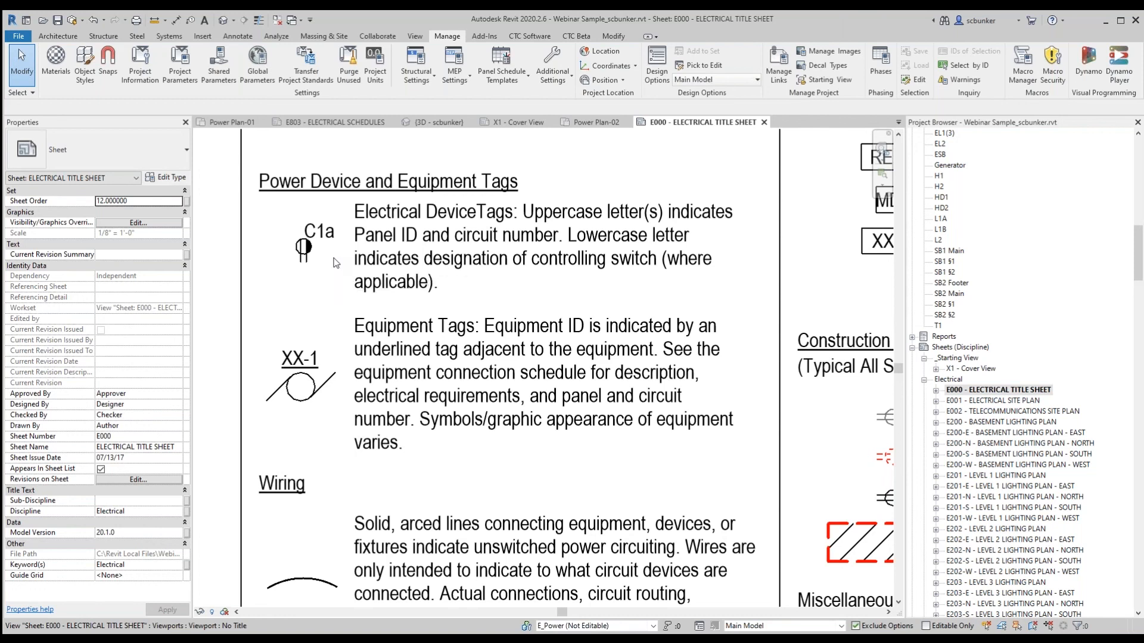
{"action": "scroll", "coordinate": [337, 265], "scroll_direction": "down", "scroll_amount": 3}
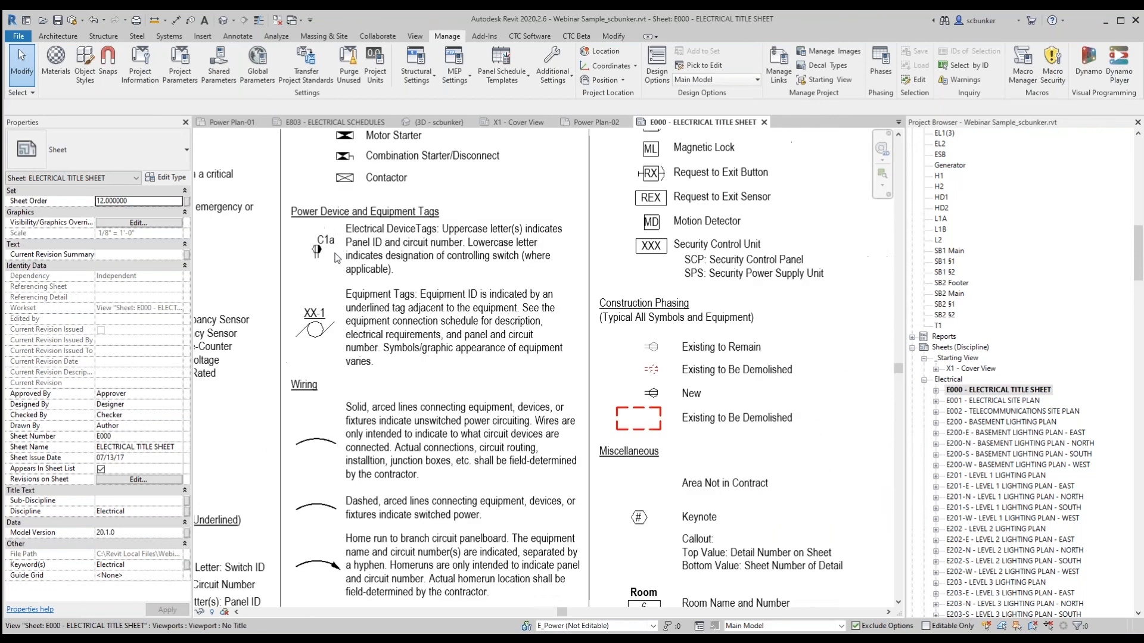
{"action": "scroll", "coordinate": [749, 376], "scroll_direction": "down", "scroll_amount": 3}
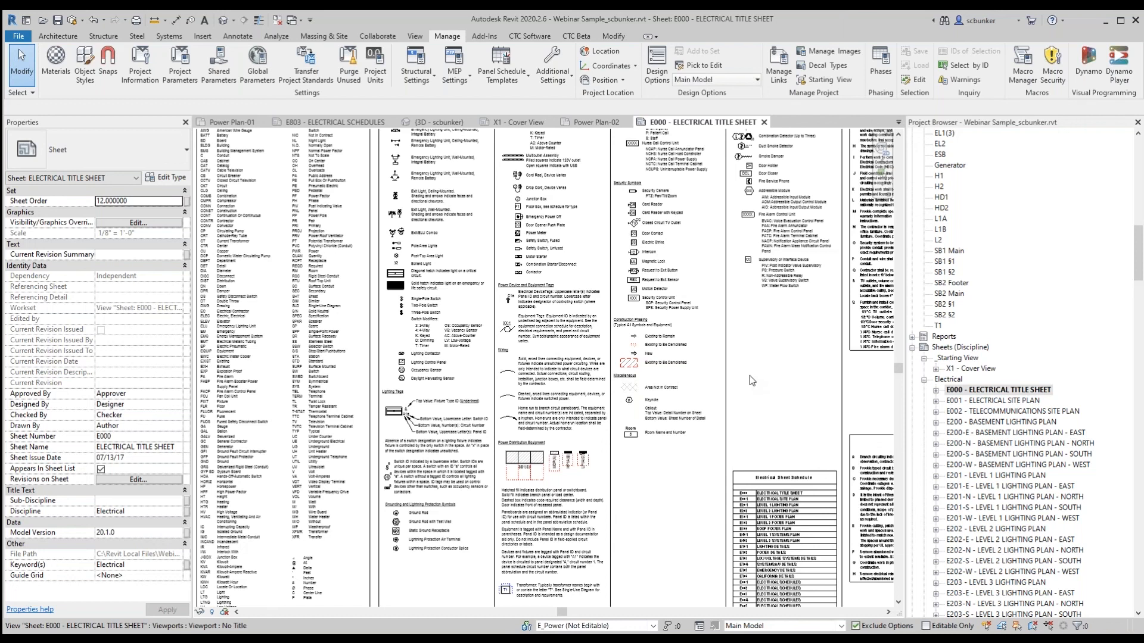
Select the Electrical Symbols List viewport and fit the whole title sheet in the view
{"action": "left_click", "coordinate": [753, 386]}
{"action": "key", "text": "z"}
{"action": "key", "text": "f"}
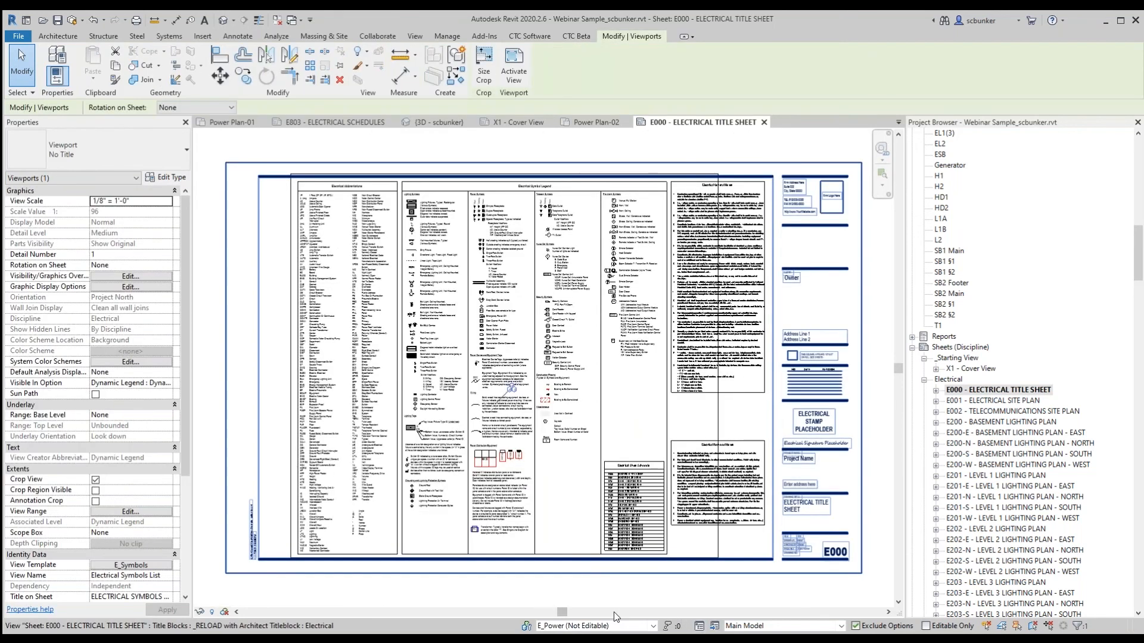
{"action": "left_click", "coordinate": [614, 612]}
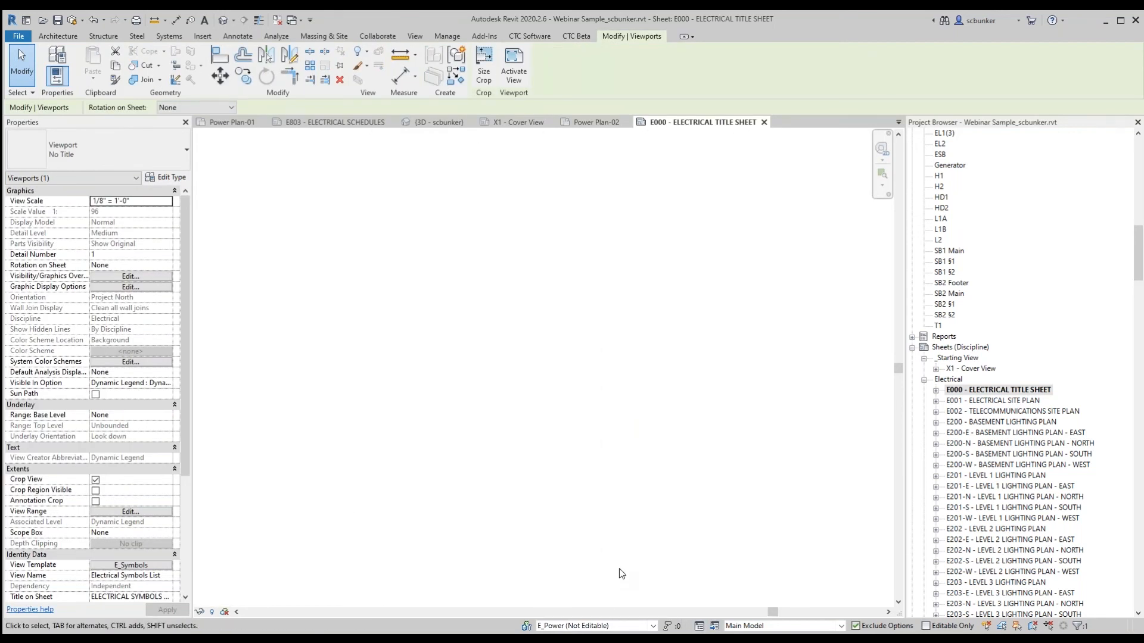
{"action": "key", "text": "z"}
{"action": "key", "text": "f"}
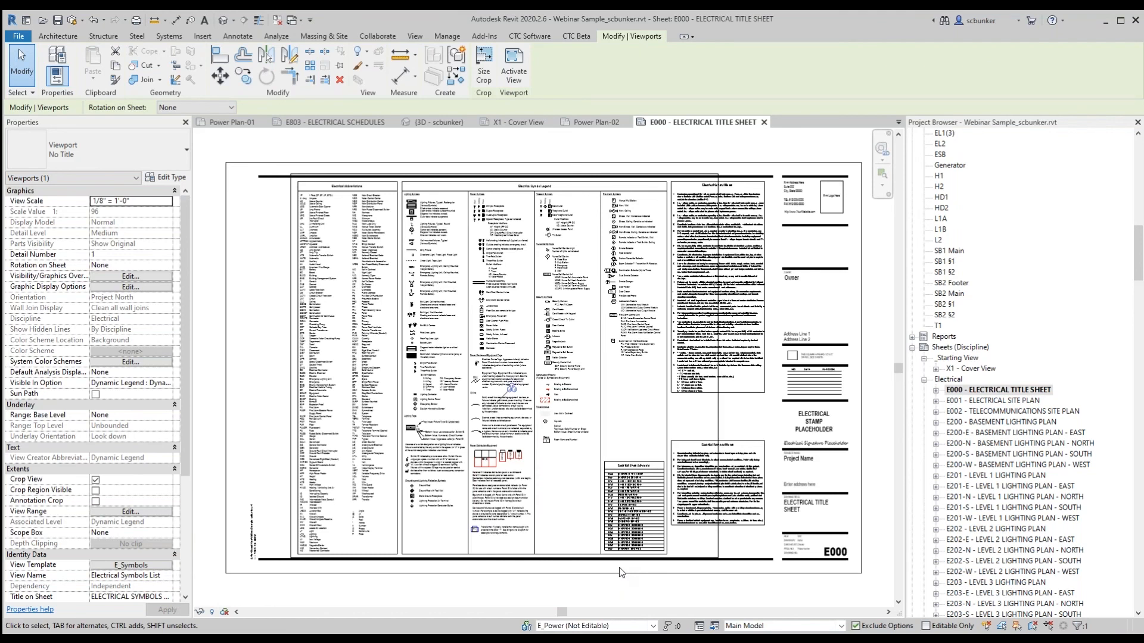